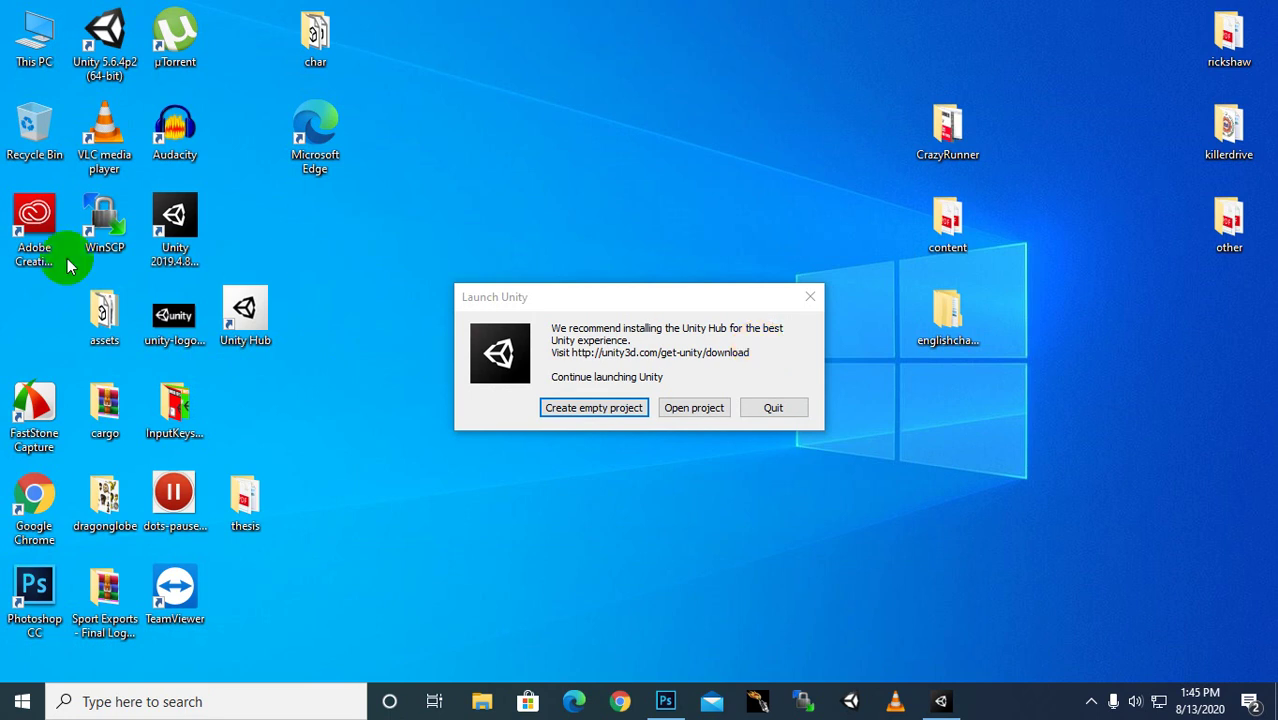
pyautogui.click(180, 262)
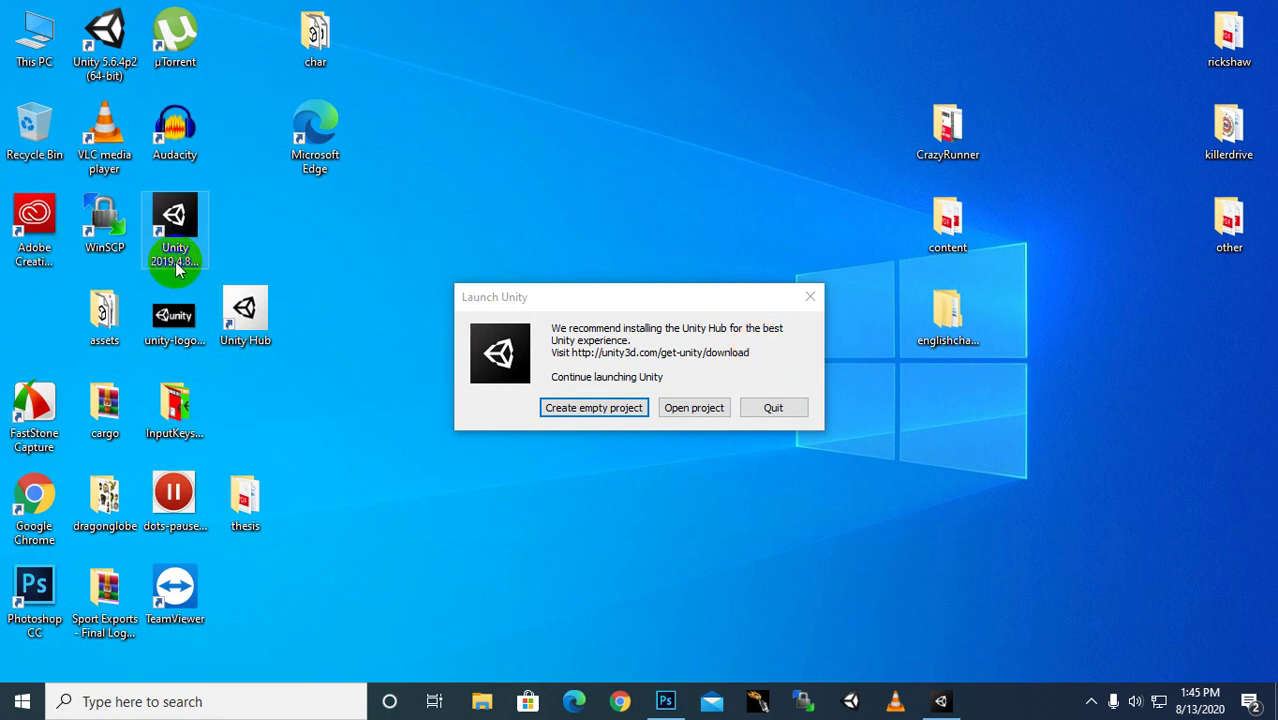
pyautogui.click(207, 272)
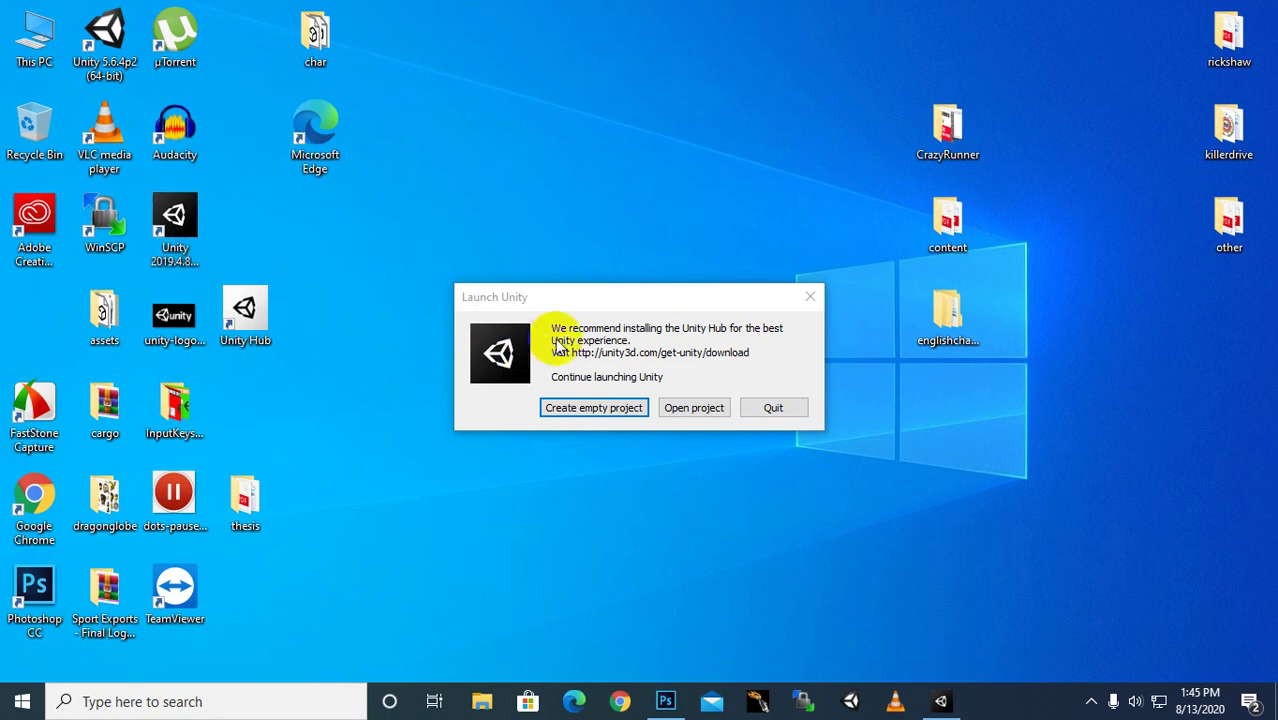
pyautogui.moveTo(551, 305)
pyautogui.mouseDown()
pyautogui.moveTo(522, 285)
pyautogui.moveTo(535, 278)
pyautogui.moveTo(534, 297)
pyautogui.moveTo(573, 305)
pyautogui.mouseUp()
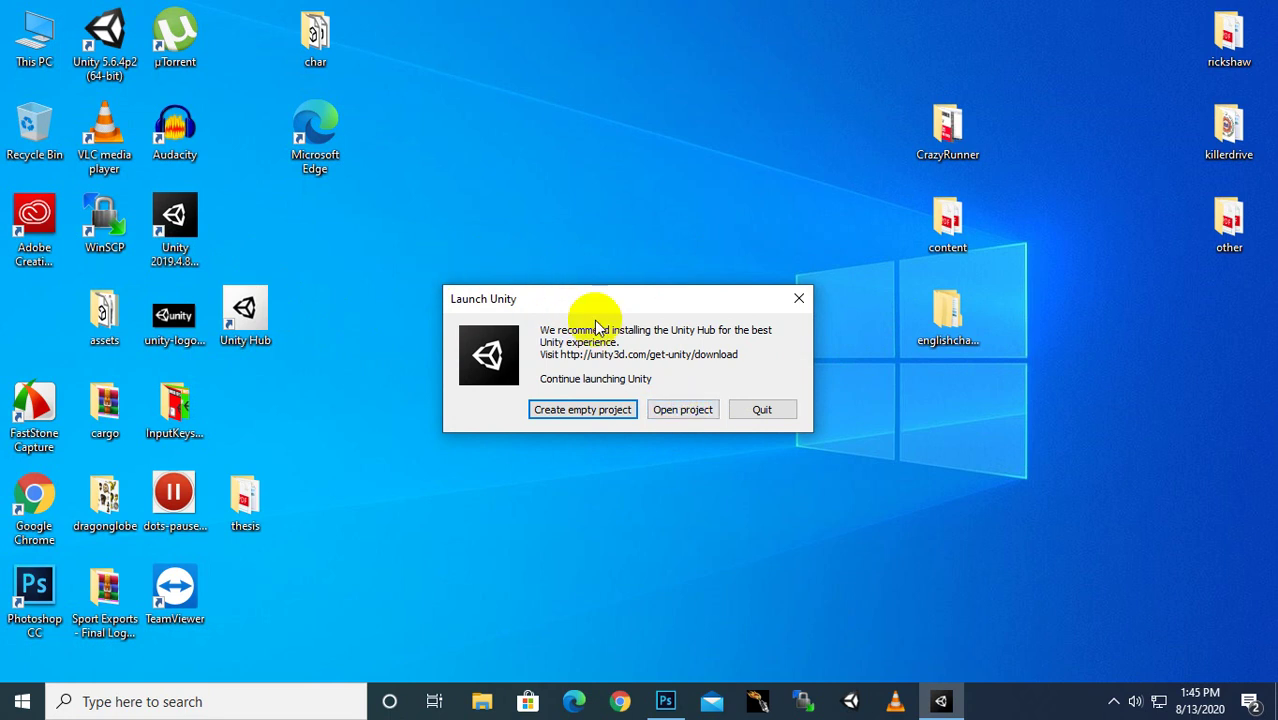
pyautogui.click(578, 410)
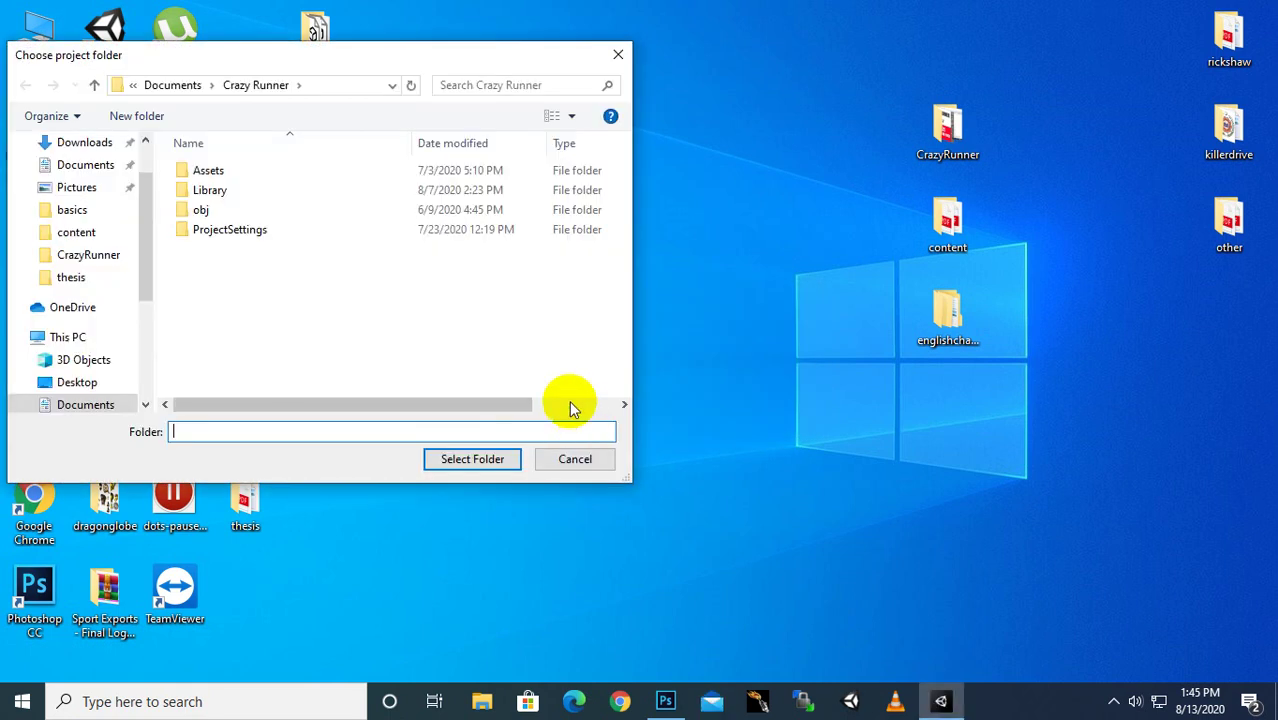
pyautogui.click(468, 60)
pyautogui.moveTo(468, 60); pyautogui.dragTo(750, 82)
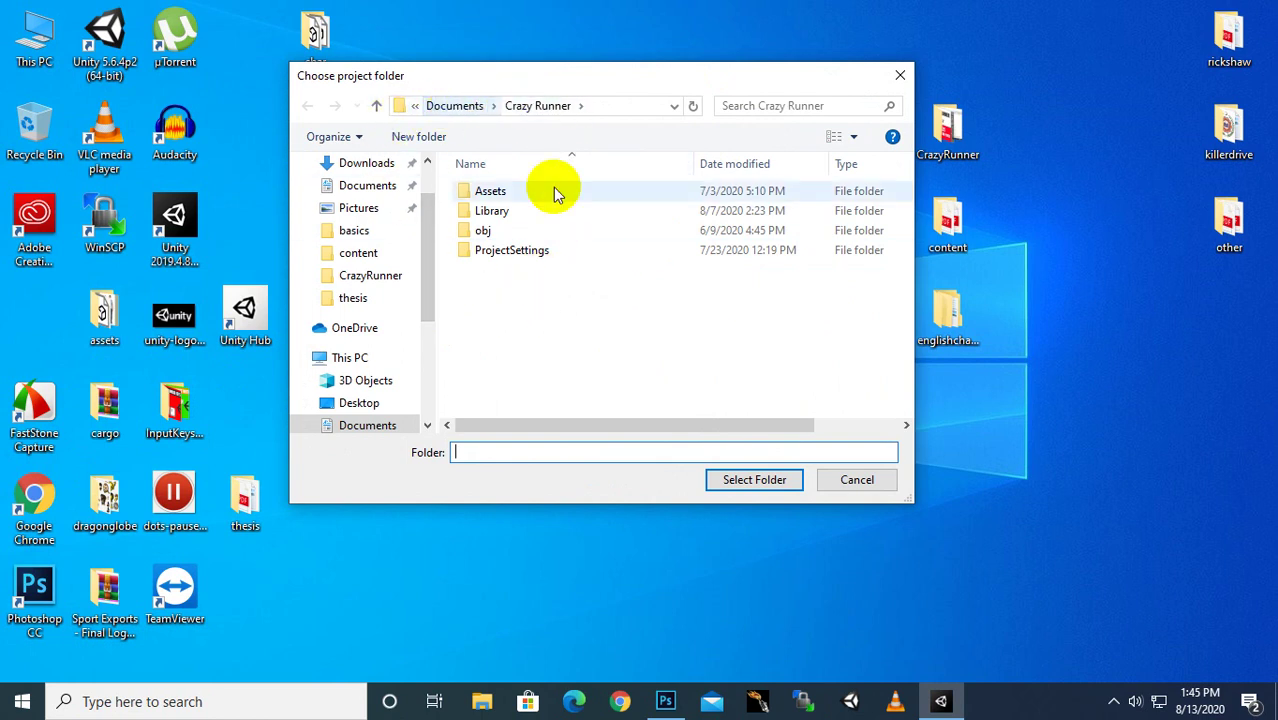
pyautogui.click(371, 409)
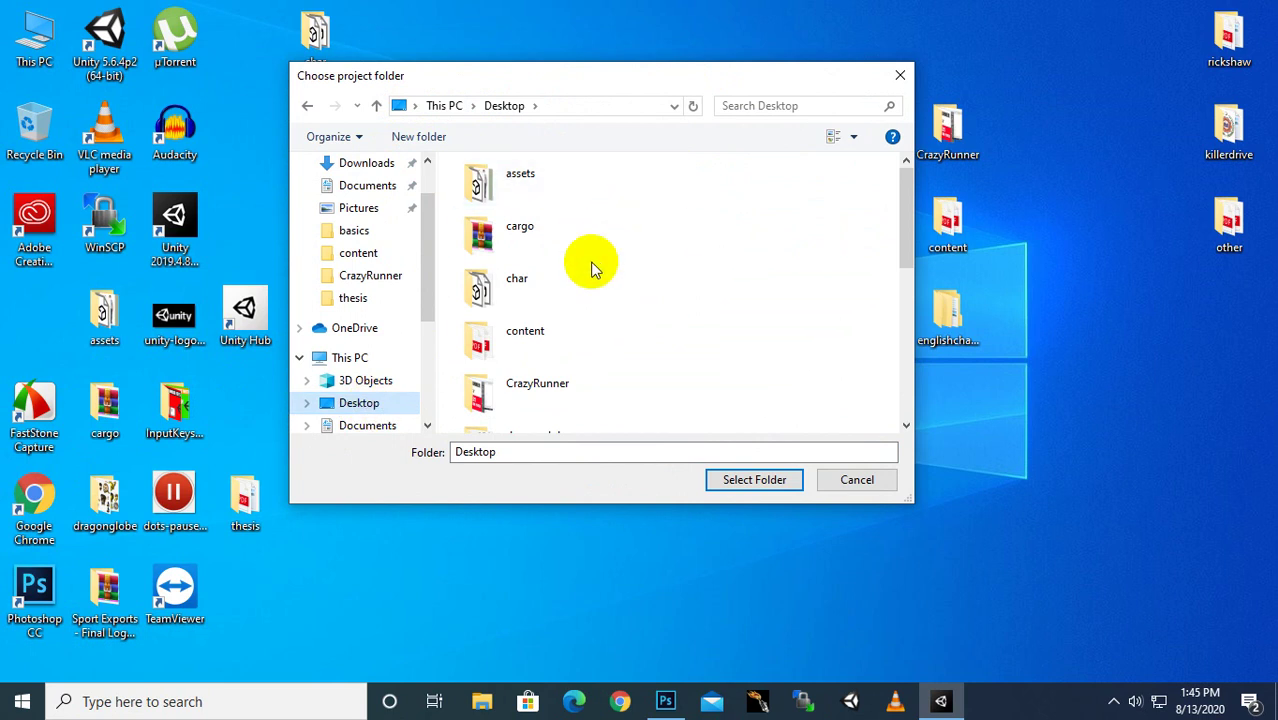
pyautogui.click(531, 243)
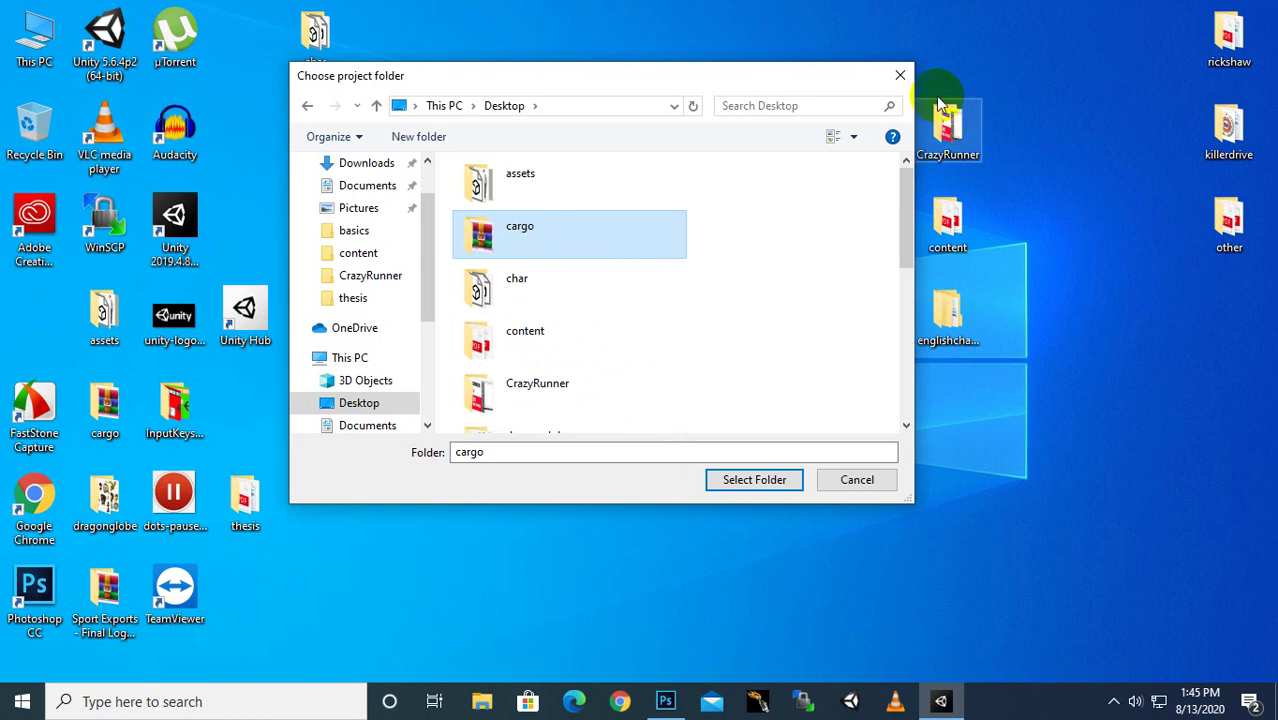
pyautogui.click(899, 78)
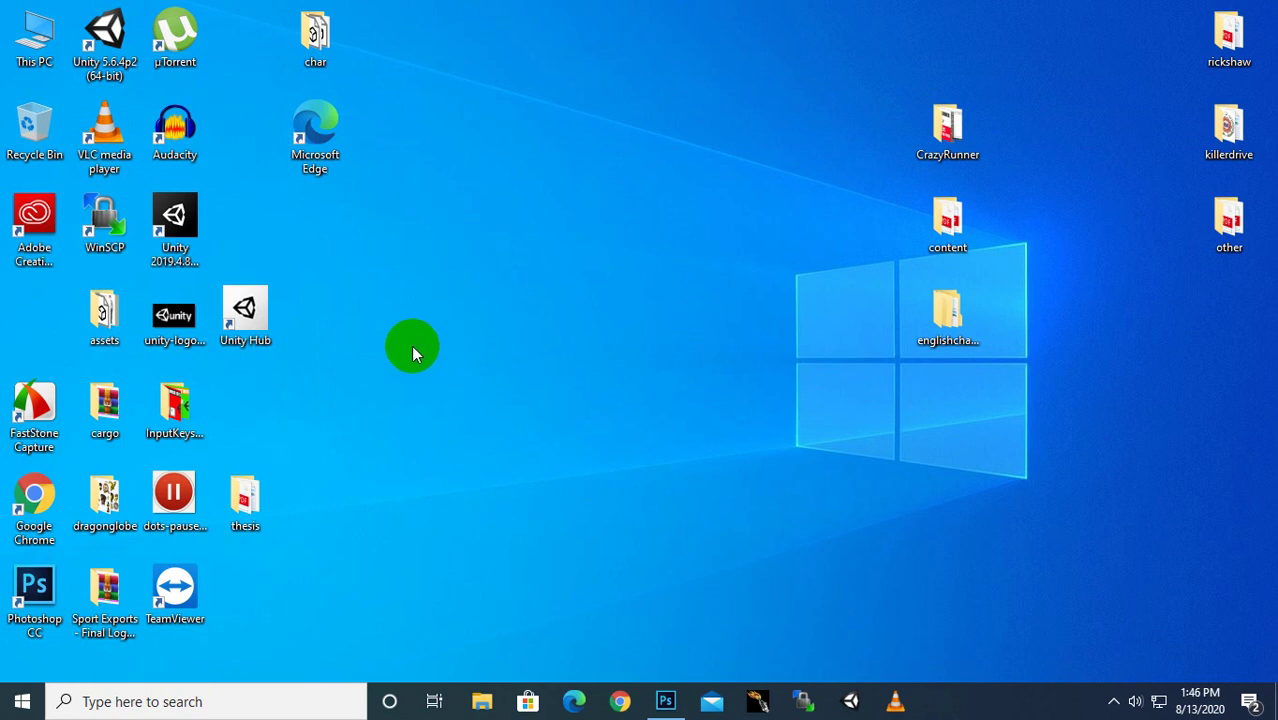
# Open Unity Hub, start a new project and name it "Basics".
pyautogui.click(259, 318)
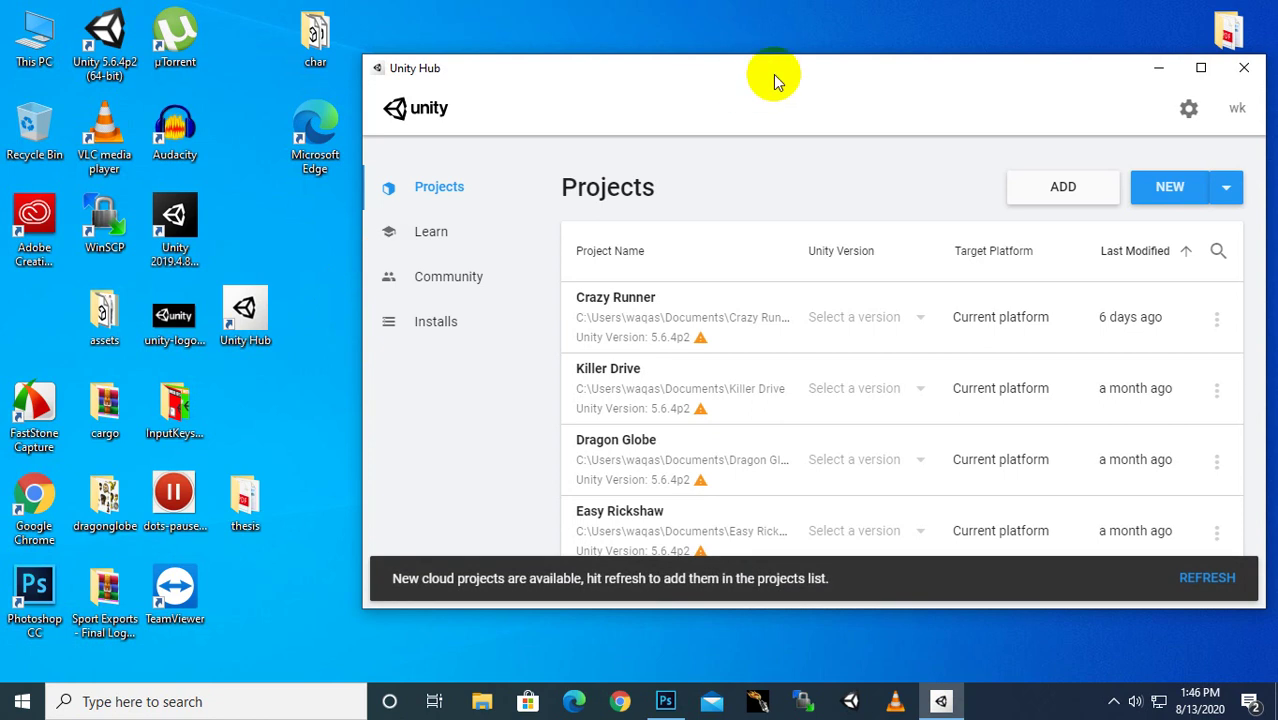
pyautogui.moveTo(776, 80); pyautogui.dragTo(647, 88)
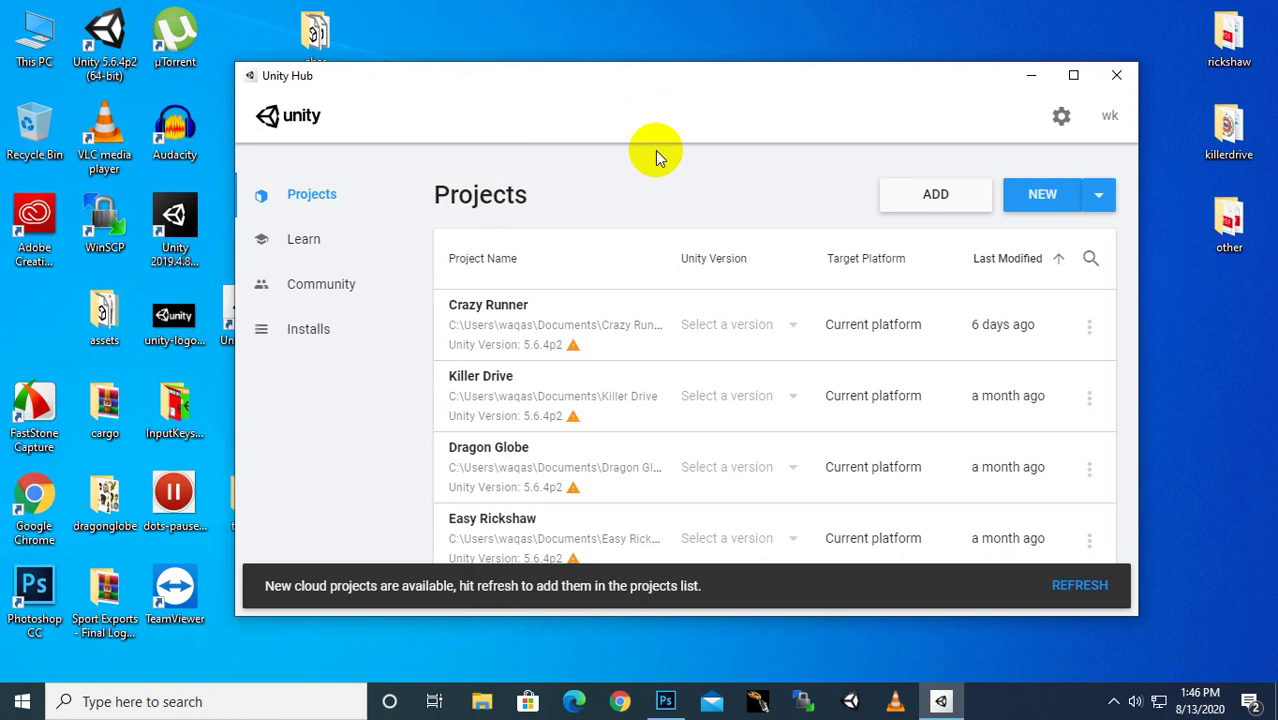
pyautogui.click(1042, 196)
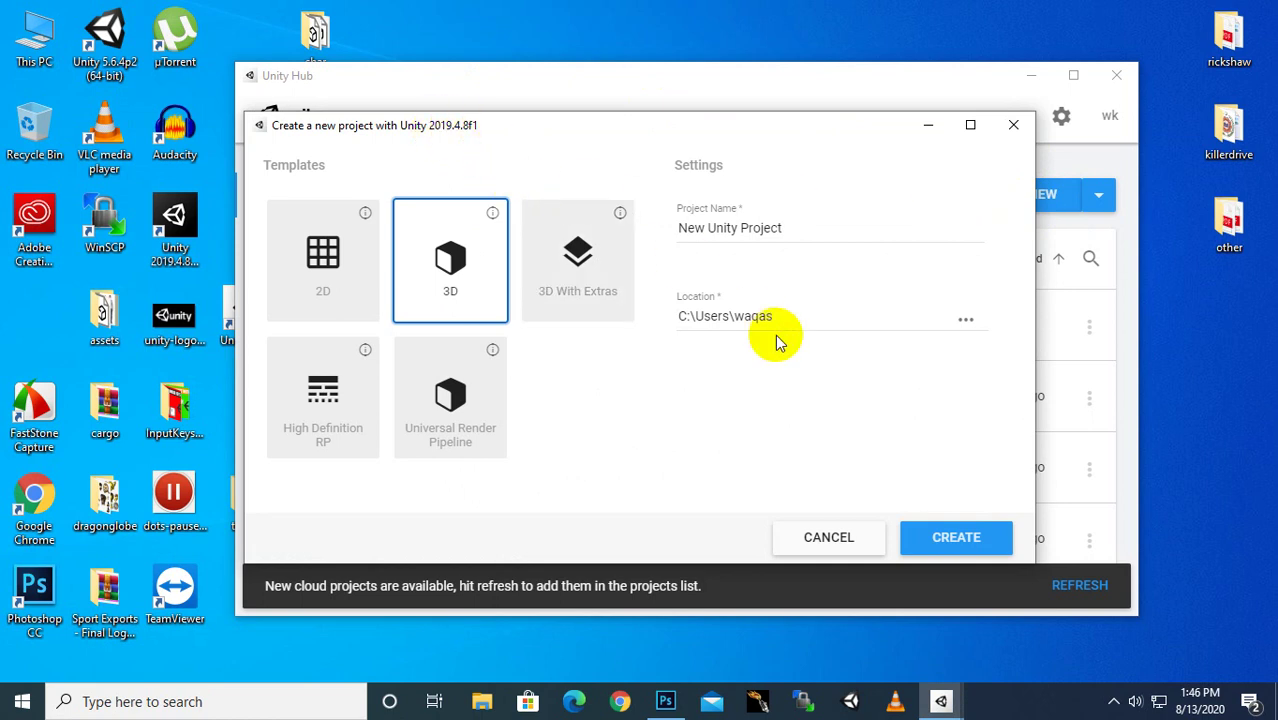
pyautogui.moveTo(786, 228); pyautogui.dragTo(668, 234)
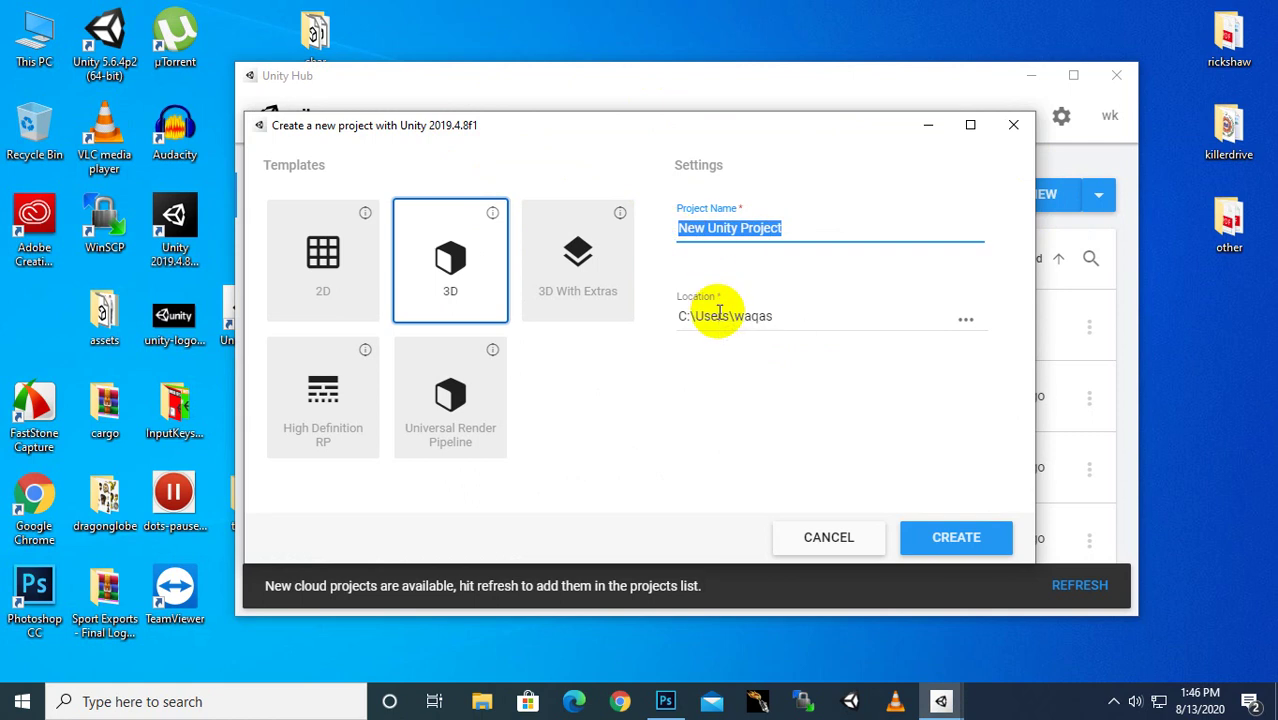
pyautogui.write('Ba')
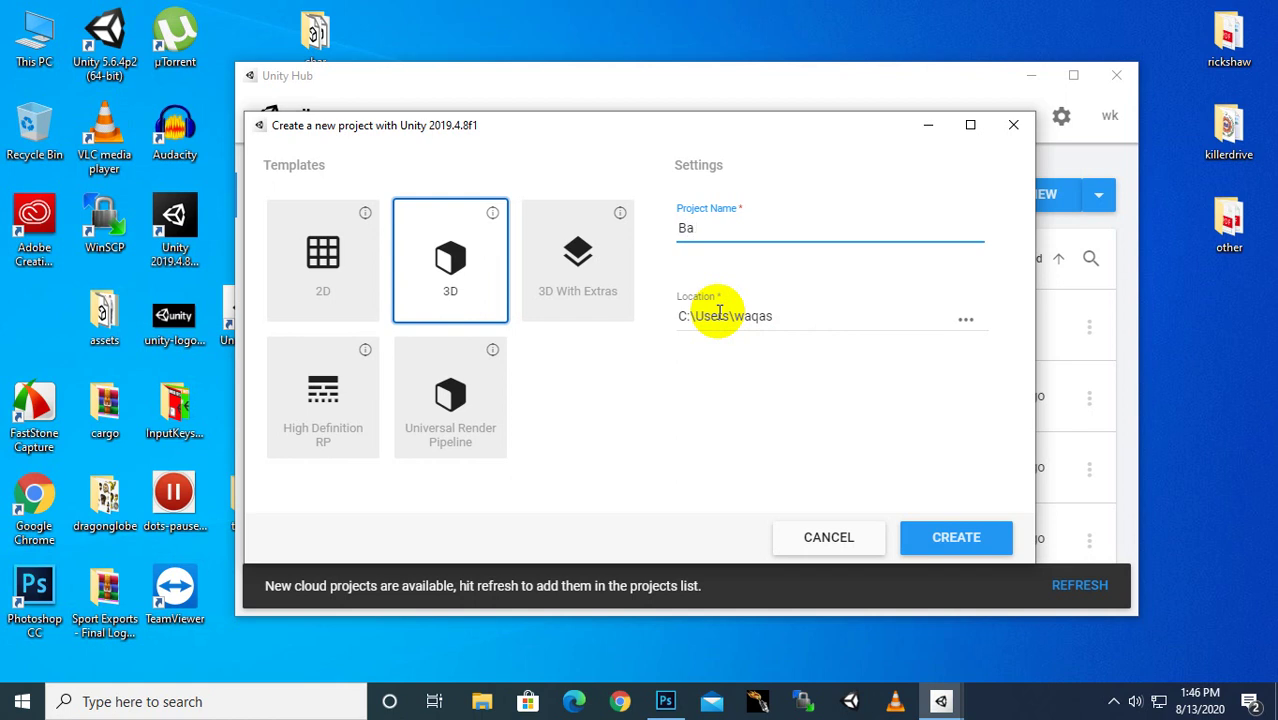
pyautogui.write('isics')
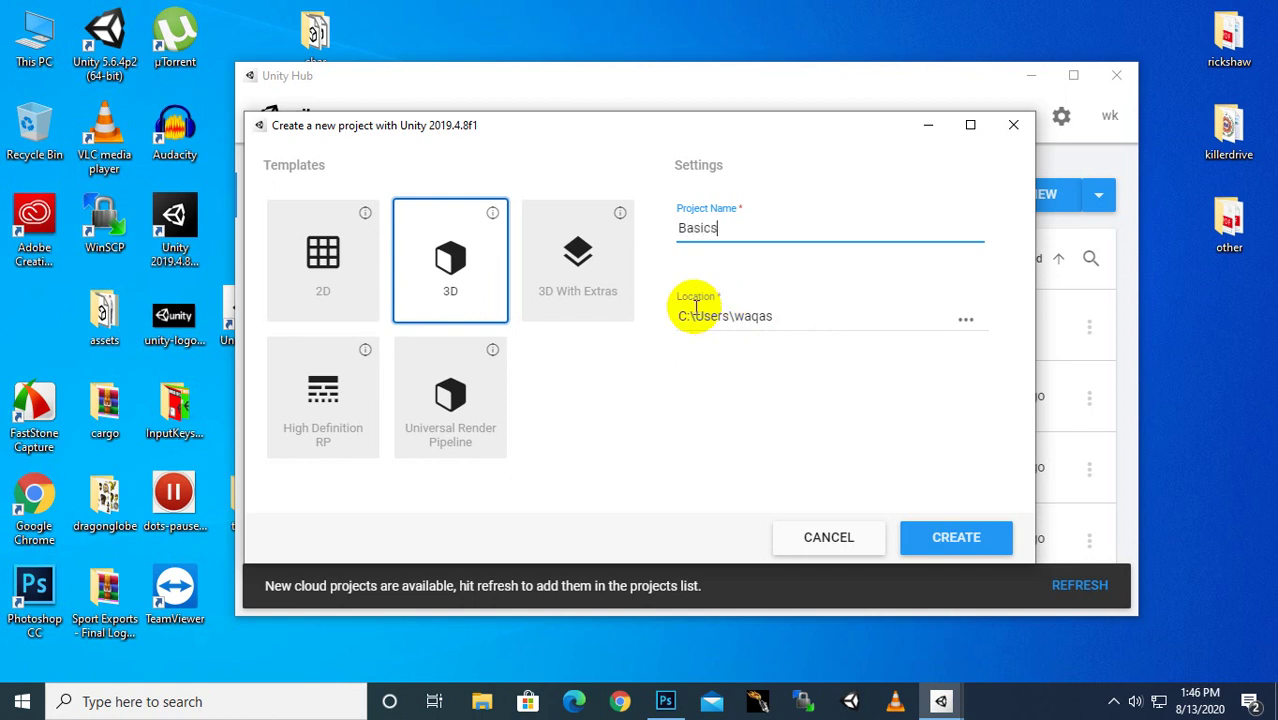
# Go through the available project templates and choose 3D for the new project.
pyautogui.click(306, 265)
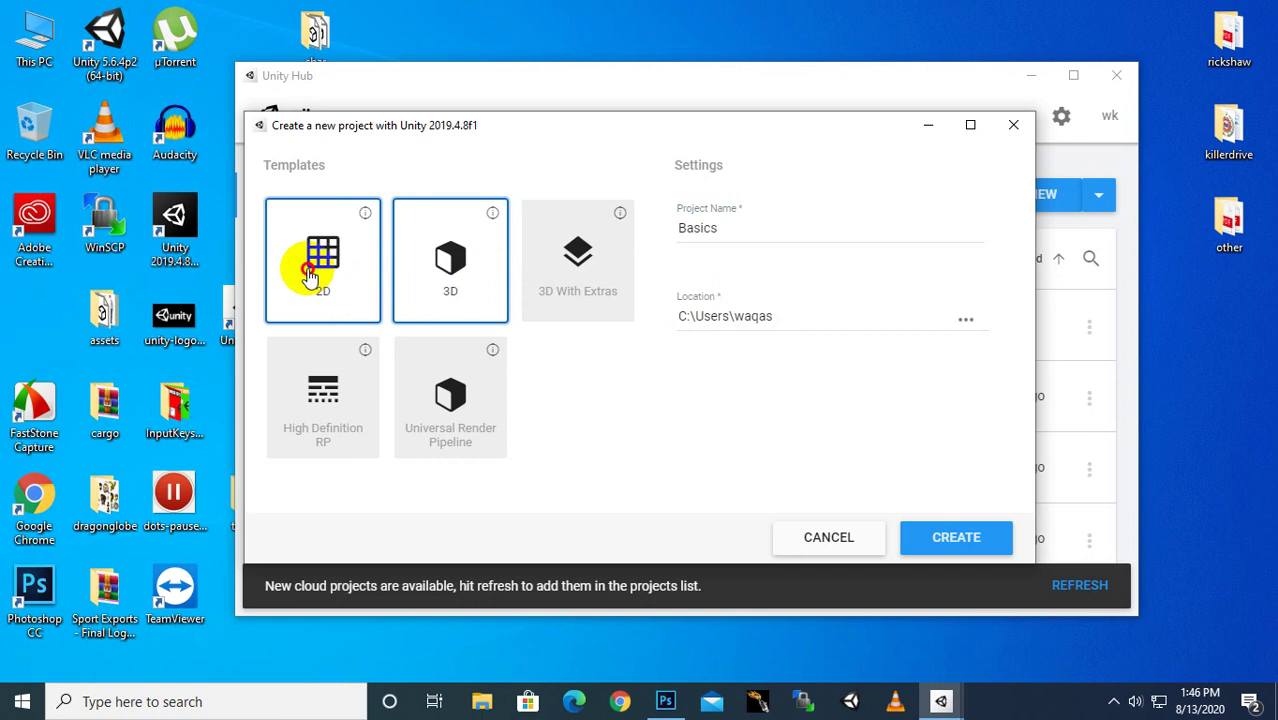
pyautogui.click(421, 280)
pyautogui.click(543, 312)
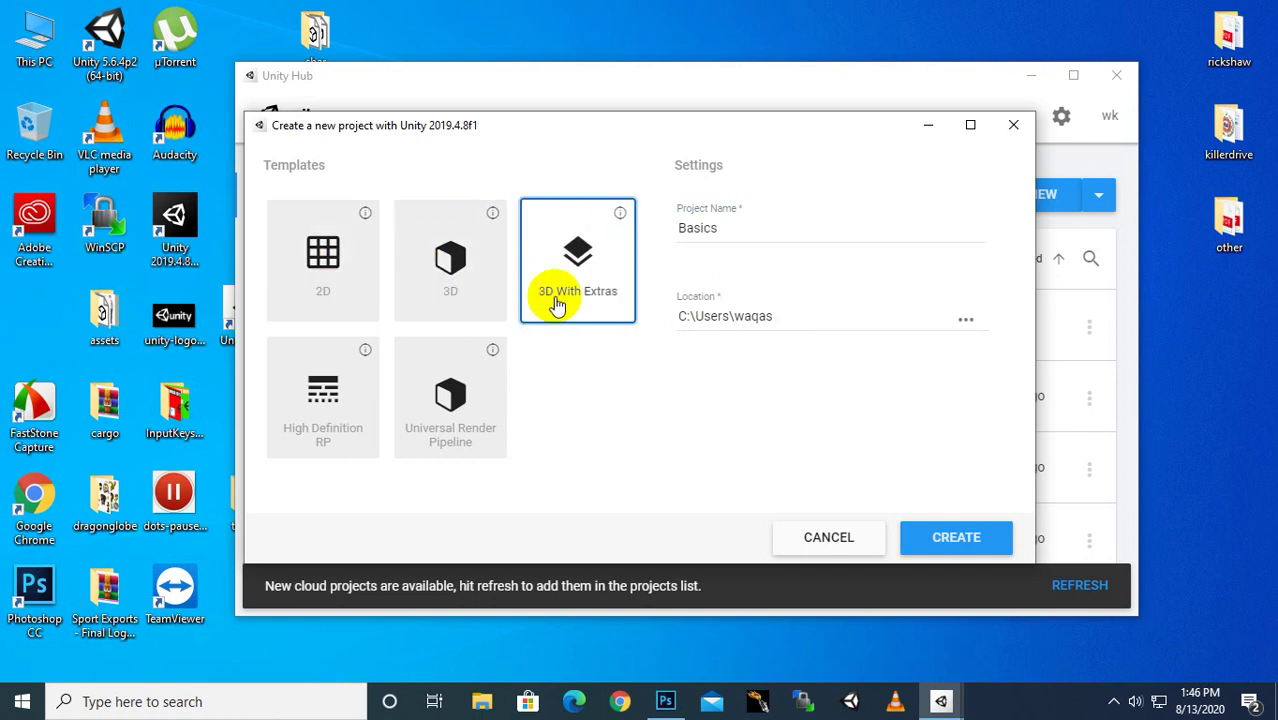
pyautogui.click(347, 396)
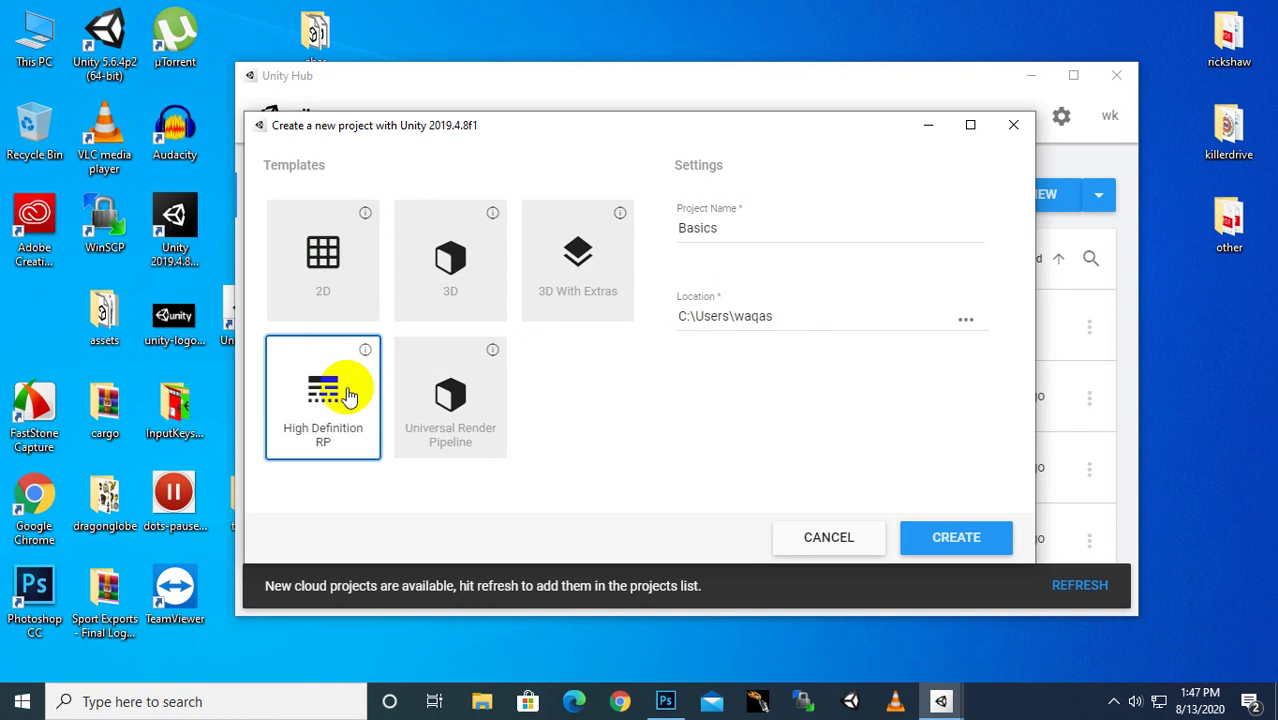
pyautogui.click(428, 398)
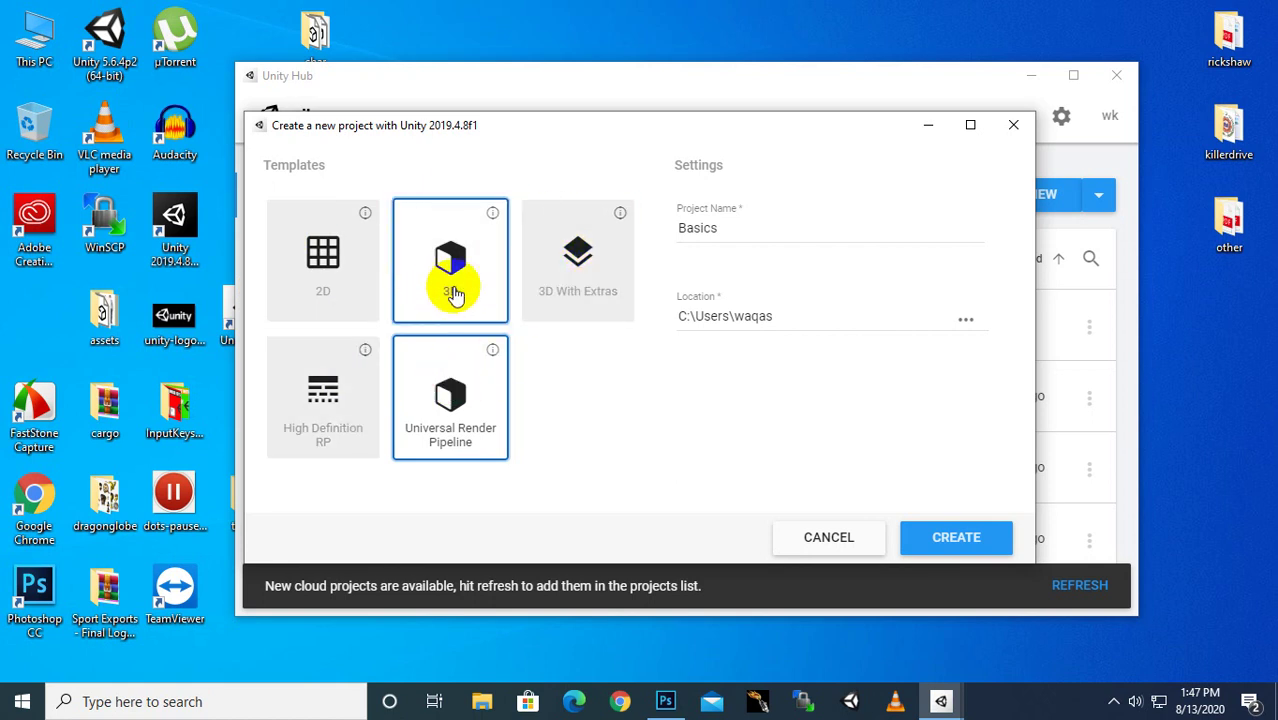
pyautogui.click(448, 295)
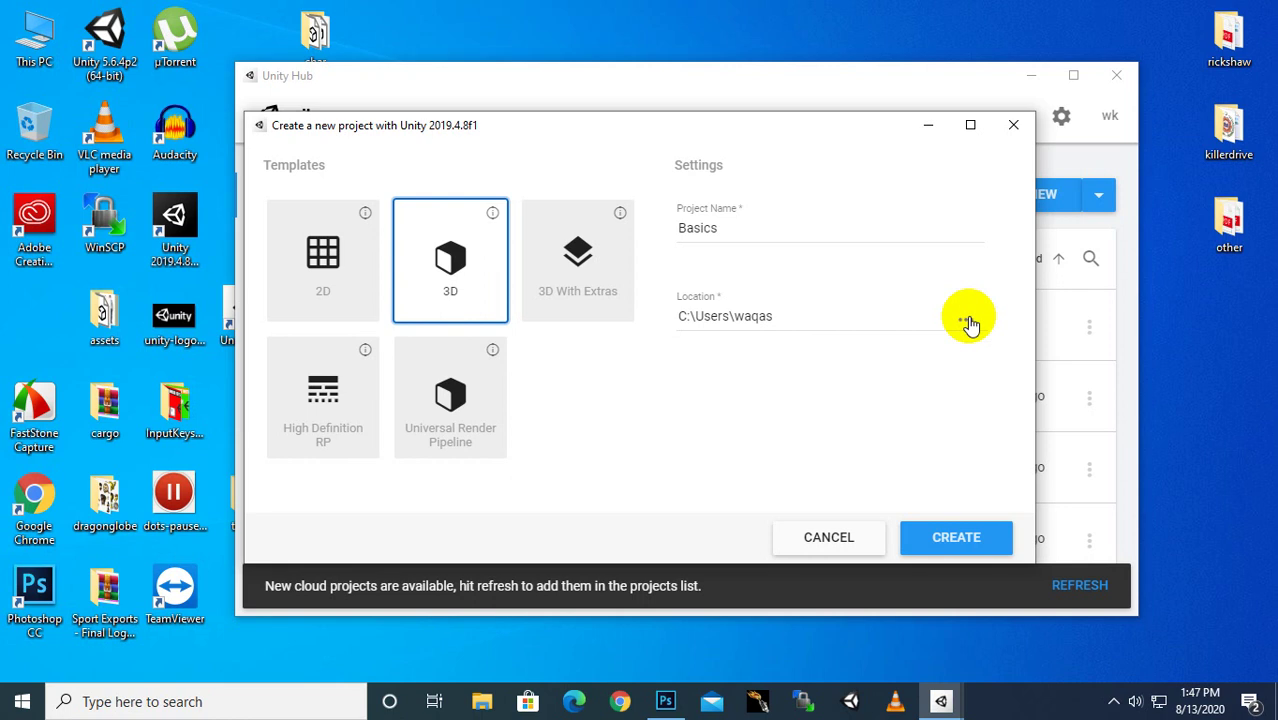
# Create the project and allow Unity Editor through the firewall on private networks.
pyautogui.click(957, 540)
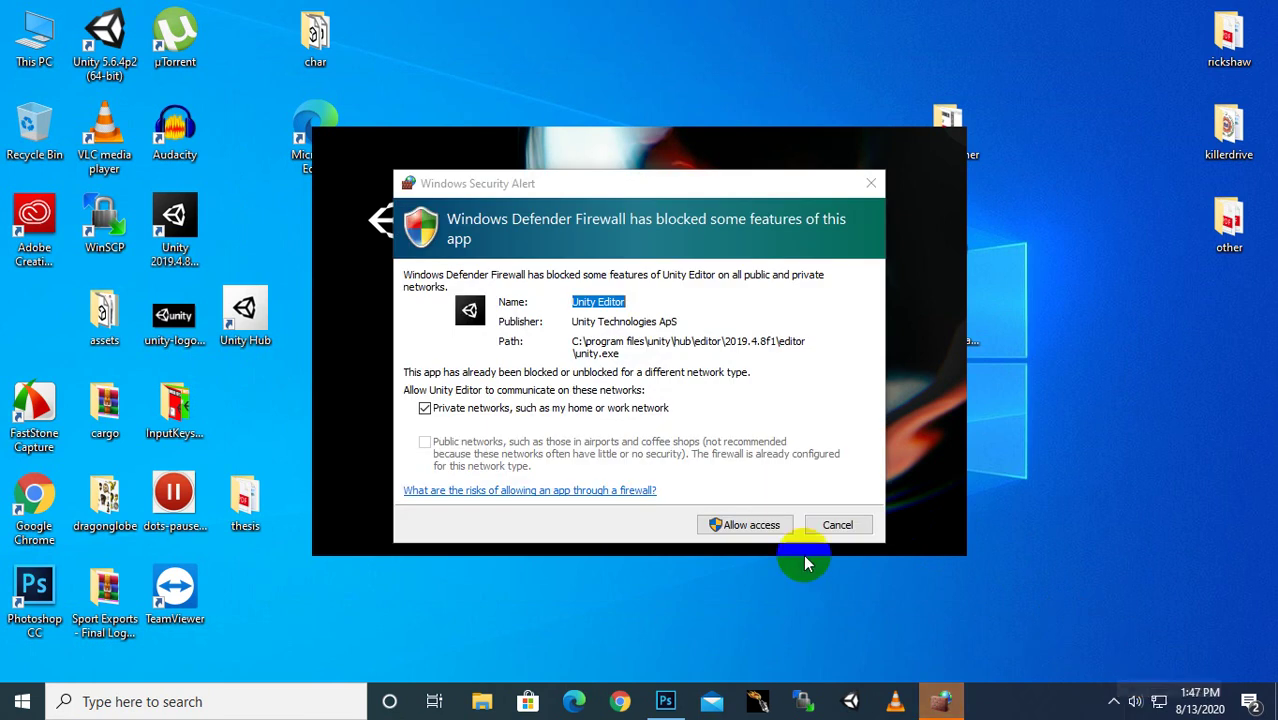
pyautogui.click(776, 532)
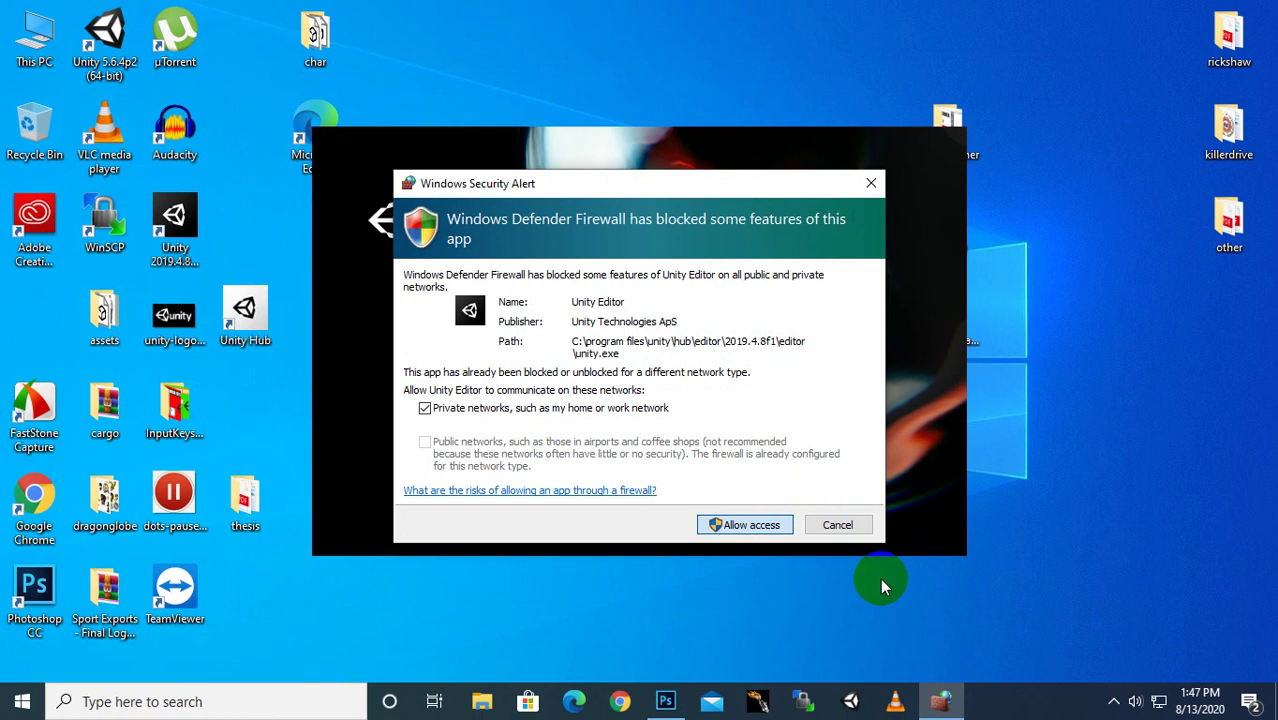
pyautogui.click(1113, 701)
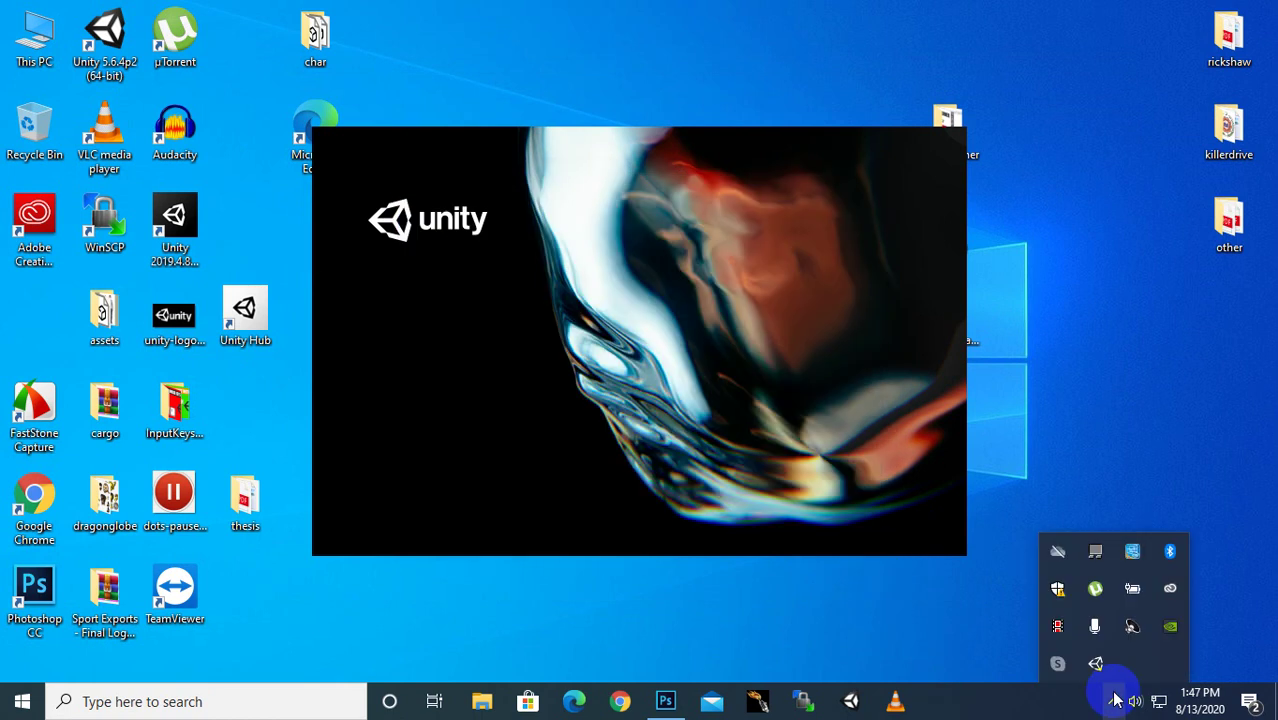
pyautogui.click(1062, 636)
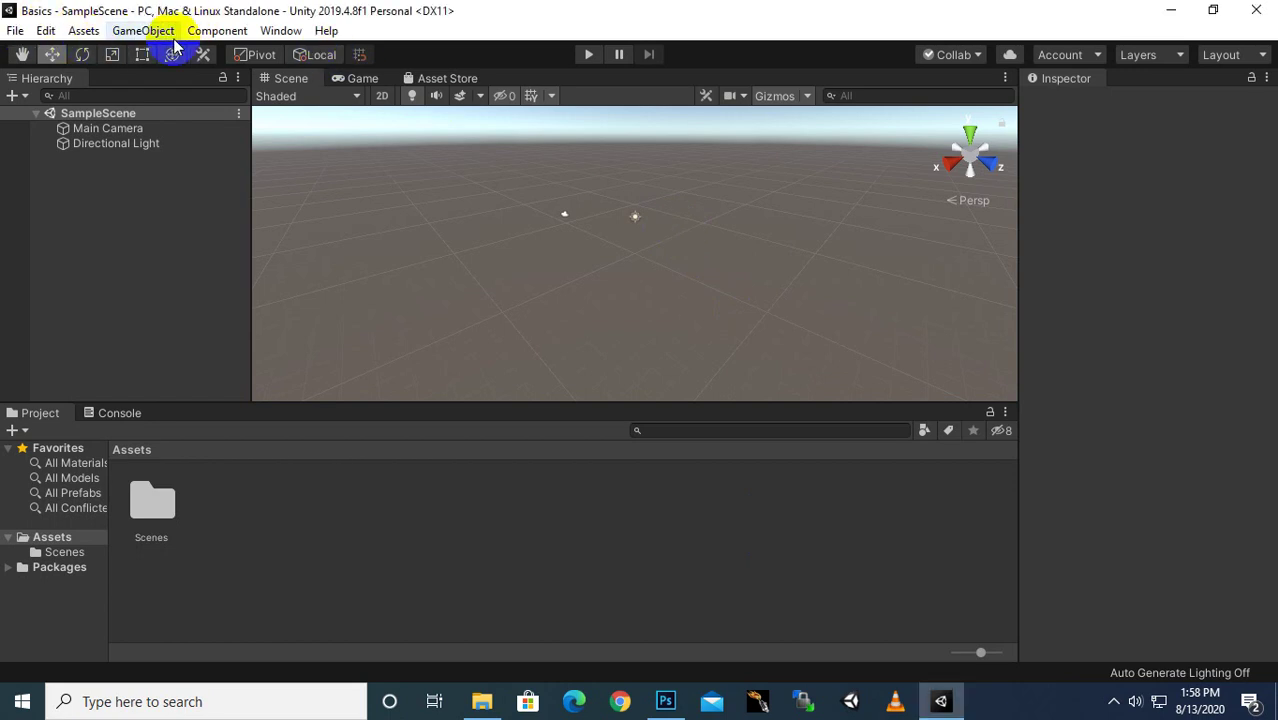
# Examine the editor's main command groups, including File, Edit, Assets, GameObject, Component, Window and Help.
pyautogui.click(13, 31)
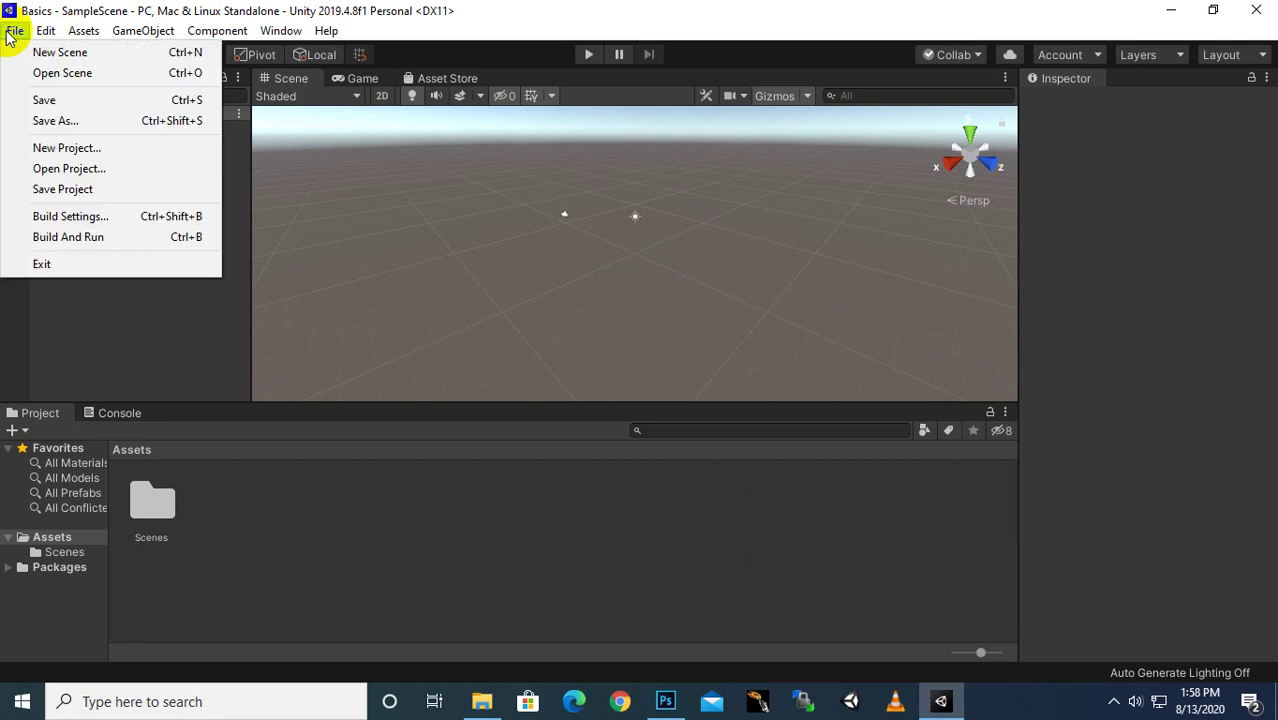
pyautogui.moveTo(38, 33)
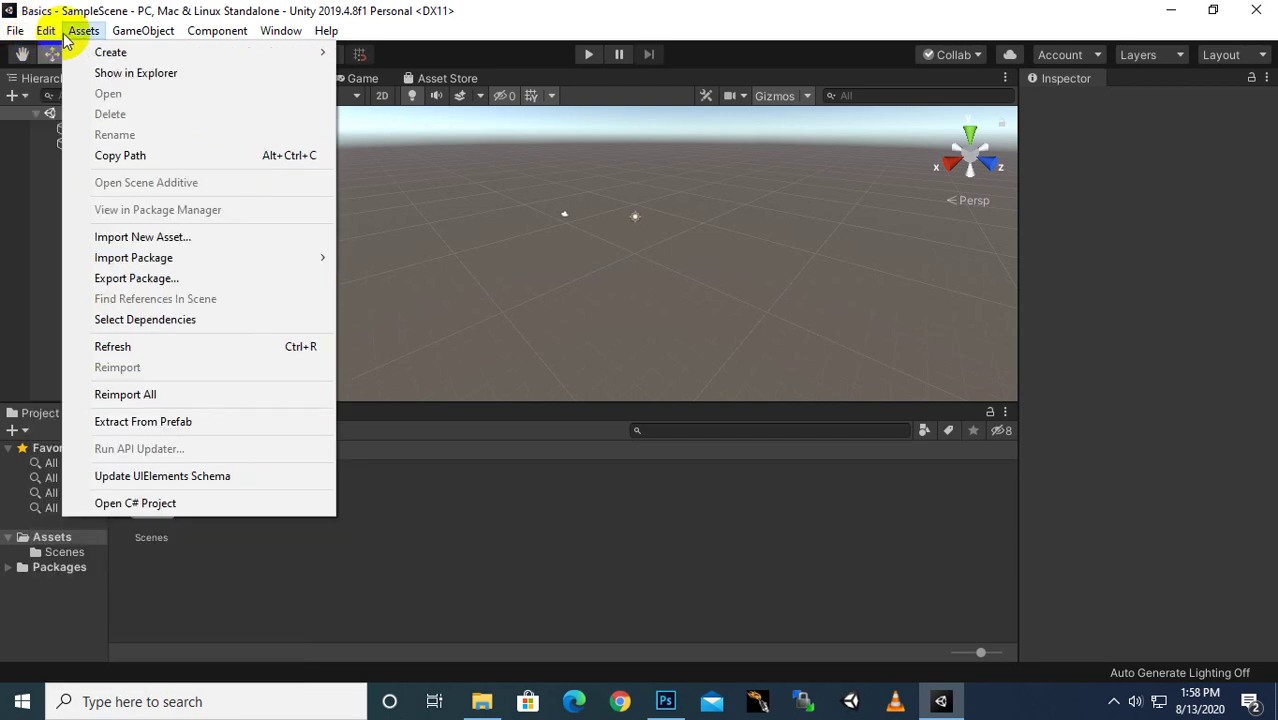
pyautogui.moveTo(113, 37)
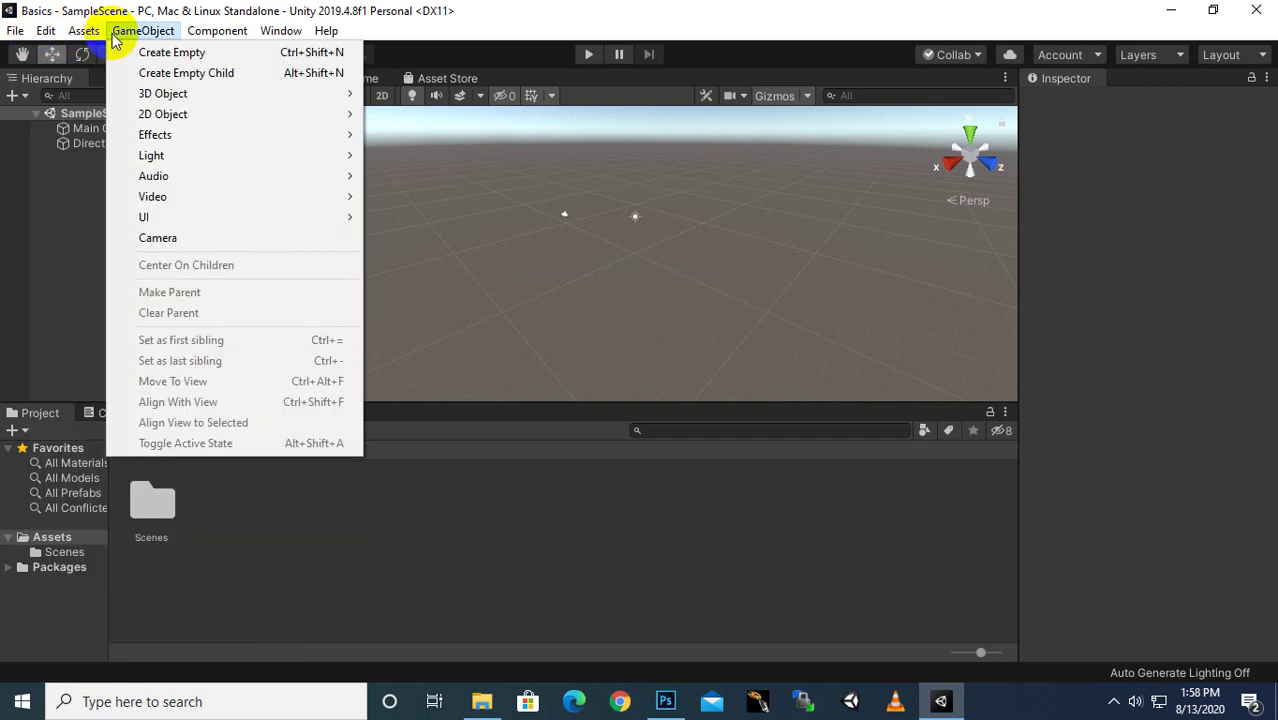
pyautogui.moveTo(199, 38)
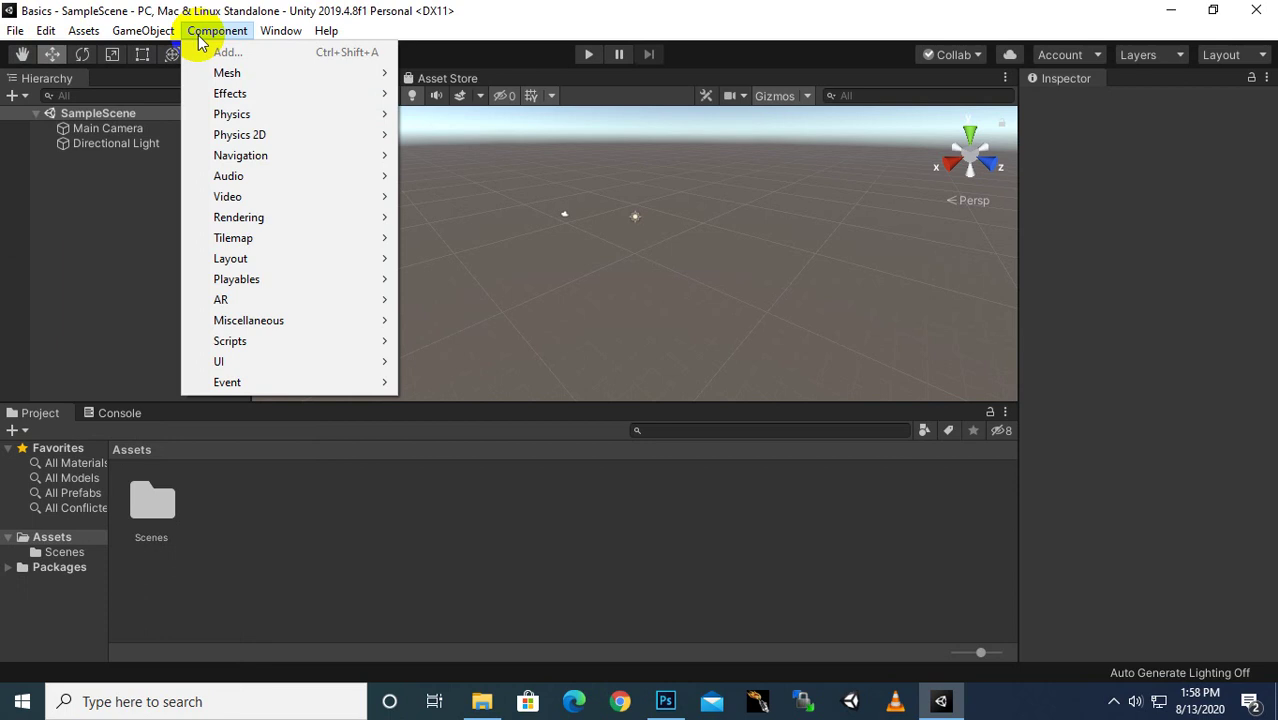
pyautogui.moveTo(264, 36)
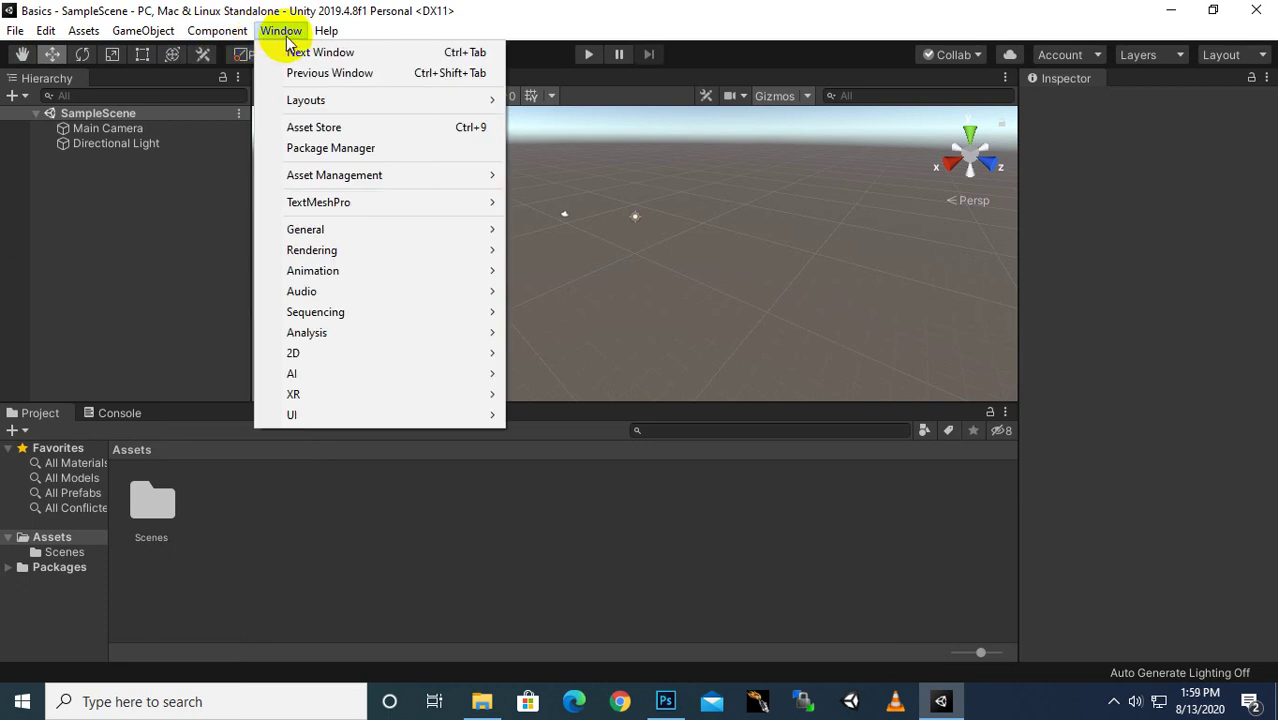
pyautogui.moveTo(321, 40)
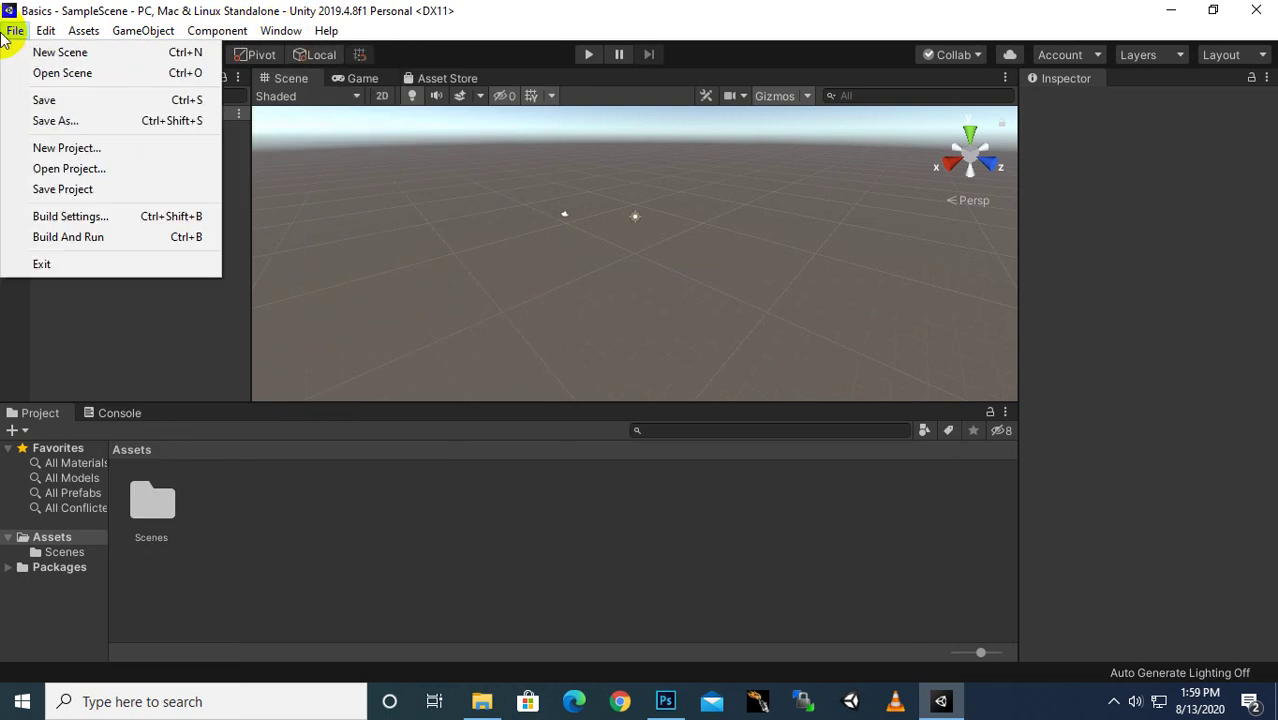
pyautogui.click(522, 23)
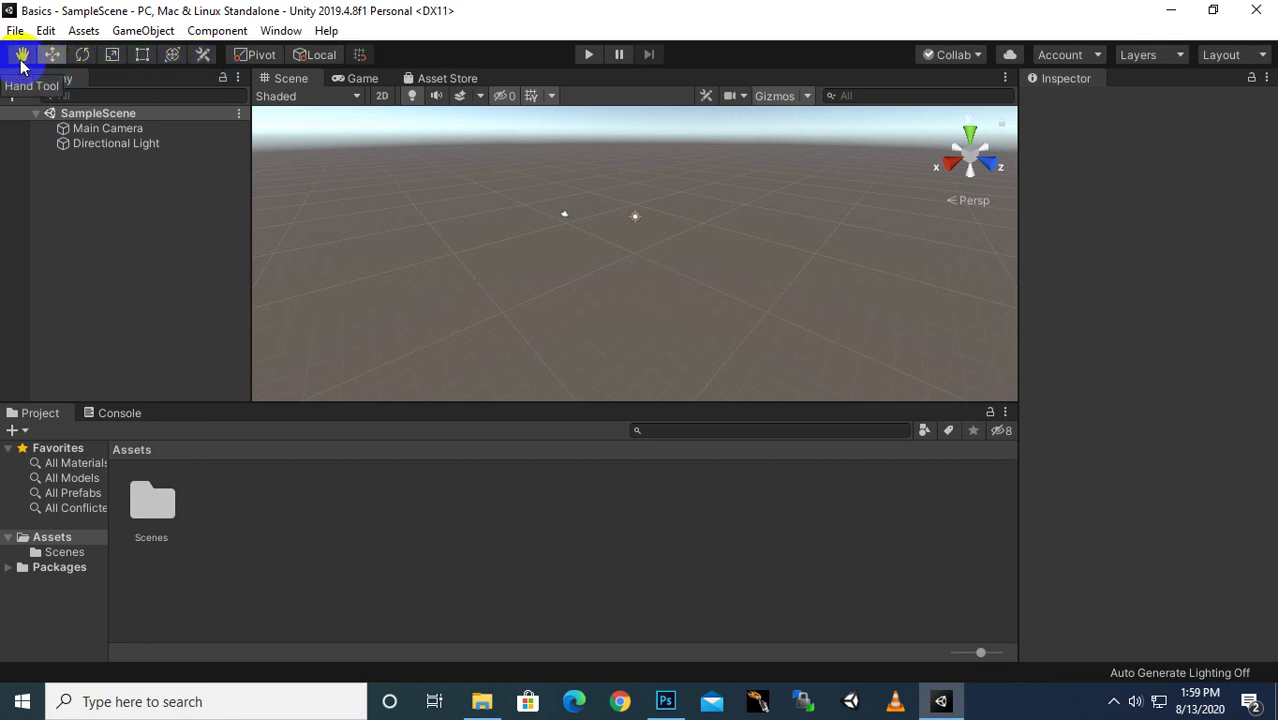
# Try the transform tools and switch the handle orientation to Global and back to Local.
pyautogui.click(50, 57)
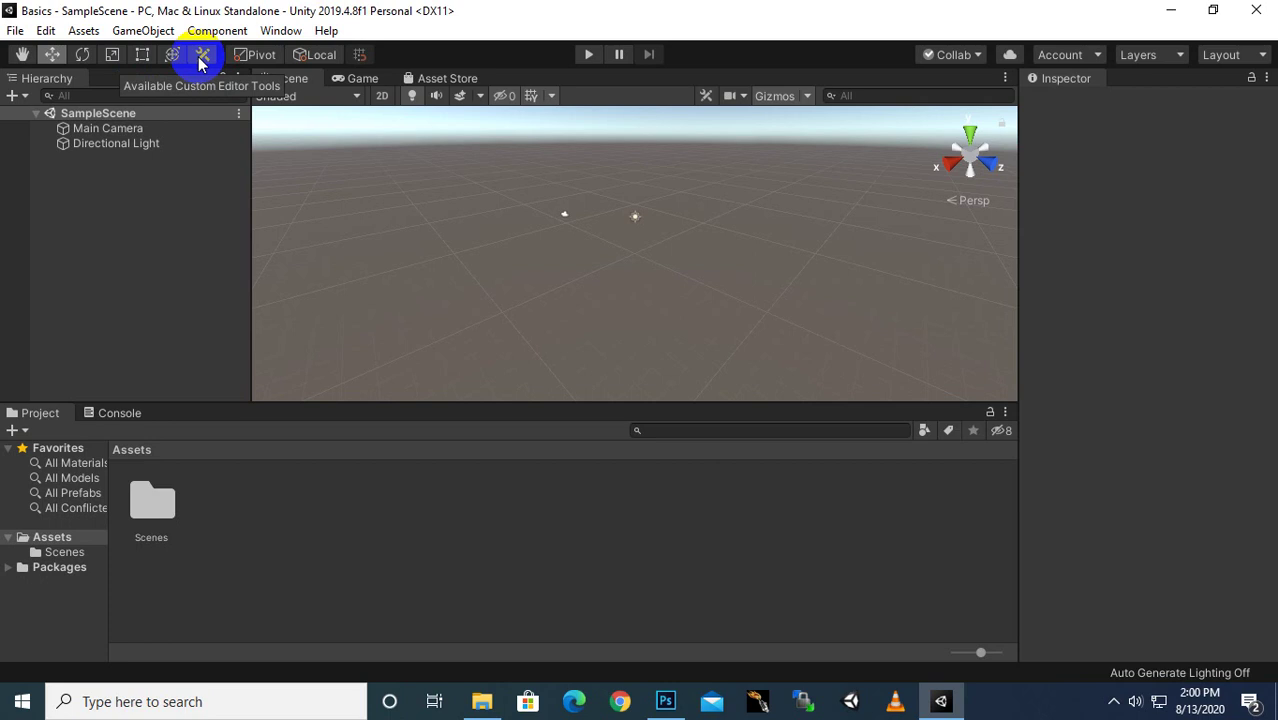
pyautogui.click(24, 56)
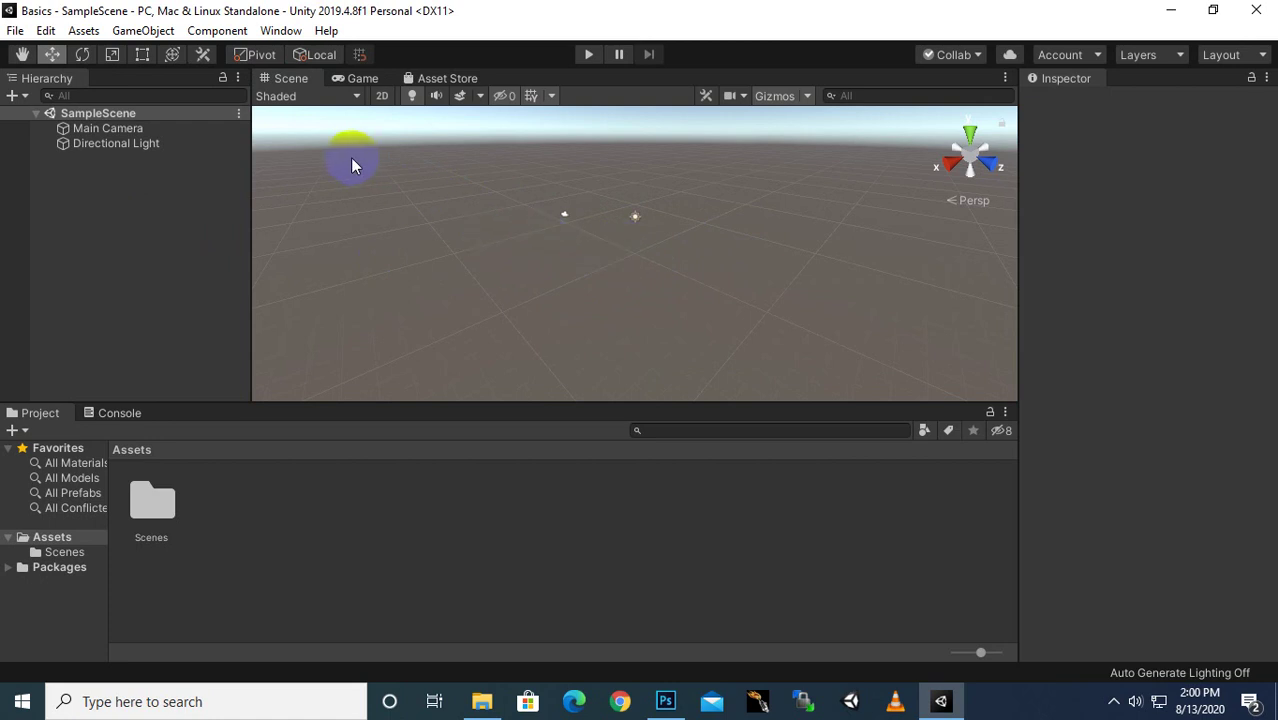
pyautogui.click(316, 56)
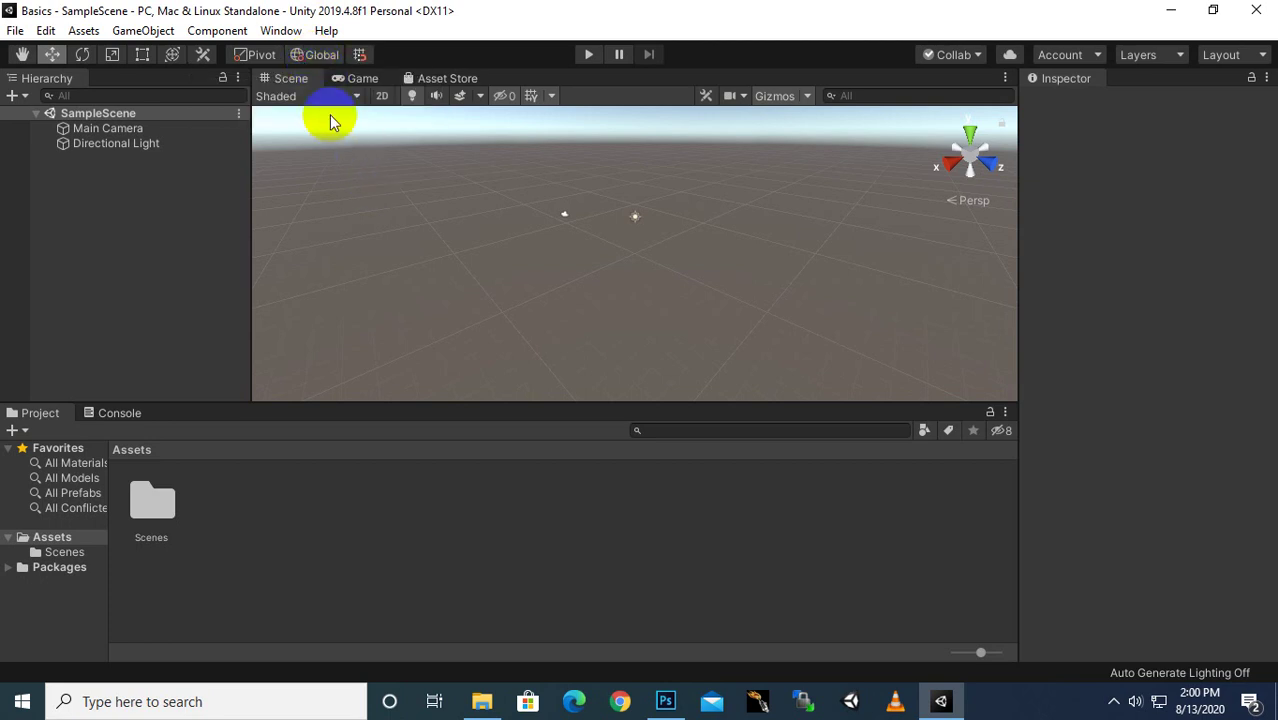
pyautogui.click(318, 57)
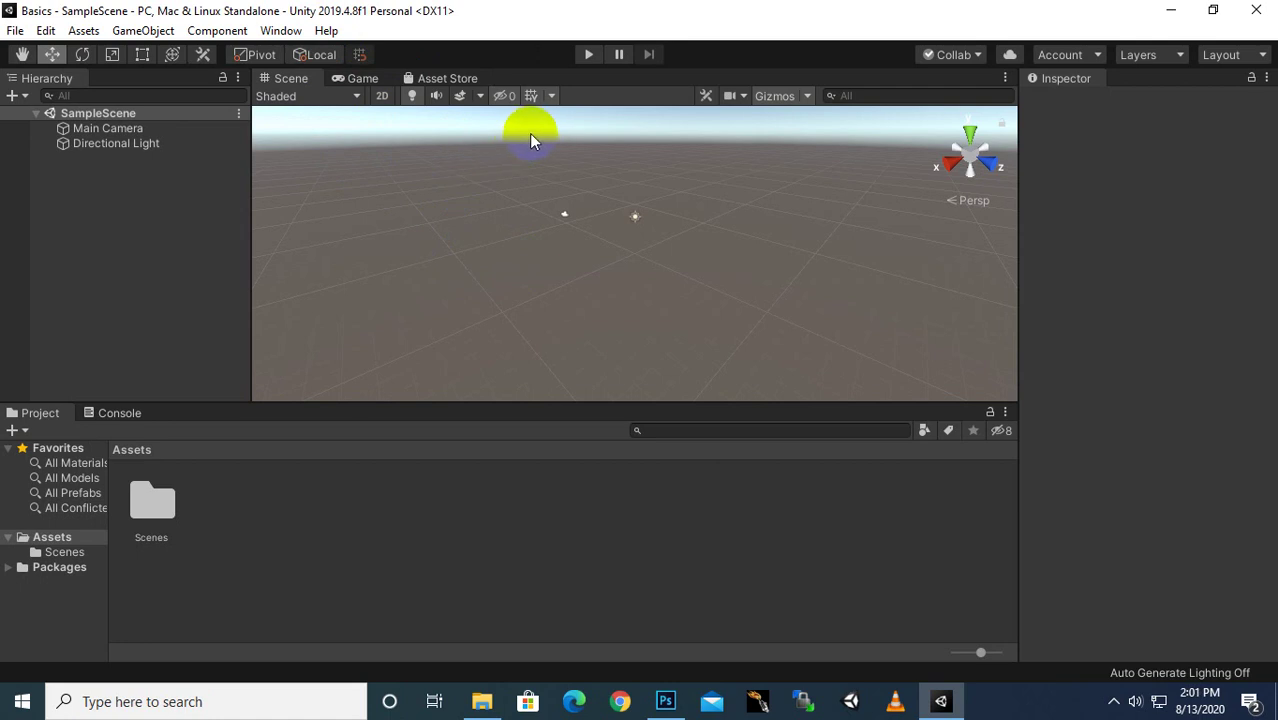
# Examine the collaboration and account options of the editor.
pyautogui.click(979, 61)
pyautogui.click(1098, 57)
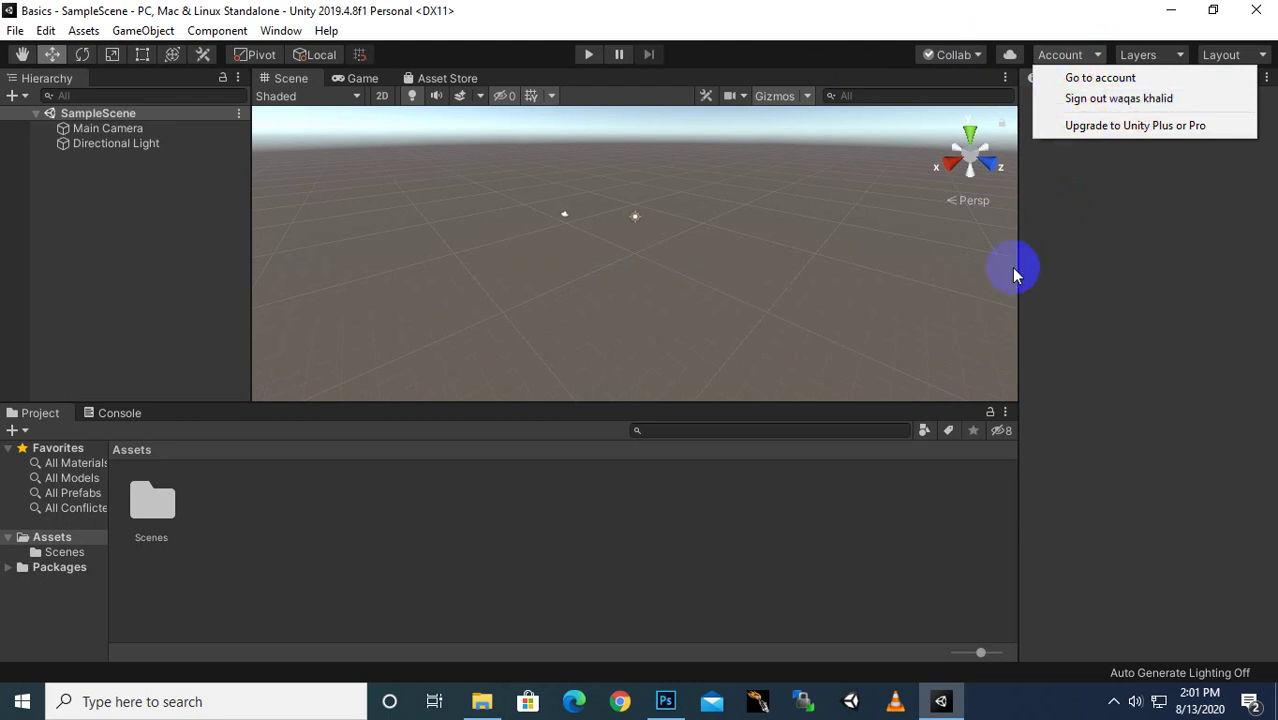
pyautogui.click(1068, 262)
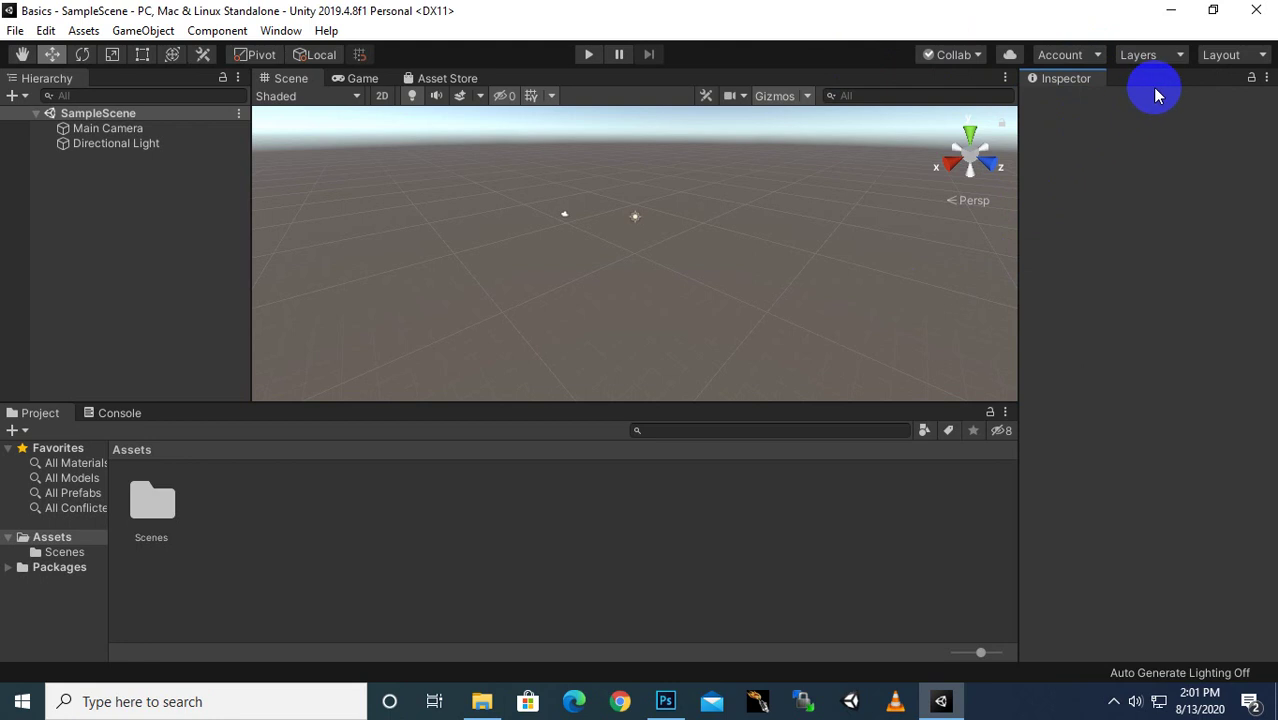
pyautogui.click(1066, 57)
pyautogui.click(1049, 234)
# Run and stop the sample scene, and compare the Game view with the Scene view.
pyautogui.click(589, 56)
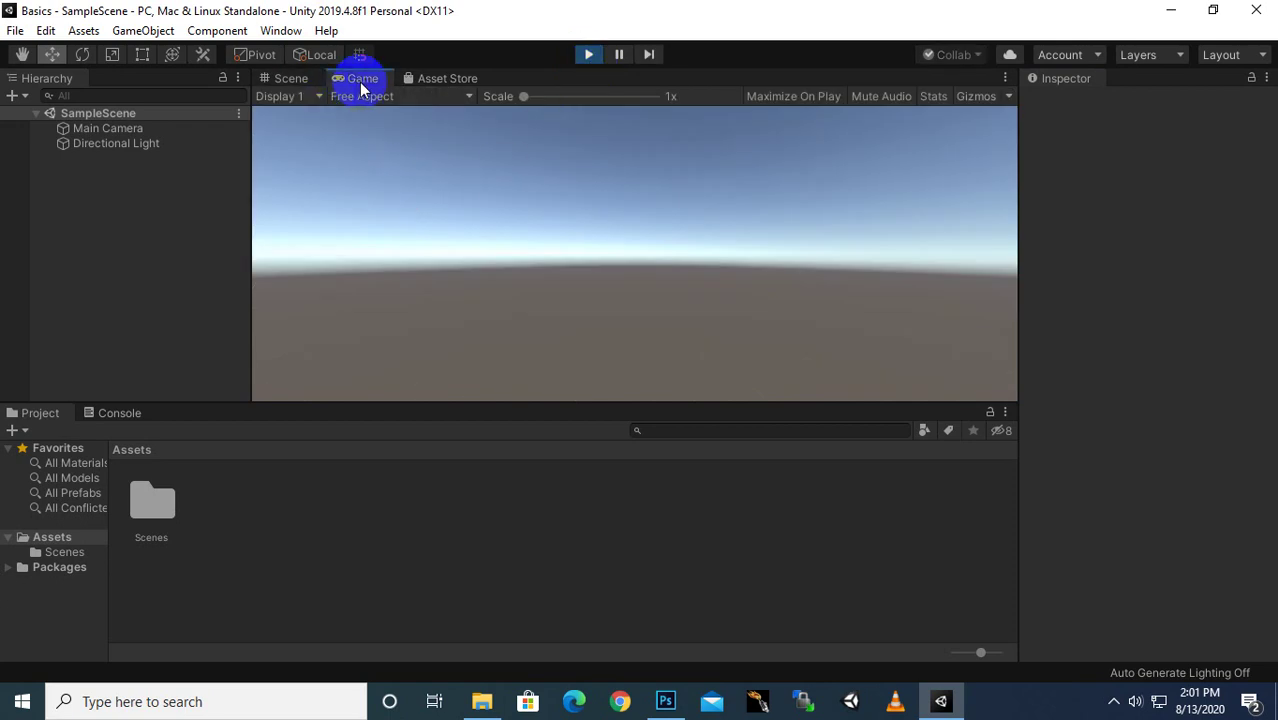
pyautogui.click(589, 56)
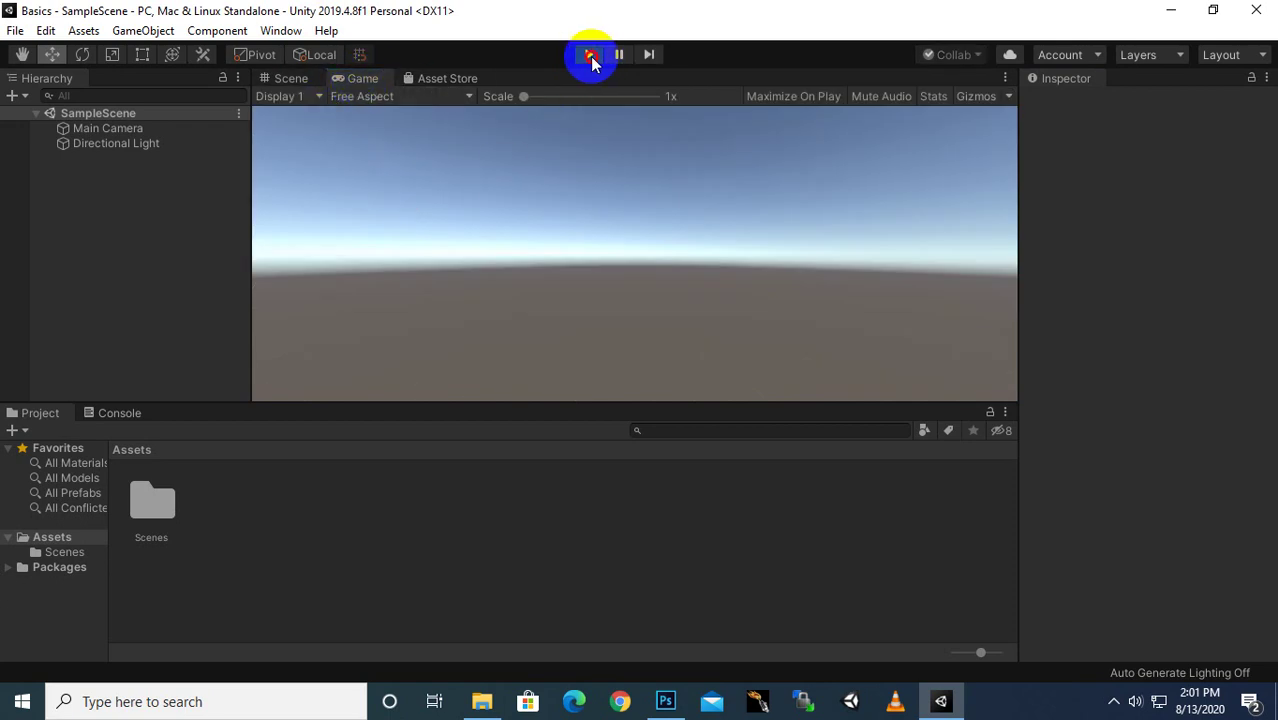
pyautogui.click(288, 79)
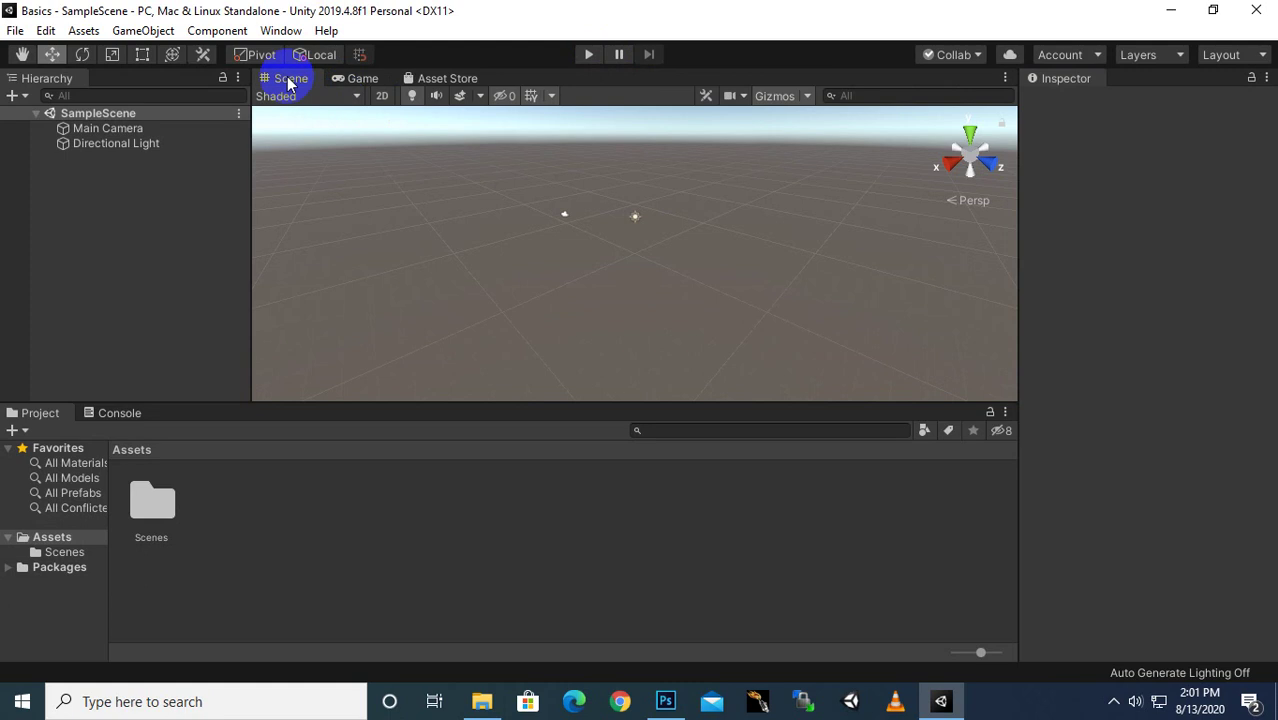
pyautogui.click(355, 79)
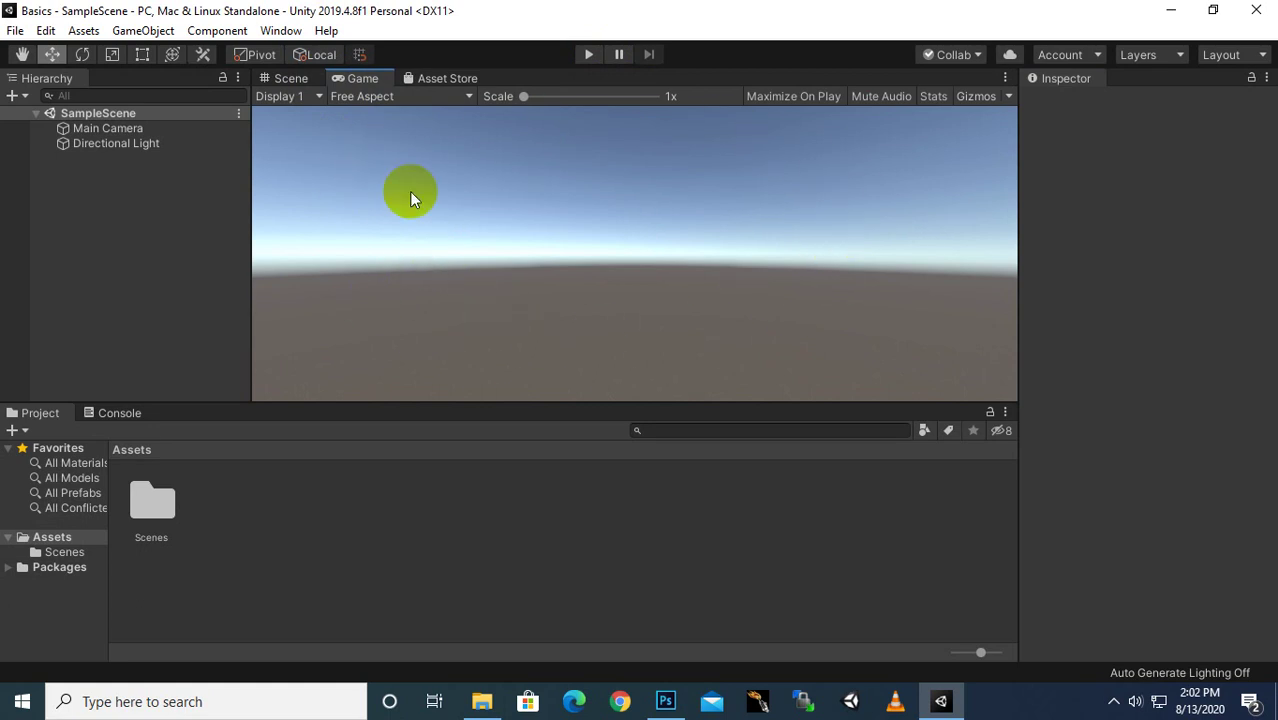
pyautogui.click(290, 80)
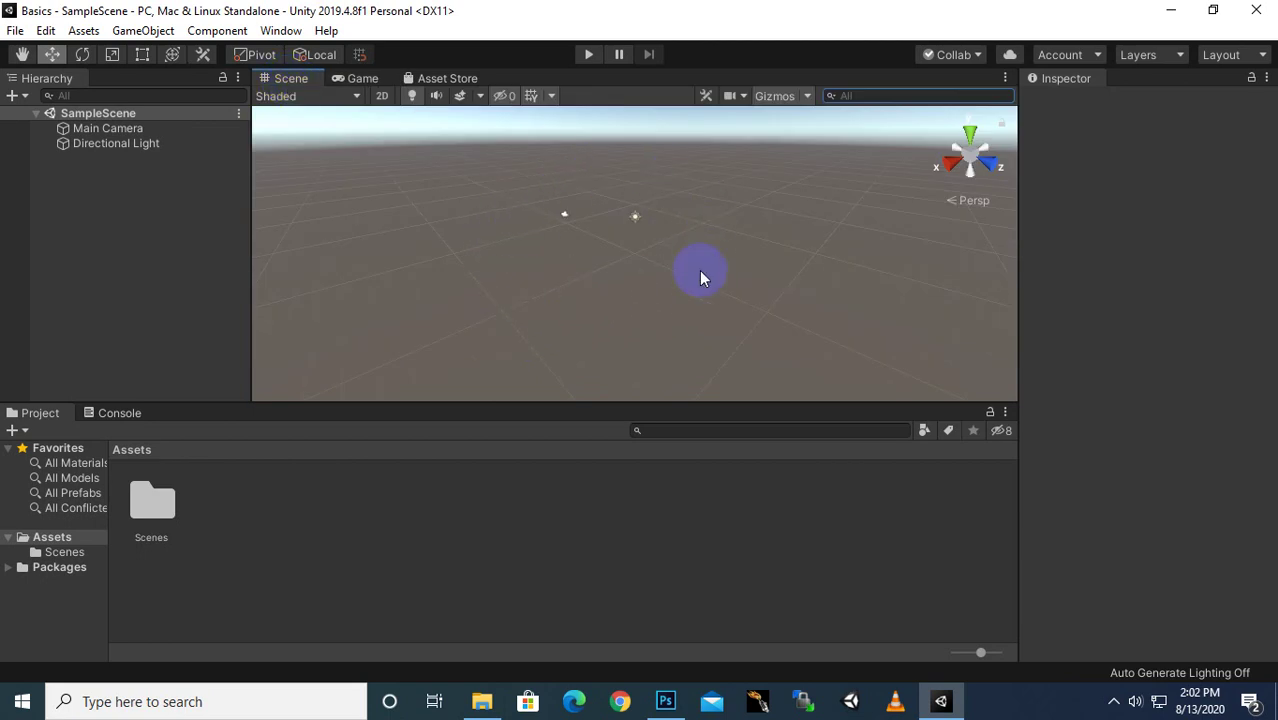
# Open the Asset Store inside the editor and look over its search, recommendations and filter options.
pyautogui.click(447, 79)
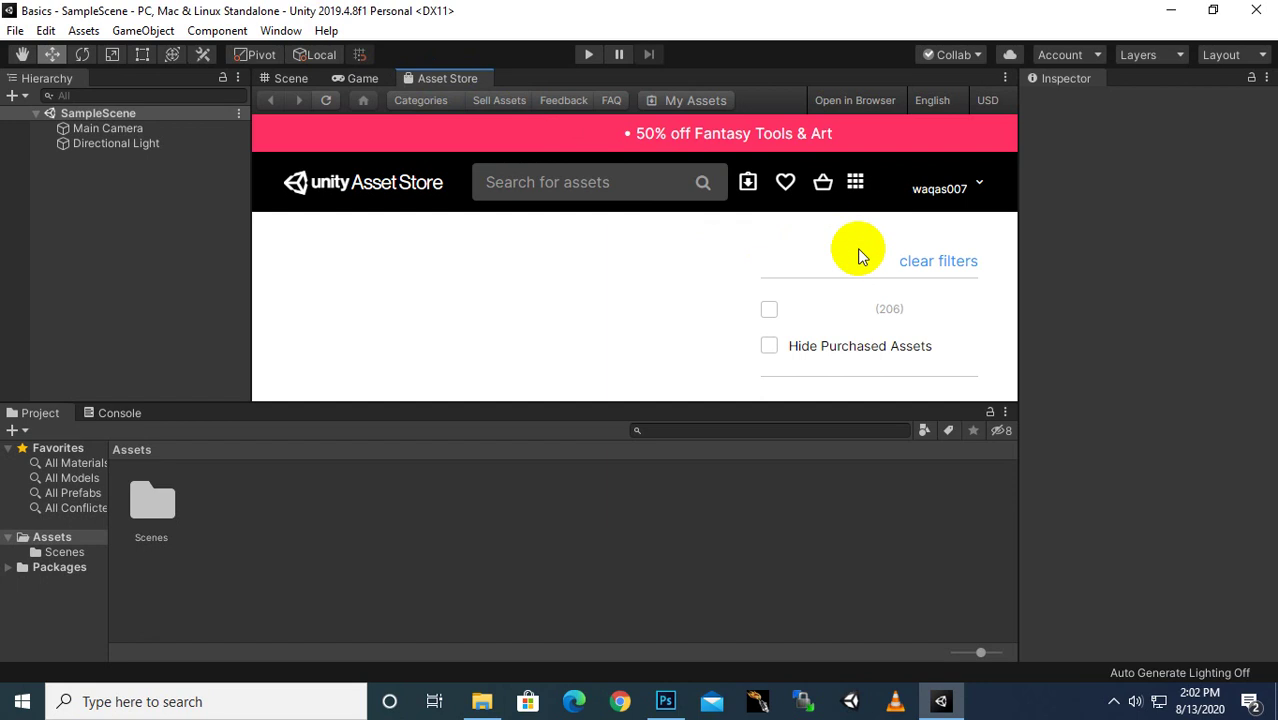
pyautogui.click(629, 184)
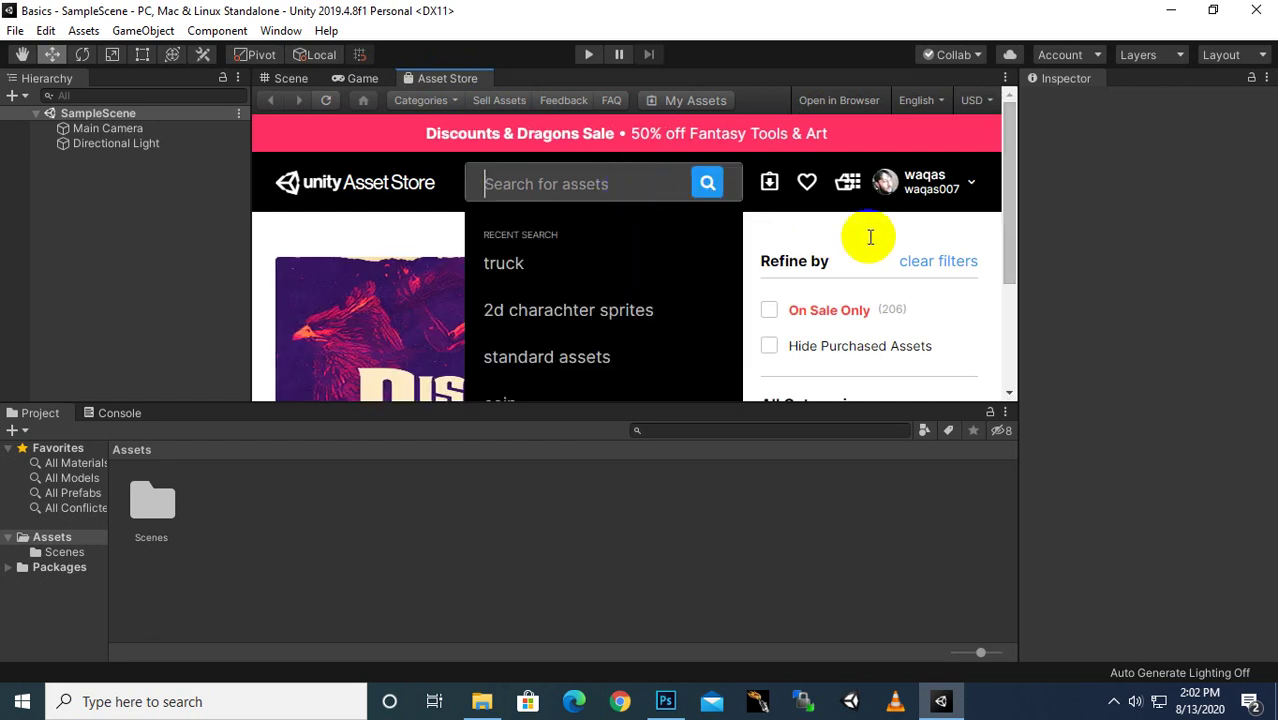
pyautogui.click(838, 233)
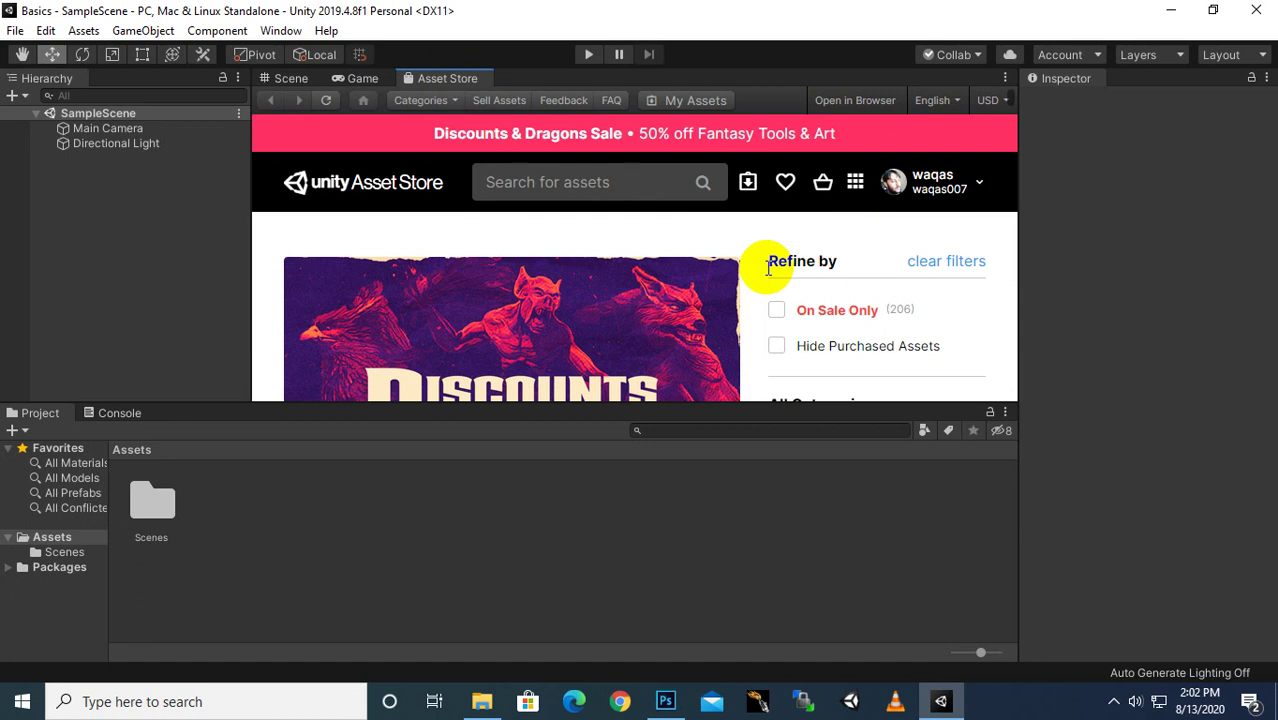
pyautogui.scroll(-6, 740, 269)
pyautogui.scroll(-4, 740, 275)
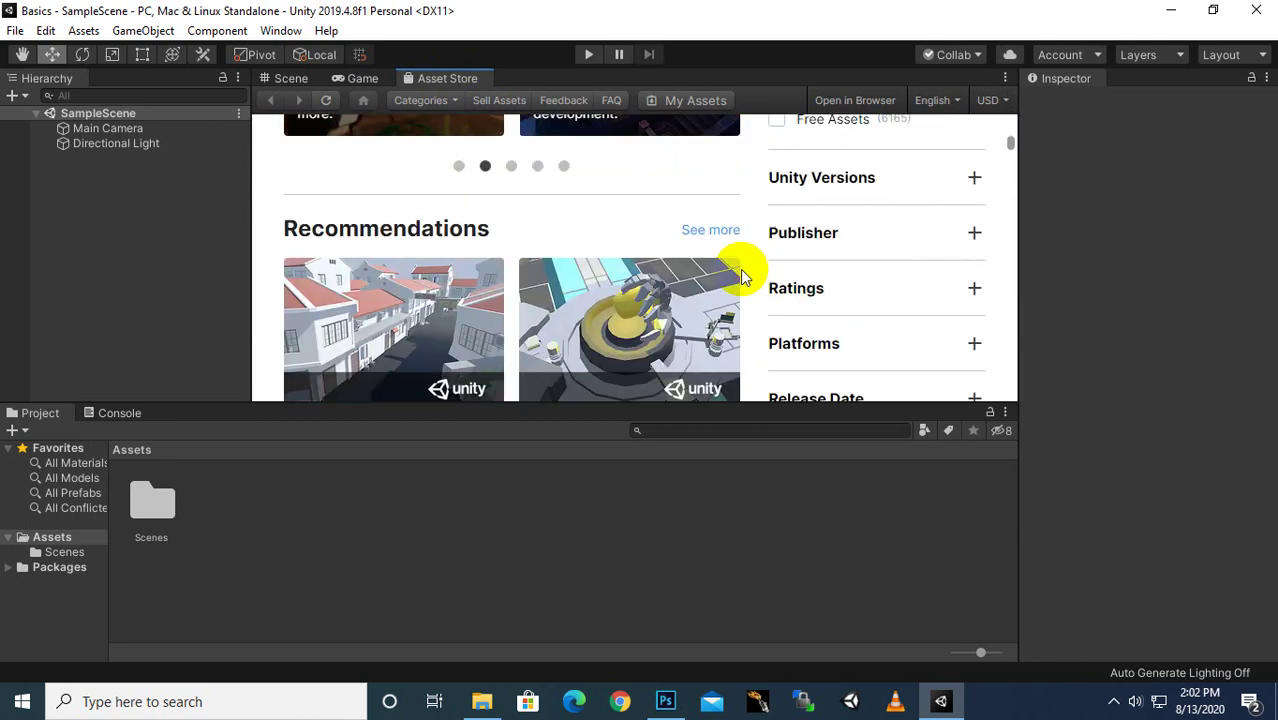
pyautogui.scroll(-2, 740, 269)
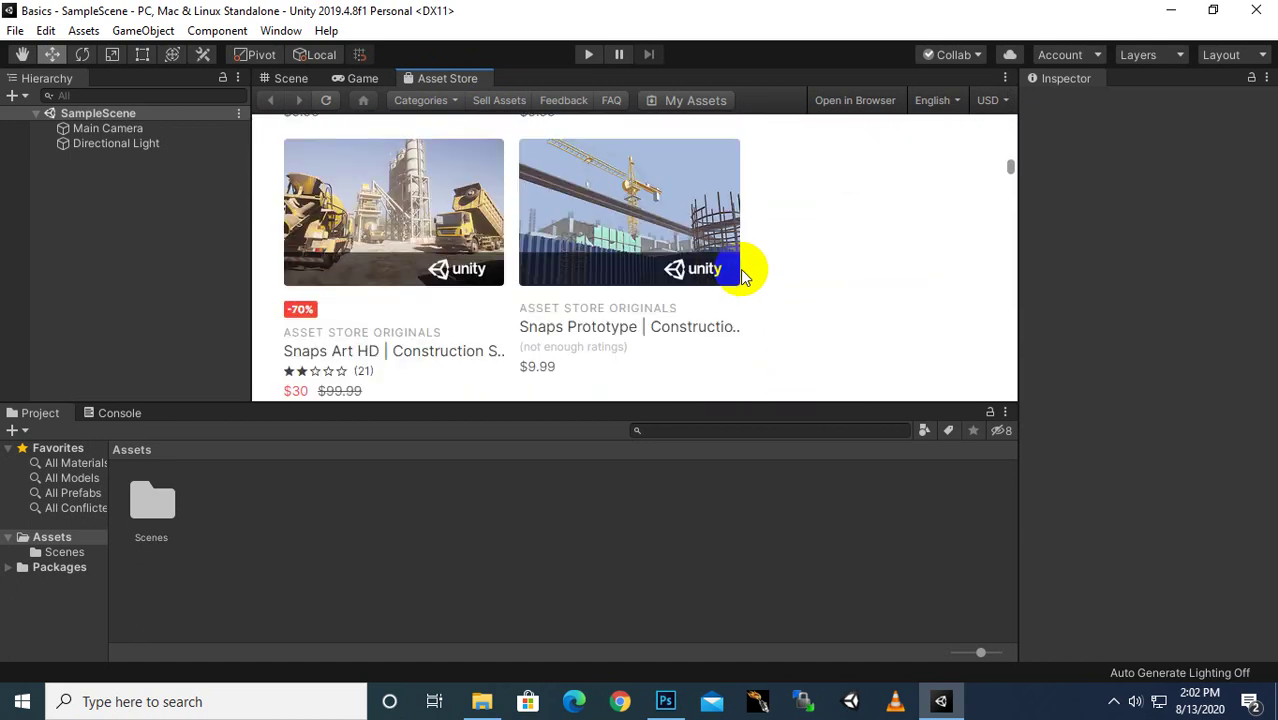
pyautogui.scroll(10, 748, 272)
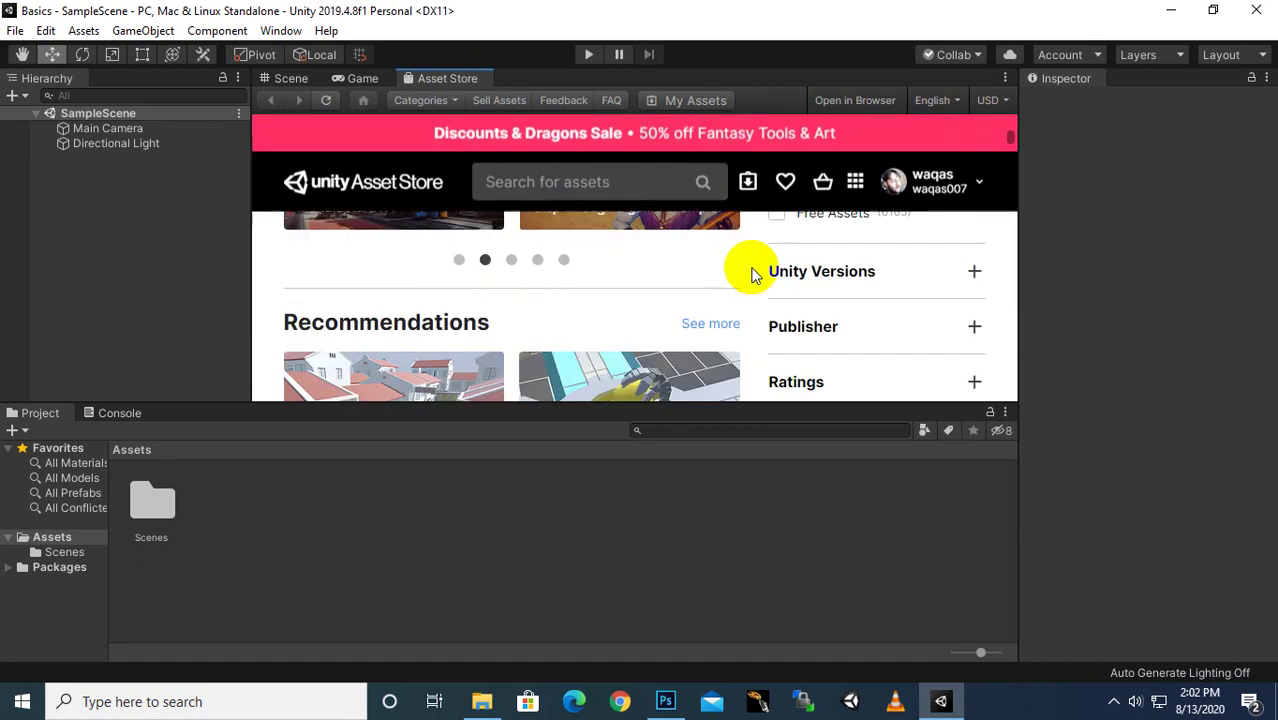
pyautogui.scroll(1, 850, 285)
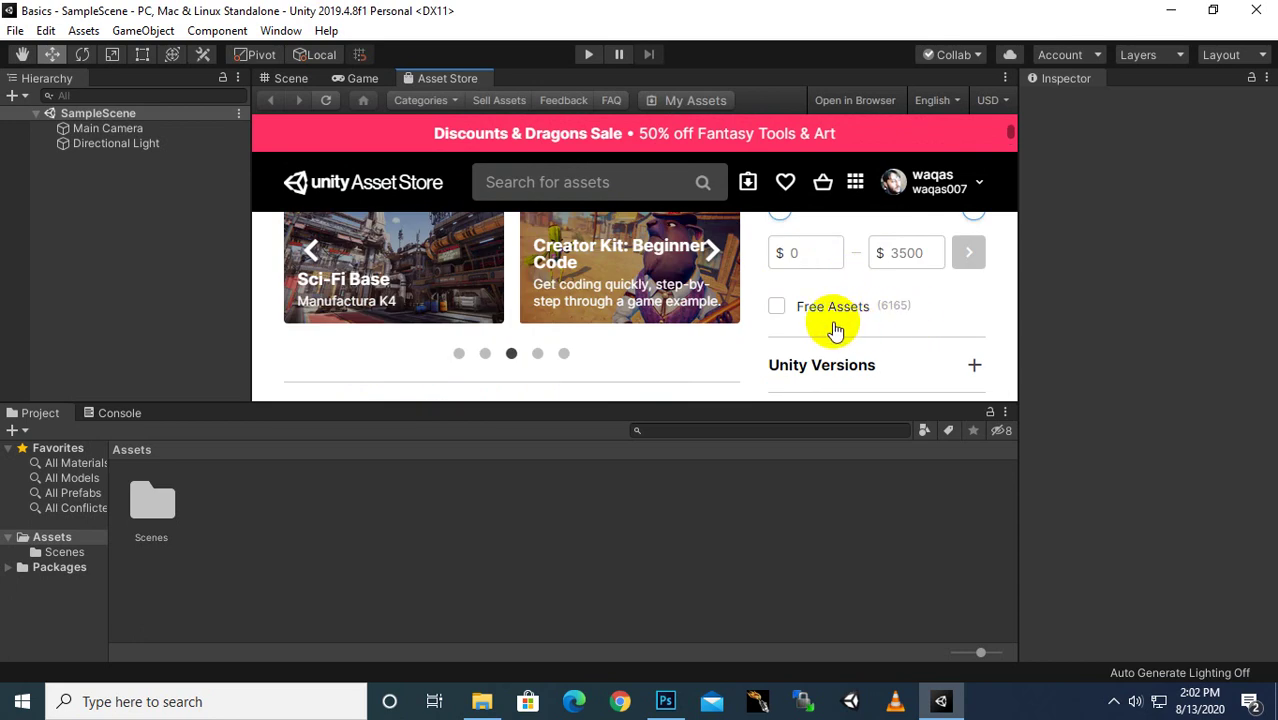
# Filter the Asset Store to Free Assets and browse the listed packages.
pyautogui.click(779, 310)
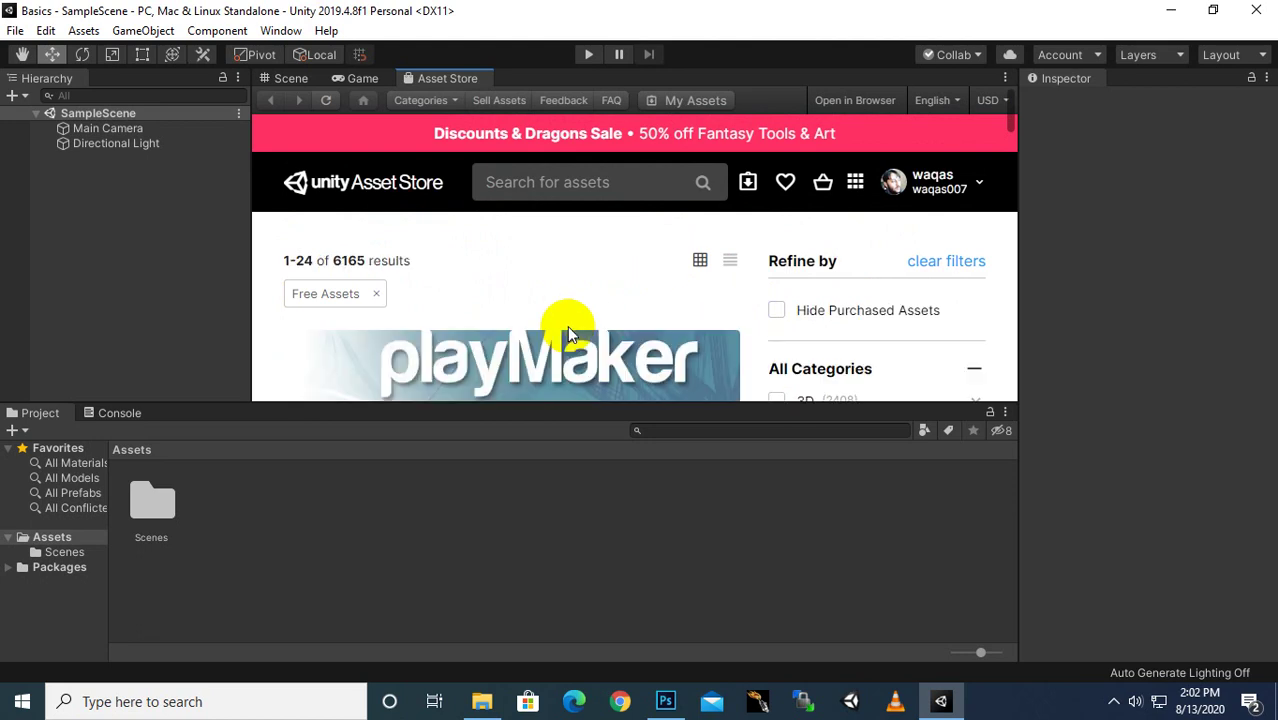
pyautogui.scroll(-5, 567, 332)
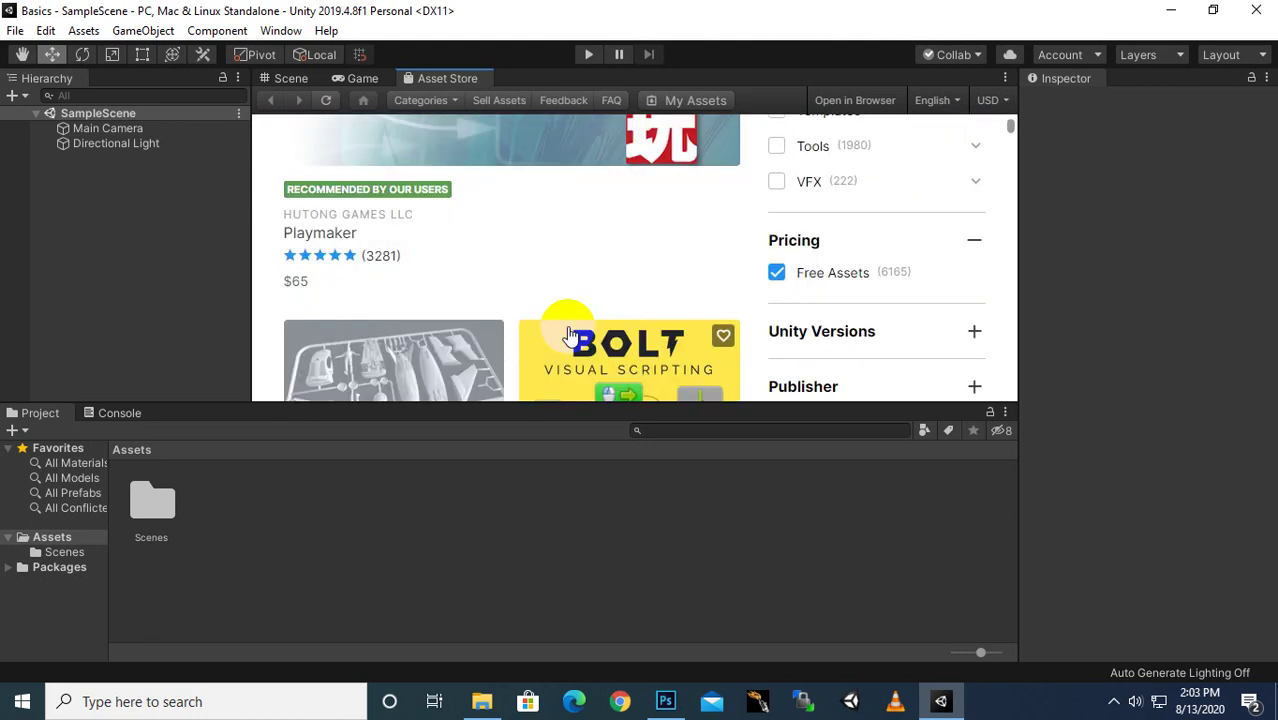
pyautogui.scroll(-3, 567, 333)
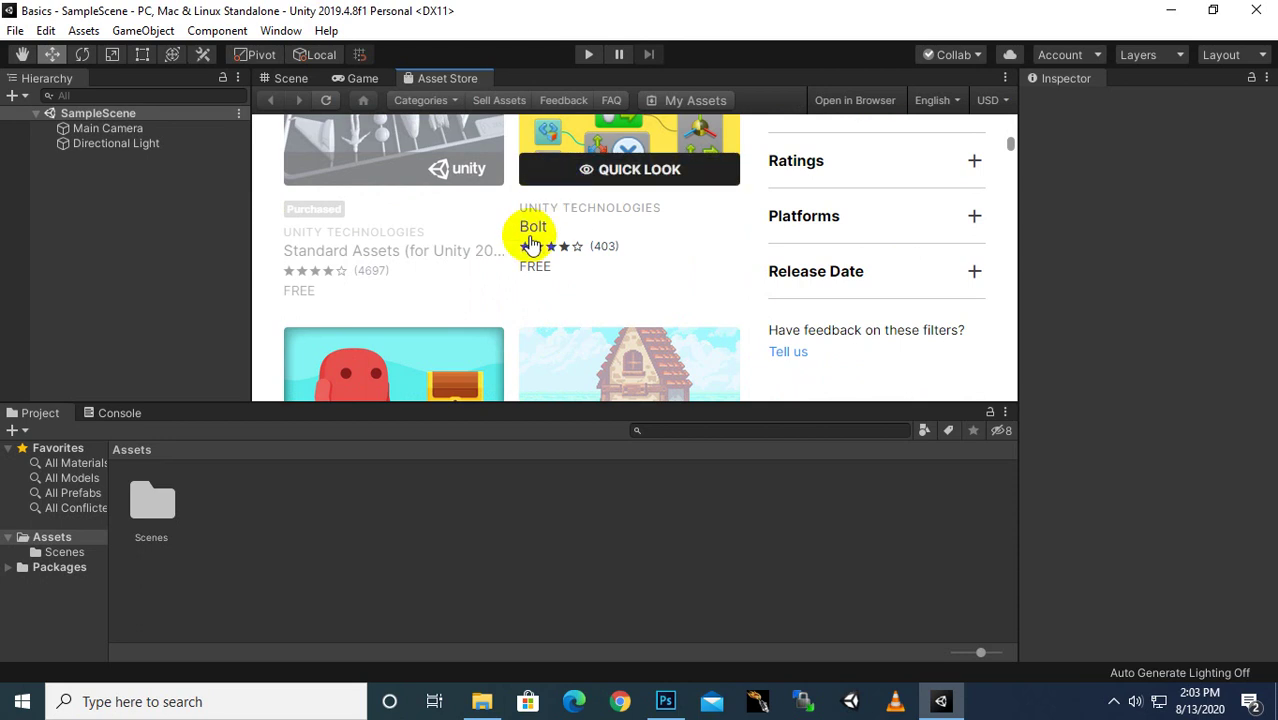
pyautogui.scroll(-1, 520, 245)
pyautogui.scroll(1, 418, 220)
pyautogui.scroll(1, 405, 250)
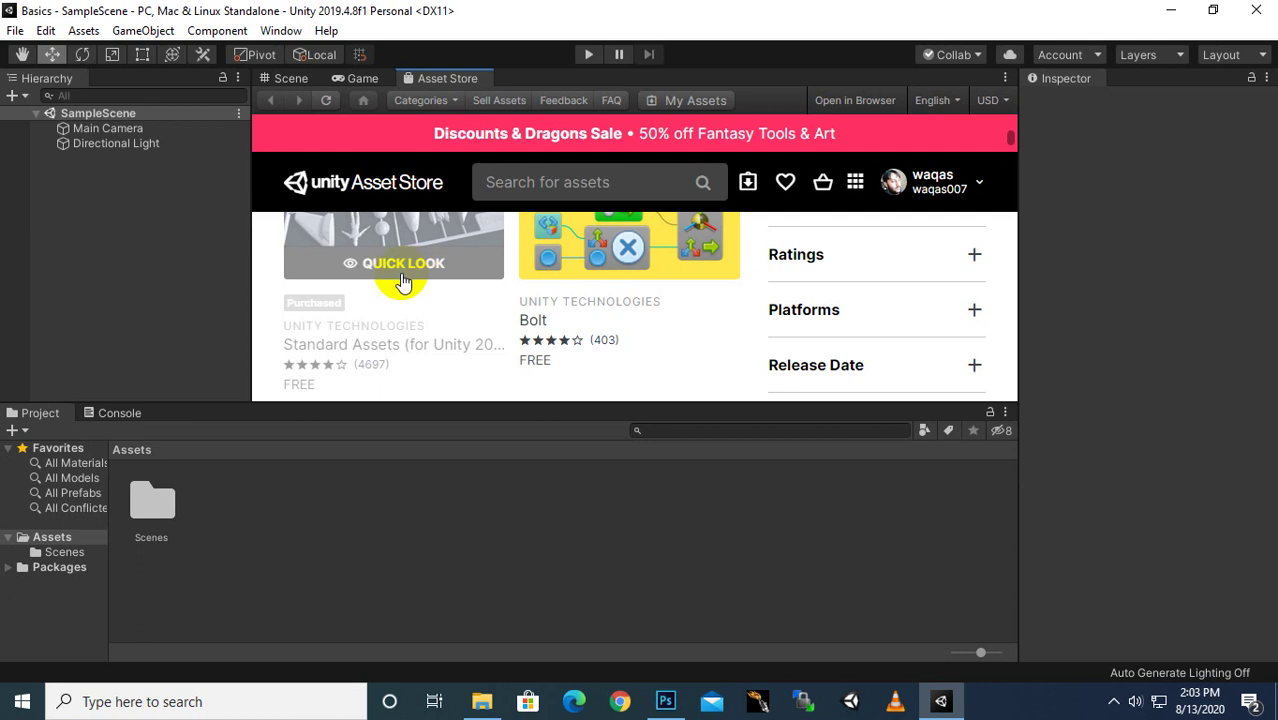
pyautogui.scroll(-4, 442, 286)
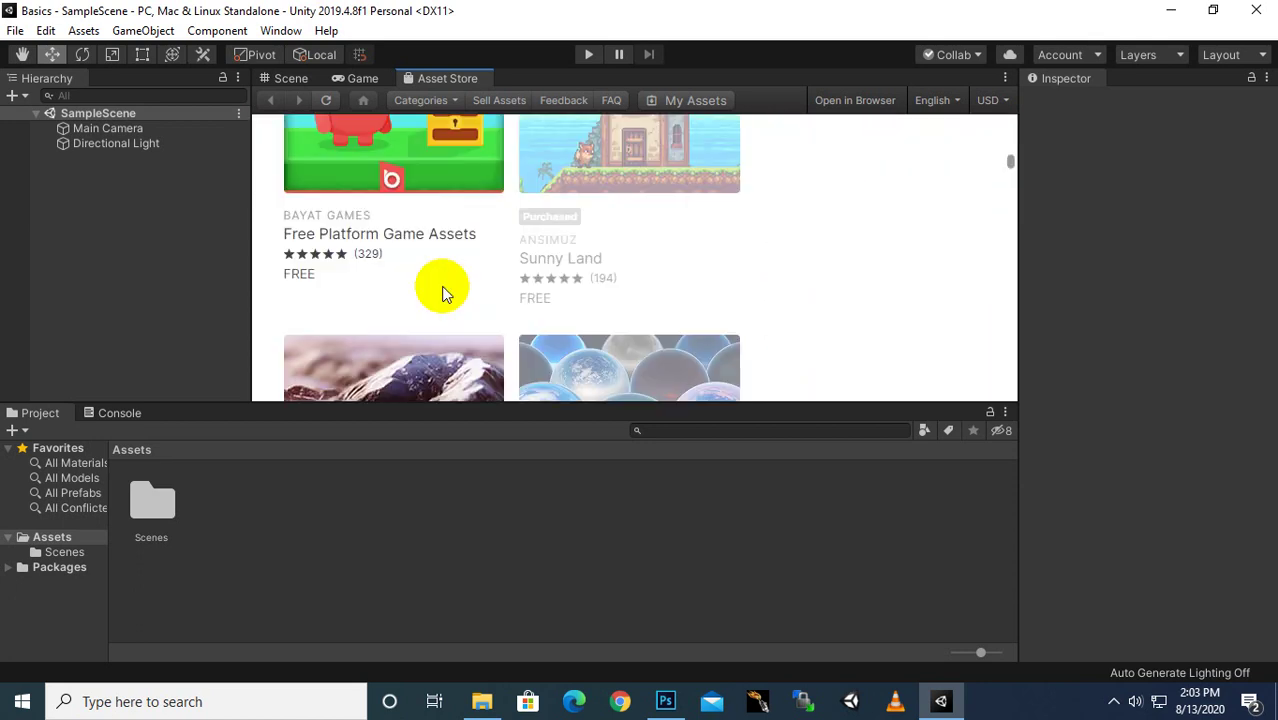
pyautogui.scroll(-3, 616, 316)
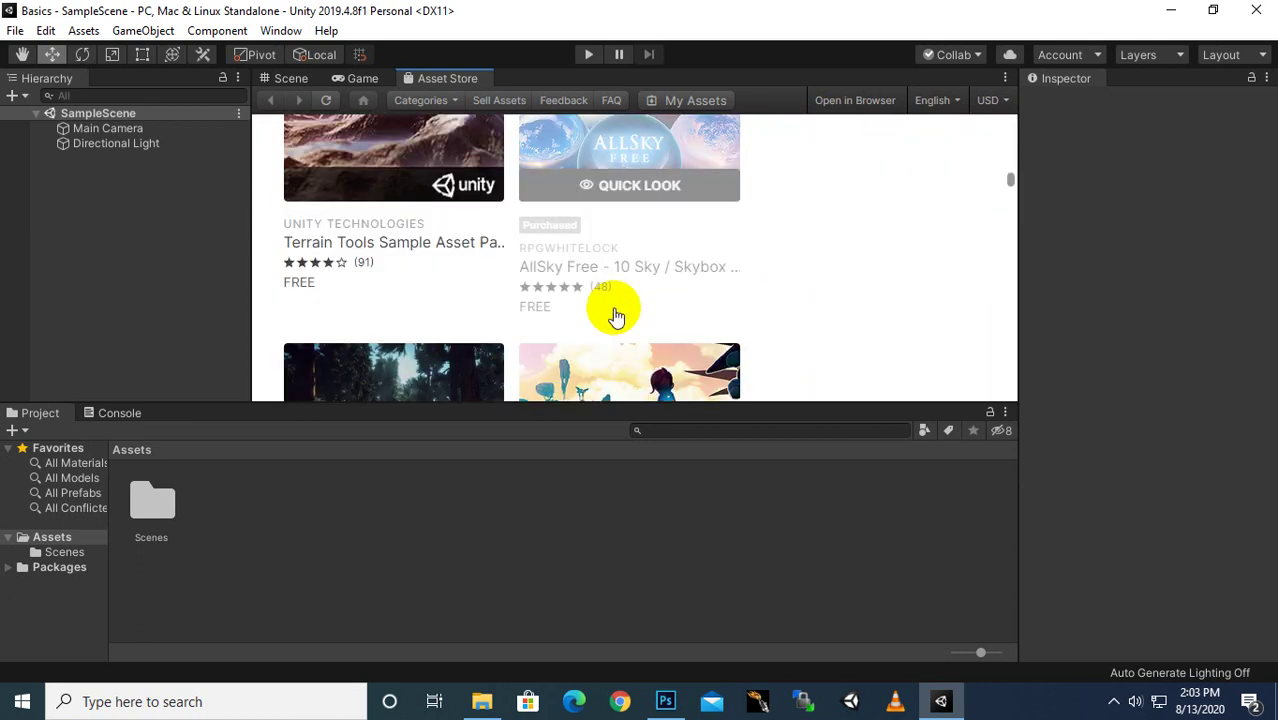
pyautogui.scroll(-3, 614, 314)
pyautogui.scroll(-1, 615, 314)
pyautogui.scroll(2, 615, 314)
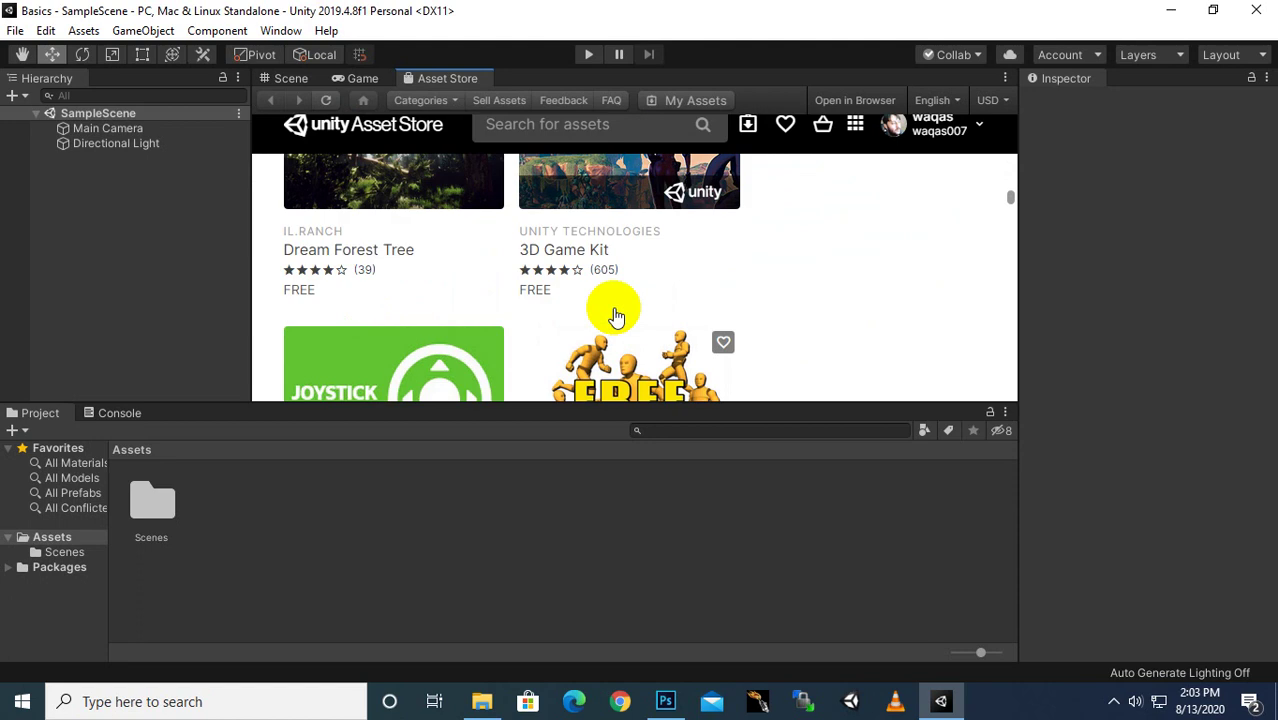
pyautogui.scroll(5, 880, 268)
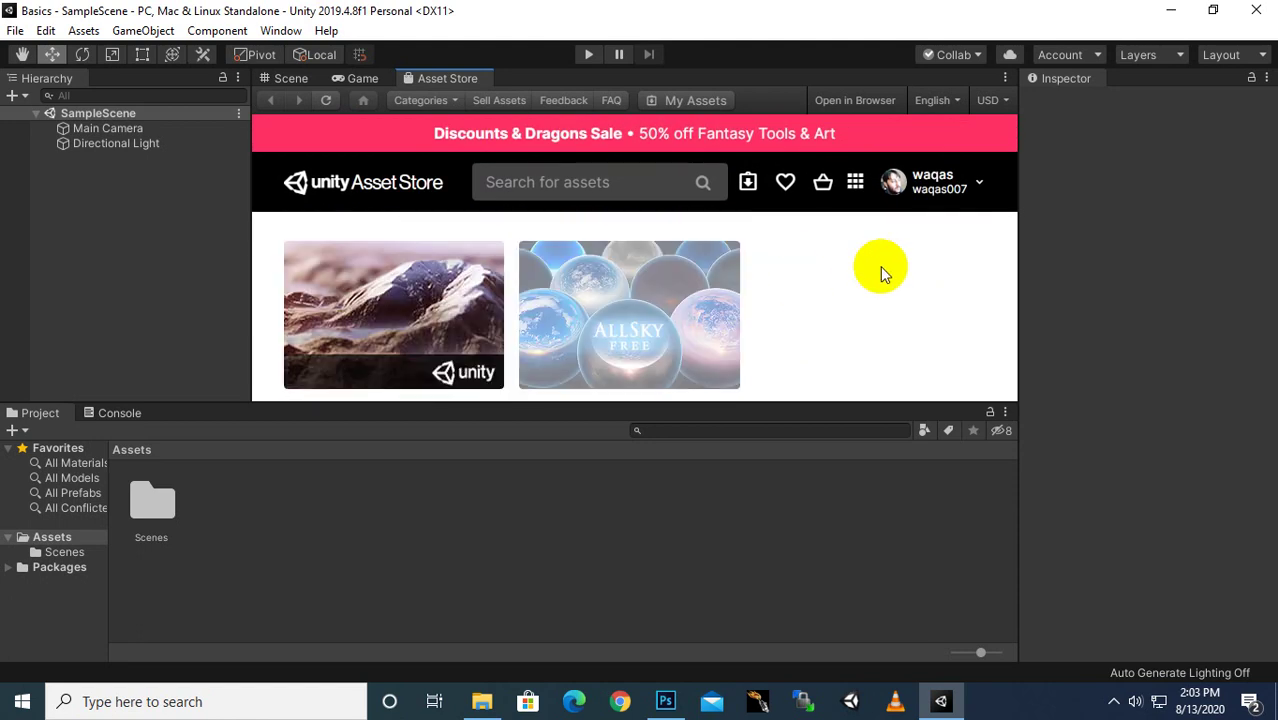
# Check which account is signed in to the Asset Store and close the account details.
pyautogui.click(979, 186)
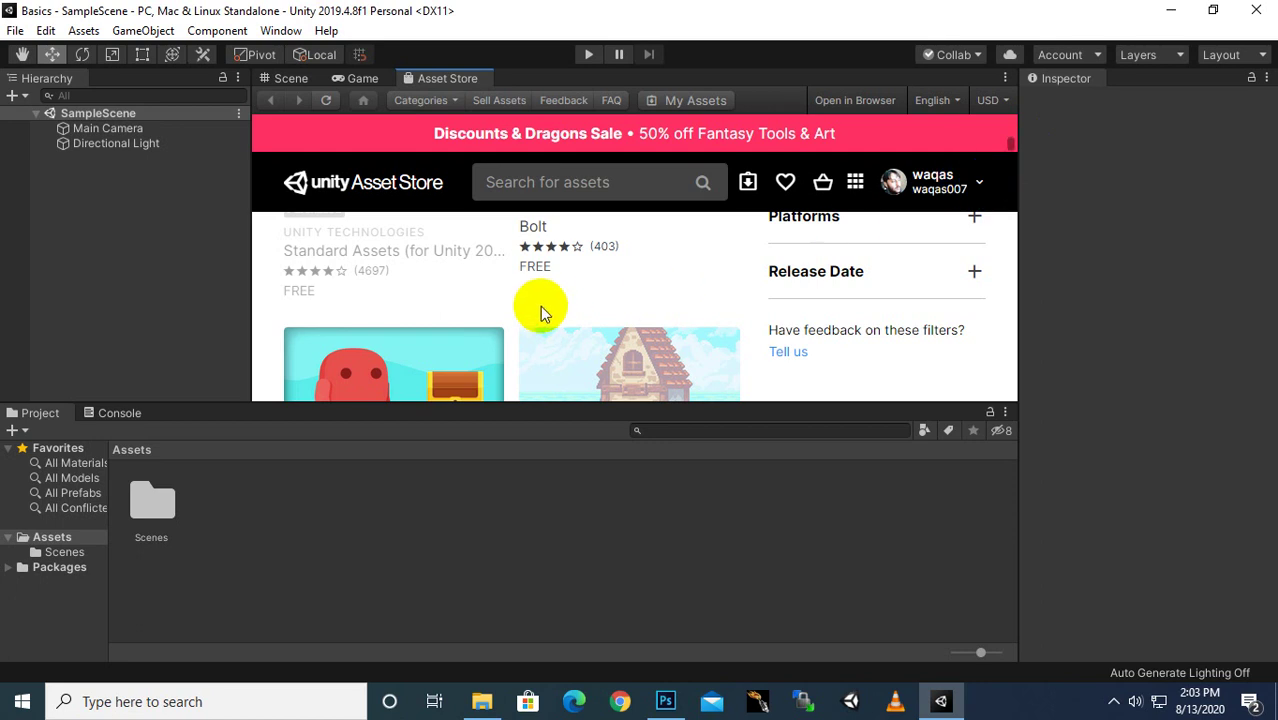
pyautogui.scroll(5, 540, 306)
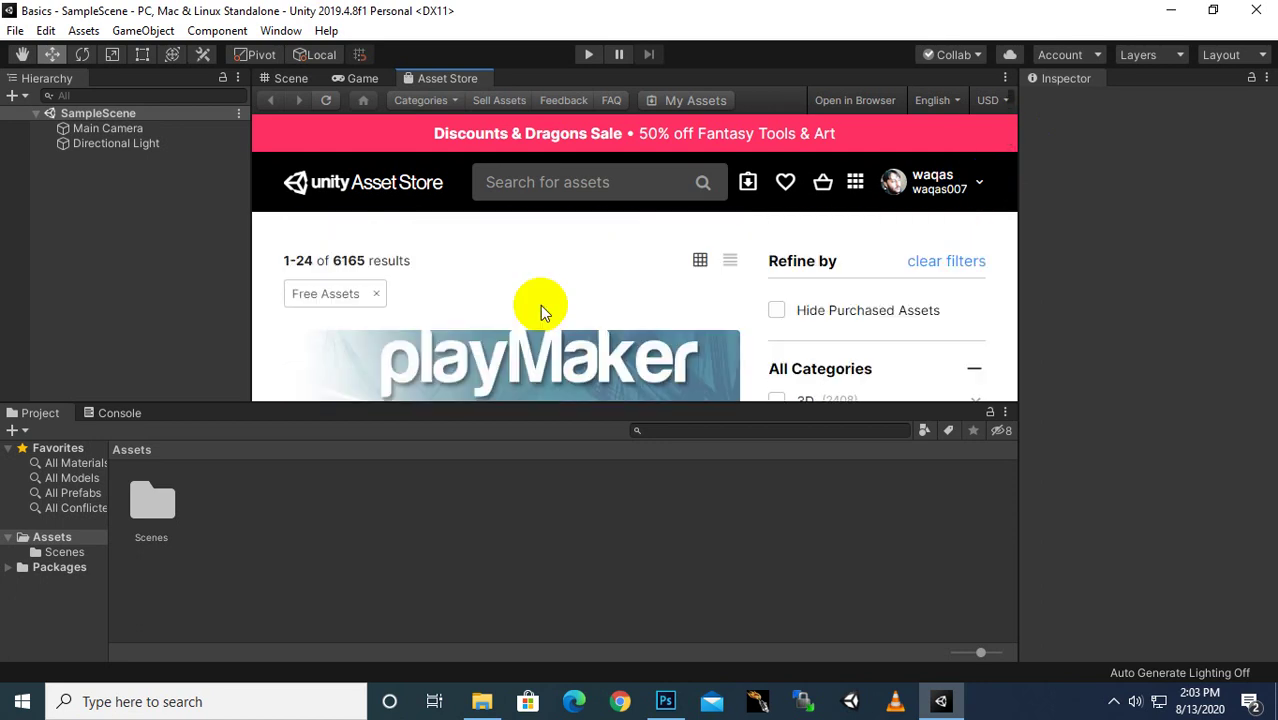
pyautogui.scroll(-3, 540, 310)
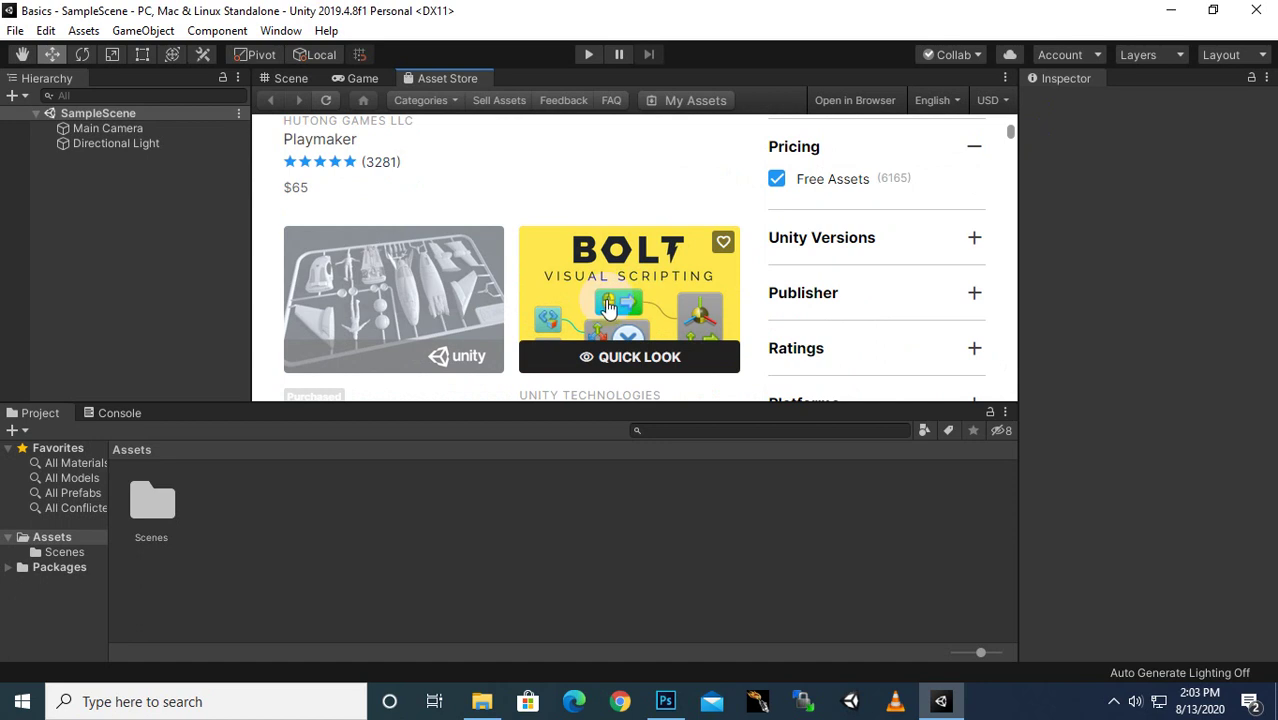
pyautogui.scroll(3, 608, 308)
pyautogui.scroll(3, 608, 308)
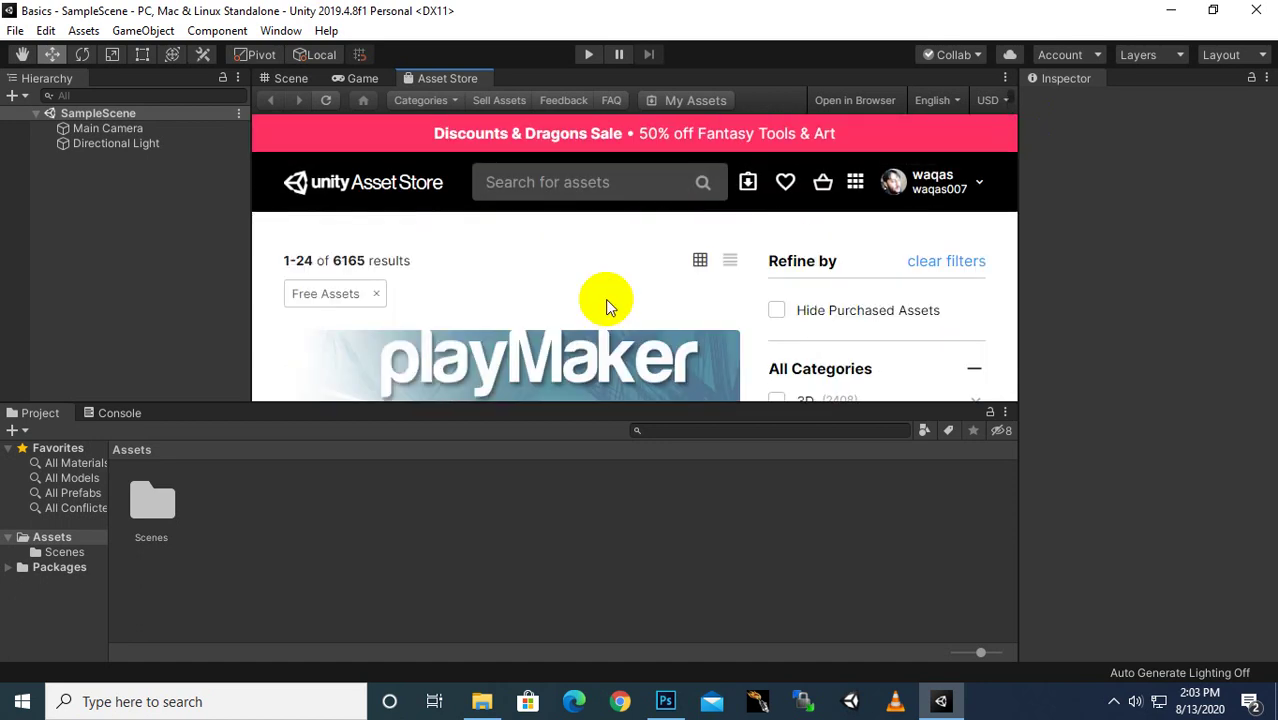
pyautogui.click(978, 186)
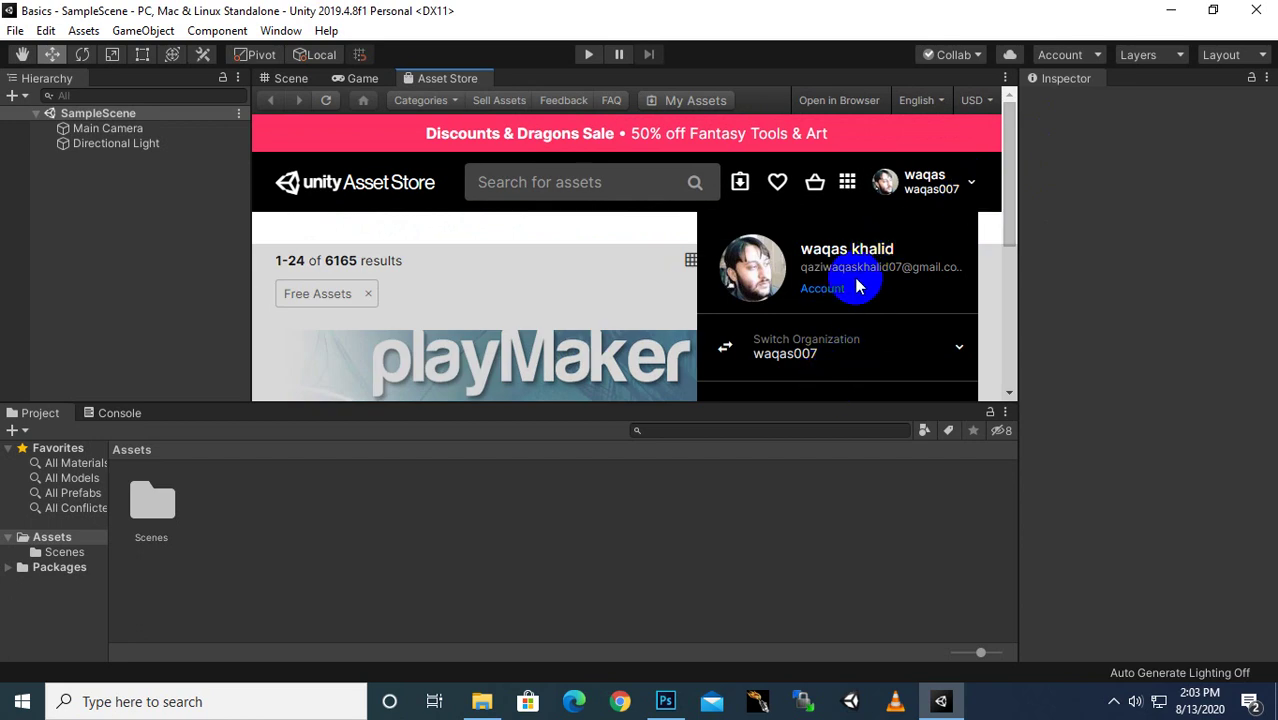
pyautogui.click(968, 192)
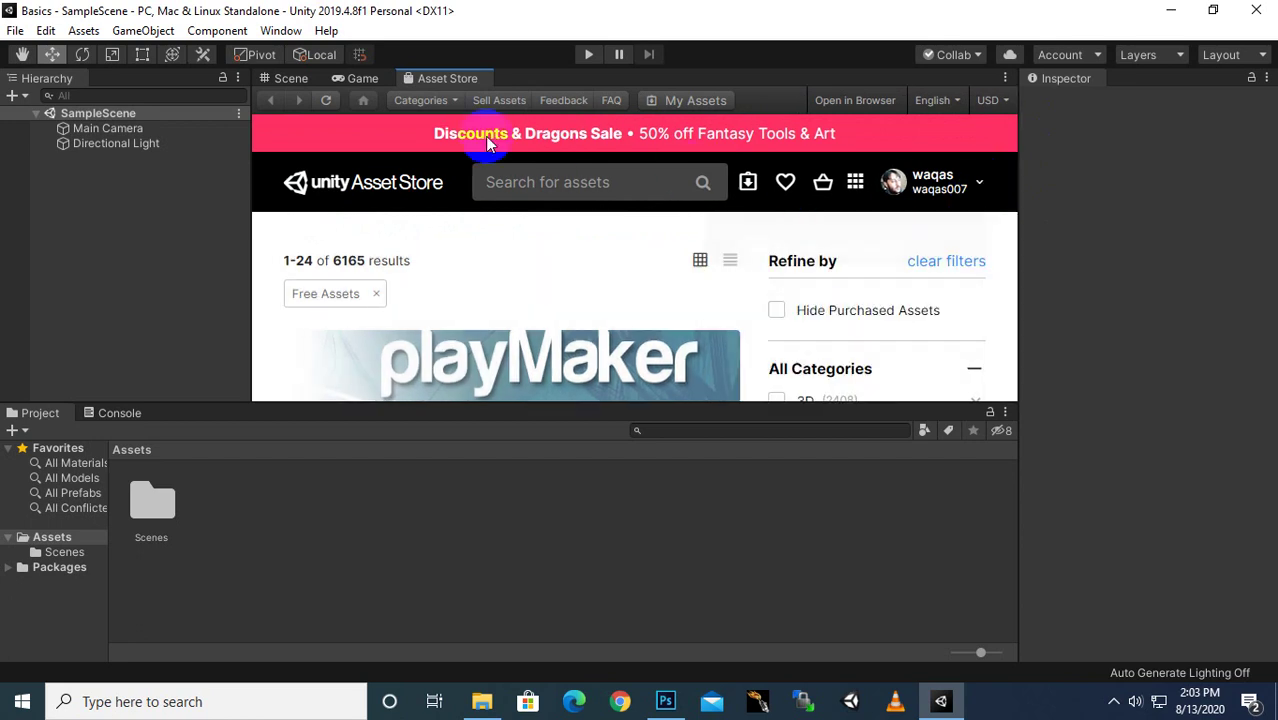
# Return to the Scene view and move the Directional Light to about X 2.66, Y 9.34, Z -4.61.
pyautogui.click(289, 79)
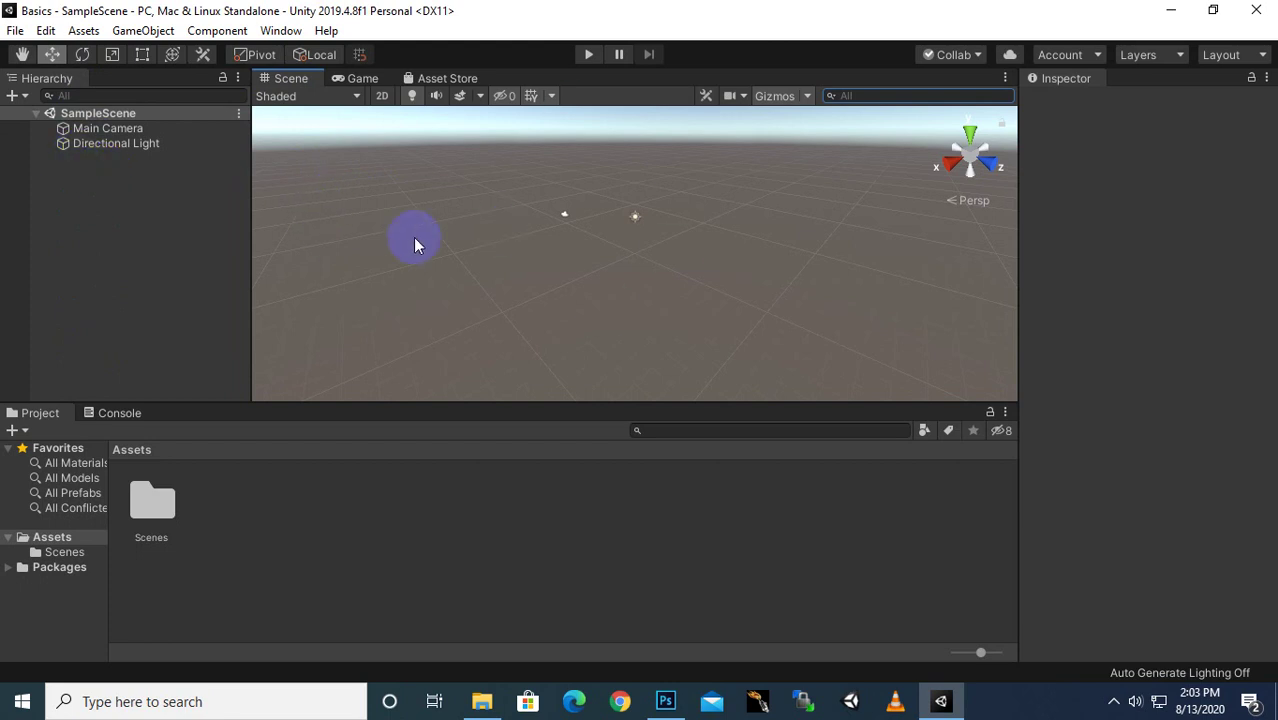
pyautogui.click(118, 150)
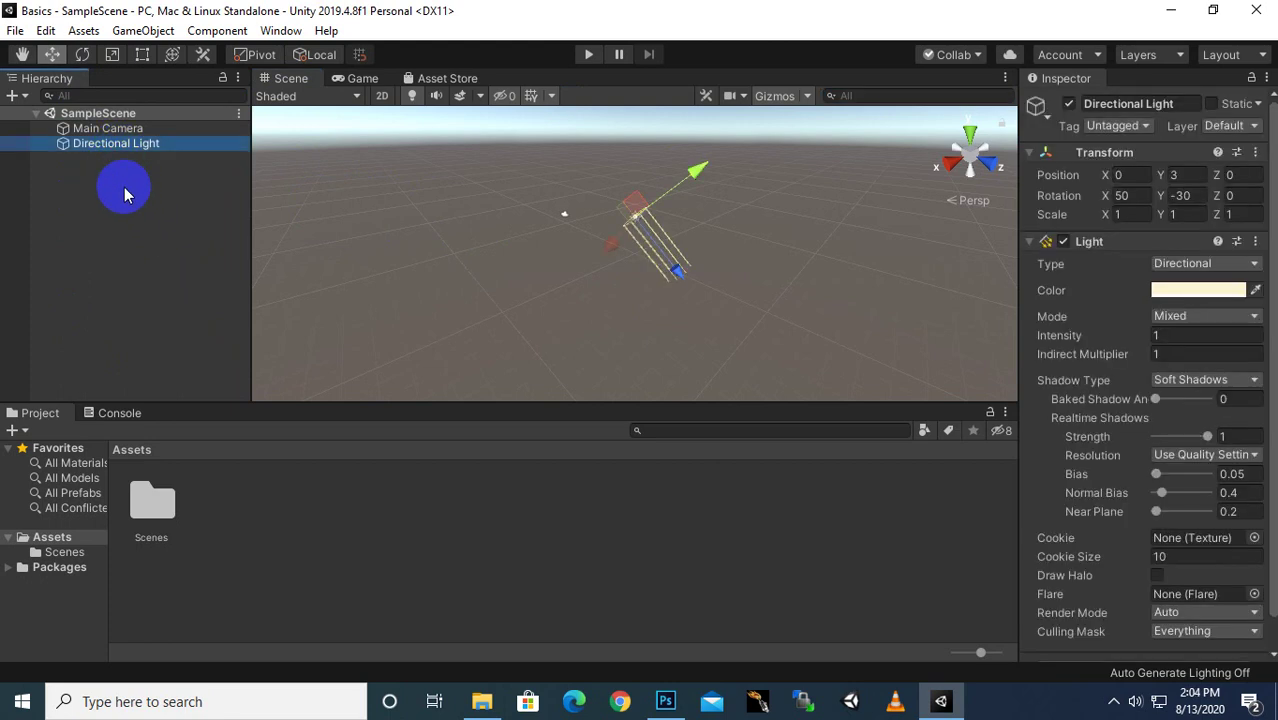
pyautogui.moveTo(634, 241); pyautogui.dragTo(592, 196)
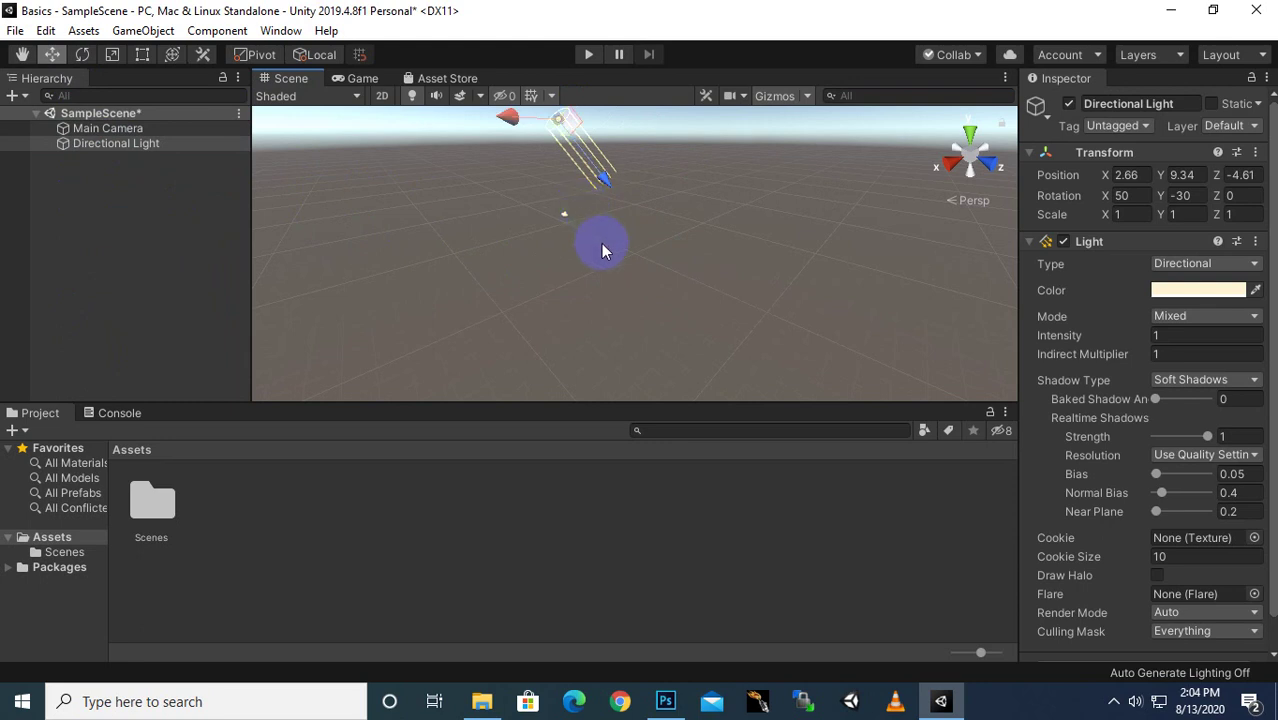
# Inspect the Main Camera's properties and its Game view, and return to the Scene view with the Directional Light selected.
pyautogui.click(110, 130)
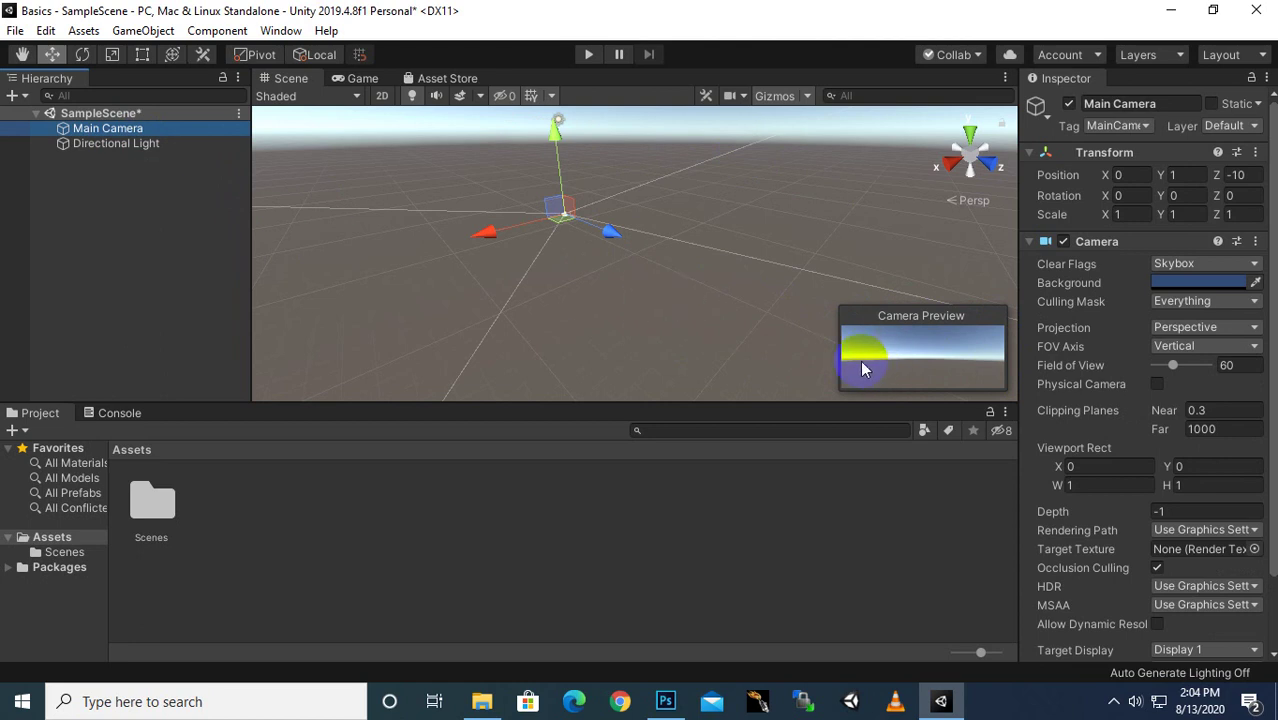
pyautogui.click(369, 84)
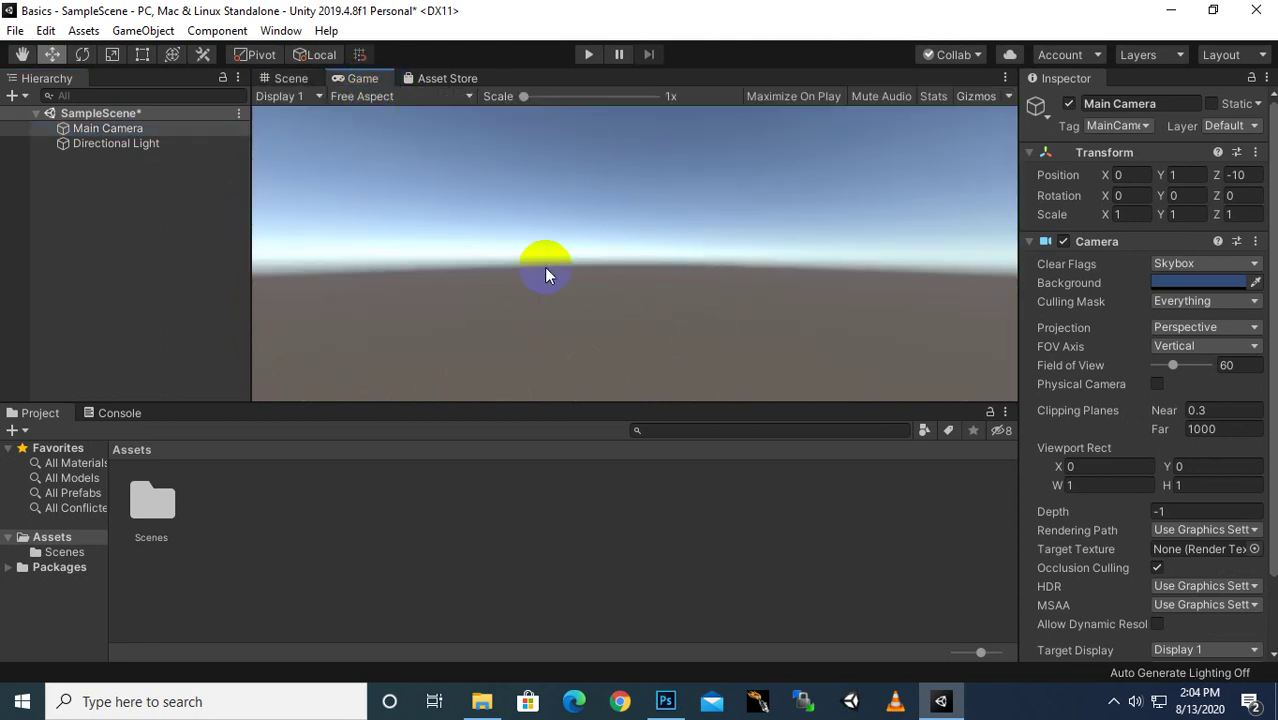
pyautogui.click(290, 79)
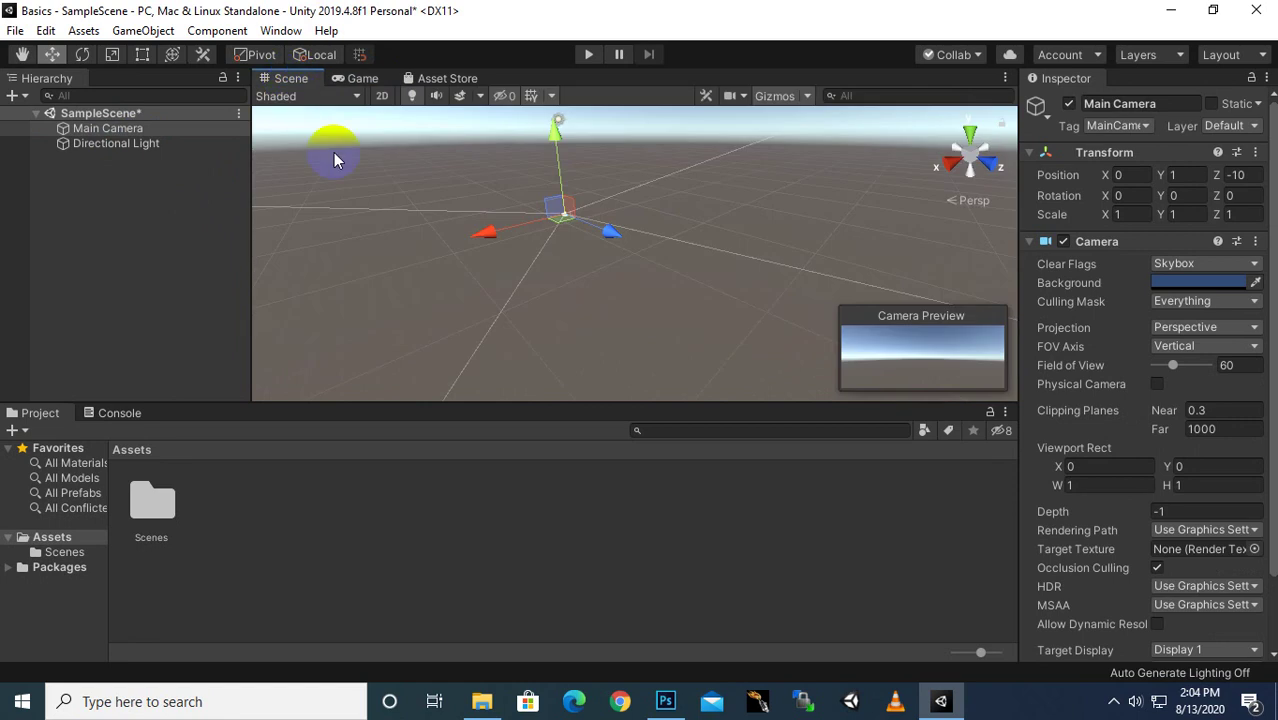
pyautogui.click(143, 146)
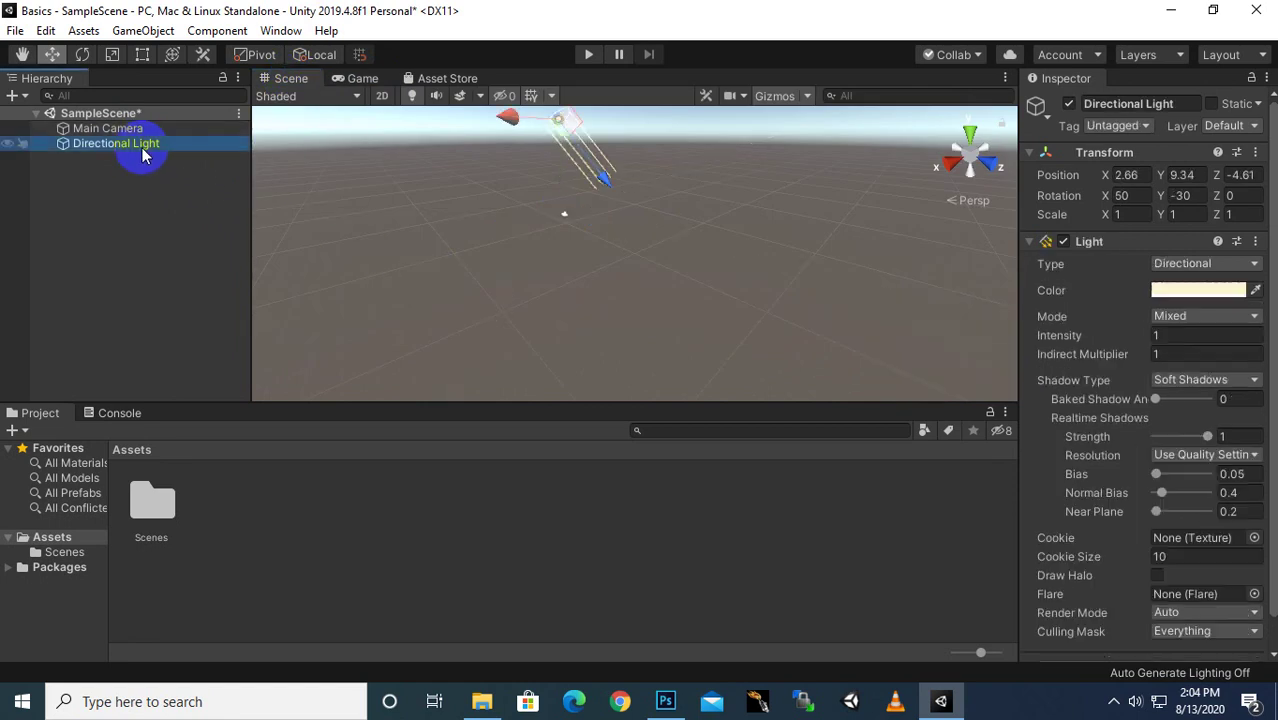
# Delete the Directional Light, check the unlit scene in the Game view, and return to the Scene view.
pyautogui.press('Delete')
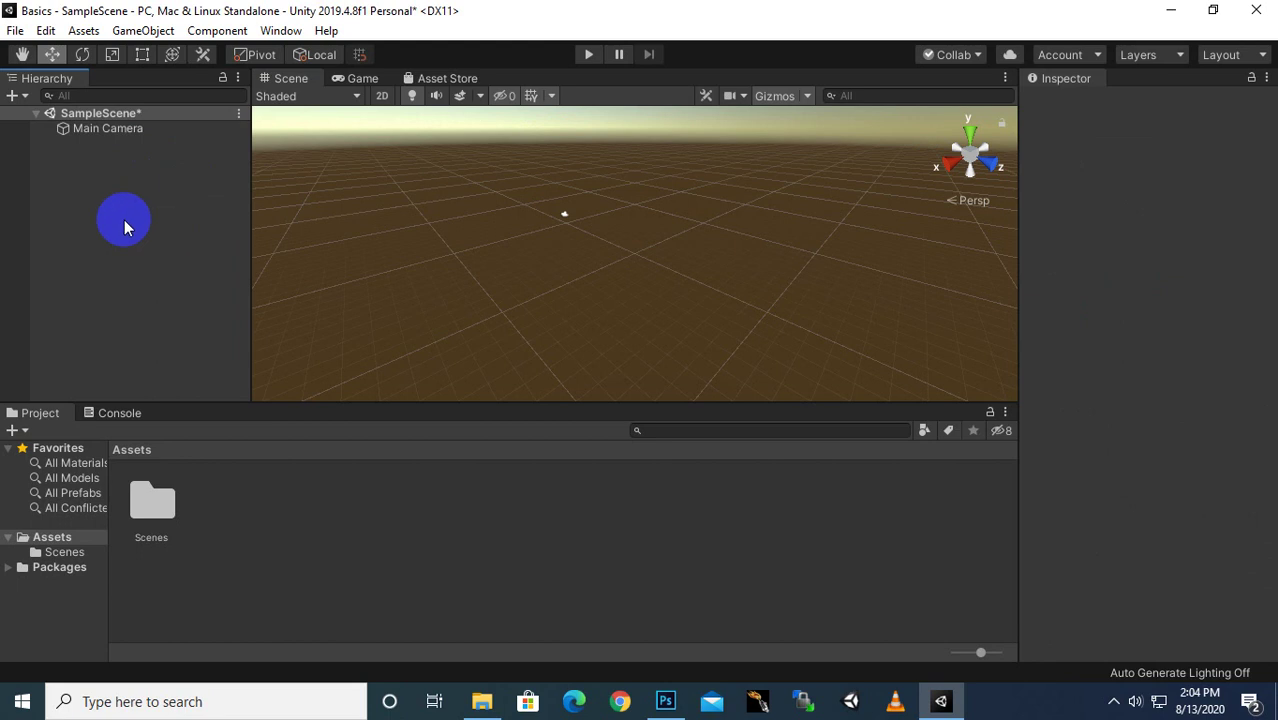
pyautogui.click(355, 80)
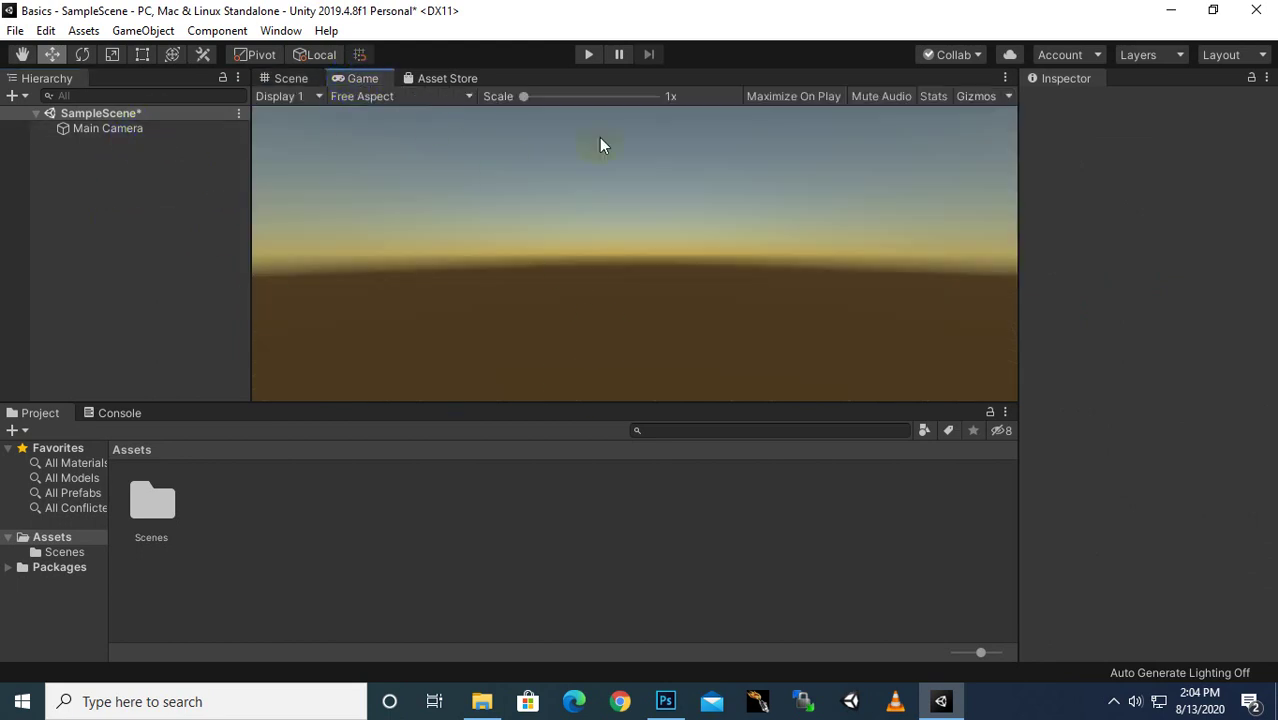
pyautogui.click(287, 79)
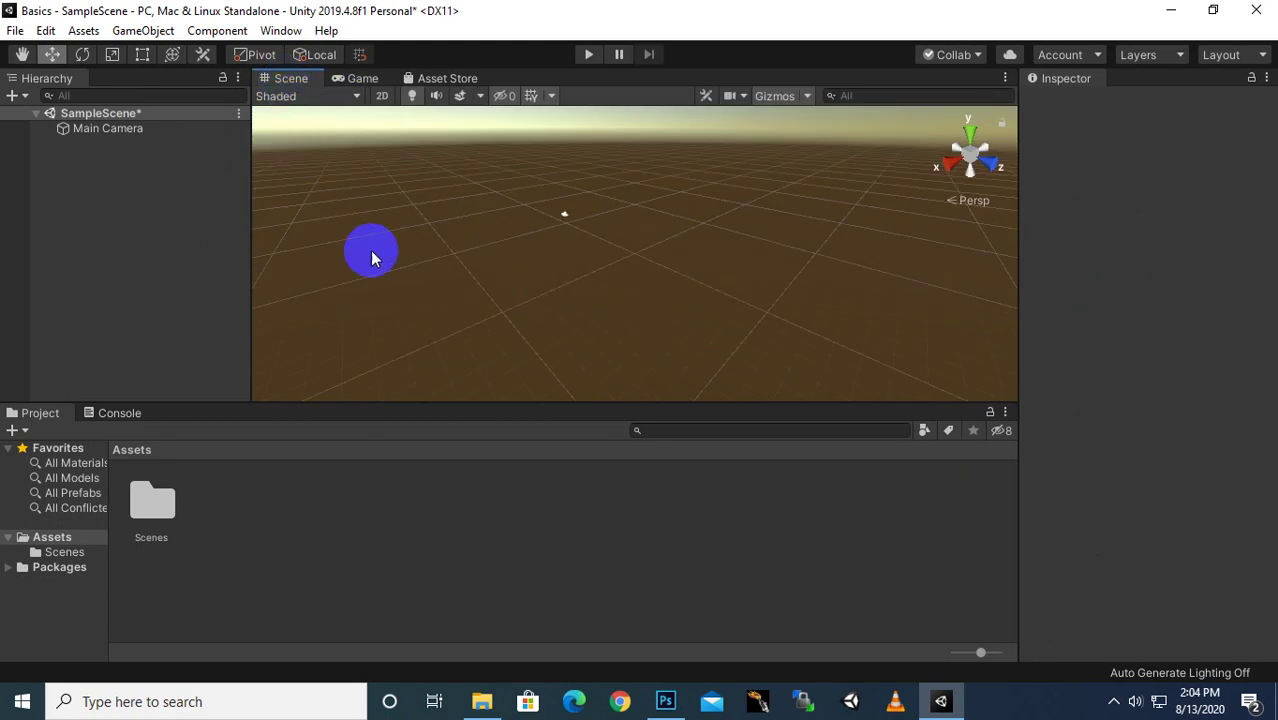
# Examine the object types available for creation in the scene, including the 3D object and light categories.
pyautogui.rightClick(130, 151)
pyautogui.click(87, 170)
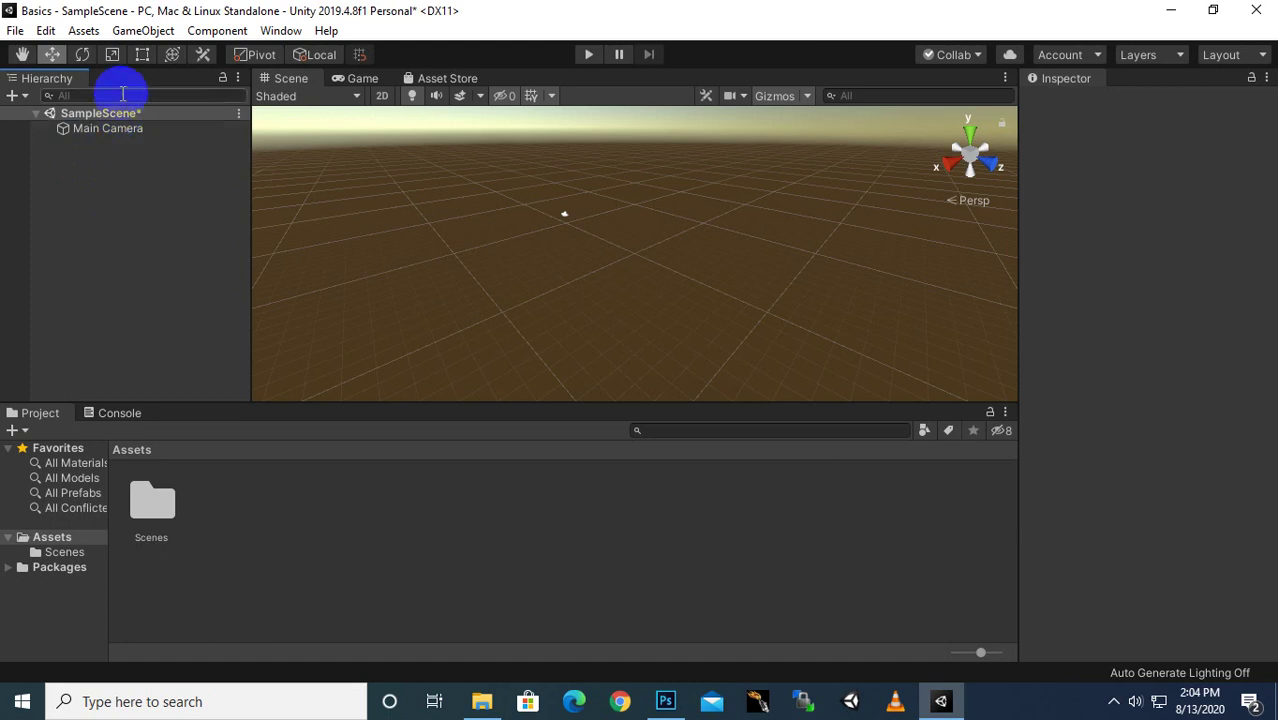
pyautogui.click(138, 33)
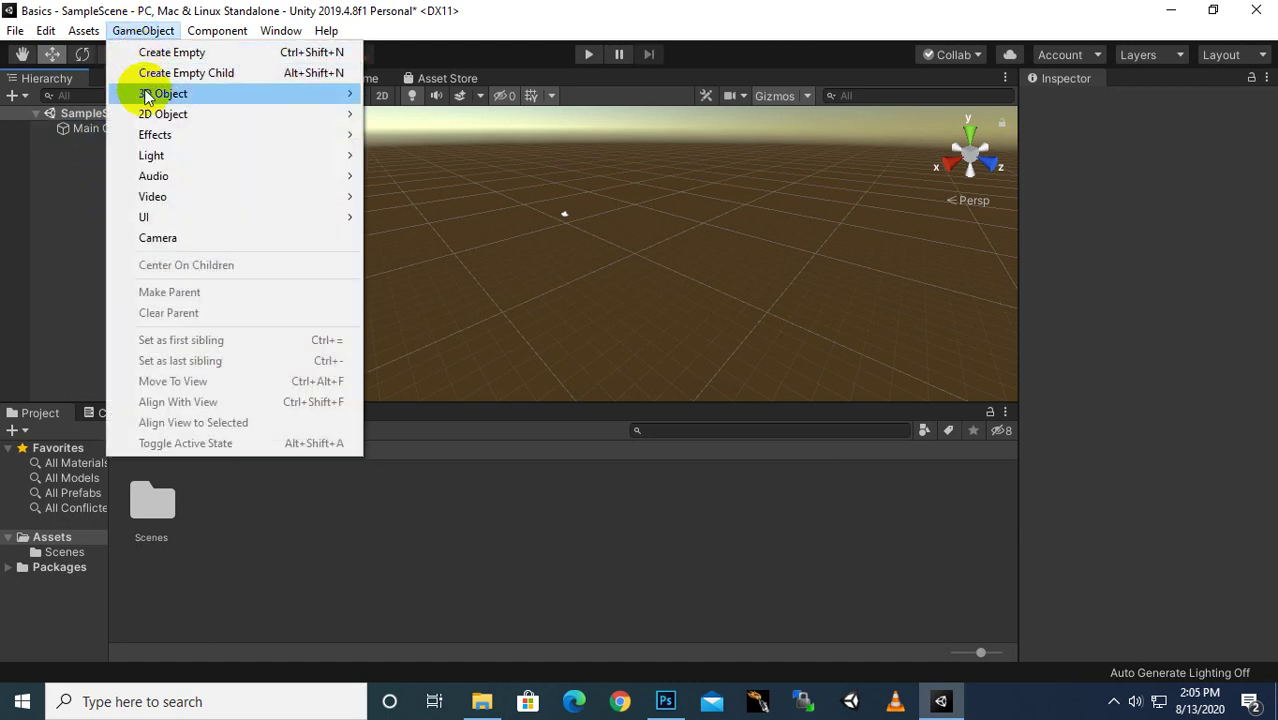
pyautogui.moveTo(146, 95)
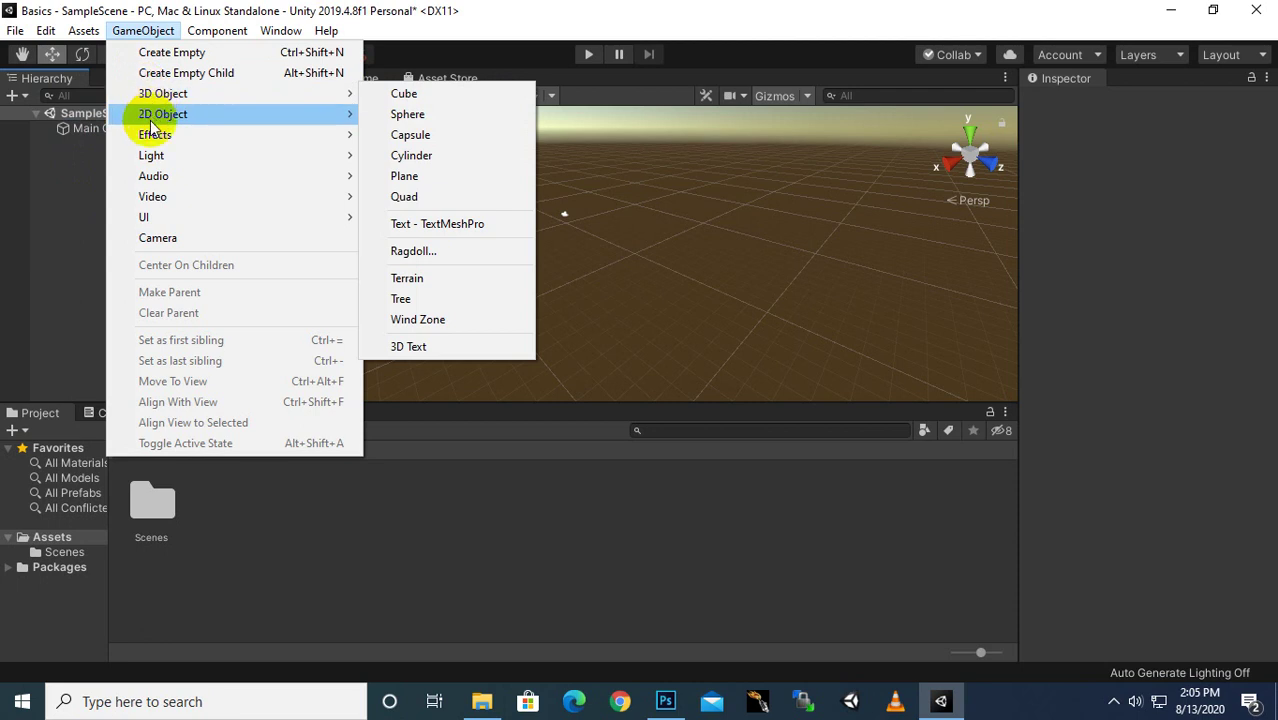
pyautogui.moveTo(152, 157)
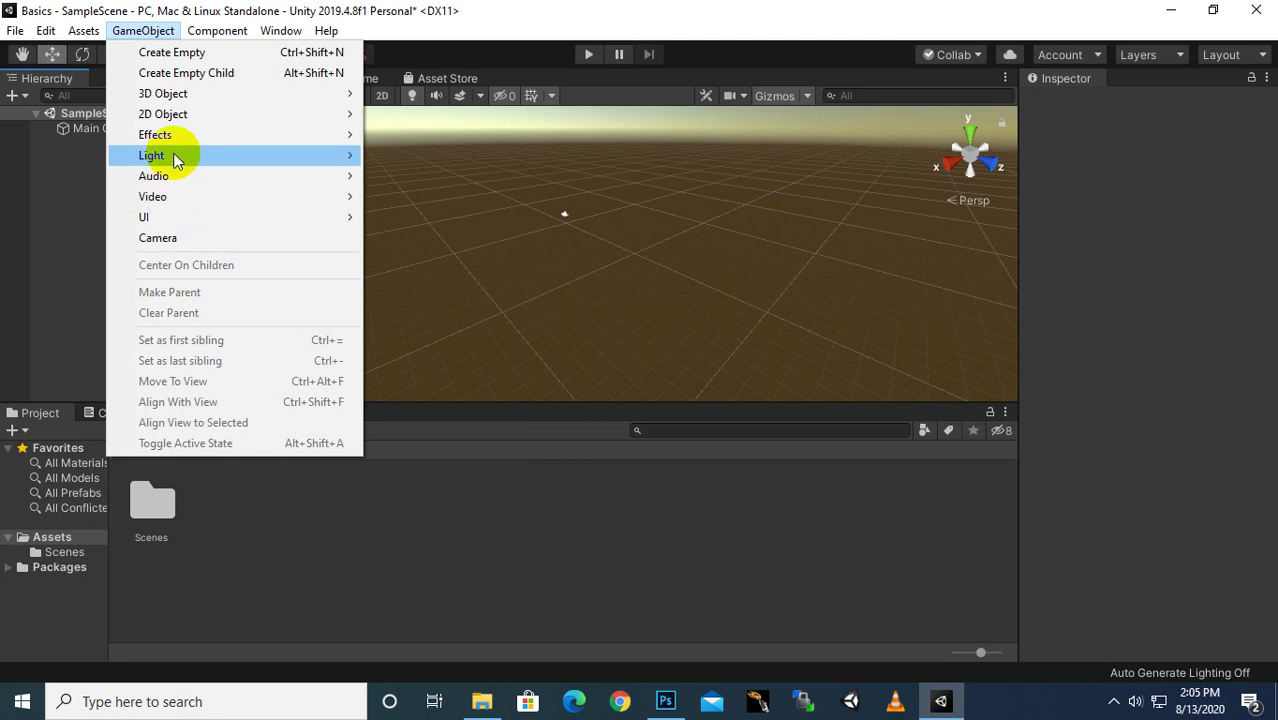
pyautogui.moveTo(200, 29)
pyautogui.click(200, 4)
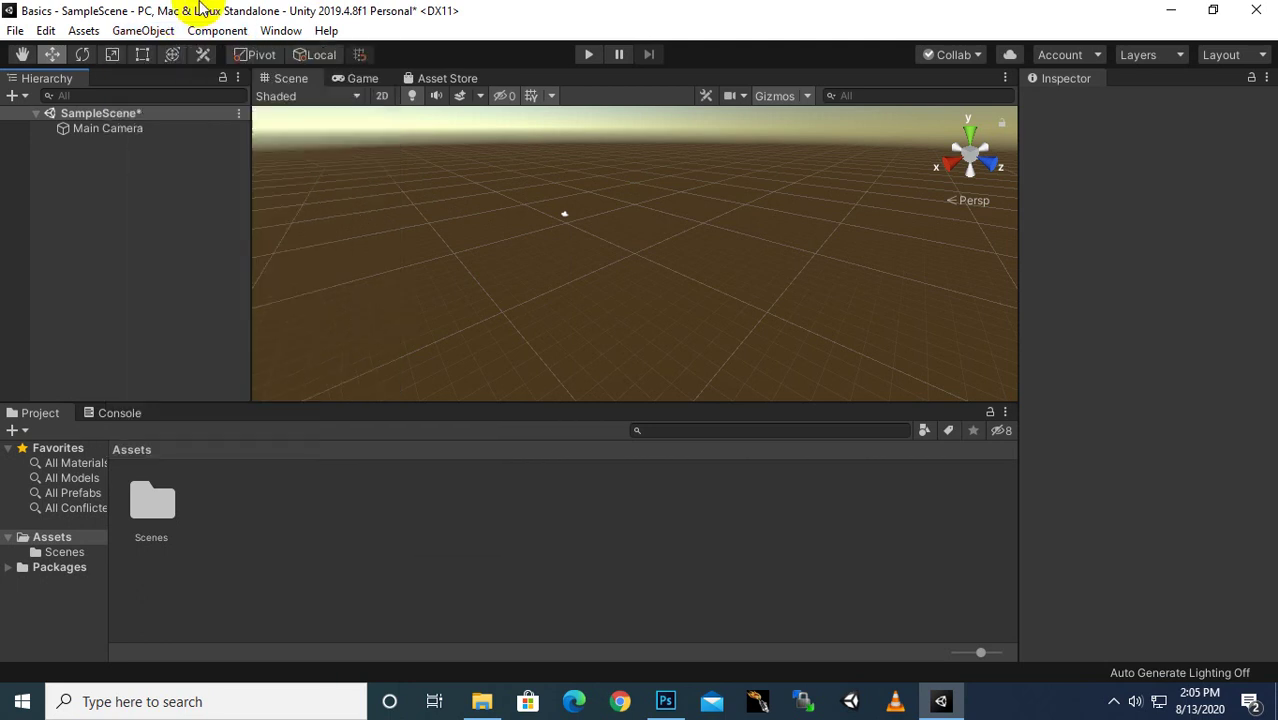
pyautogui.click(18, 96)
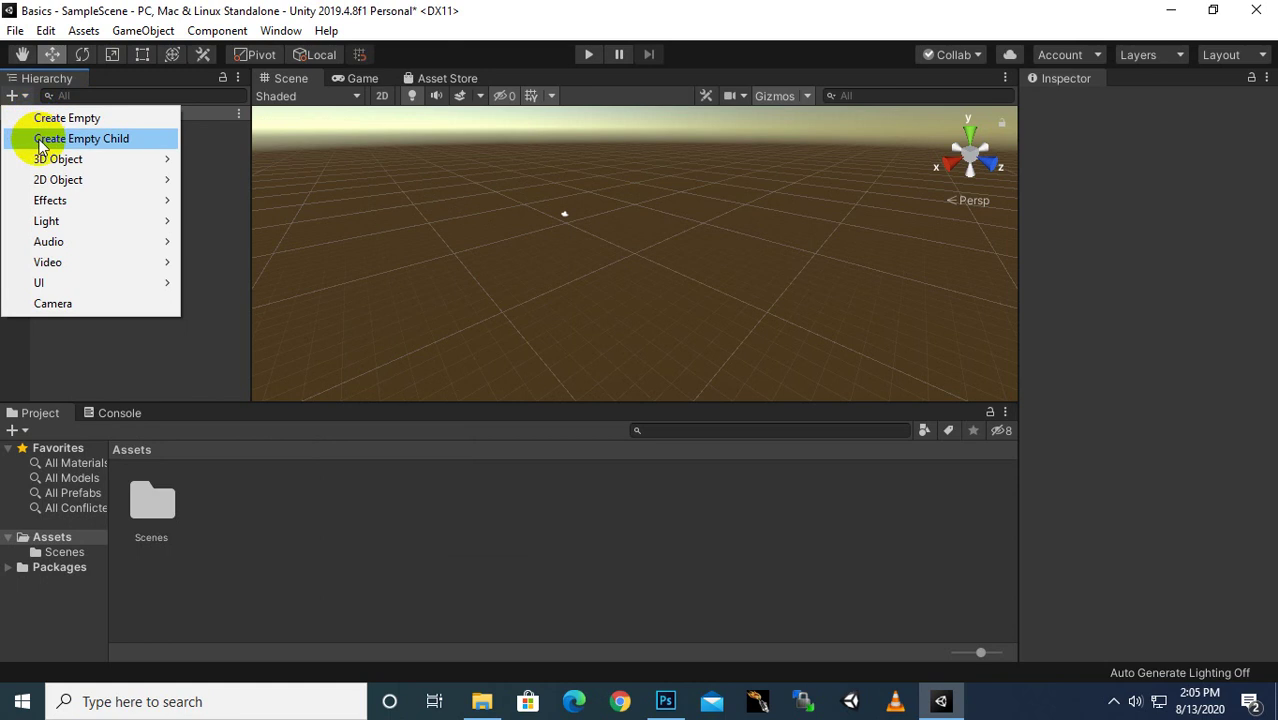
pyautogui.moveTo(42, 164)
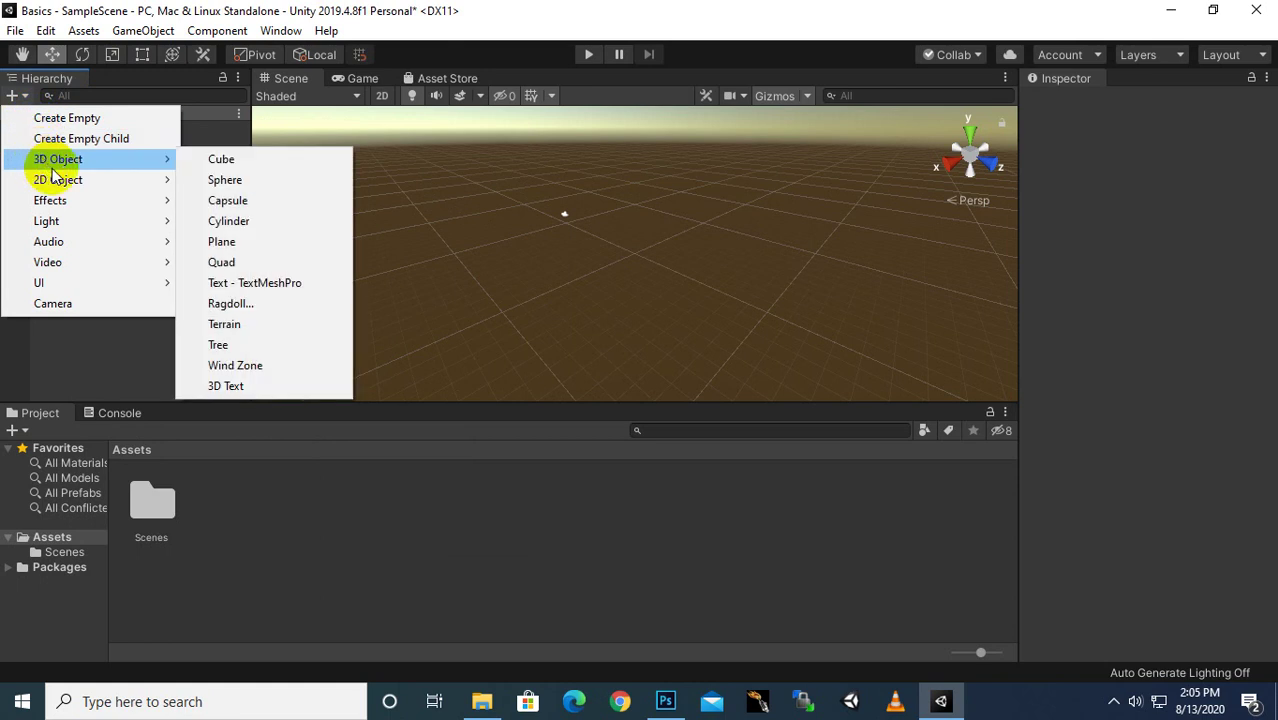
pyautogui.moveTo(69, 222)
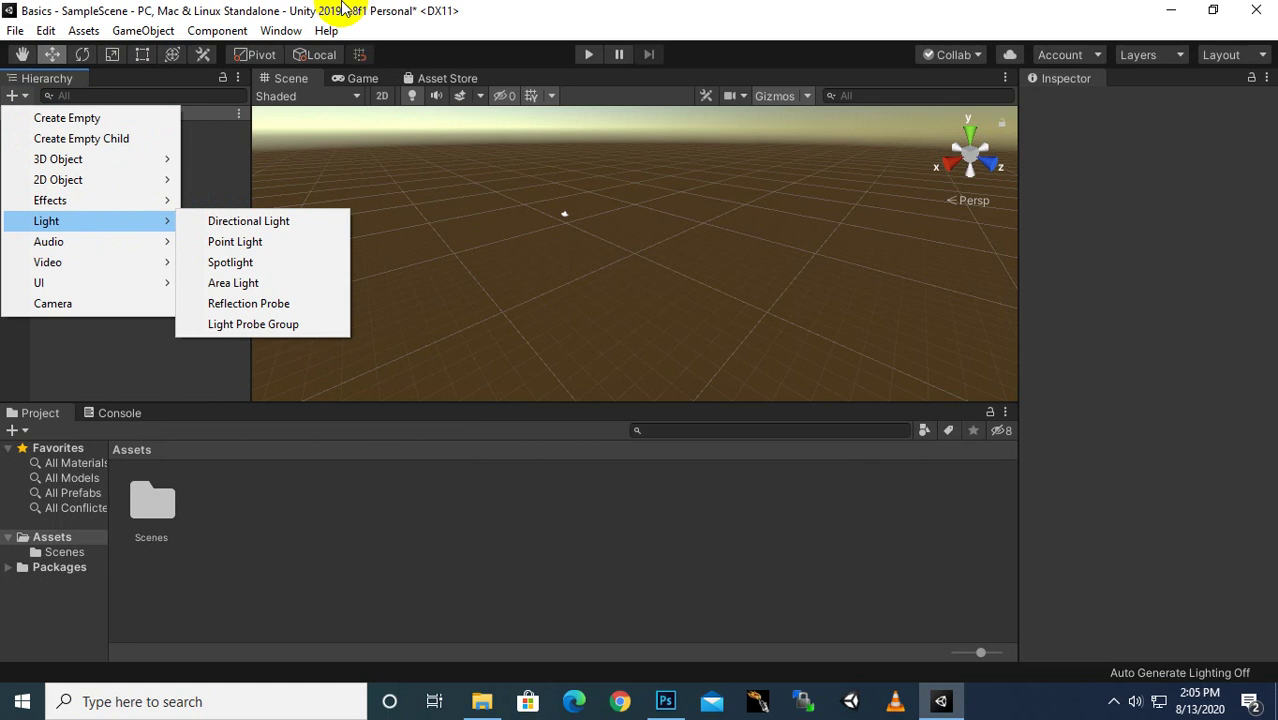
# Add a new Directional Light to the scene and show the Game view.
pyautogui.rightClick(202, 155)
pyautogui.rightClick(136, 195)
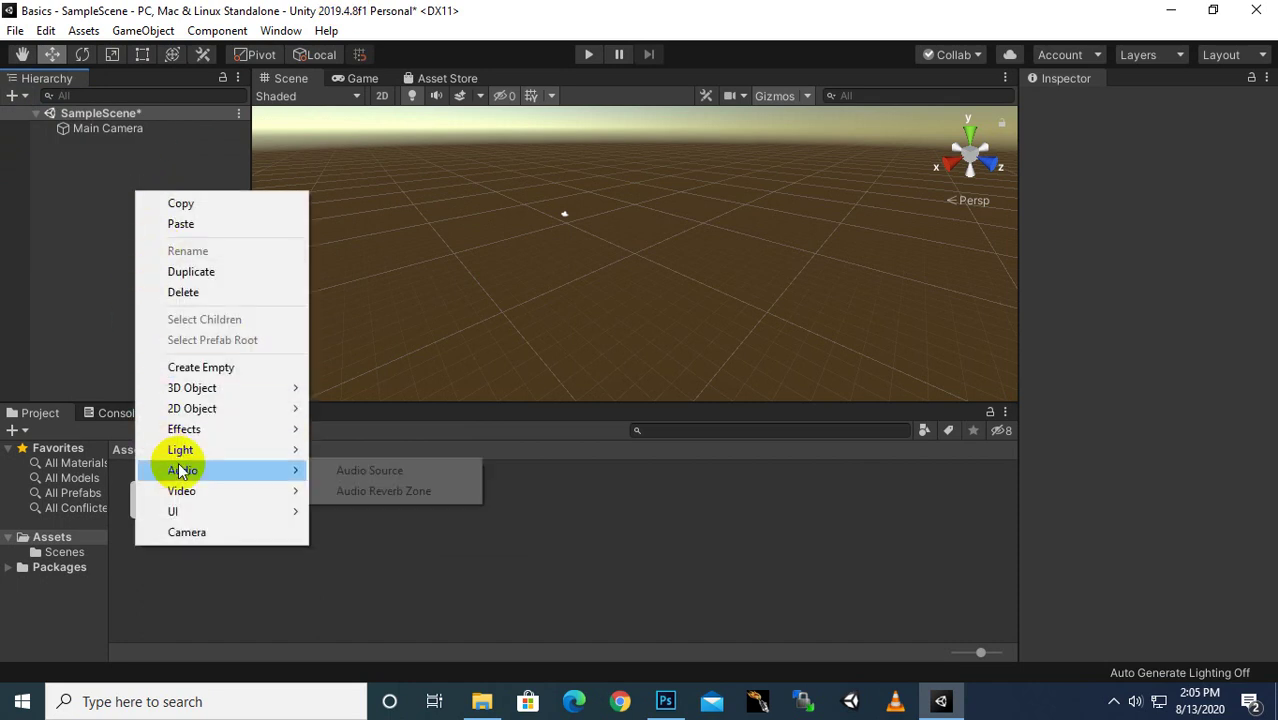
pyautogui.moveTo(181, 455)
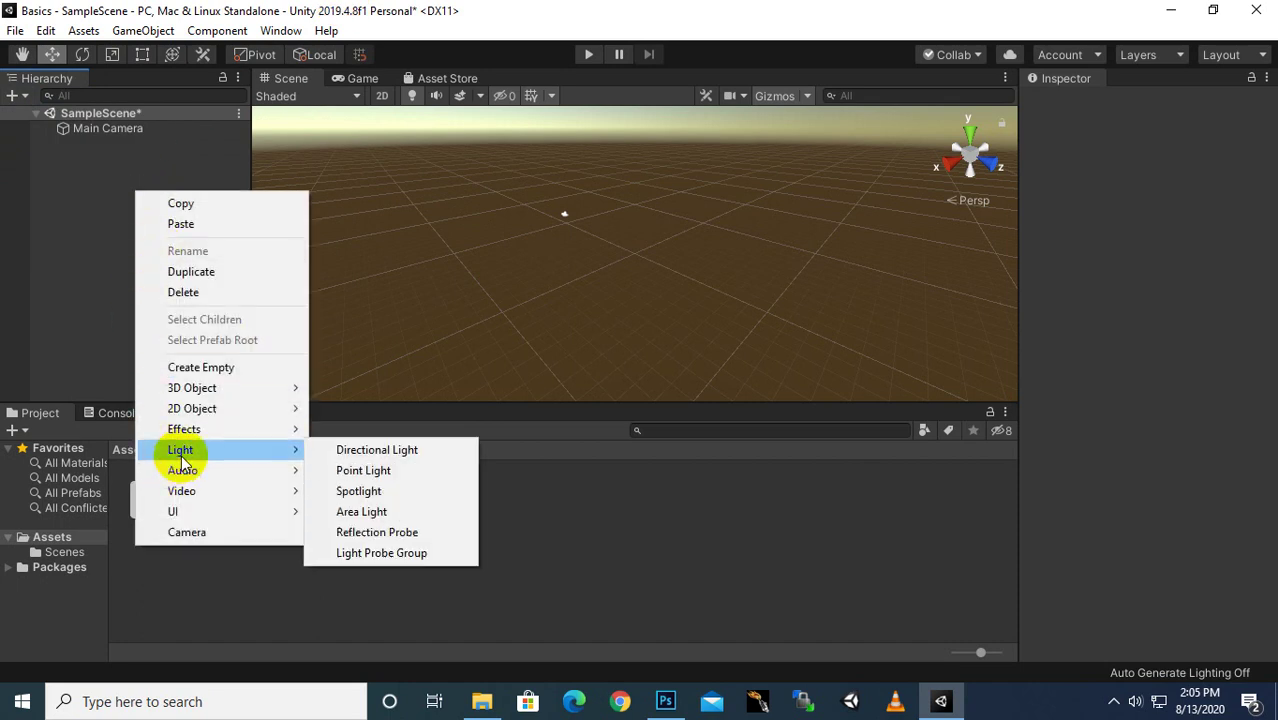
pyautogui.click(355, 452)
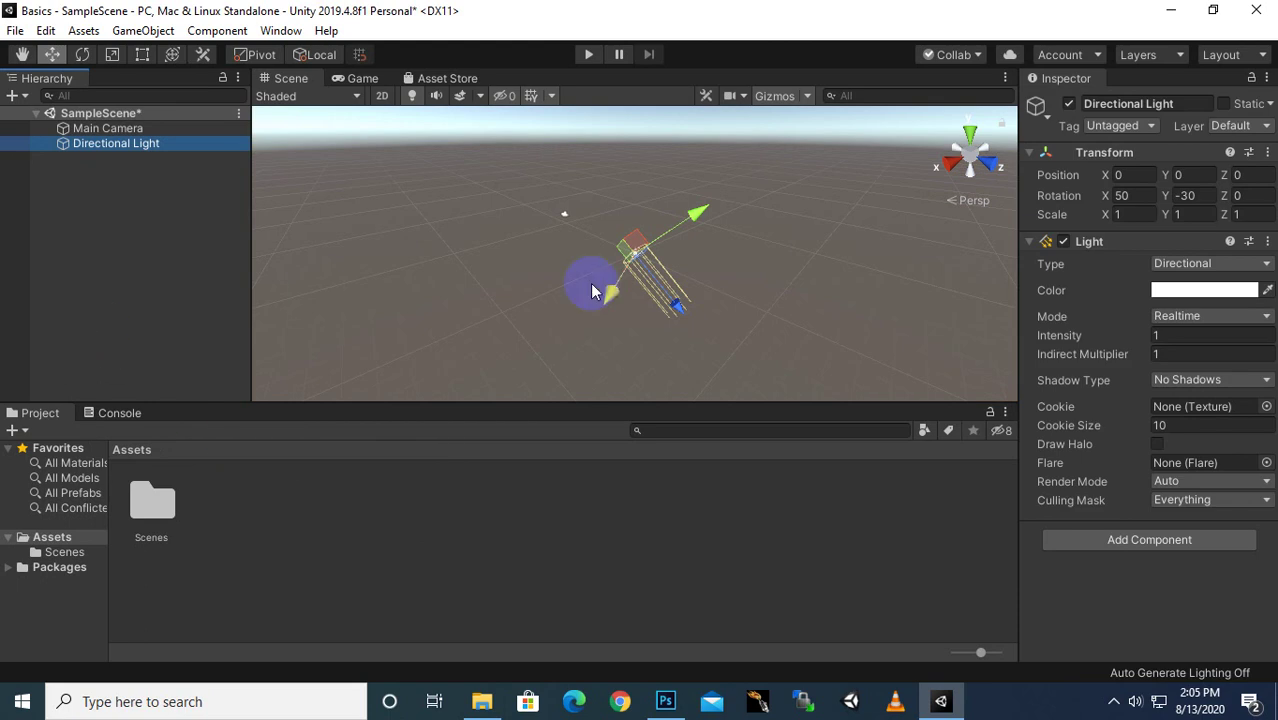
pyautogui.click(366, 78)
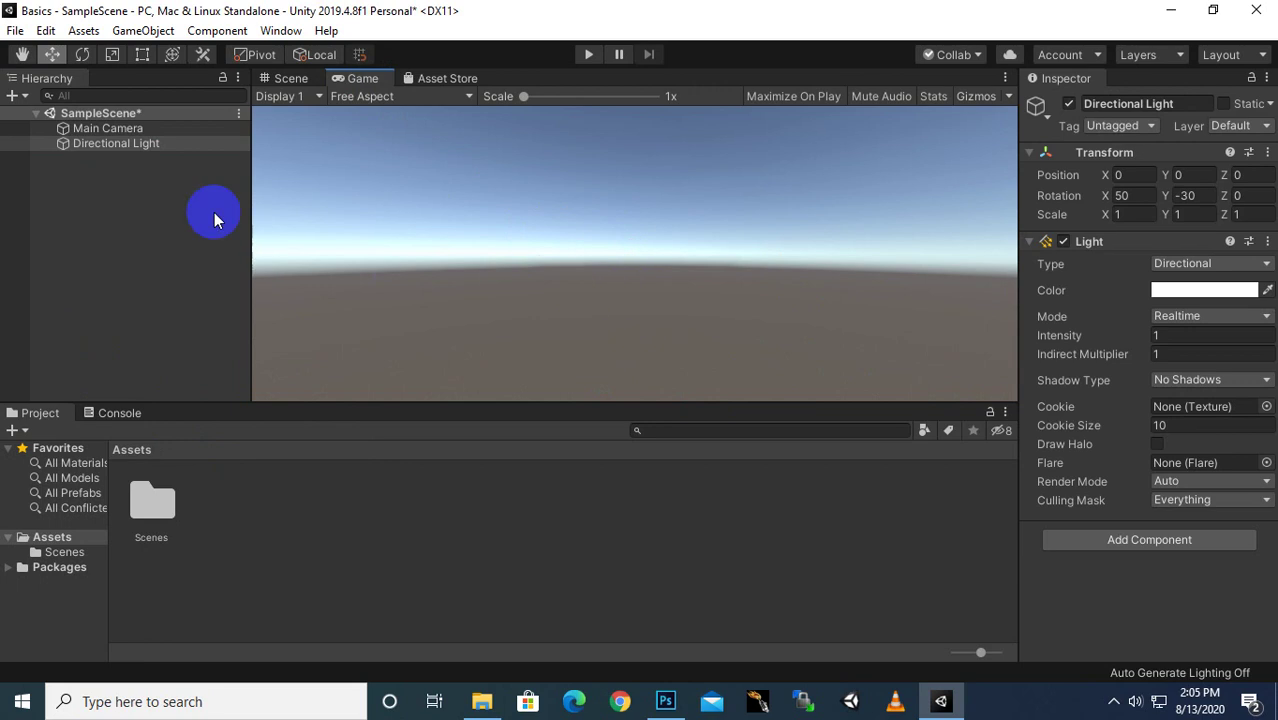
# Set the Directional Light's color to pure red and return to the Scene view.
pyautogui.click(152, 147)
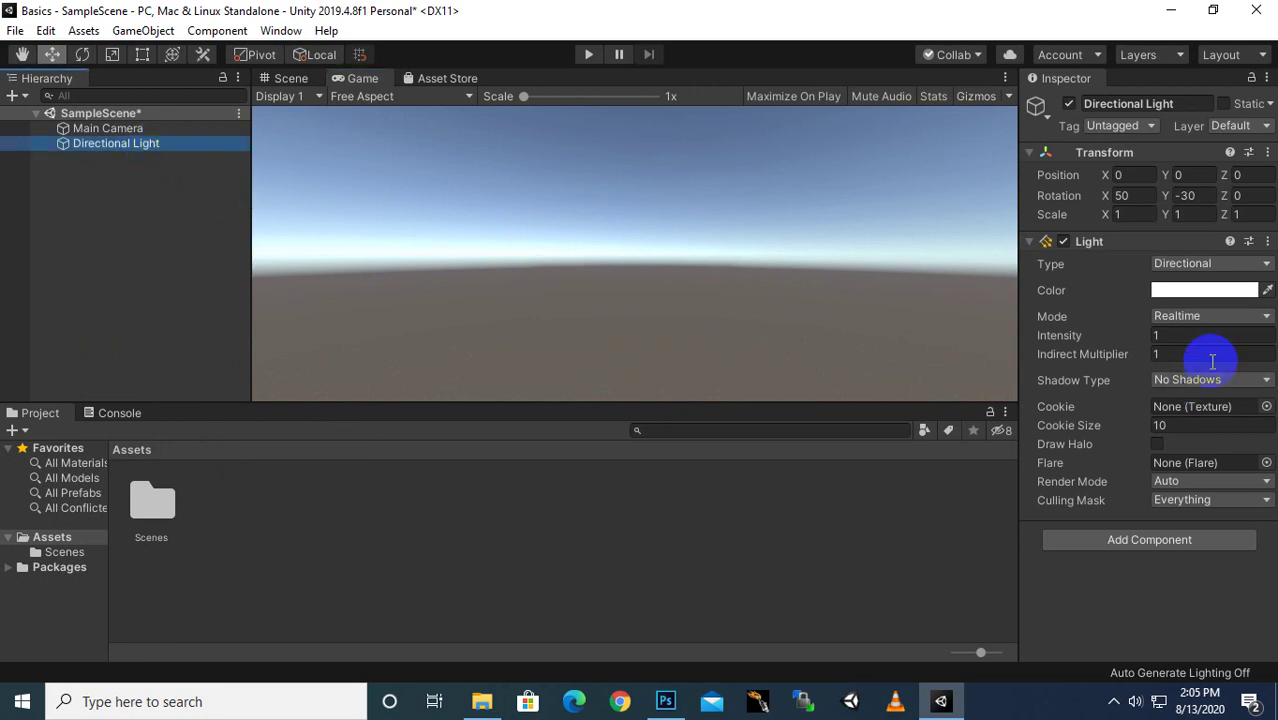
pyautogui.click(1200, 293)
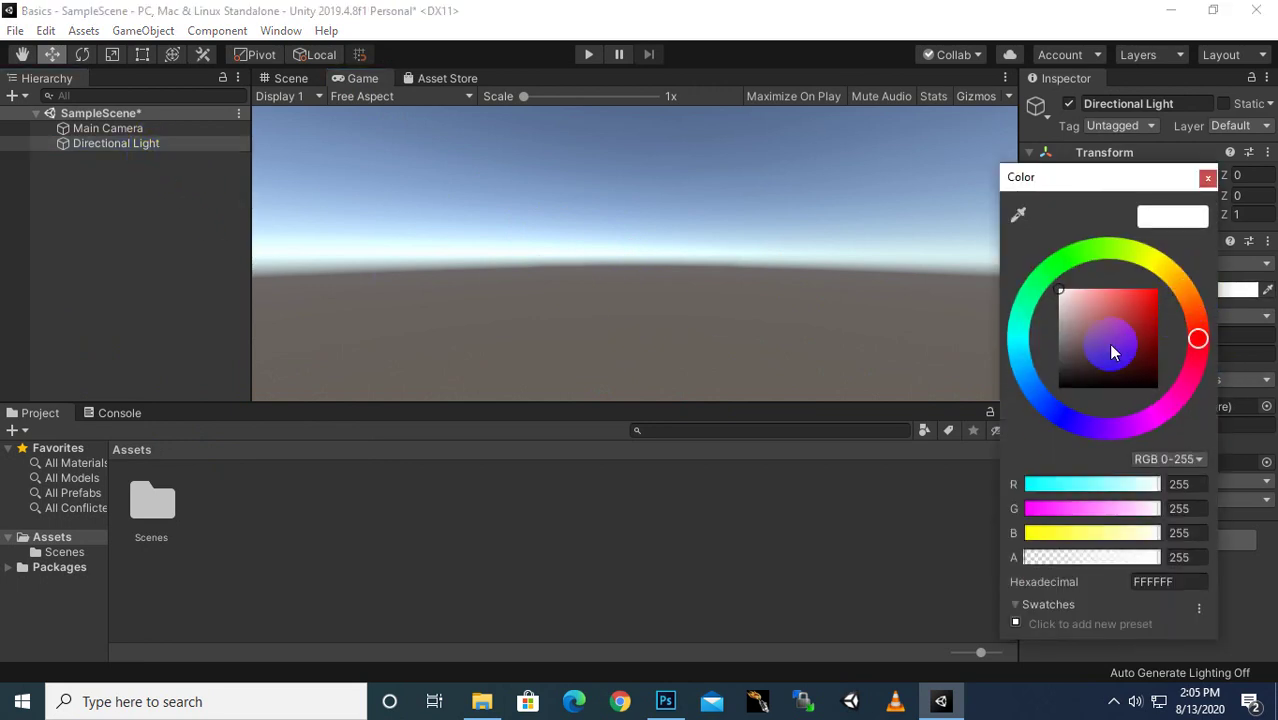
pyautogui.moveTo(1110, 344); pyautogui.dragTo(1172, 274)
pyautogui.click(1208, 179)
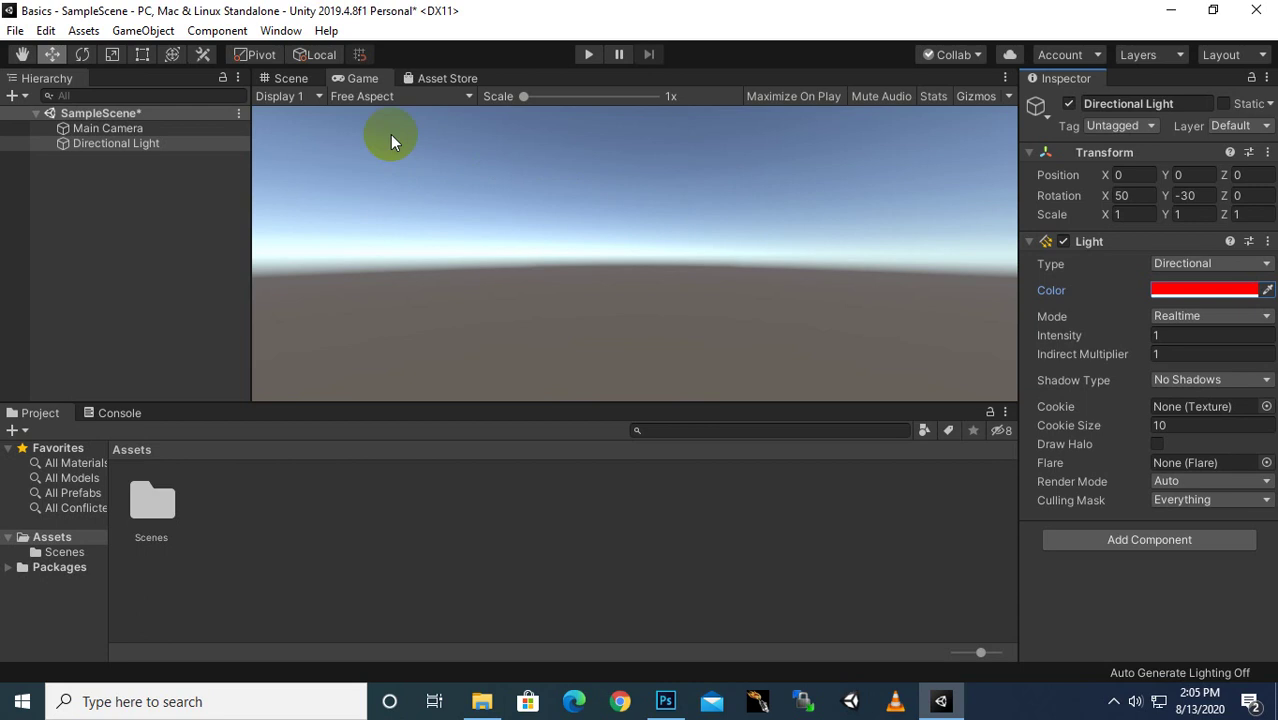
pyautogui.click(300, 84)
pyautogui.click(291, 78)
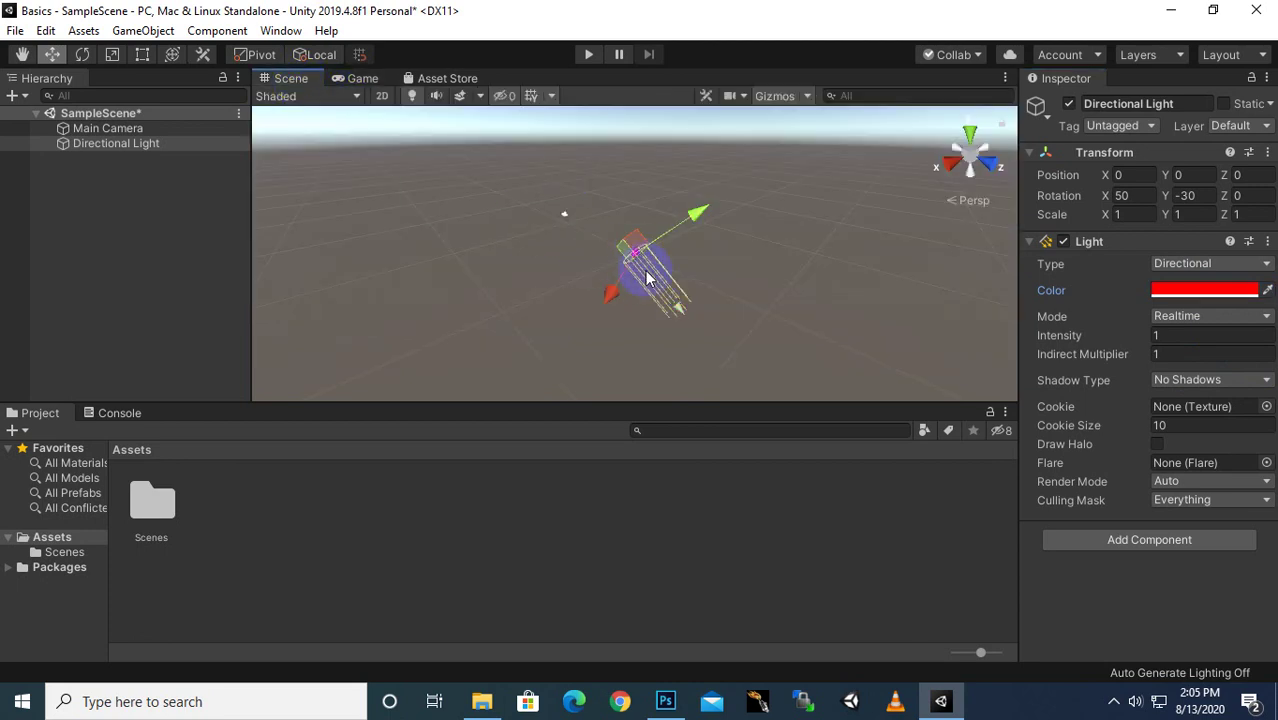
pyautogui.click(168, 194)
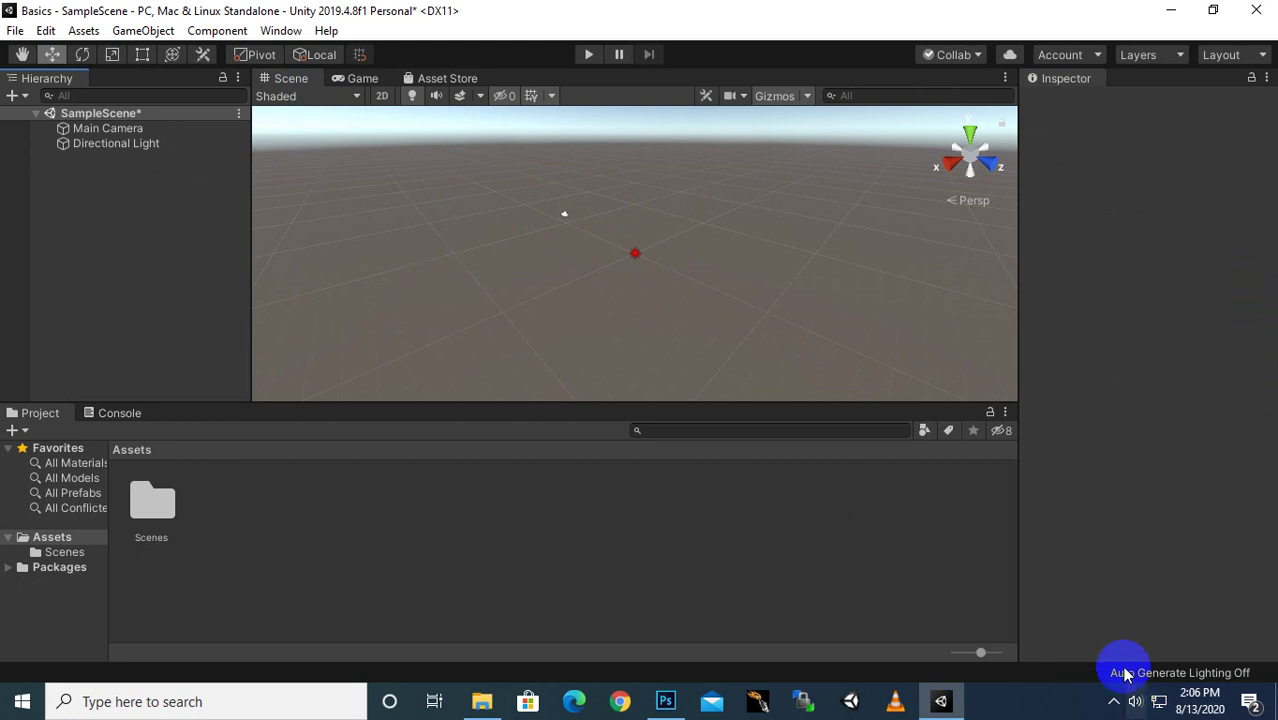
pyautogui.click(1114, 701)
pyautogui.click(1069, 627)
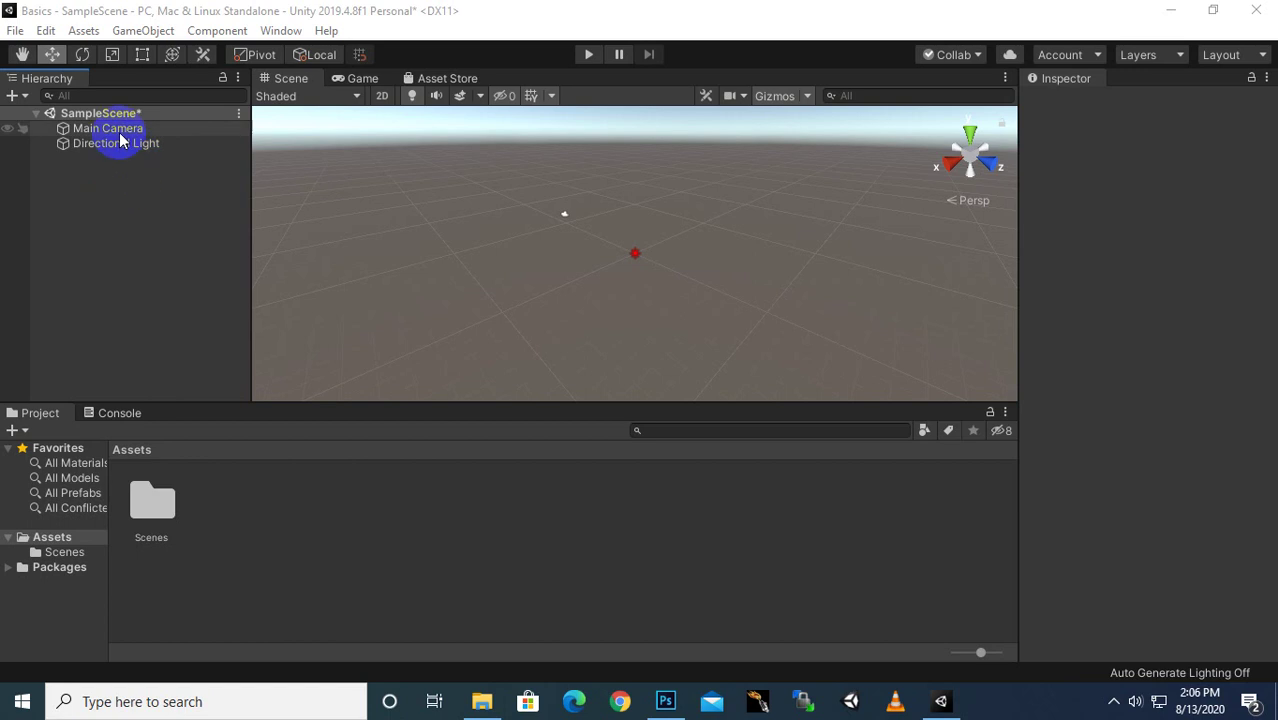
# Inspect the Main Camera's Transform, Camera and Audio Listener components, and clear the selection.
pyautogui.click(112, 129)
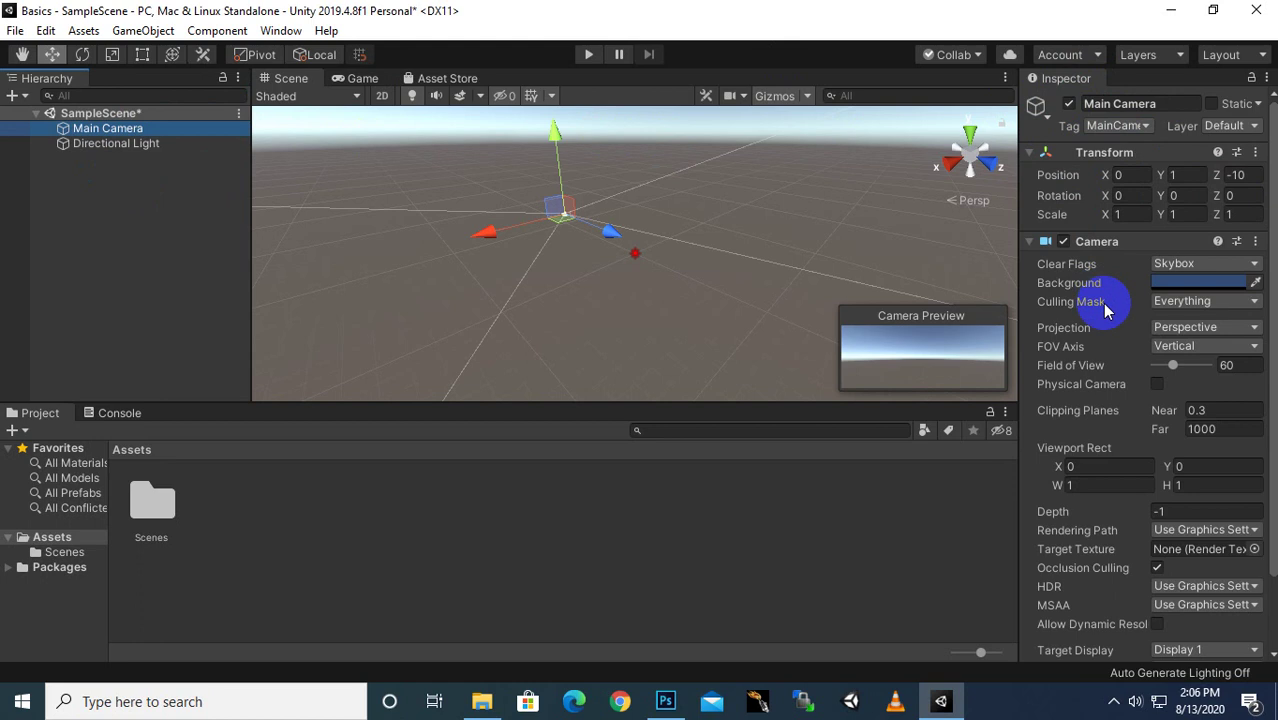
pyautogui.scroll(-2, 1107, 610)
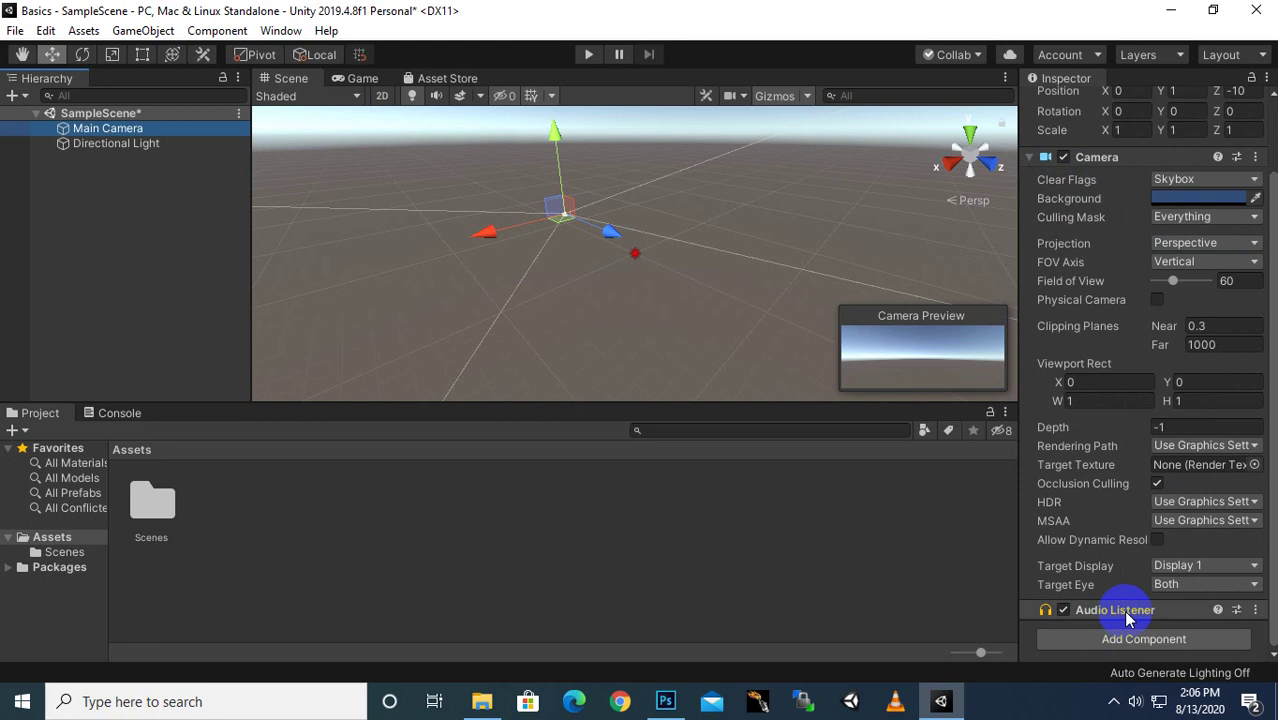
pyautogui.scroll(3, 1125, 610)
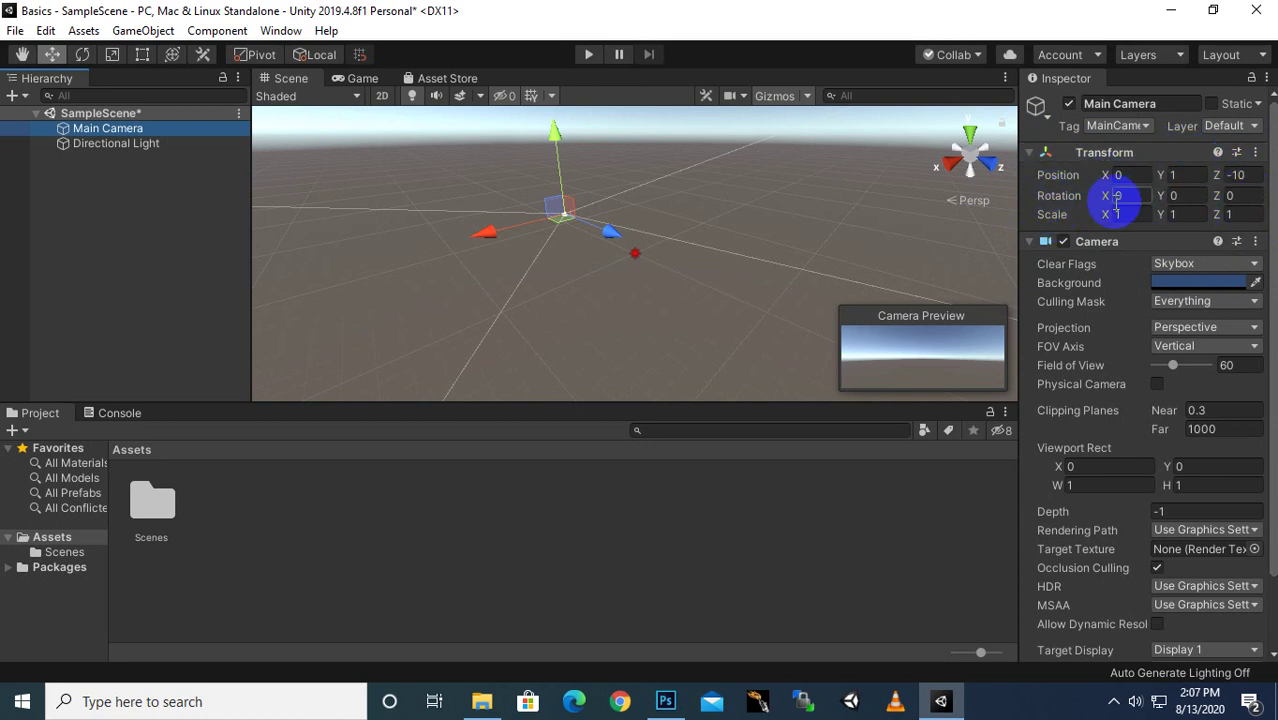
pyautogui.click(91, 200)
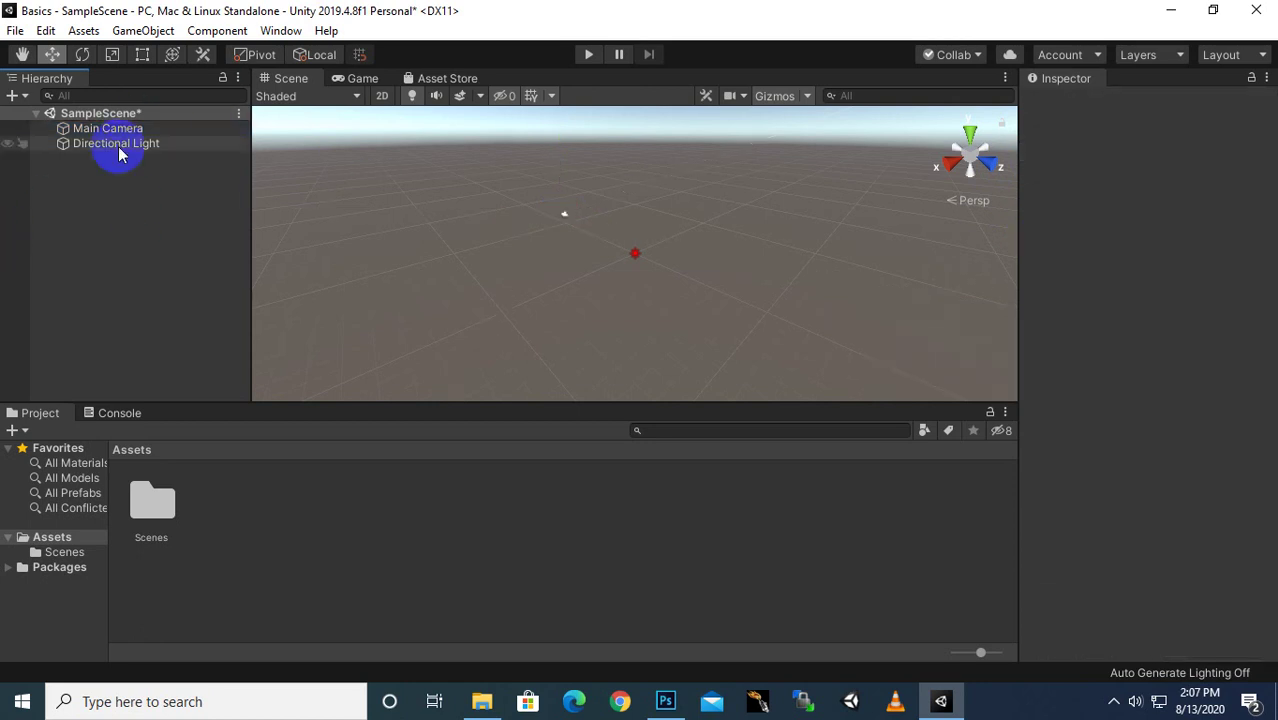
# Create an empty GameObject in the scene and inspect its Transform position values.
pyautogui.rightClick(127, 187)
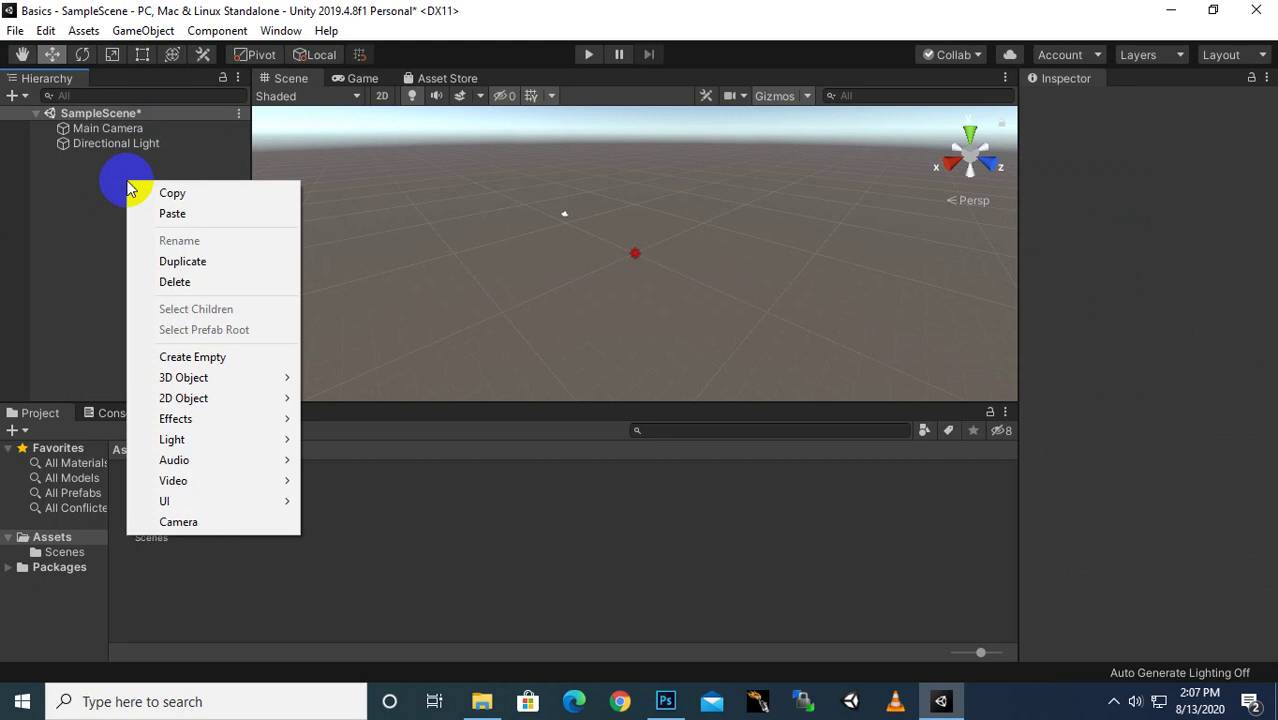
pyautogui.click(186, 362)
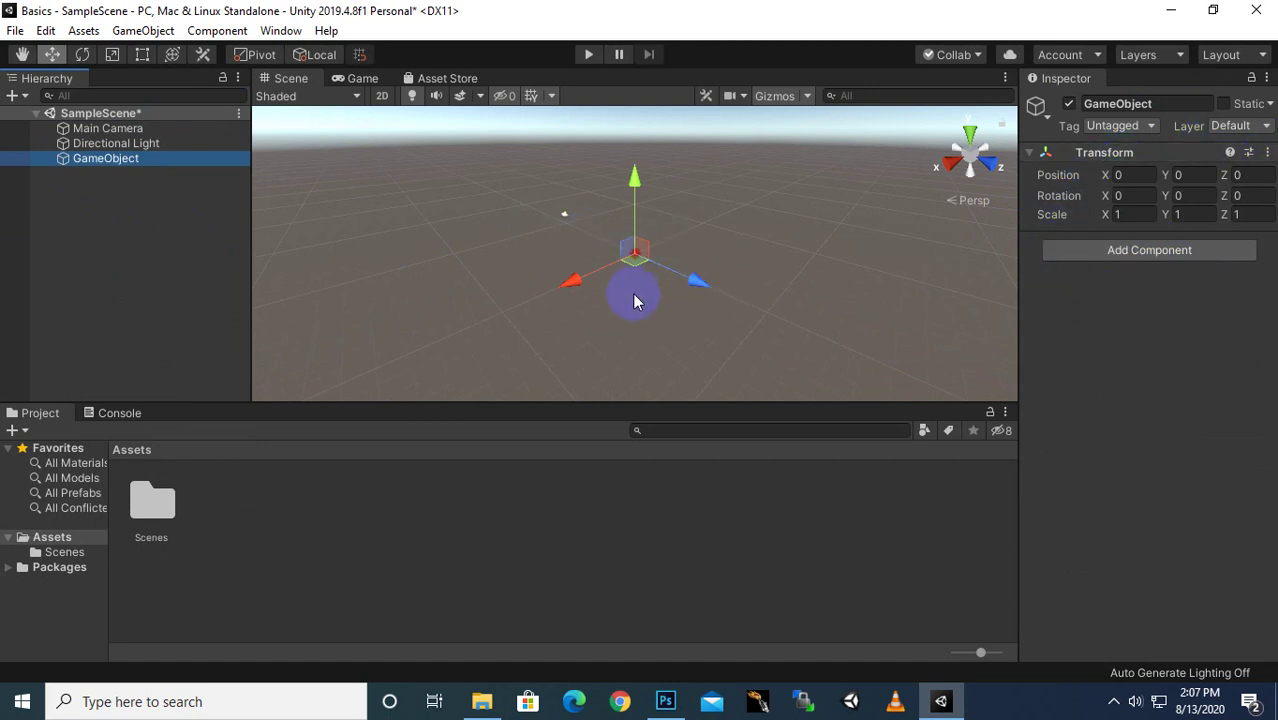
pyautogui.scroll(5, 631, 298)
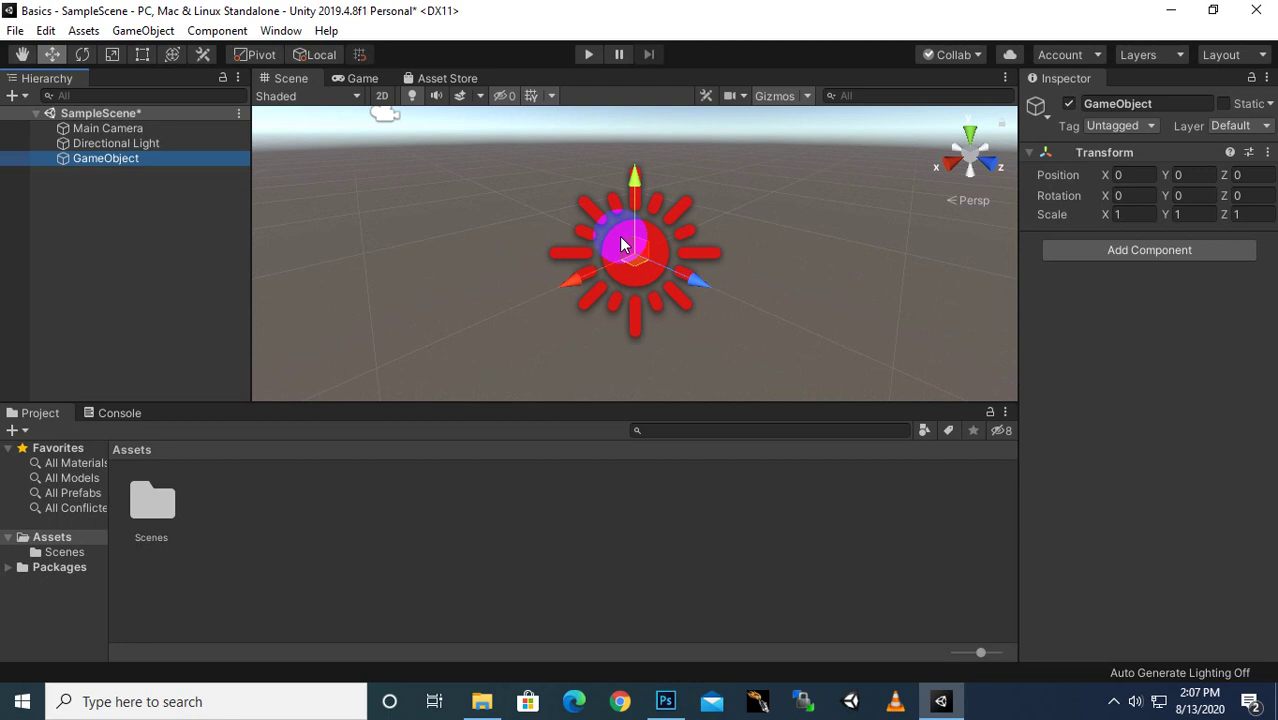
pyautogui.scroll(-5, 640, 270)
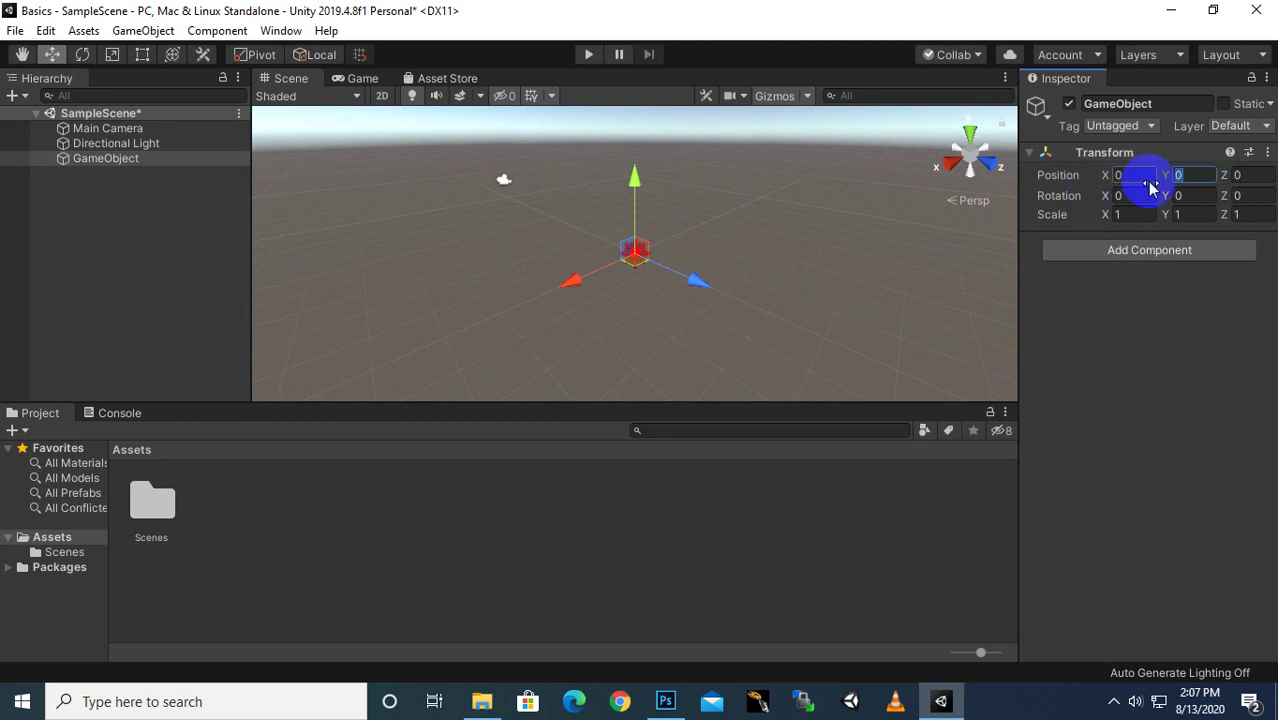
pyautogui.click(1254, 182)
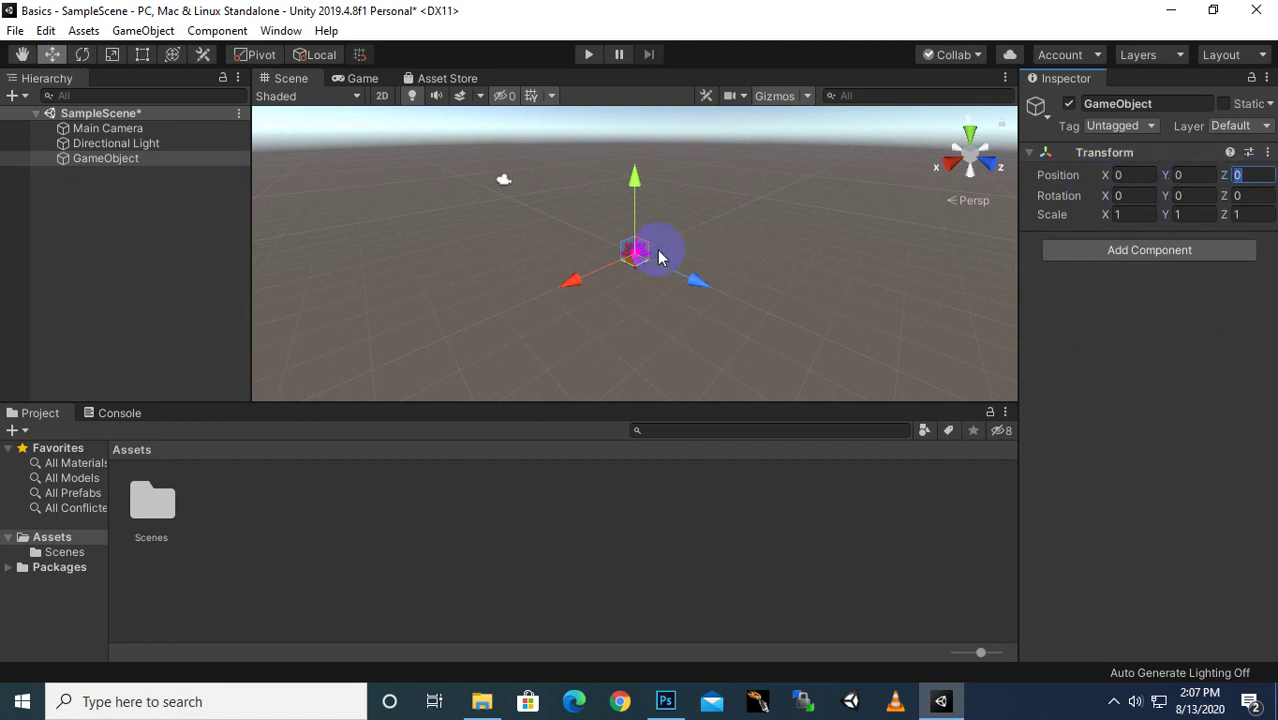
# Move the empty GameObject along its Z and X axes to about X -4.17, Y 0, Z 3.41.
pyautogui.click(51, 57)
pyautogui.moveTo(700, 286); pyautogui.dragTo(797, 318)
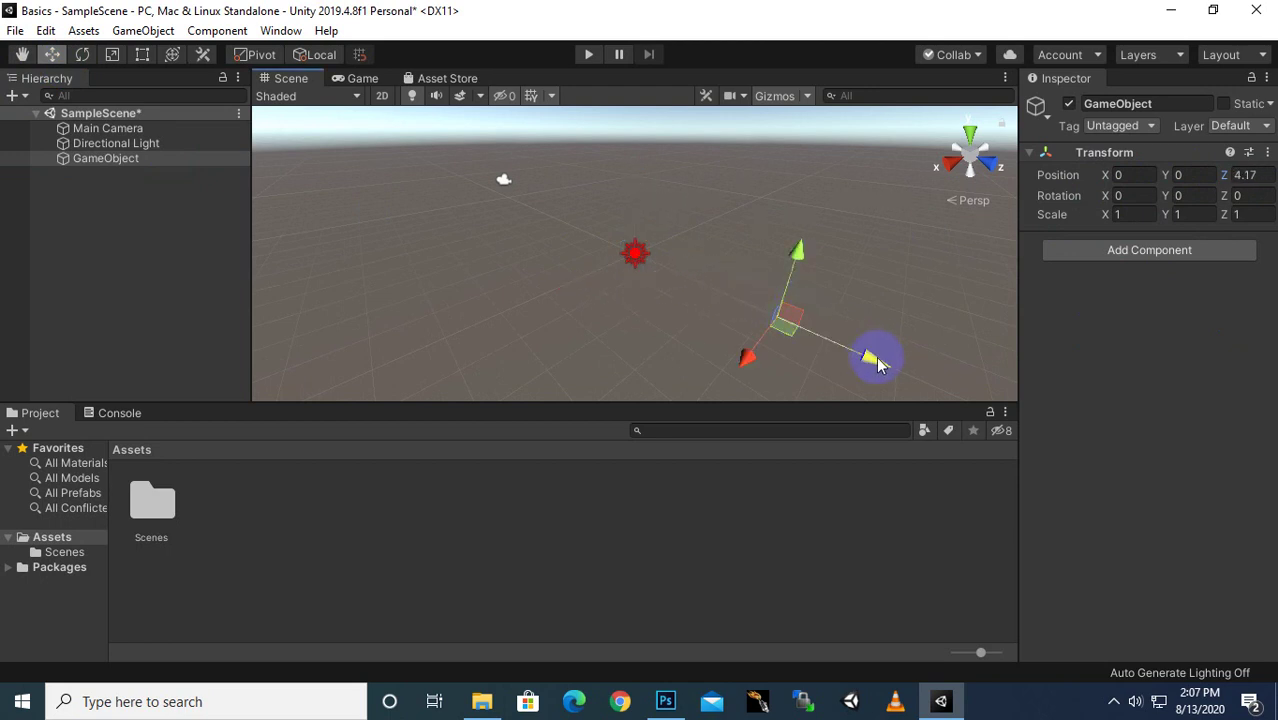
pyautogui.moveTo(877, 359); pyautogui.dragTo(836, 351)
pyautogui.moveTo(710, 345); pyautogui.dragTo(791, 284)
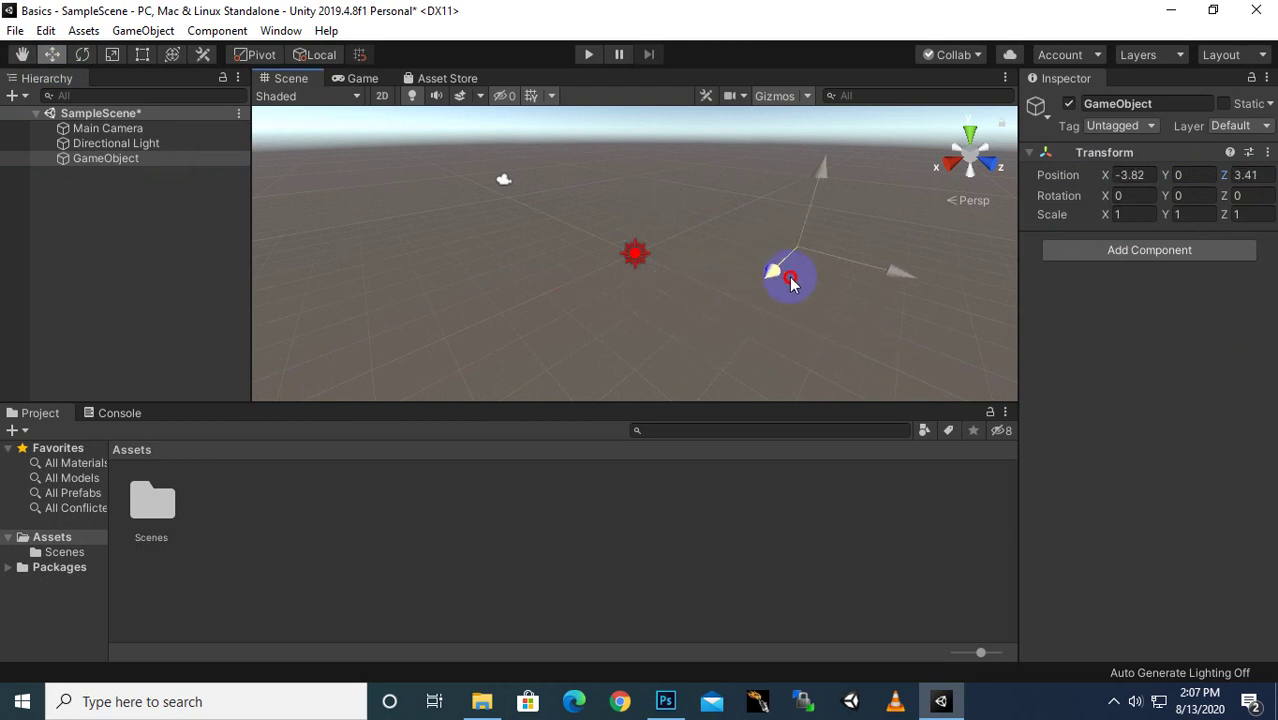
# Rotate the empty GameObject to about -8.6 degrees around the Y axis, and delete it from the scene.
pyautogui.click(82, 54)
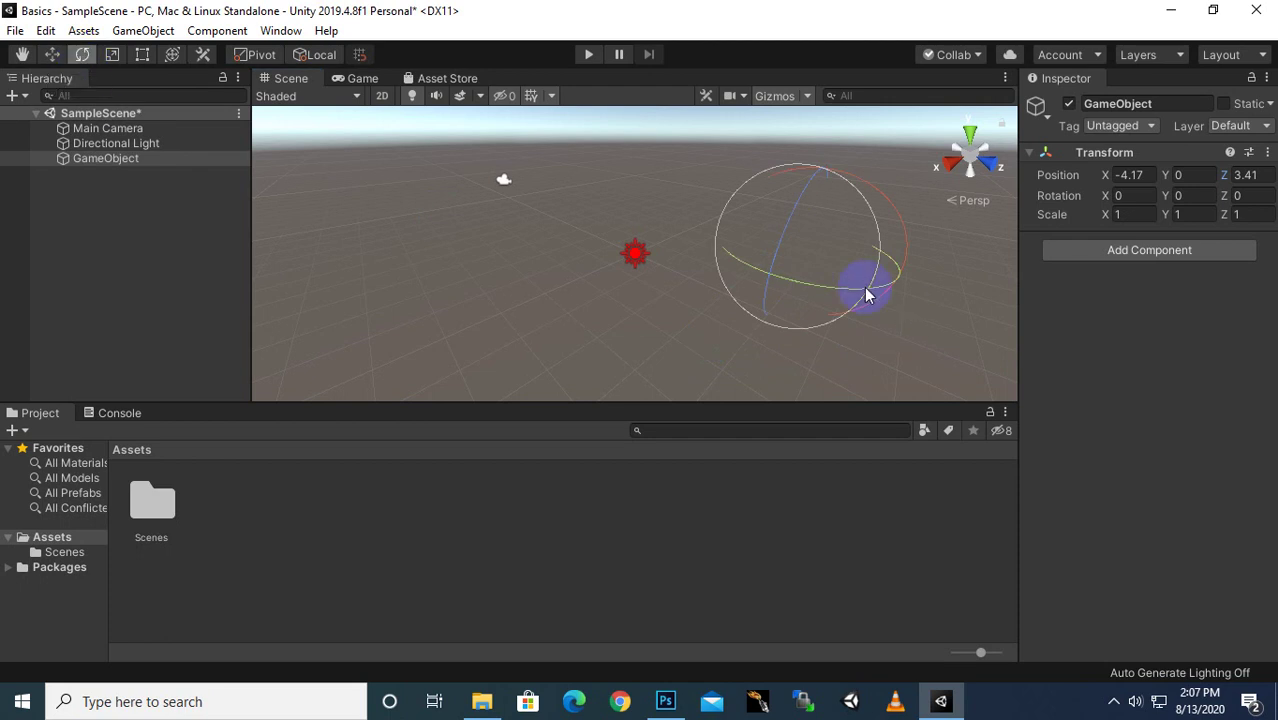
pyautogui.moveTo(866, 295); pyautogui.dragTo(895, 292)
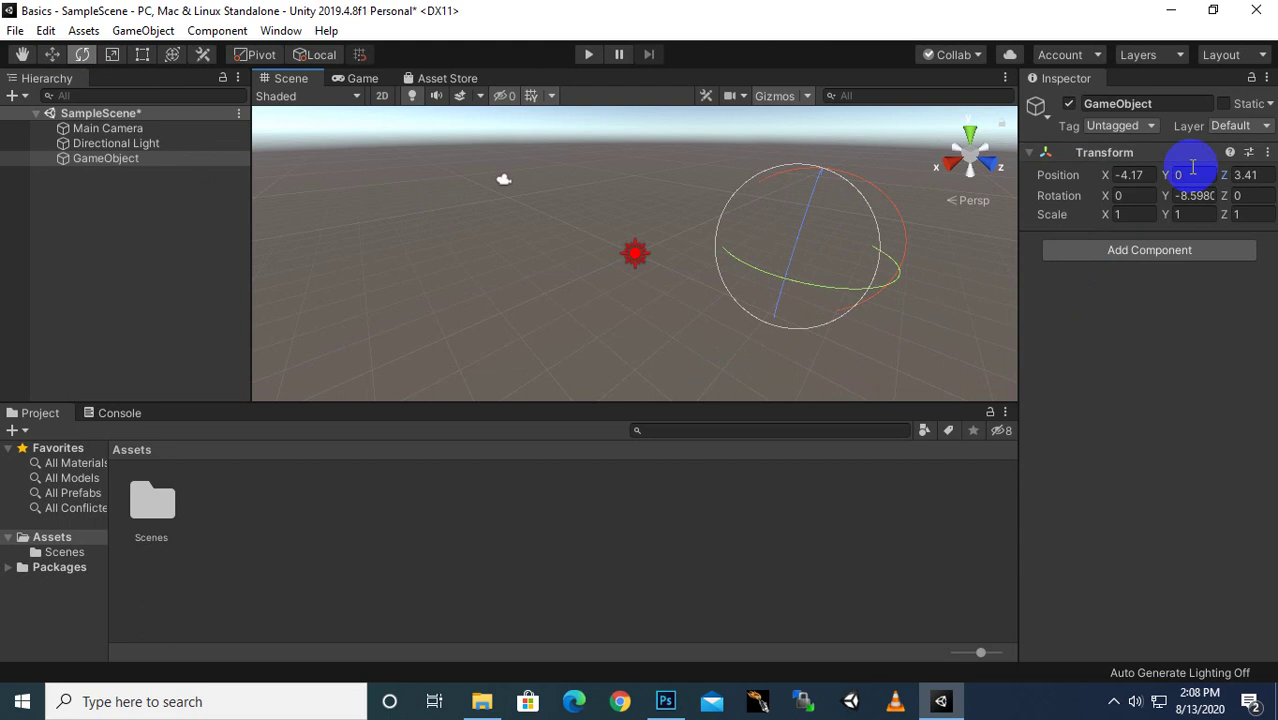
pyautogui.click(40, 163)
pyautogui.press('Delete')
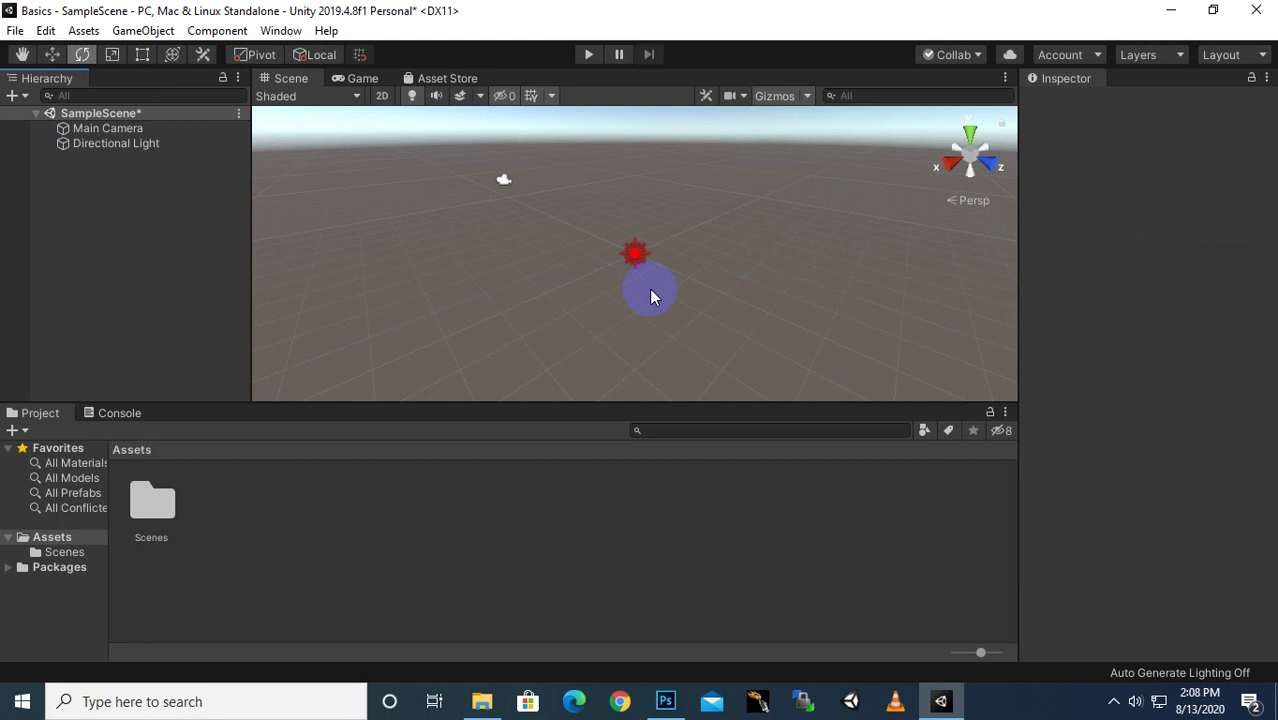
# Create a Cube in the scene and frame it up close in the Scene view.
pyautogui.moveTo(566, 285); pyautogui.dragTo(533, 280, button='middle')
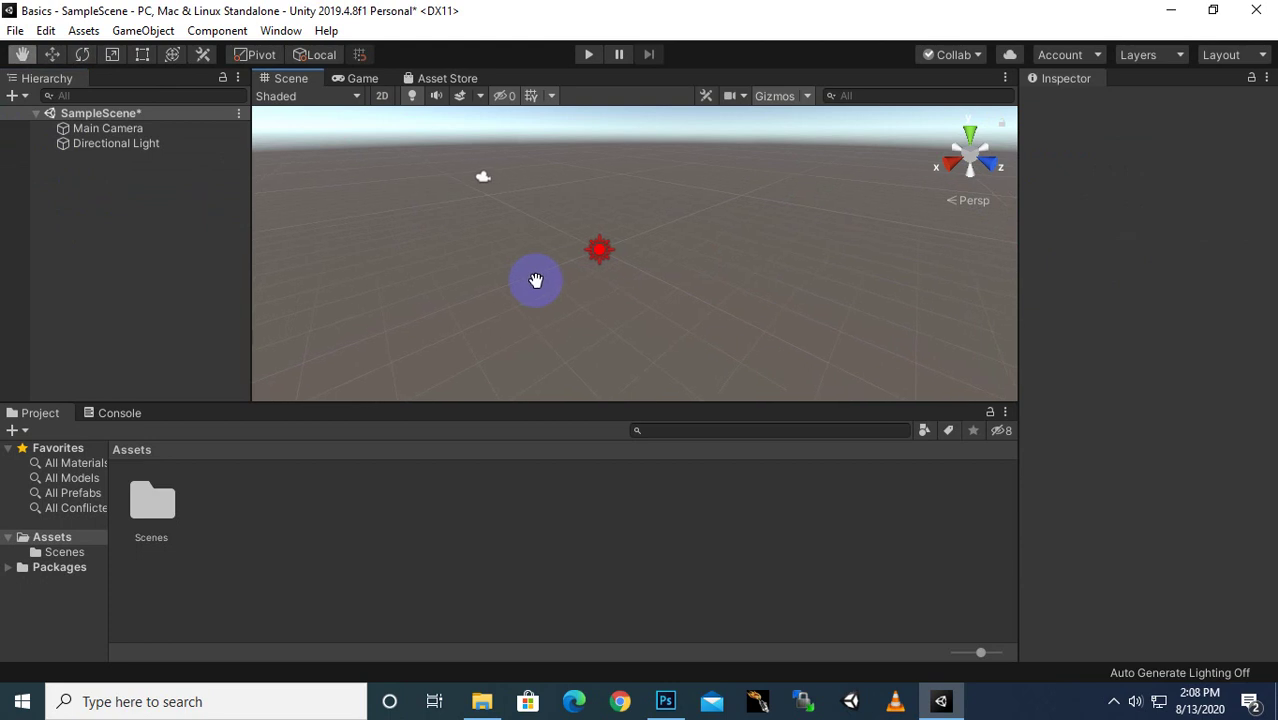
pyautogui.rightClick(136, 176)
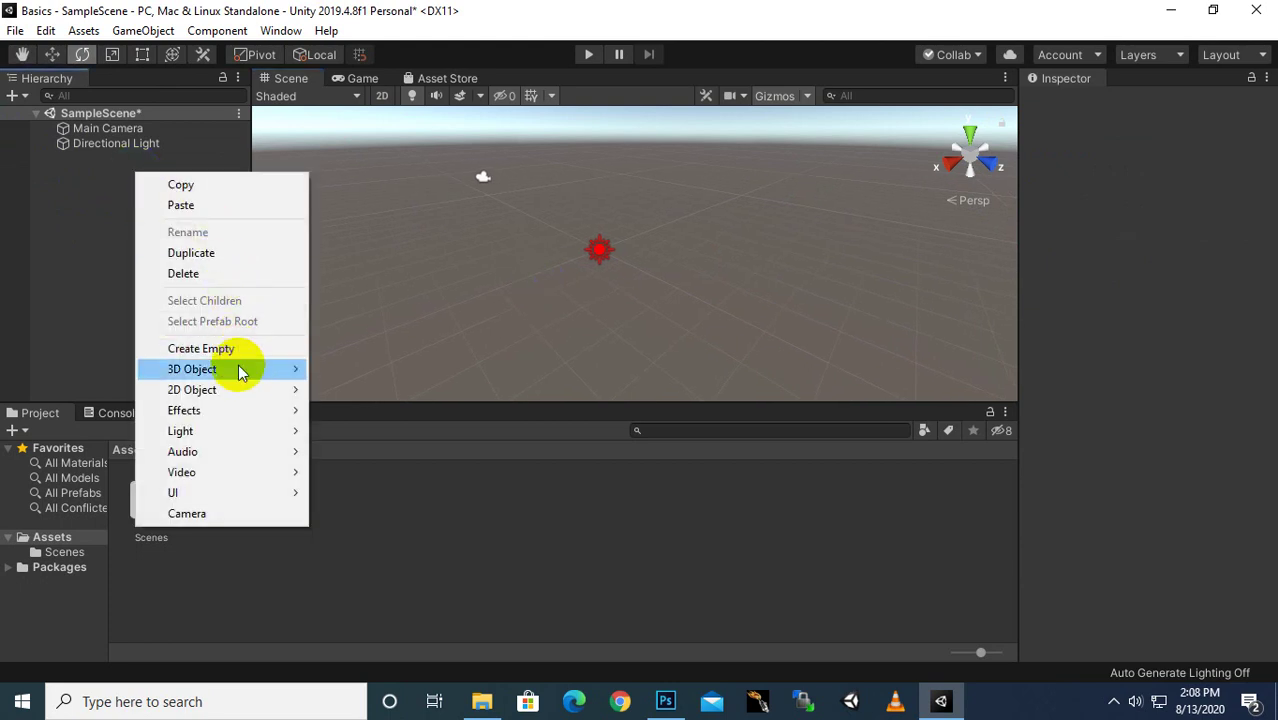
pyautogui.moveTo(240, 372)
pyautogui.click(348, 369)
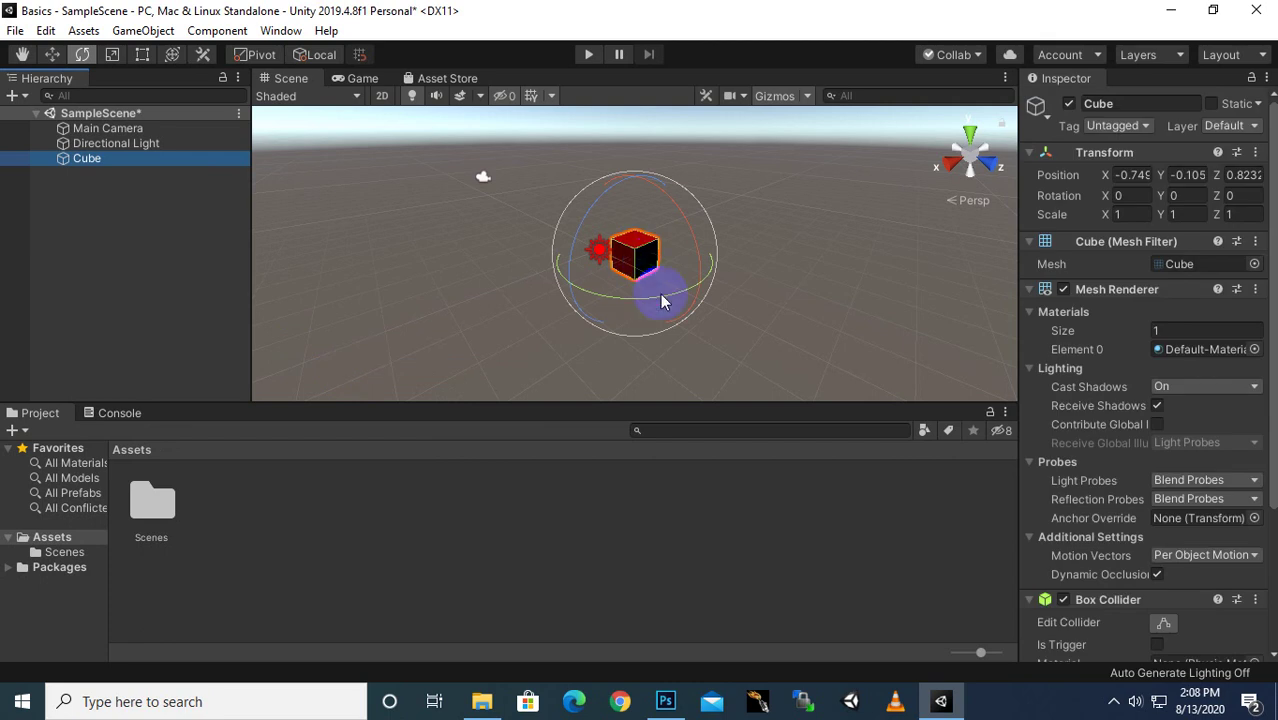
pyautogui.scroll(4, 661, 296)
pyautogui.scroll(4, 663, 301)
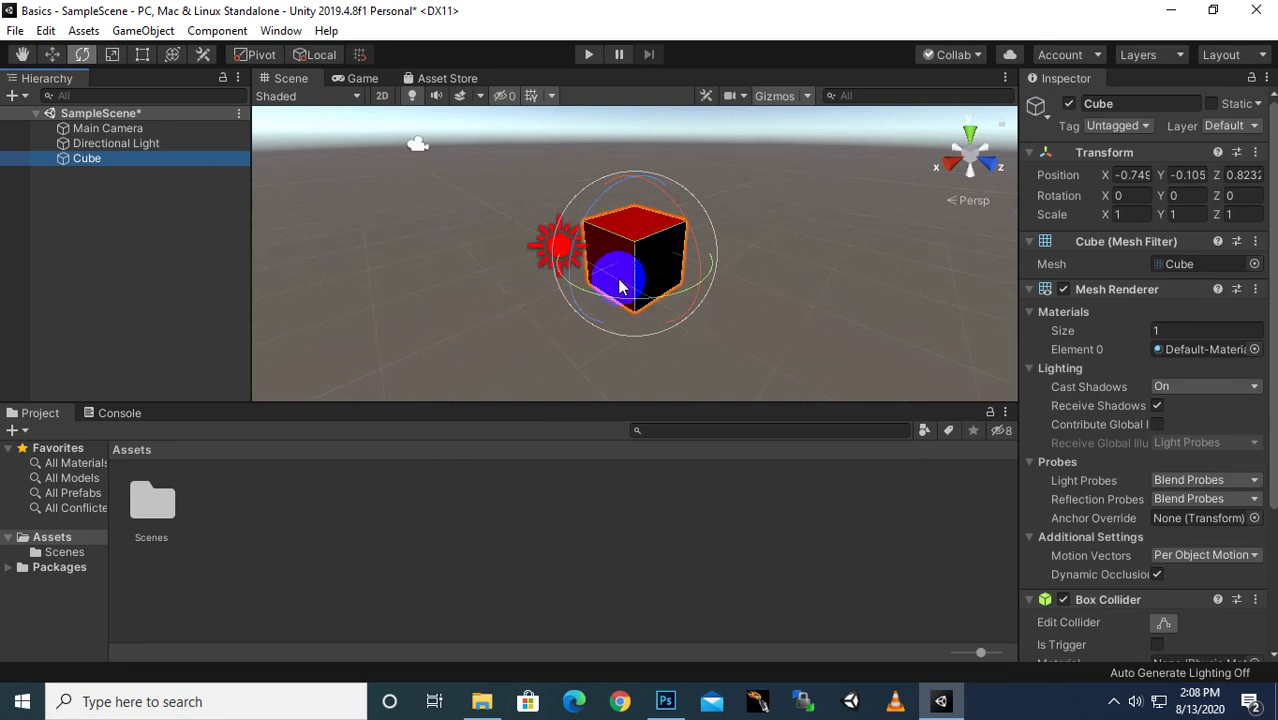
pyautogui.moveTo(596, 278)
pyautogui.mouseDown(button='middle')
pyautogui.moveTo(522, 278)
pyautogui.moveTo(612, 292)
pyautogui.mouseUp(button='middle')
pyautogui.press('e')
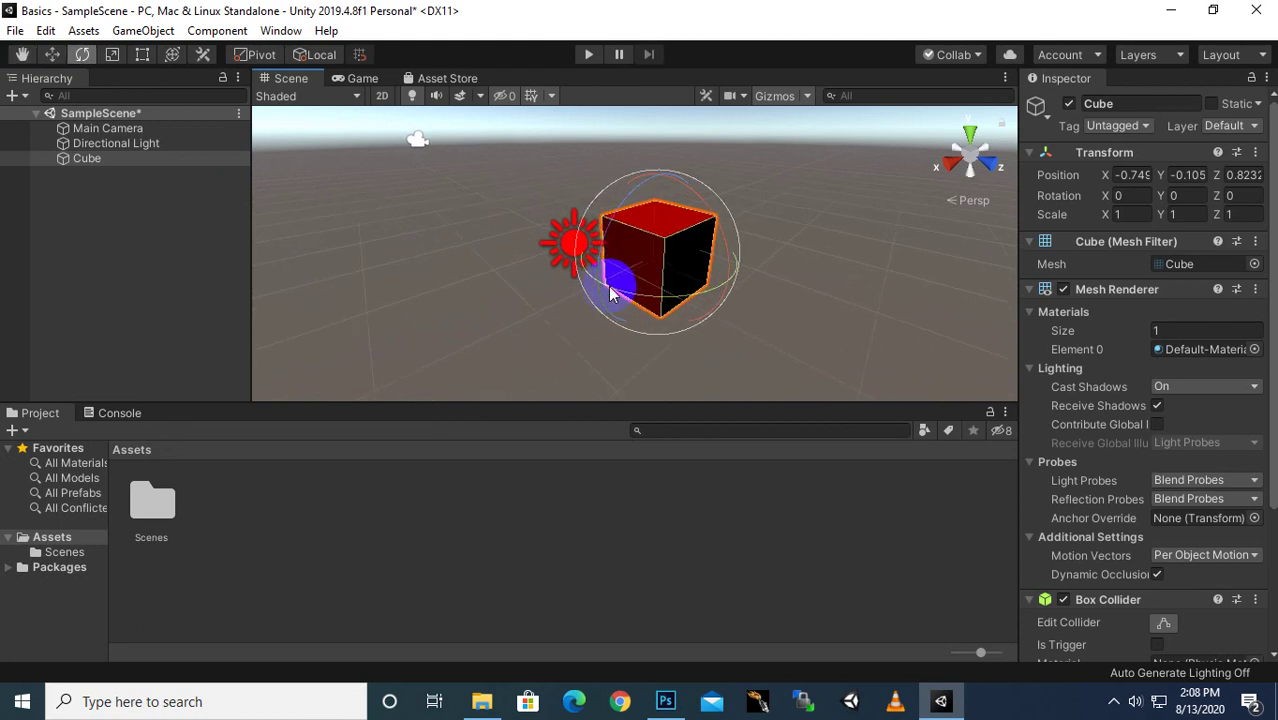
# Set the Directional Light's color to white (FFFFFF).
pyautogui.click(98, 143)
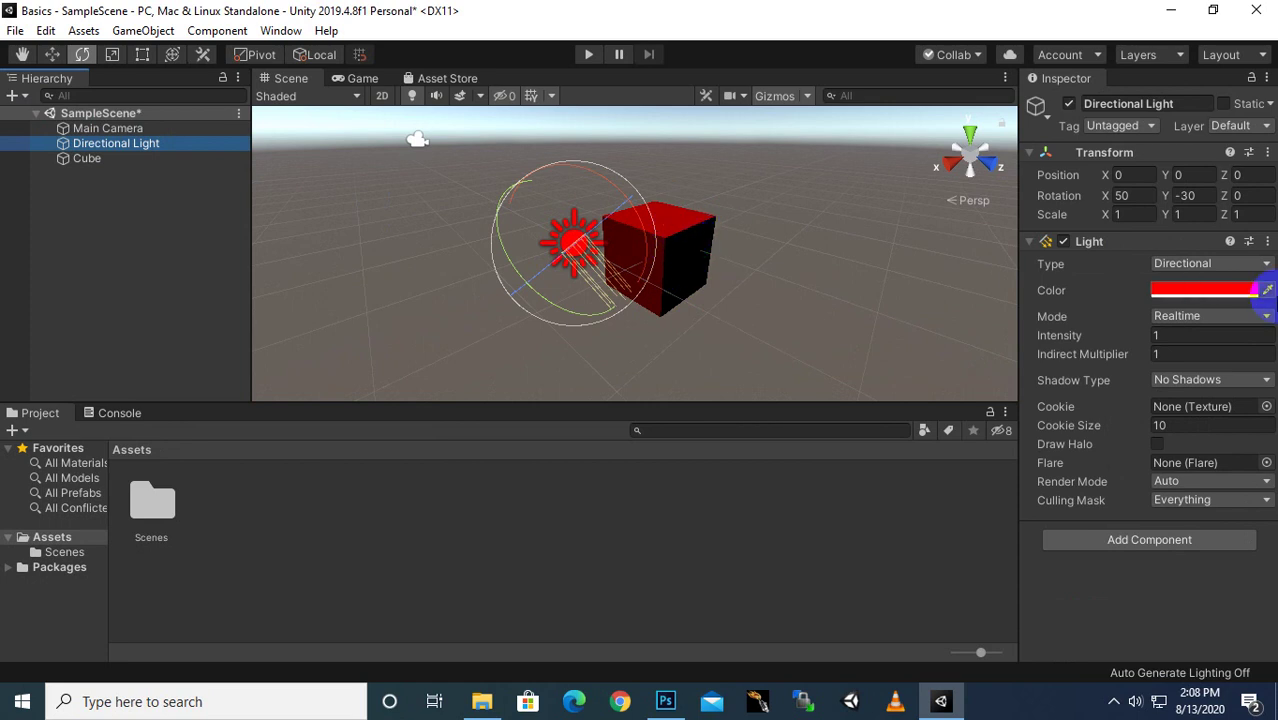
pyautogui.click(1236, 290)
pyautogui.moveTo(1078, 322); pyautogui.dragTo(1003, 256)
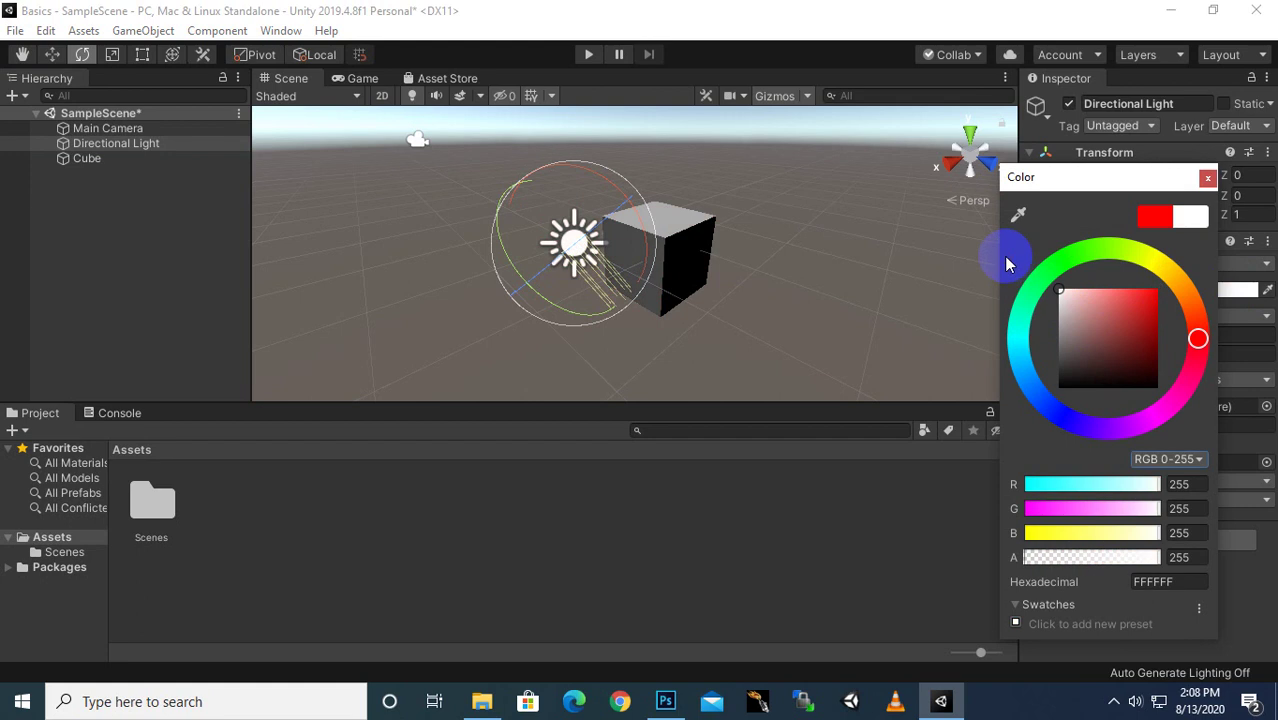
pyautogui.click(1208, 180)
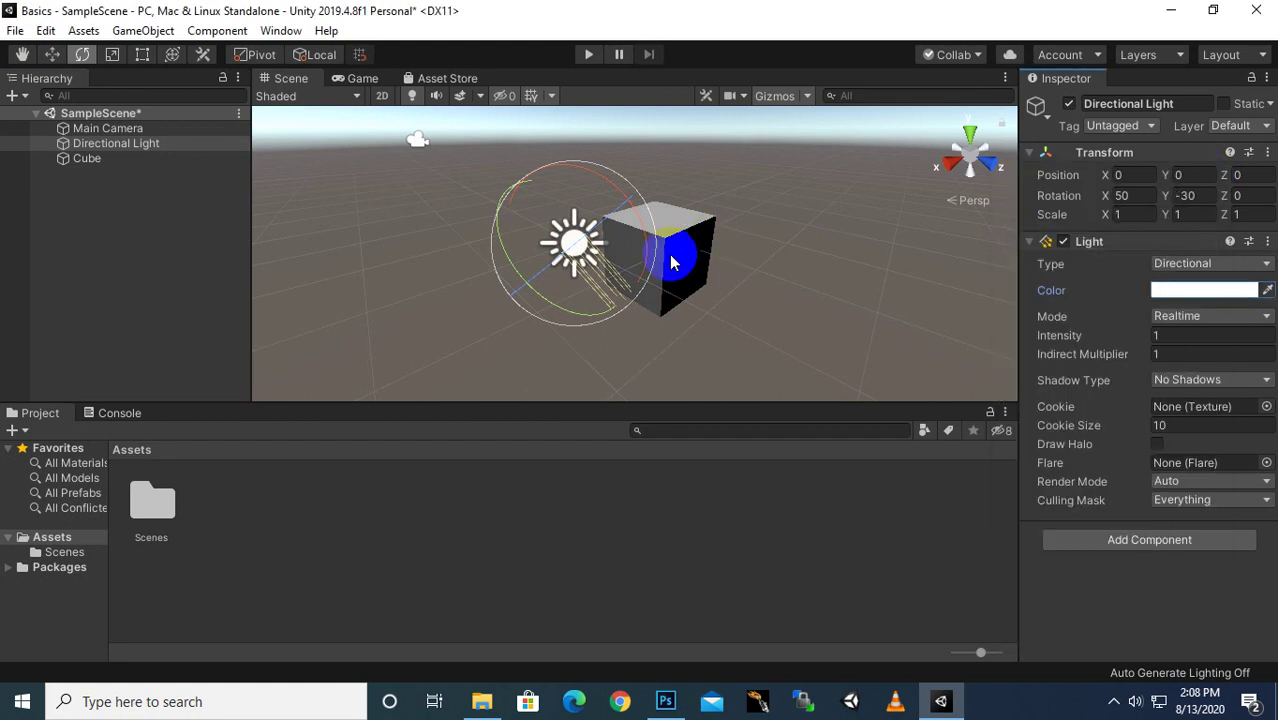
# Select the Directional Light in the Scene view and move it along its local Z axis with the Move tool.
pyautogui.scroll(3, 670, 262)
pyautogui.click(708, 272)
pyautogui.press('f')
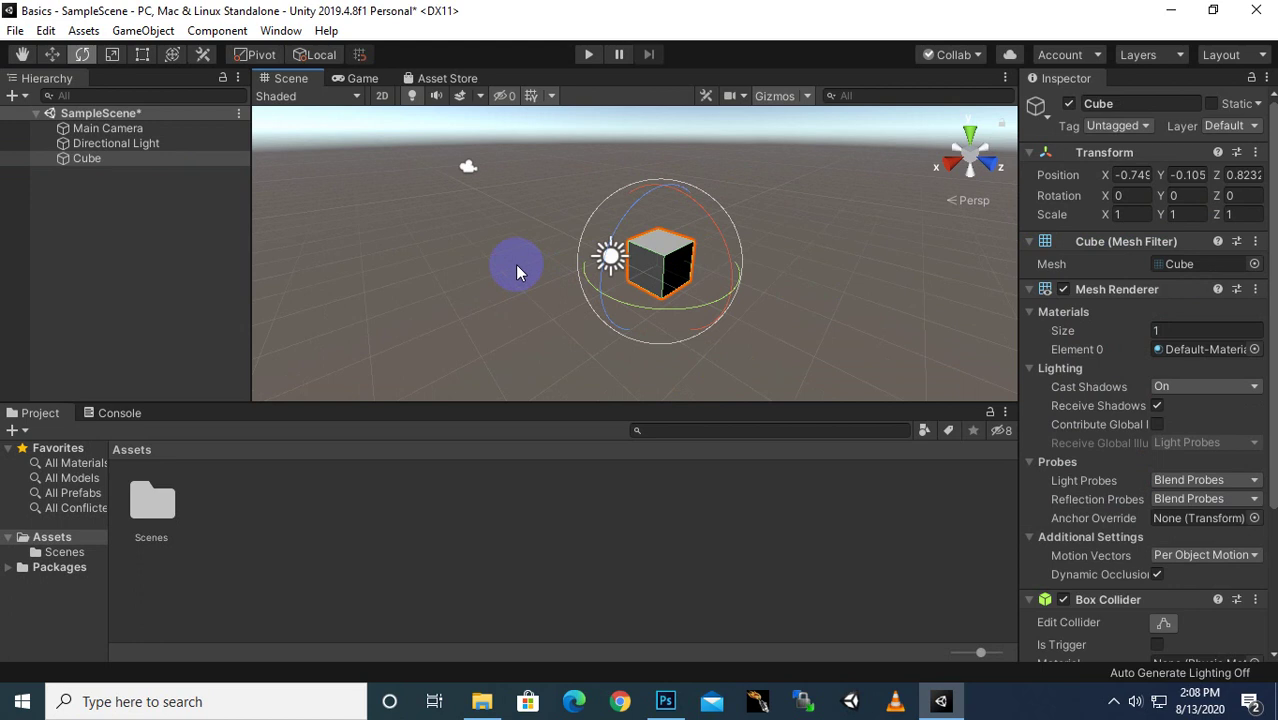
pyautogui.click(515, 266)
pyautogui.click(608, 257)
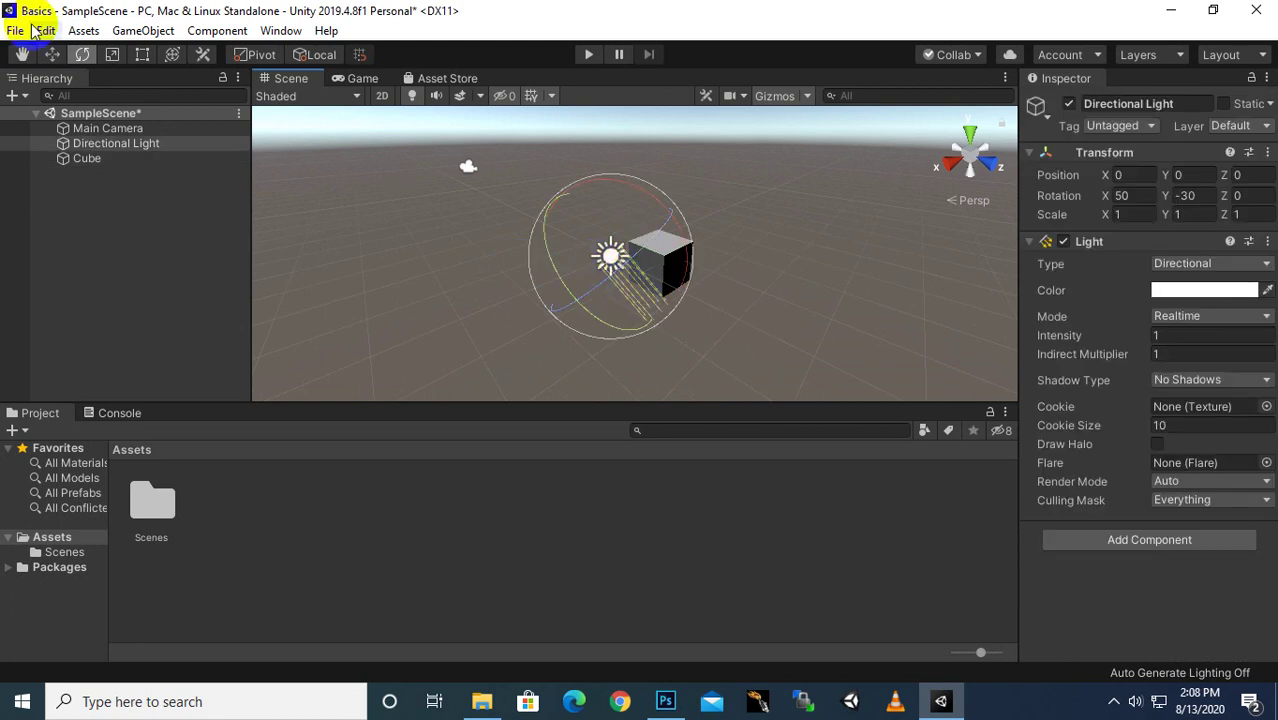
pyautogui.click(52, 54)
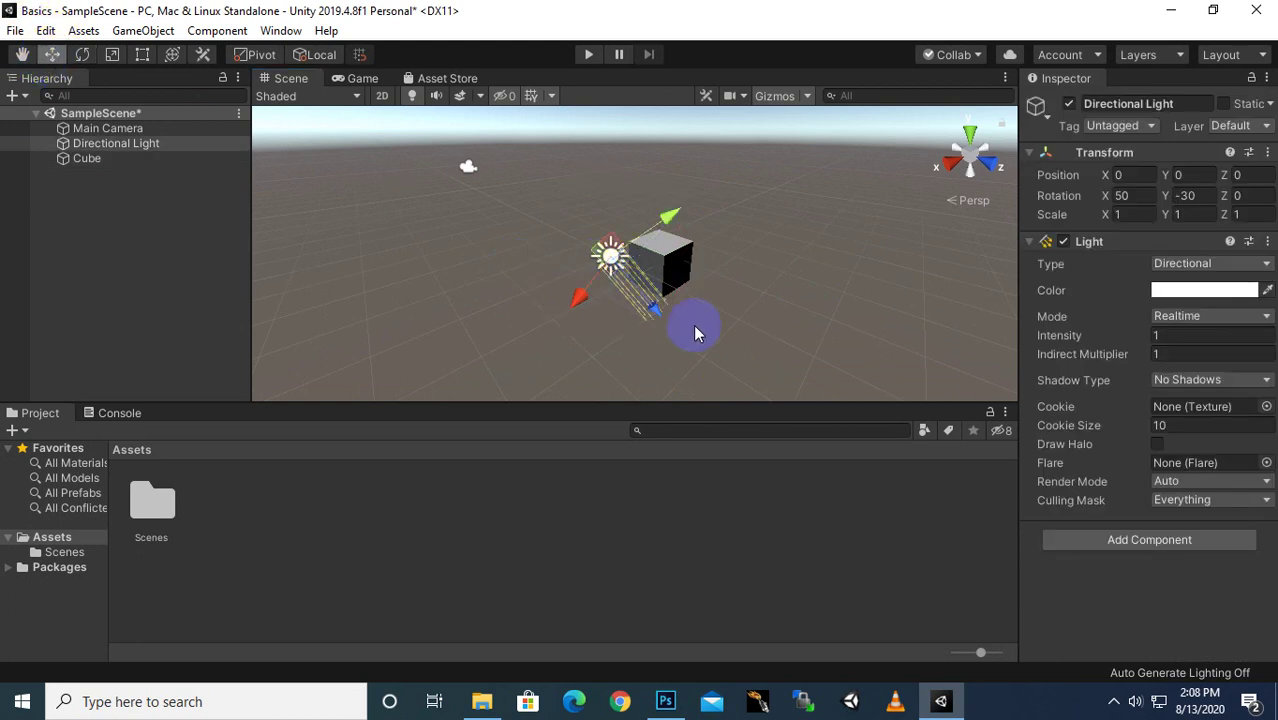
pyautogui.moveTo(655, 318); pyautogui.dragTo(706, 315)
# Move the Cube along the X axis to about X -0.39.
pyautogui.click(666, 264)
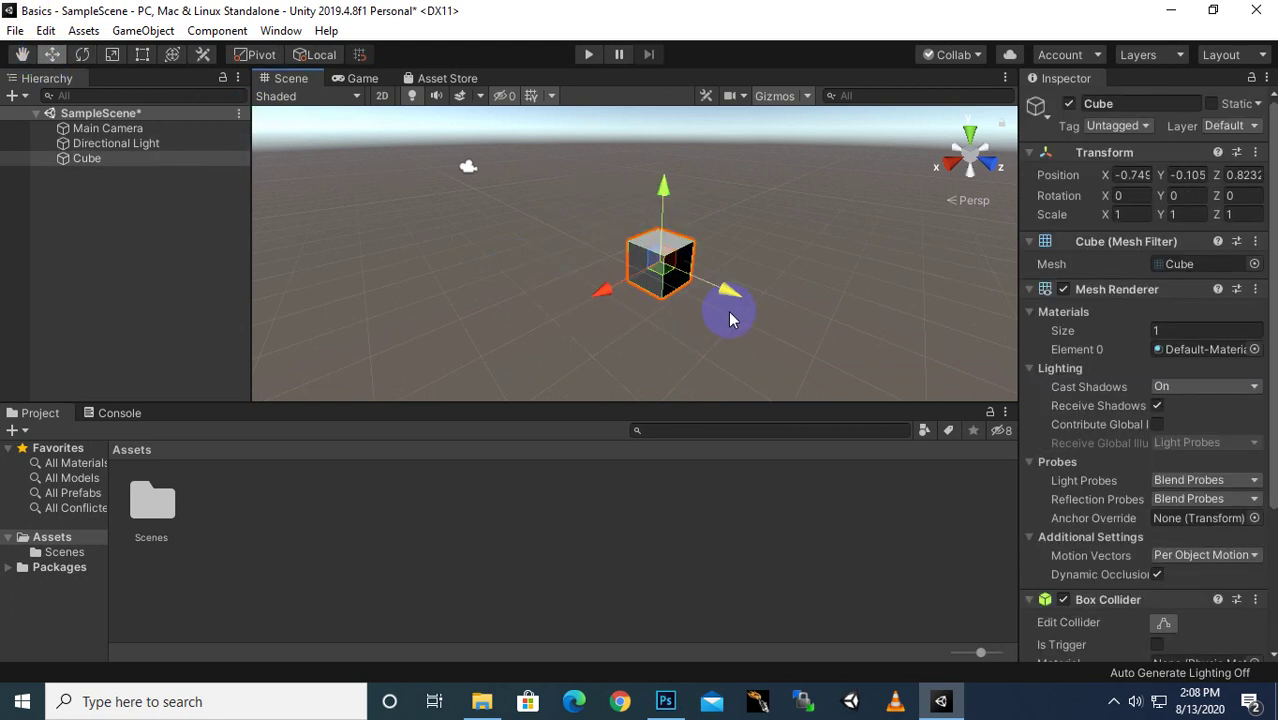
pyautogui.moveTo(728, 314); pyautogui.dragTo(677, 296, button='middle')
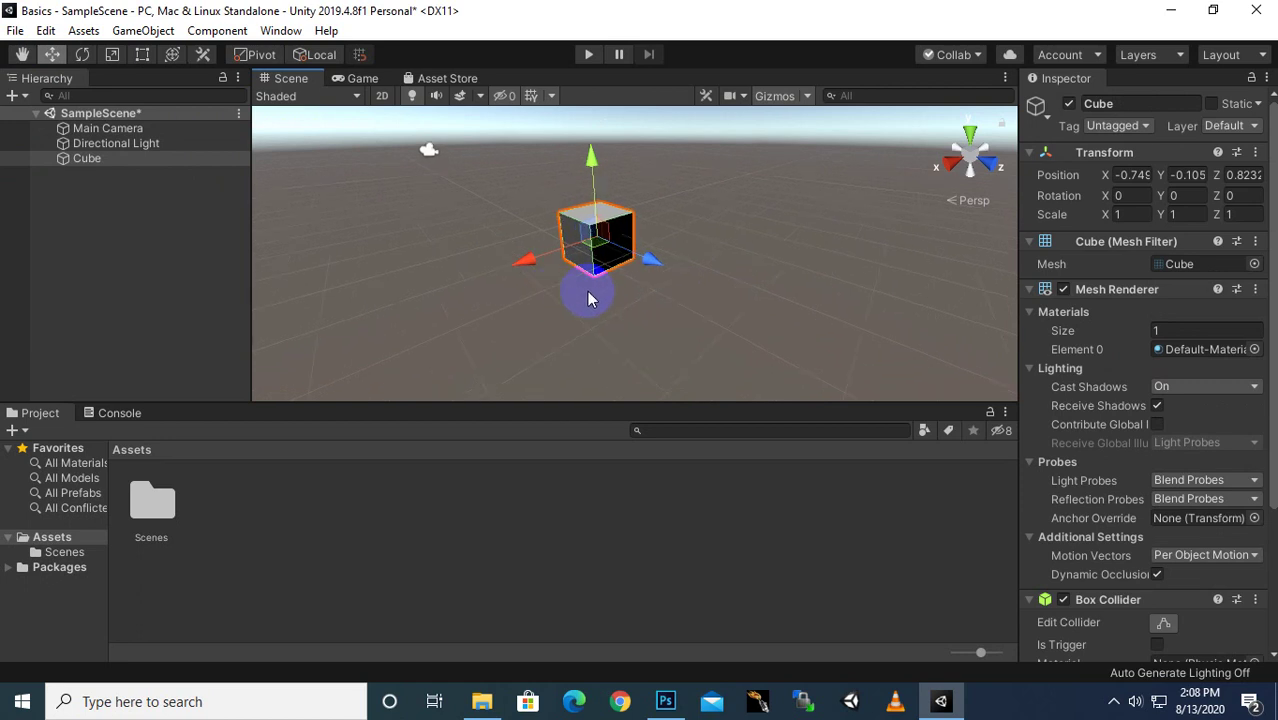
pyautogui.moveTo(587, 291); pyautogui.dragTo(610, 278, button='middle')
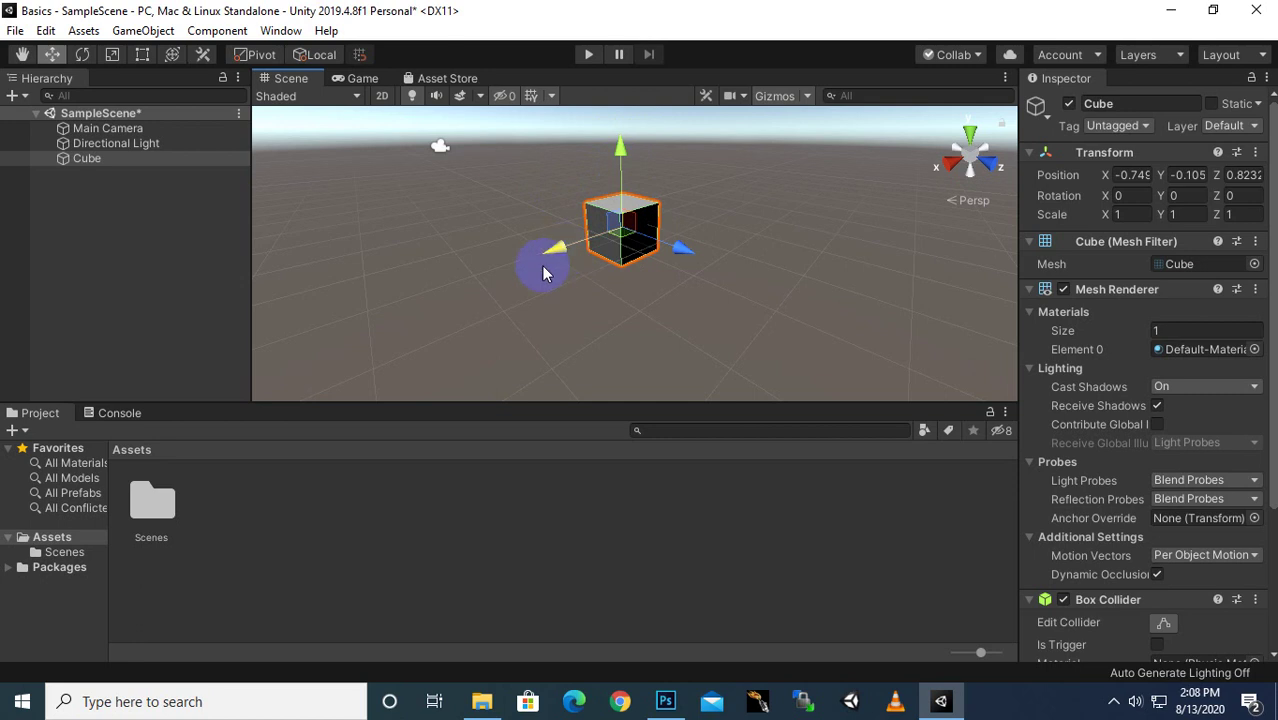
pyautogui.moveTo(556, 254); pyautogui.dragTo(518, 275)
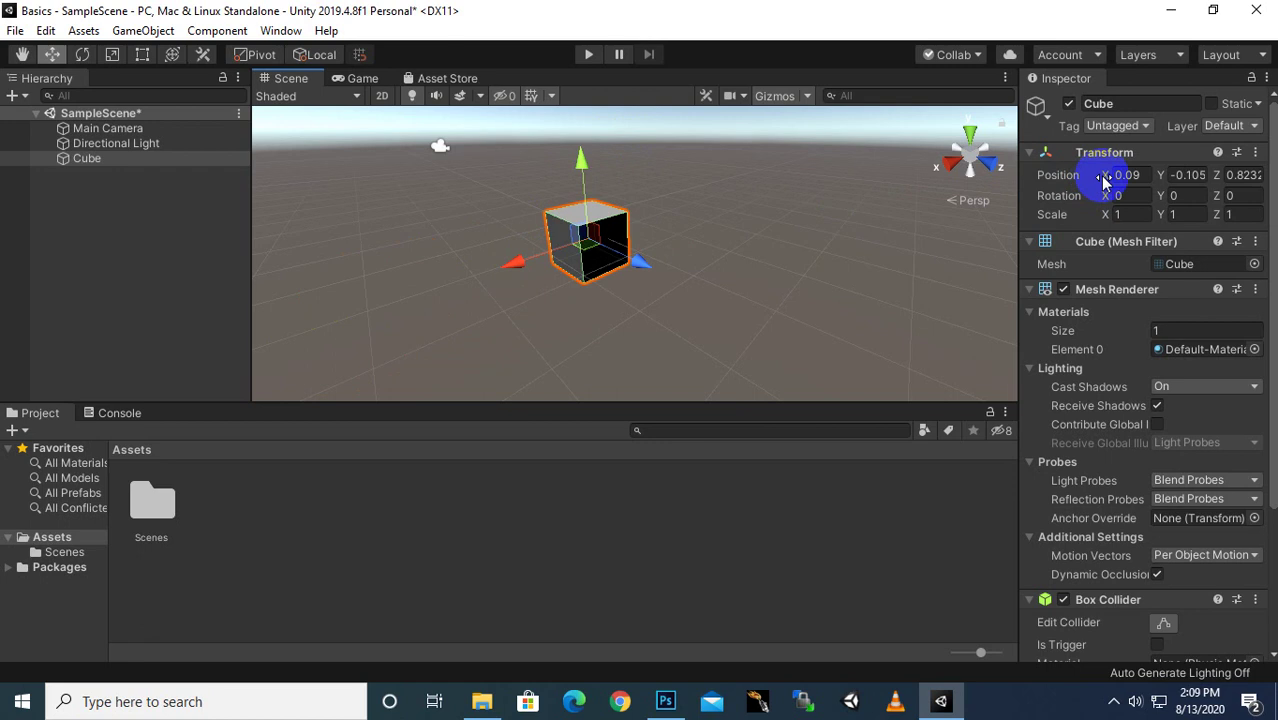
pyautogui.moveTo(1098, 180)
pyautogui.mouseDown()
pyautogui.moveTo(1041, 177)
pyautogui.moveTo(1118, 171)
pyautogui.moveTo(1095, 178)
pyautogui.mouseUp()
pyautogui.moveTo(489, 273); pyautogui.dragTo(666, 271)
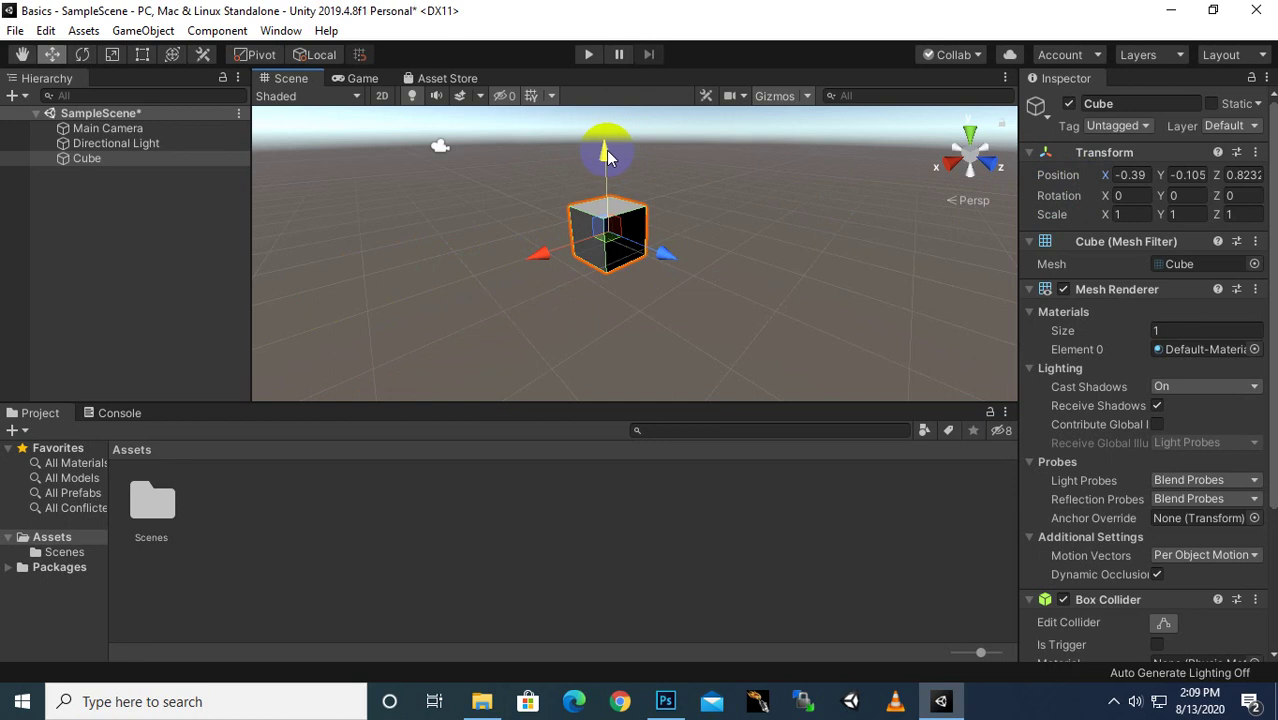
# Move the Cube along the Y axis to about -0.39 and along the Z axis to about 1.11.
pyautogui.moveTo(606, 152); pyautogui.dragTo(609, 196)
pyautogui.click(1183, 176)
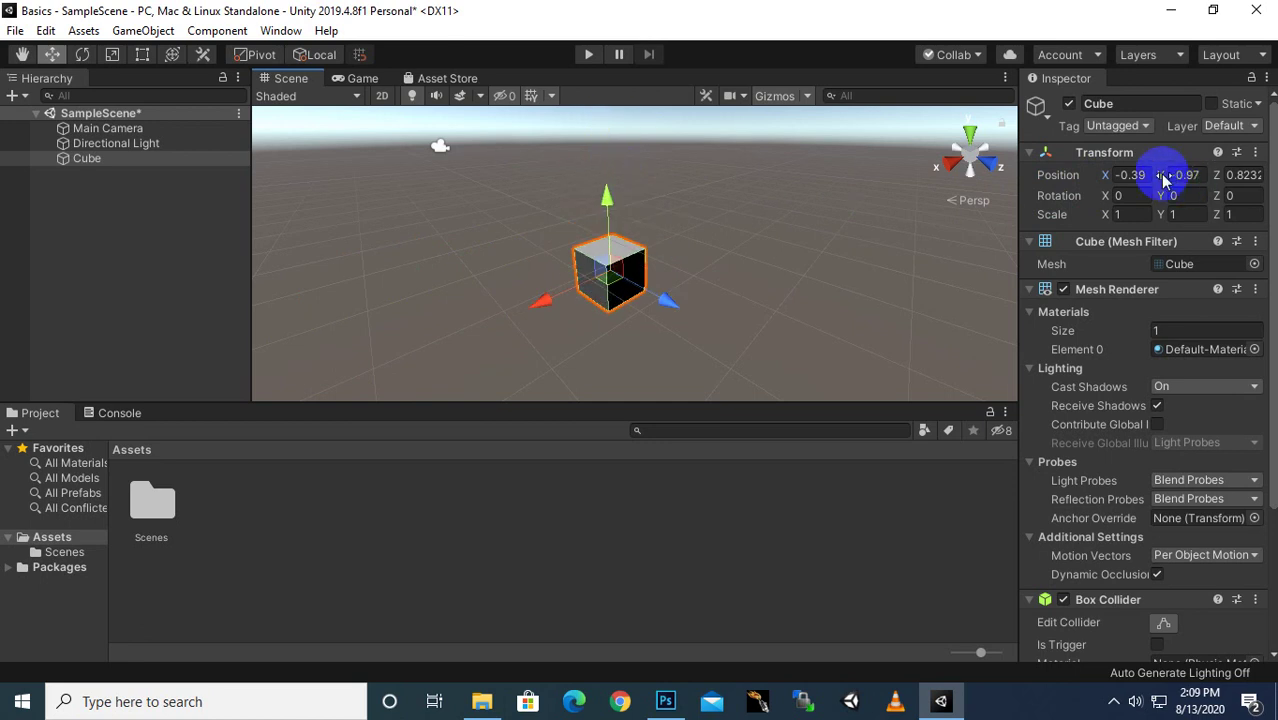
pyautogui.moveTo(1163, 178); pyautogui.dragTo(1188, 192)
pyautogui.moveTo(667, 279); pyautogui.dragTo(645, 260)
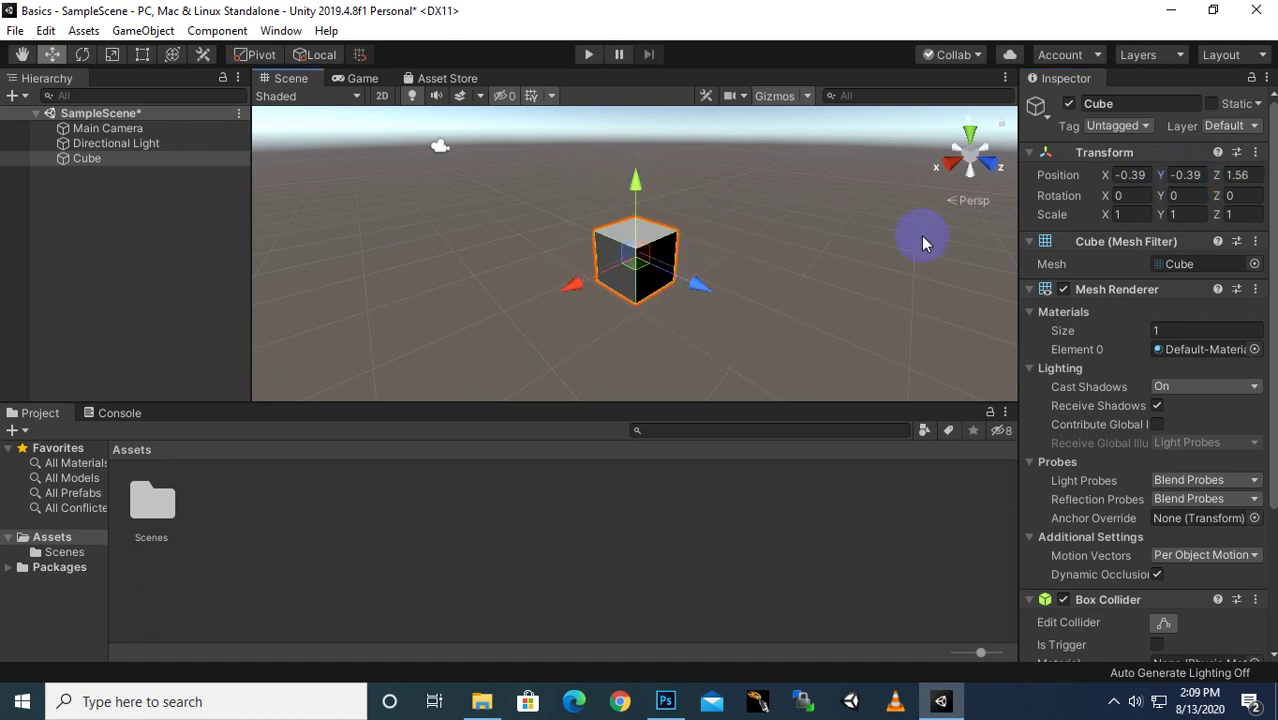
pyautogui.moveTo(1218, 178)
pyautogui.mouseDown()
pyautogui.moveTo(1130, 177)
pyautogui.moveTo(1243, 187)
pyautogui.moveTo(1185, 180)
pyautogui.moveTo(1218, 193)
pyautogui.mouseUp()
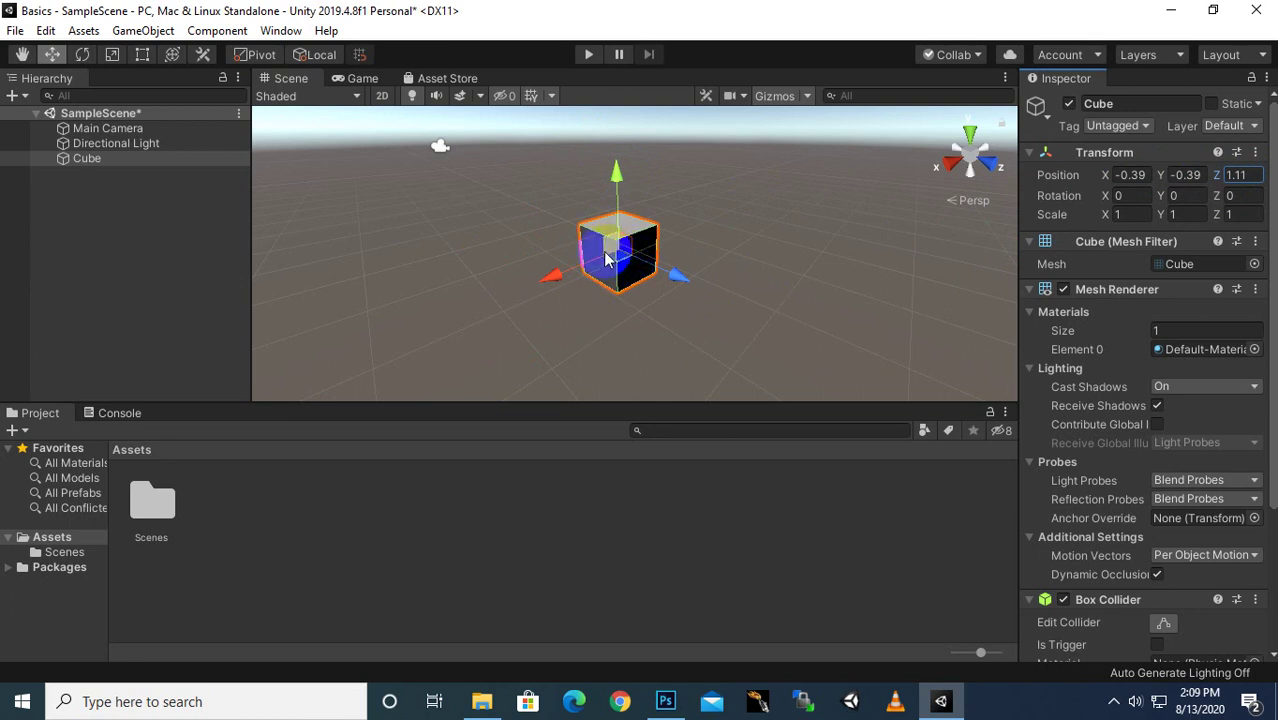
# Switch the tool handle position between Center and Pivot to compare them on the Cube, ending on Pivot.
pyautogui.click(255, 56)
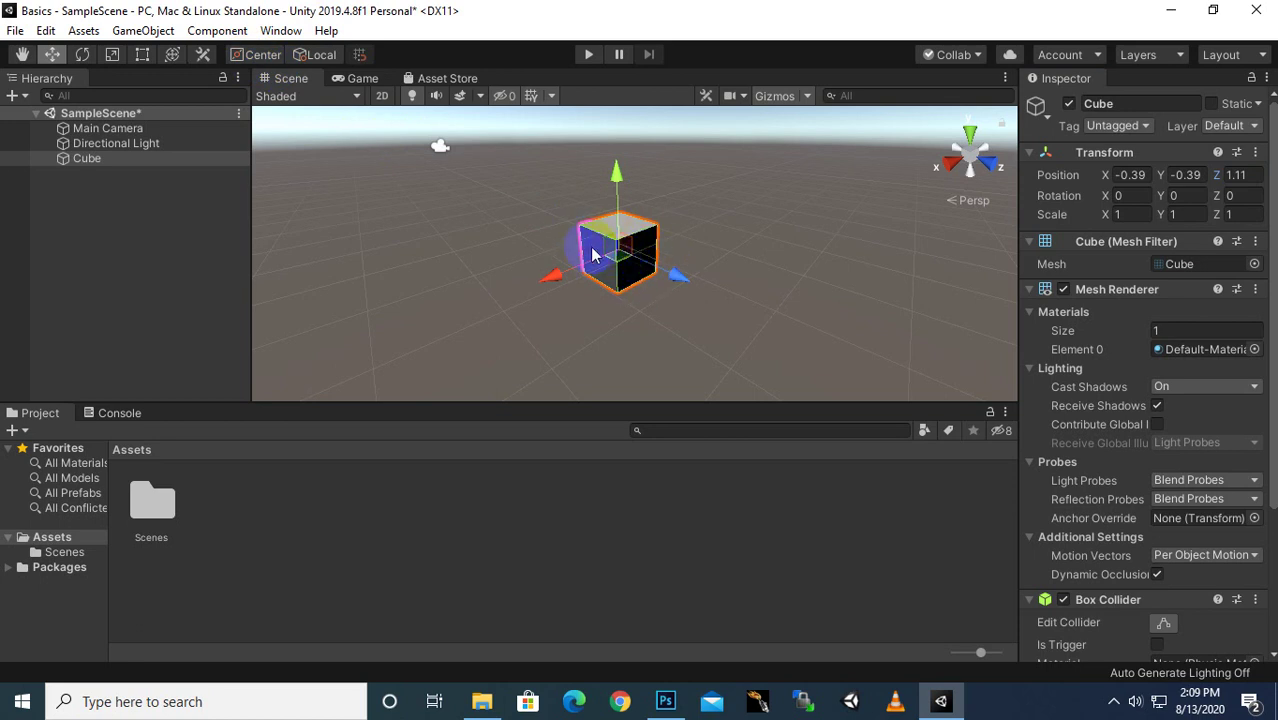
pyautogui.click(252, 55)
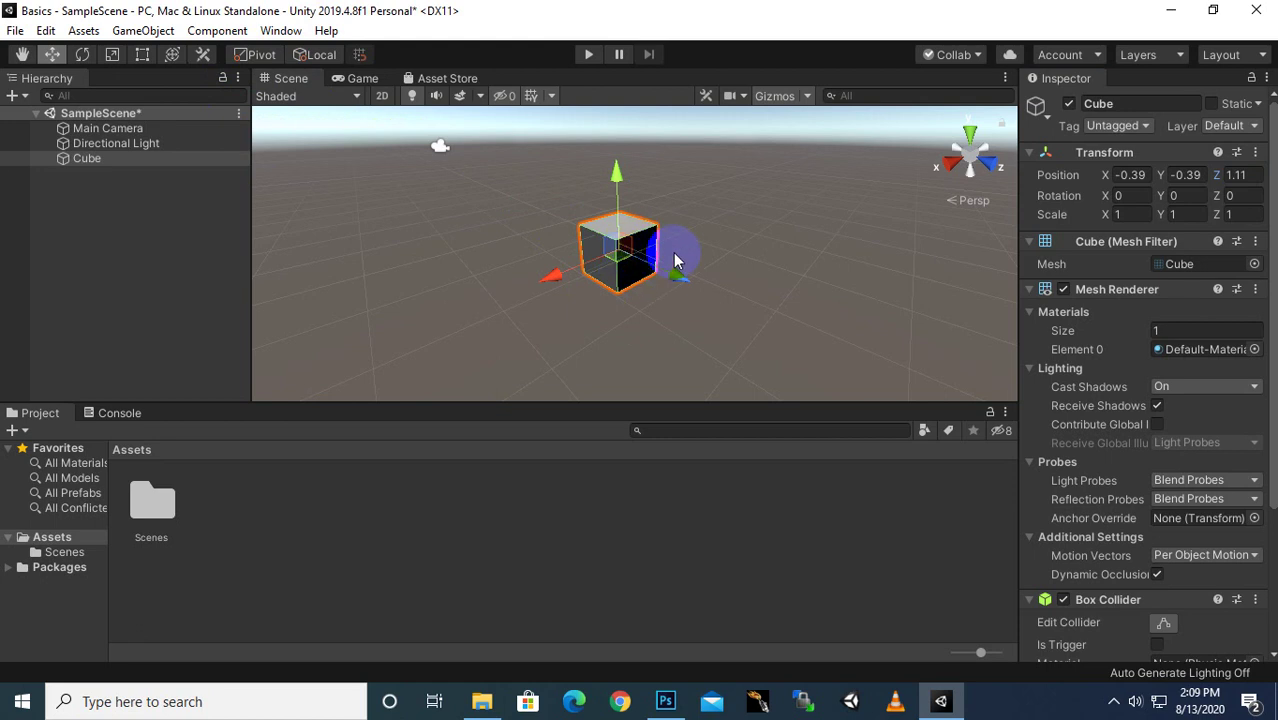
pyautogui.click(256, 56)
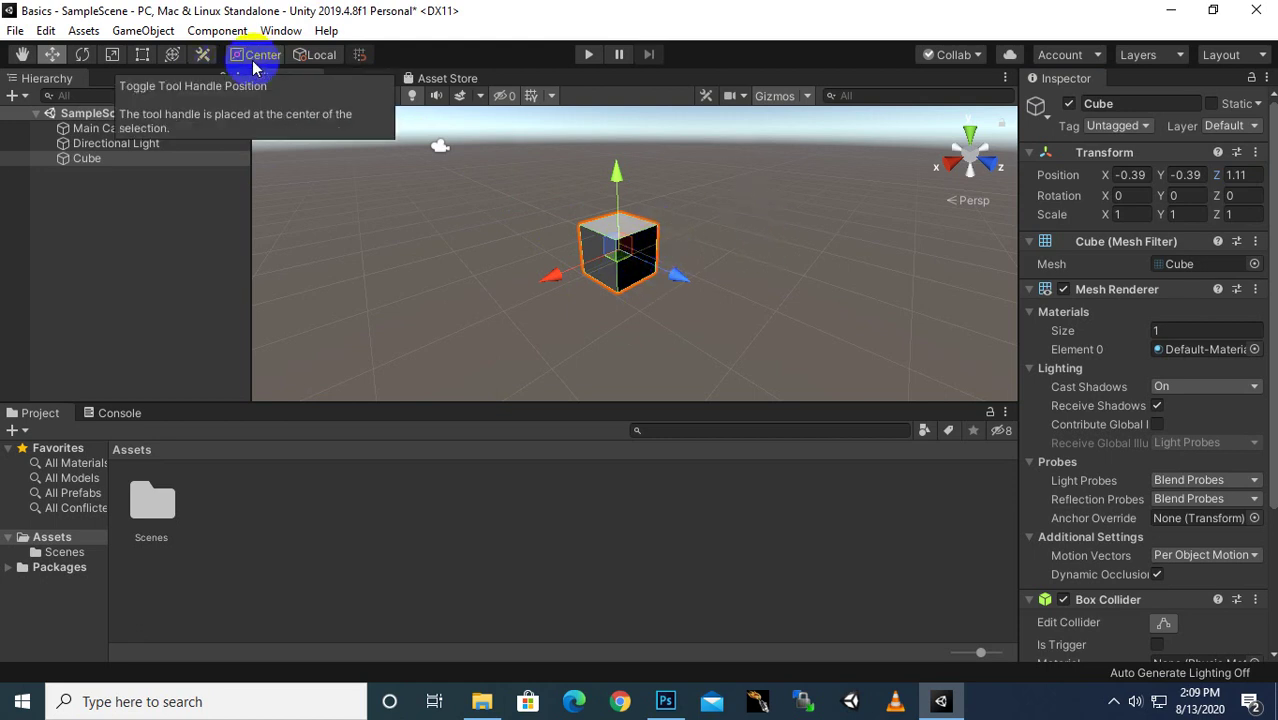
pyautogui.click(254, 58)
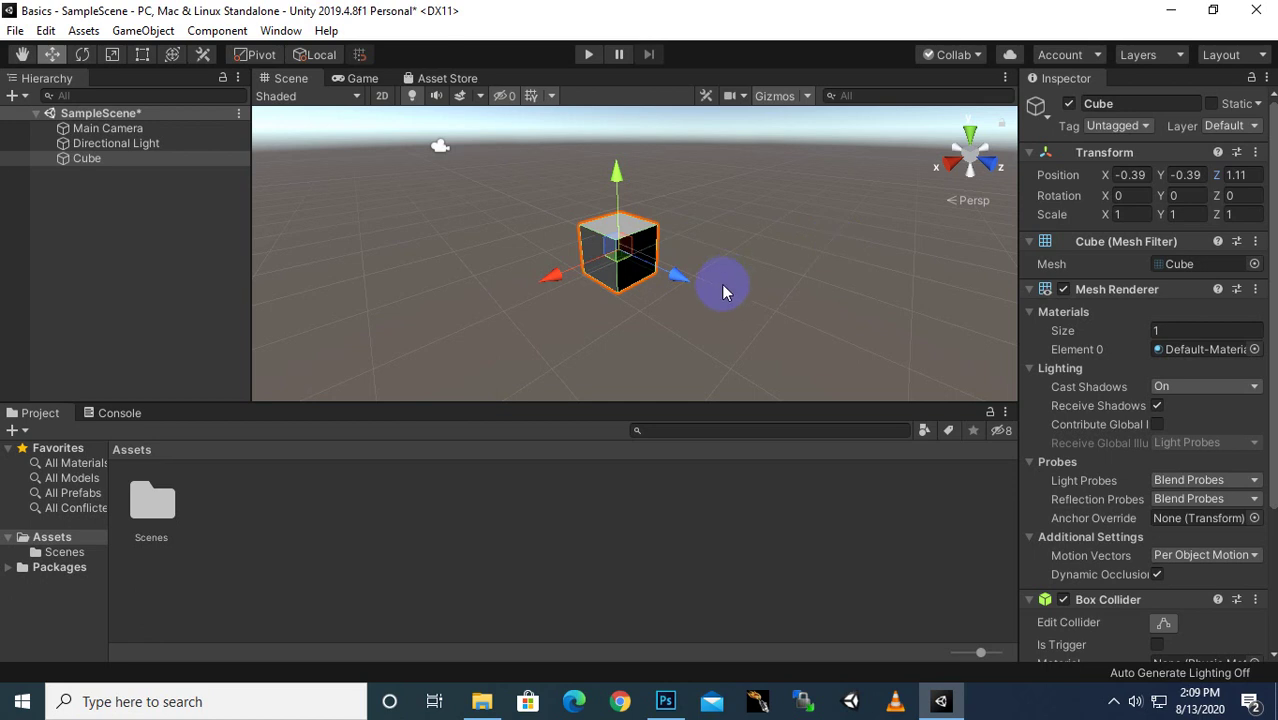
# Move the Cube along the Z axis to about 0.94 and set its X rotation to about 11.37 degrees.
pyautogui.moveTo(680, 281); pyautogui.dragTo(741, 306)
pyautogui.press('q')
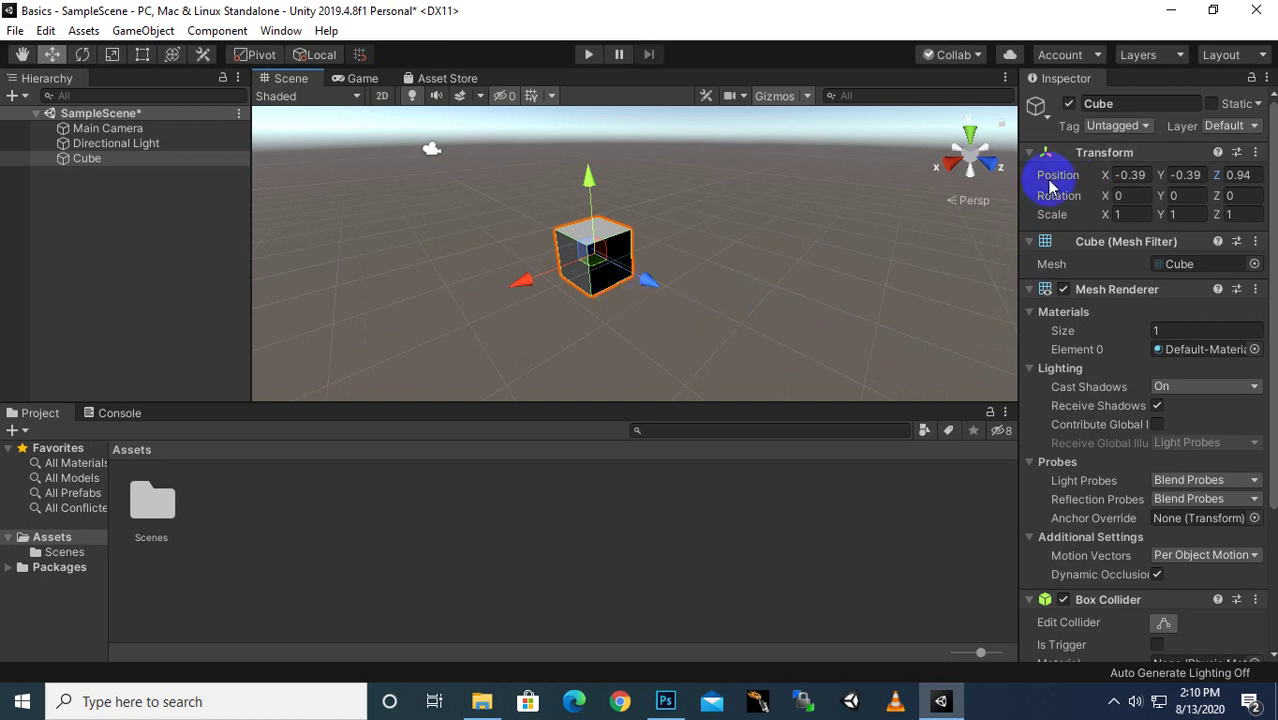
pyautogui.moveTo(1110, 198); pyautogui.dragTo(128, 215)
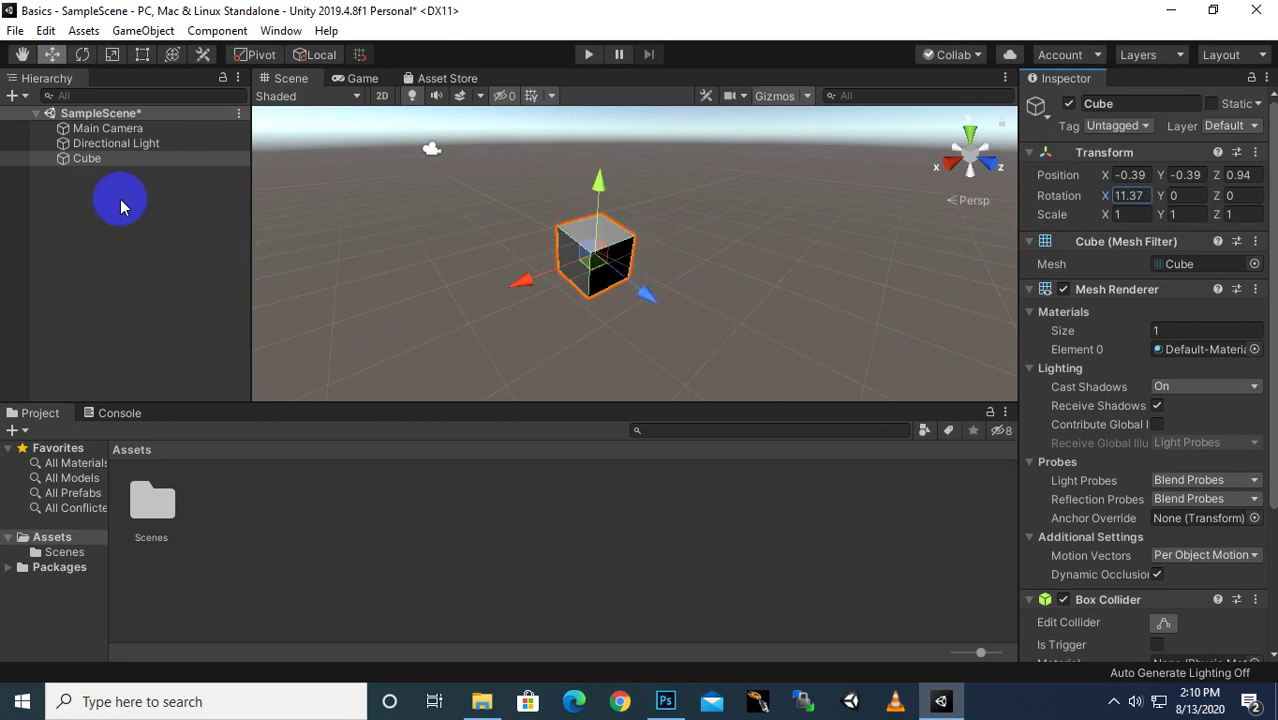
# Rotate the Cube freehand with the Rotate tool so that it is visibly tilted, and clear the selection.
pyautogui.click(84, 56)
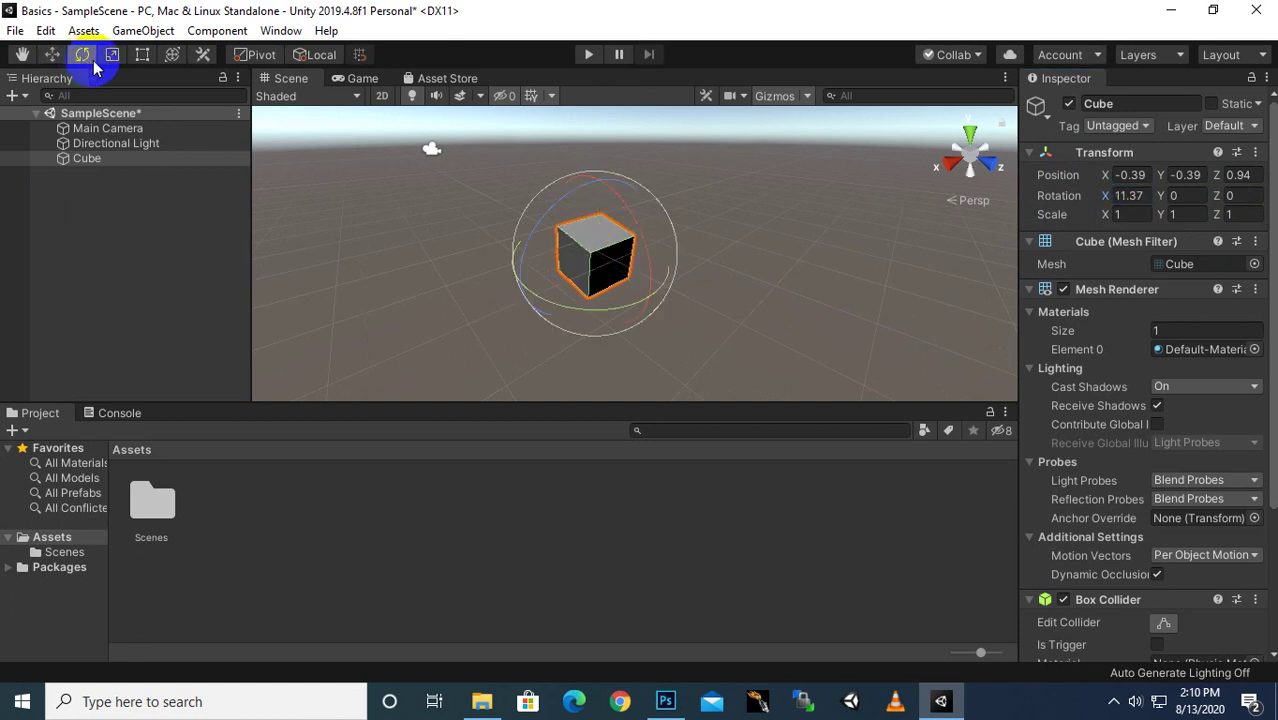
pyautogui.moveTo(599, 277); pyautogui.dragTo(685, 191)
pyautogui.click(88, 199)
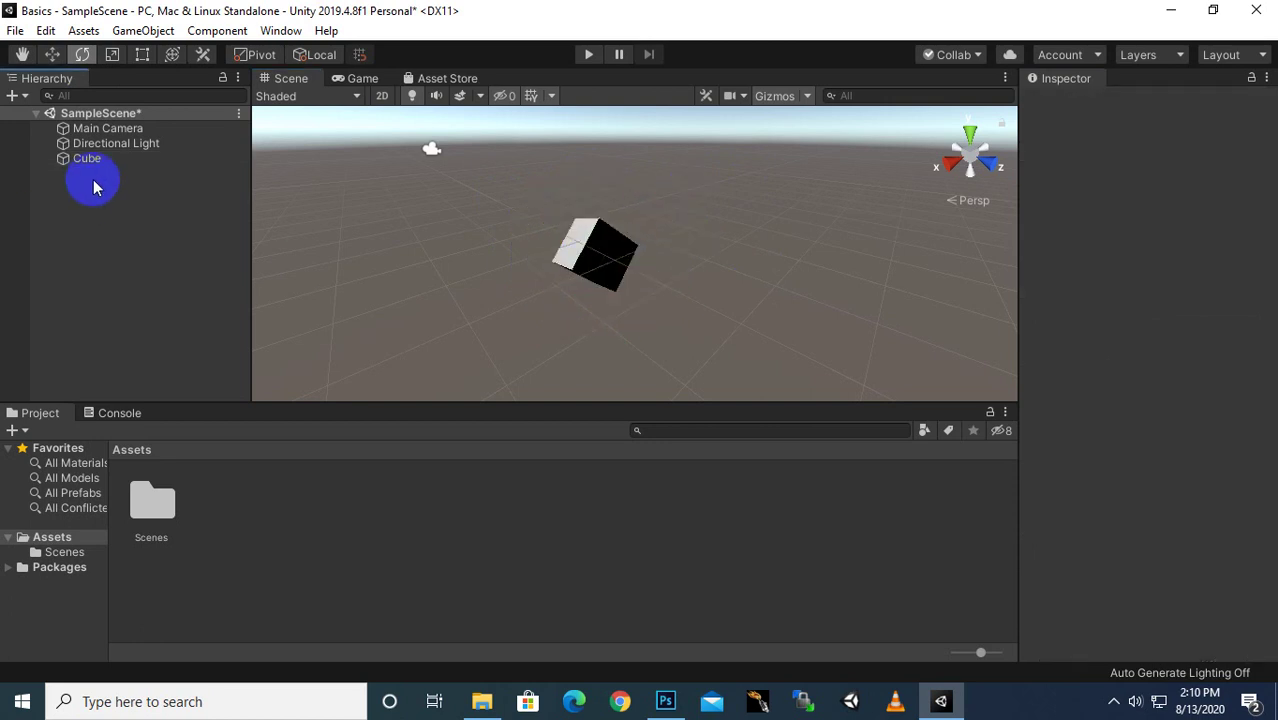
# Create a Sphere in the scene.
pyautogui.rightClick(94, 187)
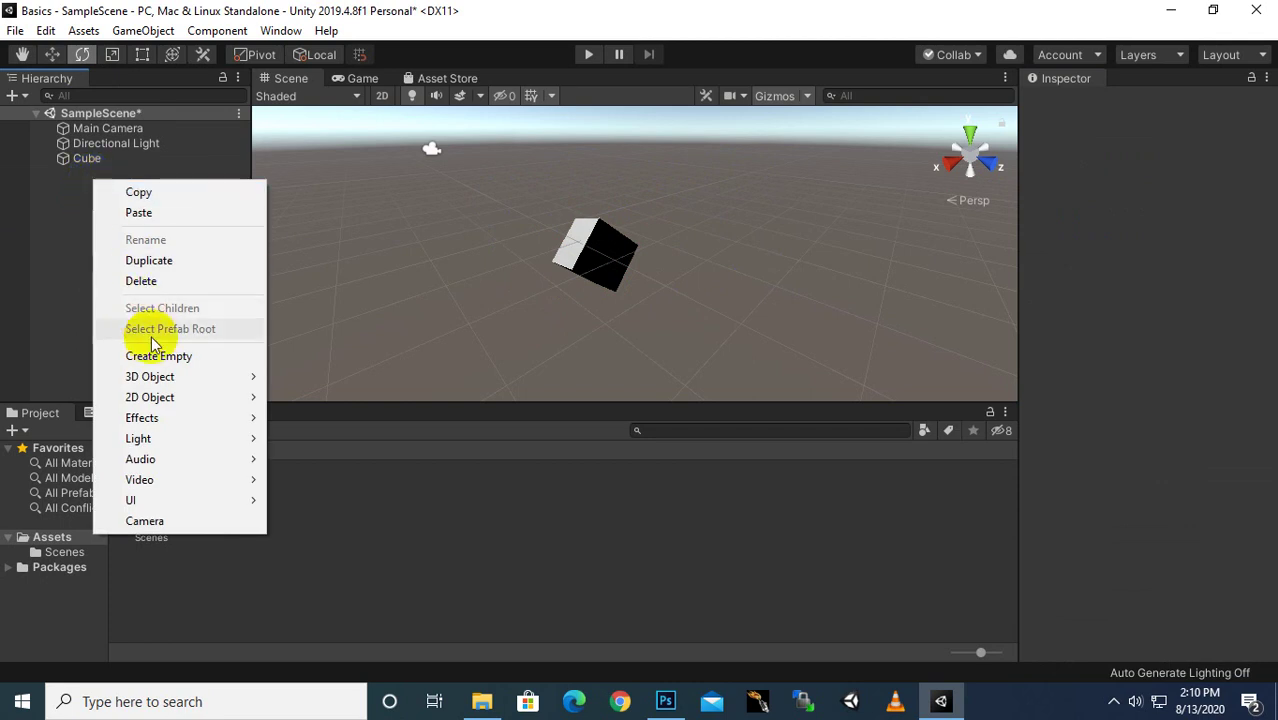
pyautogui.moveTo(160, 377)
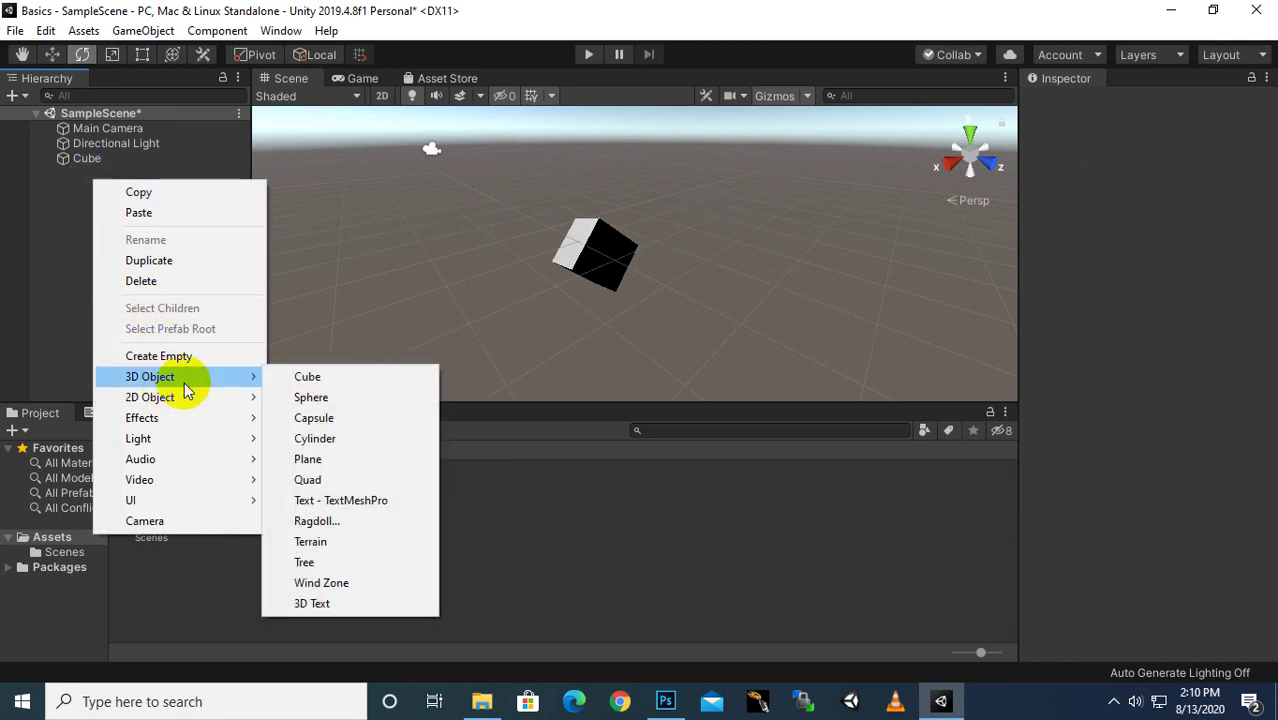
pyautogui.click(303, 397)
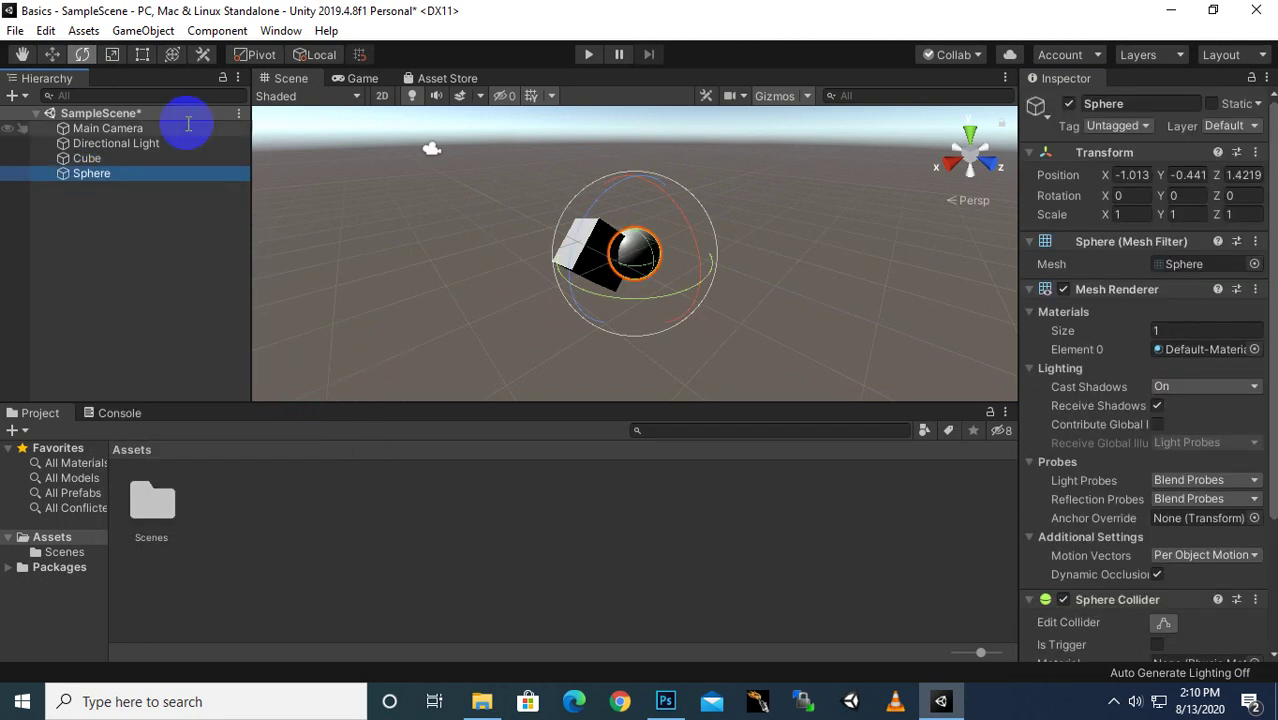
# Move the Sphere along the Z axis to about 3.52 and rotate it about 44.46 degrees around the Y axis.
pyautogui.click(52, 54)
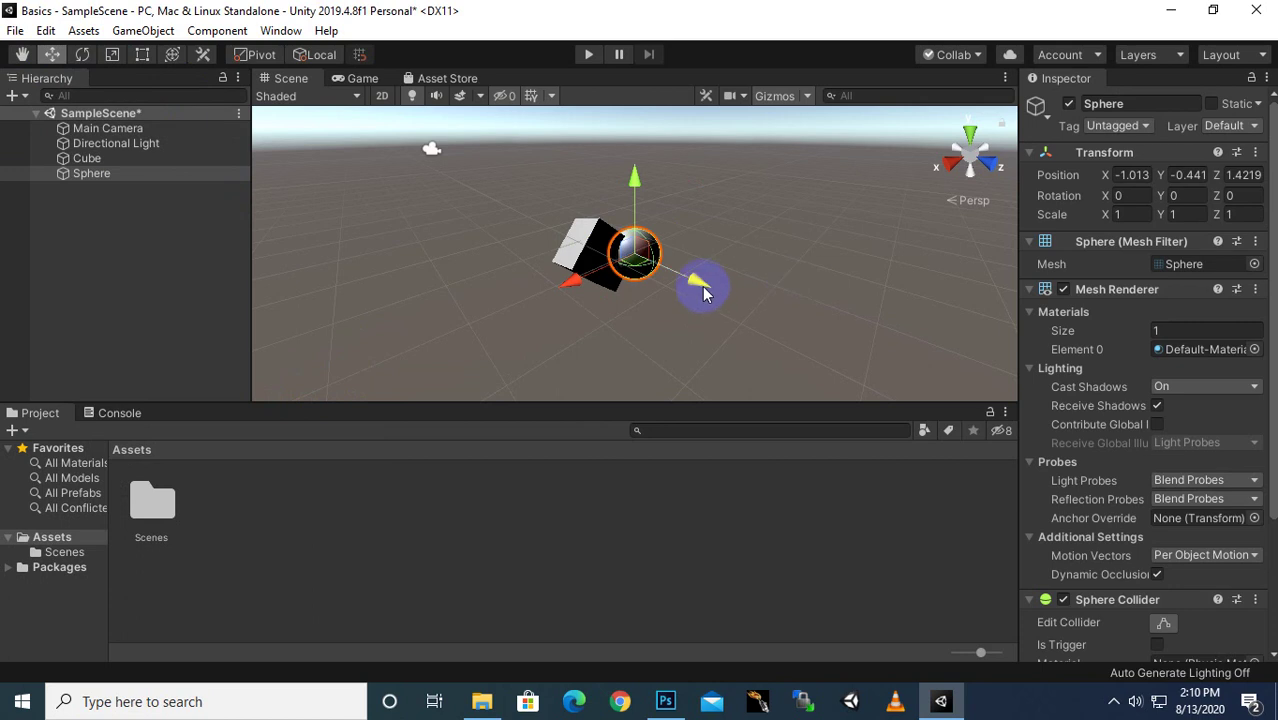
pyautogui.moveTo(703, 290); pyautogui.dragTo(822, 337)
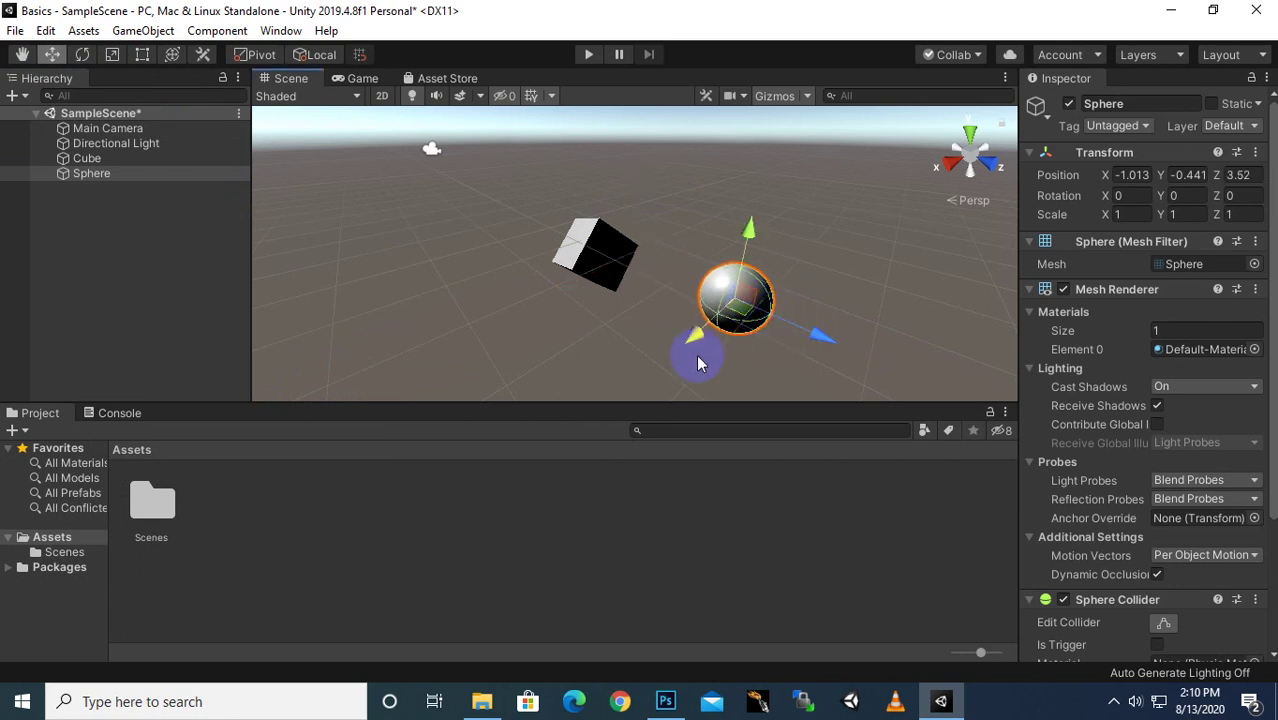
pyautogui.click(82, 54)
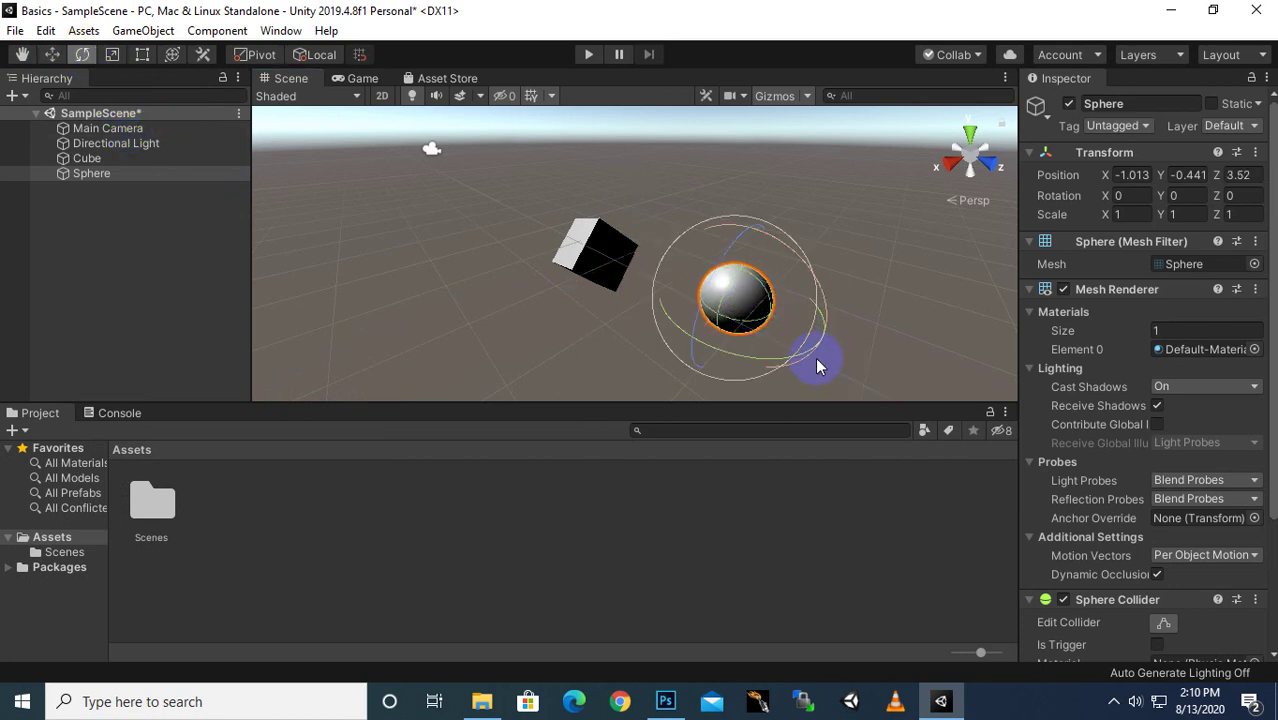
pyautogui.moveTo(815, 357); pyautogui.dragTo(736, 371)
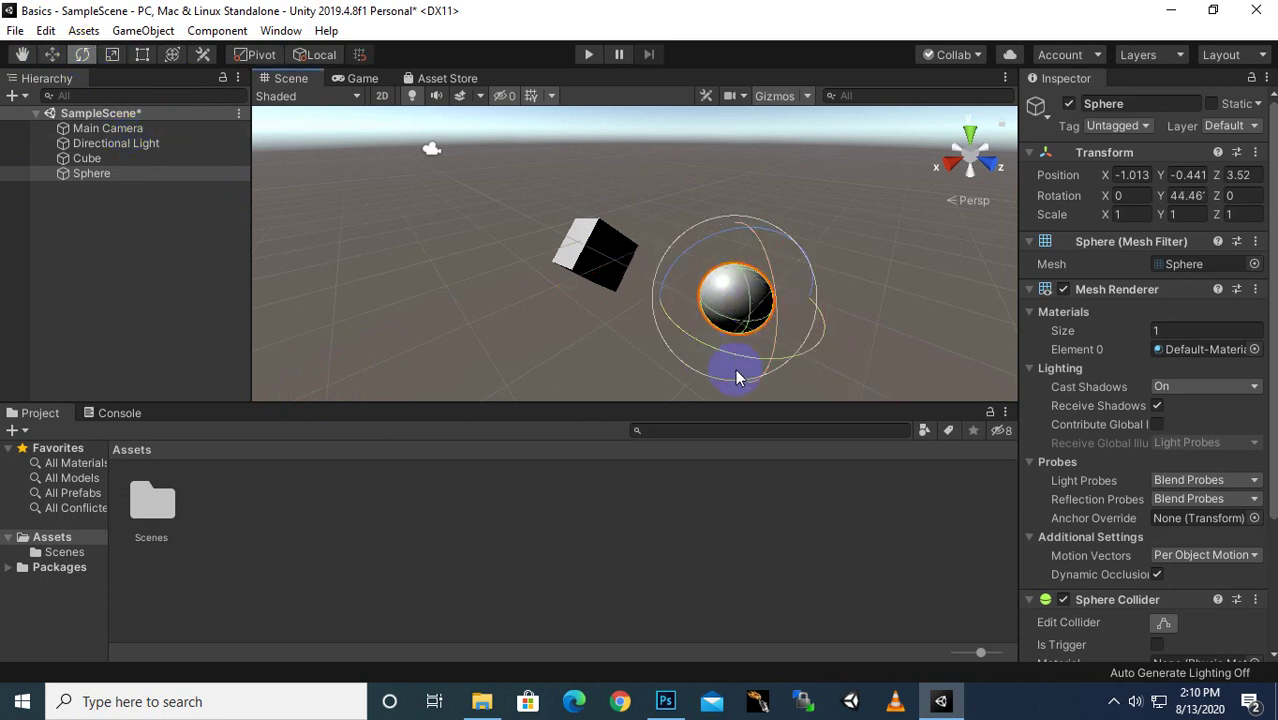
# Scale the Sphere with the Scale tool to about 4.86 in X, 2.90 in Y and 1.59 in Z.
pyautogui.click(113, 55)
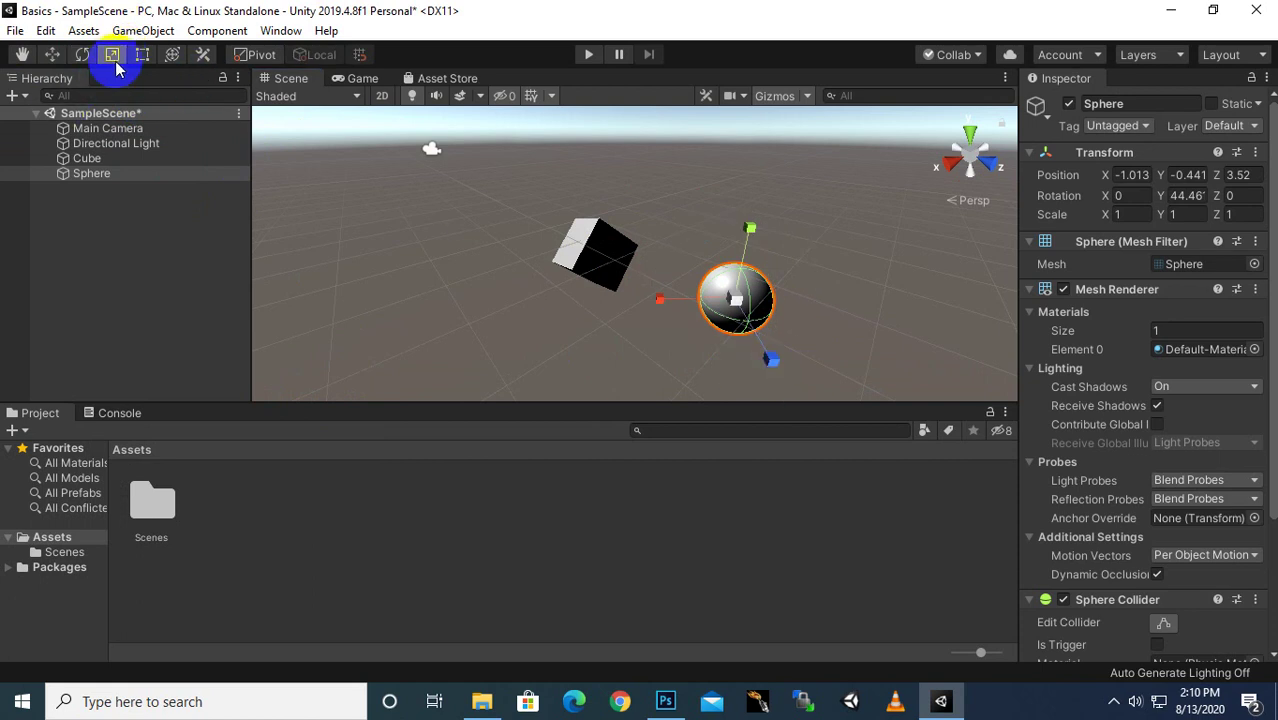
pyautogui.moveTo(737, 307); pyautogui.dragTo(770, 350)
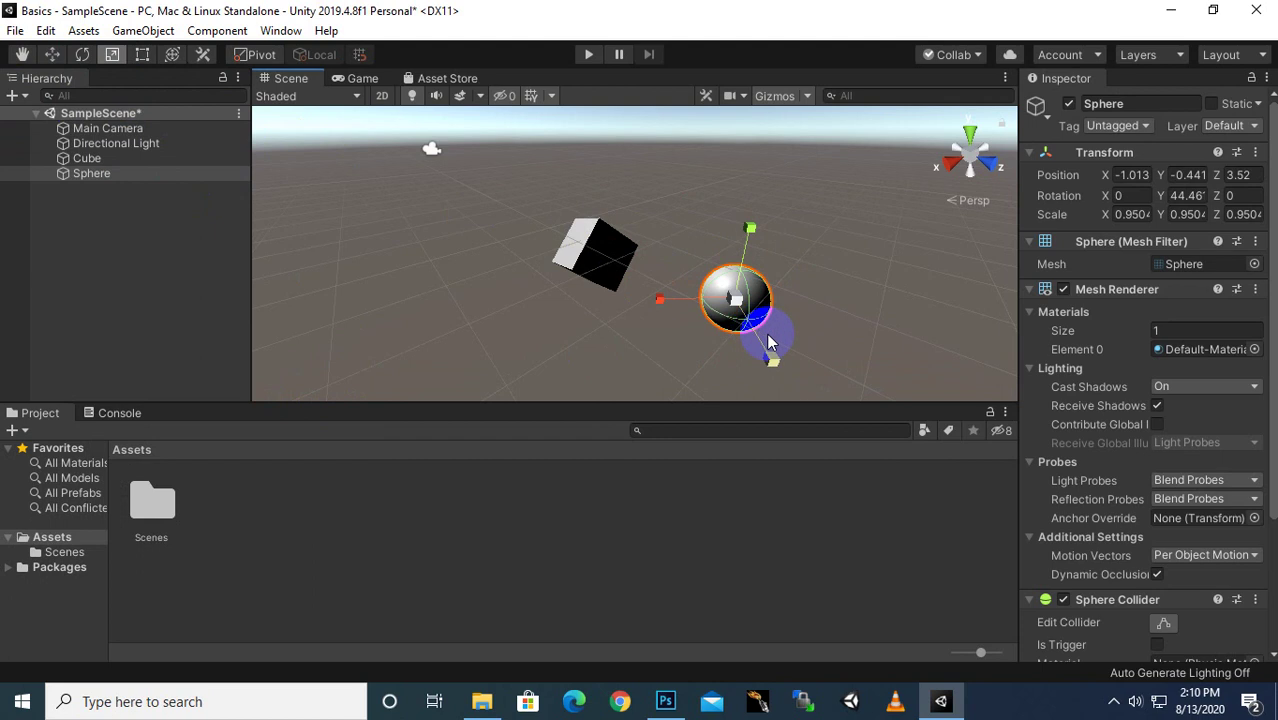
pyautogui.moveTo(752, 230); pyautogui.dragTo(770, 122)
pyautogui.moveTo(775, 372); pyautogui.dragTo(778, 394)
pyautogui.moveTo(662, 304); pyautogui.dragTo(342, 318)
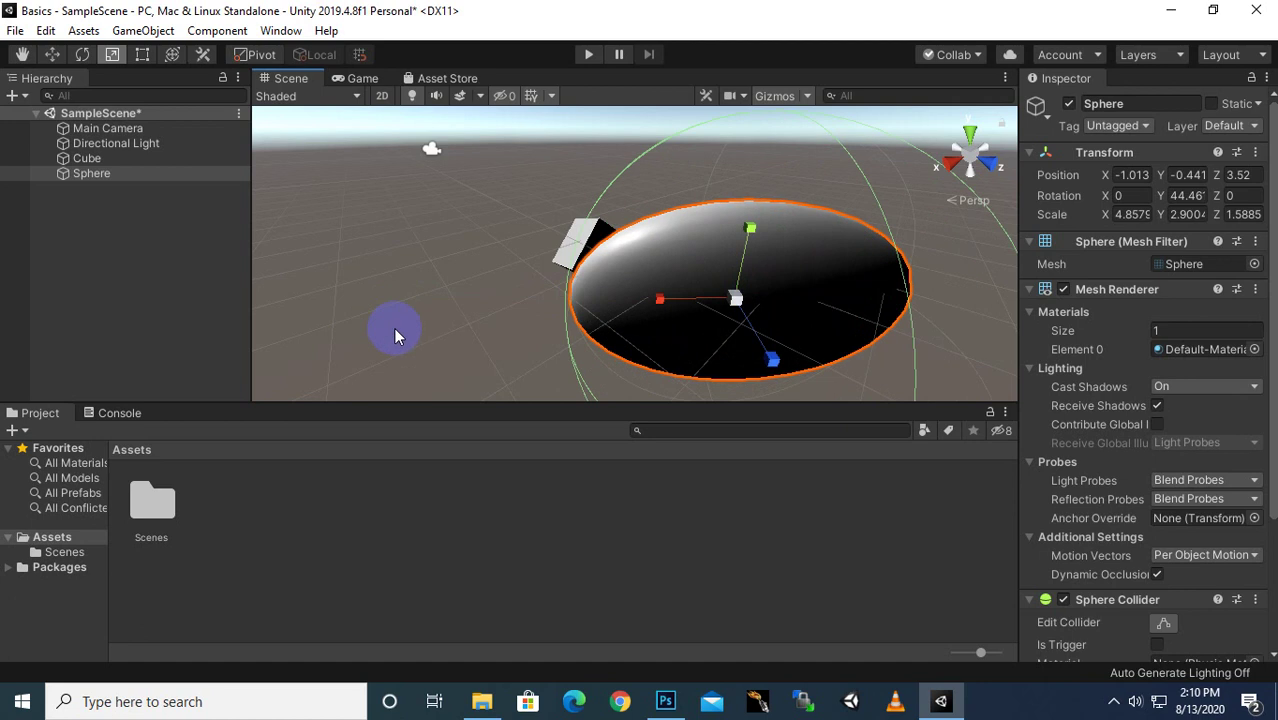
# Resize the Sphere with the Rect tool to about 6.27 by 4.01 in X and Y, and move it to about X -1.19, Y 0.03, Z 3.65.
pyautogui.click(141, 57)
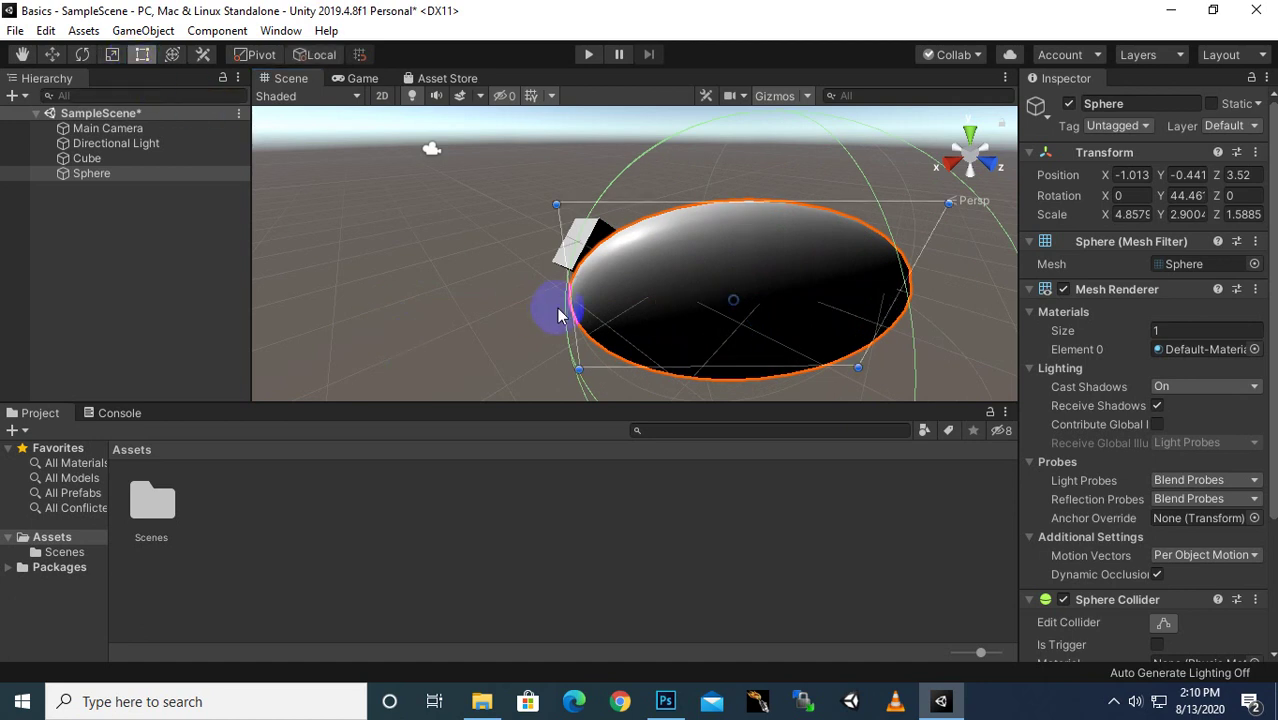
pyautogui.scroll(-2, 558, 315)
pyautogui.moveTo(575, 215); pyautogui.dragTo(531, 191)
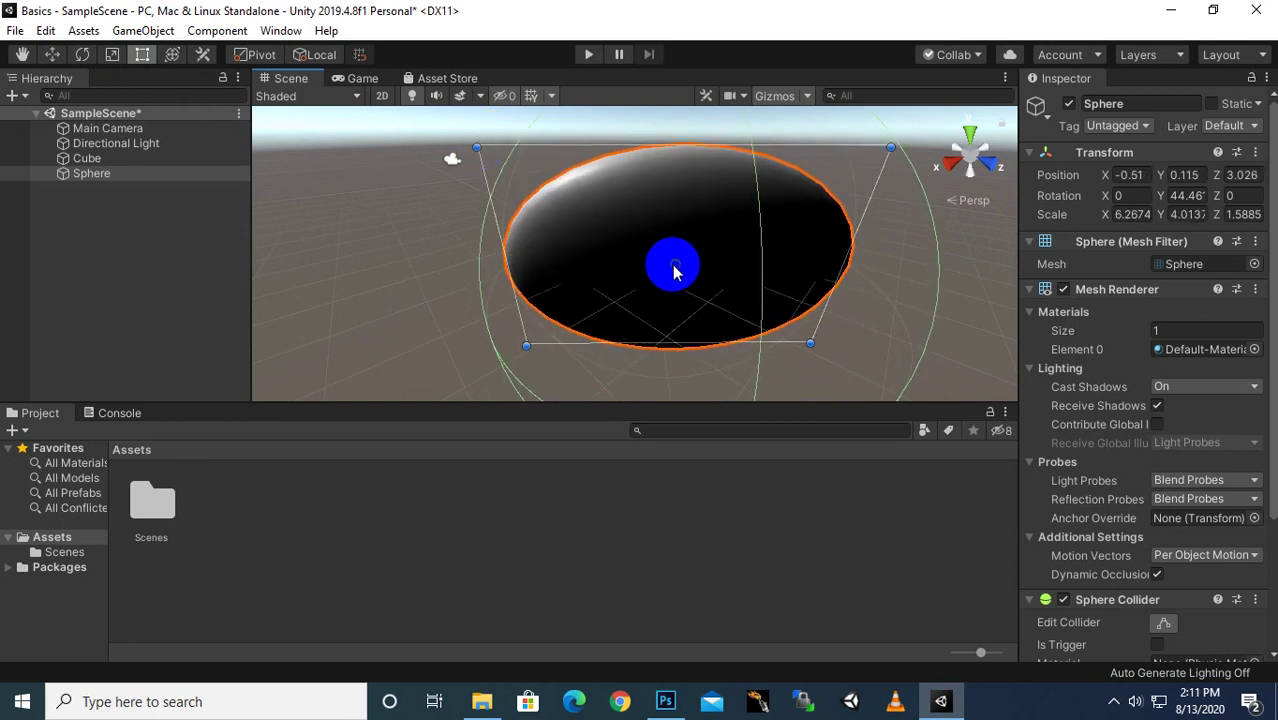
pyautogui.moveTo(675, 270)
pyautogui.mouseDown()
pyautogui.moveTo(765, 277)
pyautogui.moveTo(670, 268)
pyautogui.mouseUp()
# Switch to the Move tool and delete the Sphere from the scene.
pyautogui.click(52, 54)
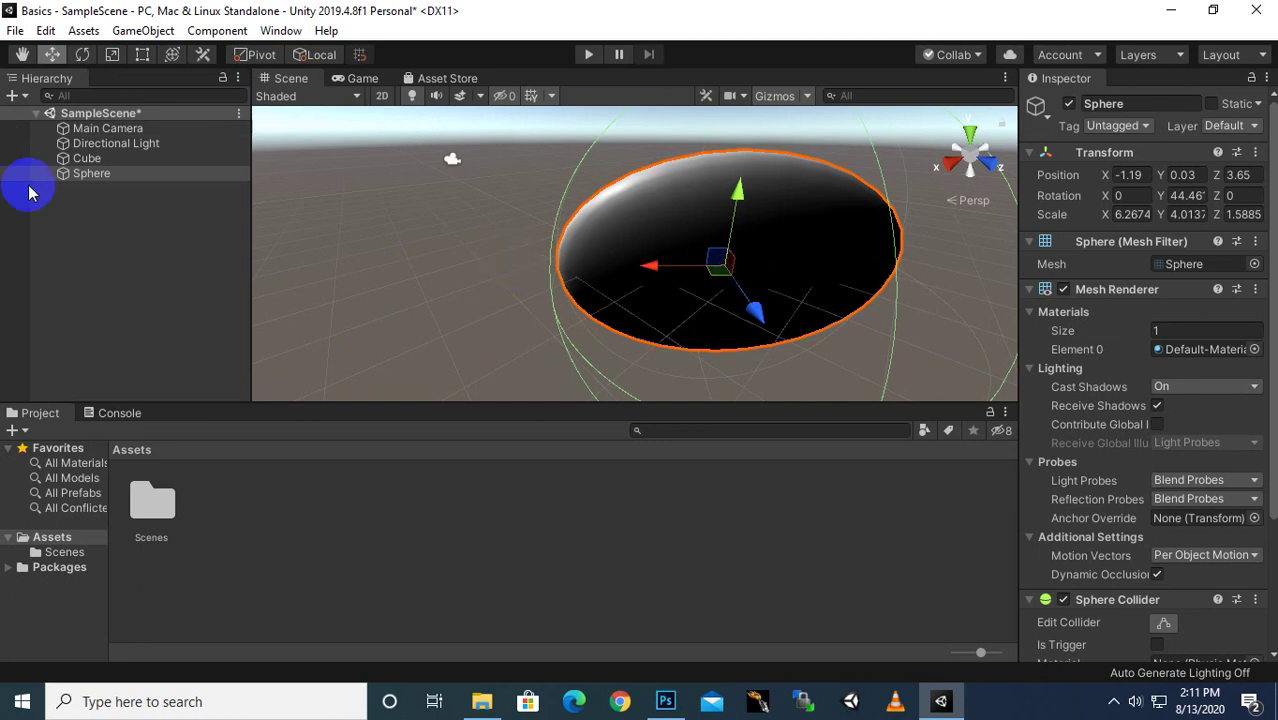
pyautogui.click(90, 178)
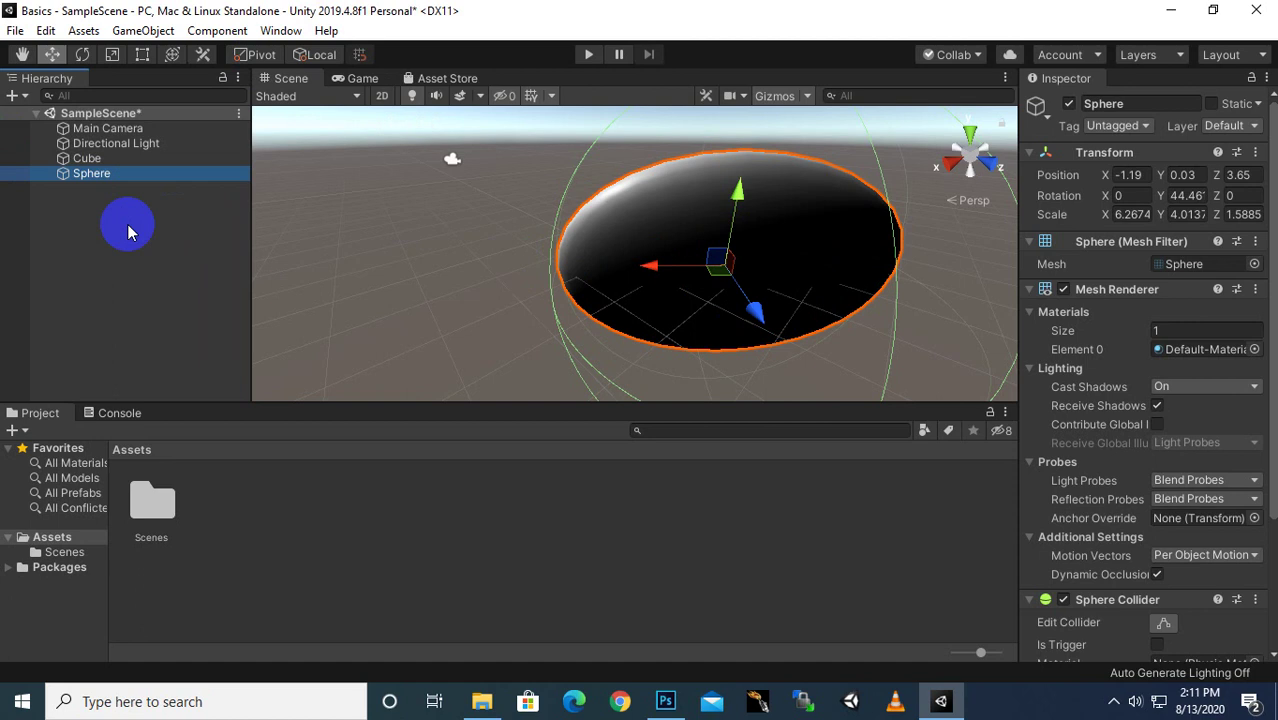
pyautogui.press('Delete')
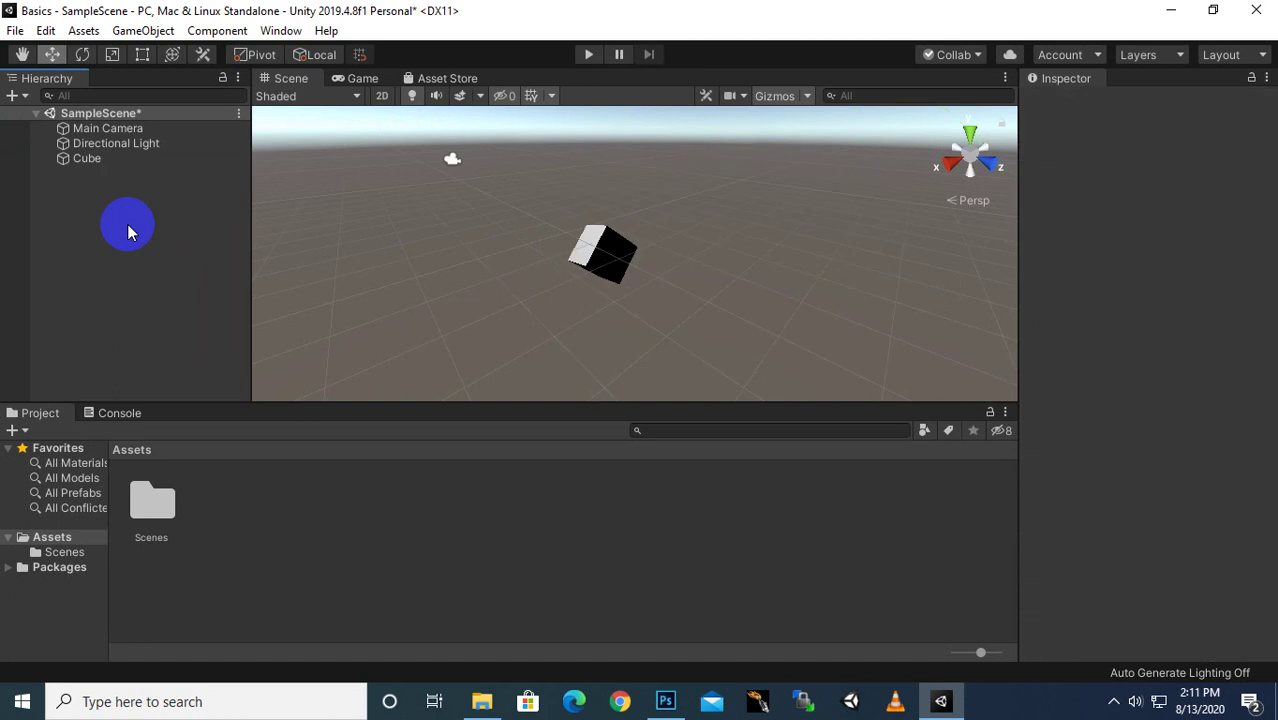
# Select the Cube and examine its components, from Transform and Mesh Renderer to Box Collider and material.
pyautogui.click(70, 158)
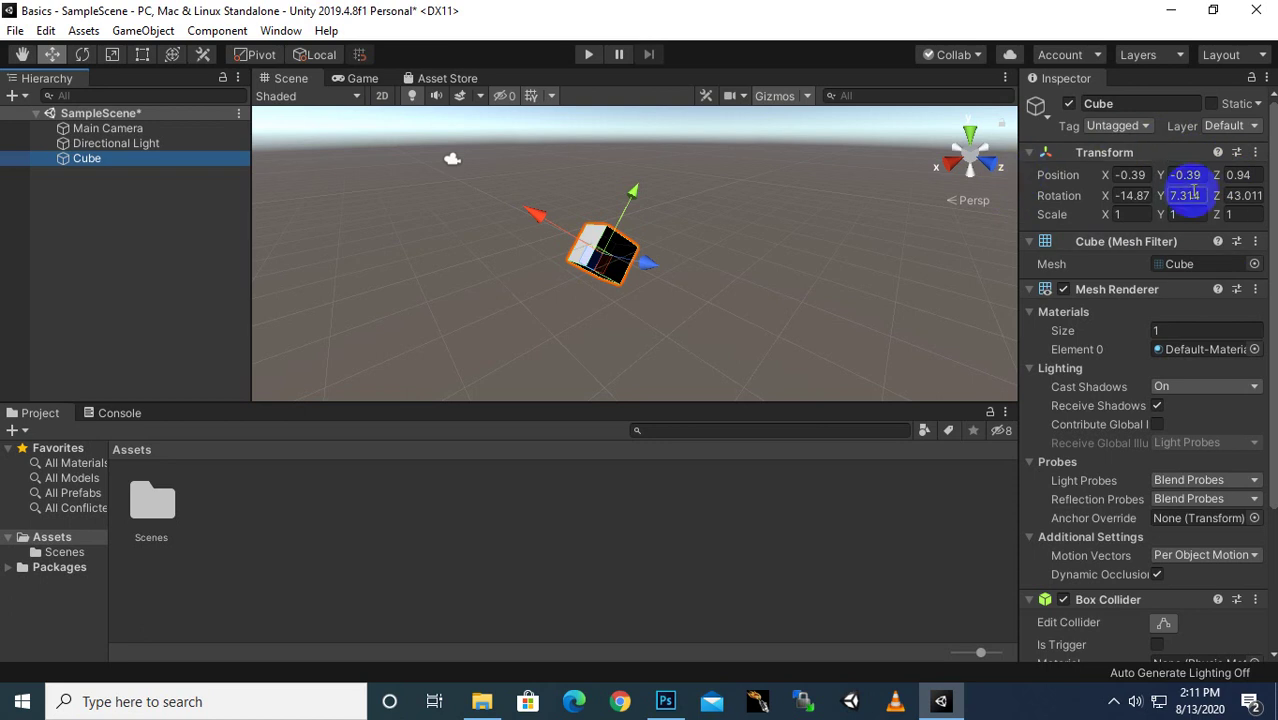
pyautogui.click(1048, 312)
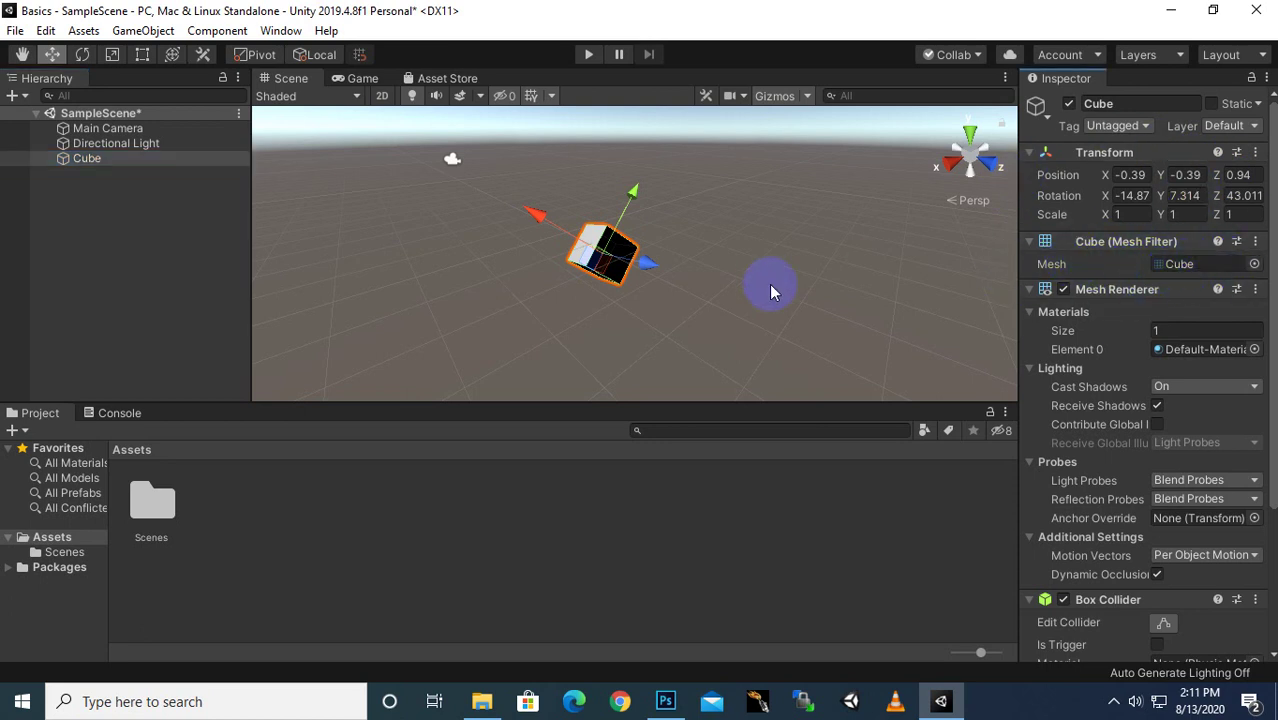
pyautogui.scroll(-3, 1113, 298)
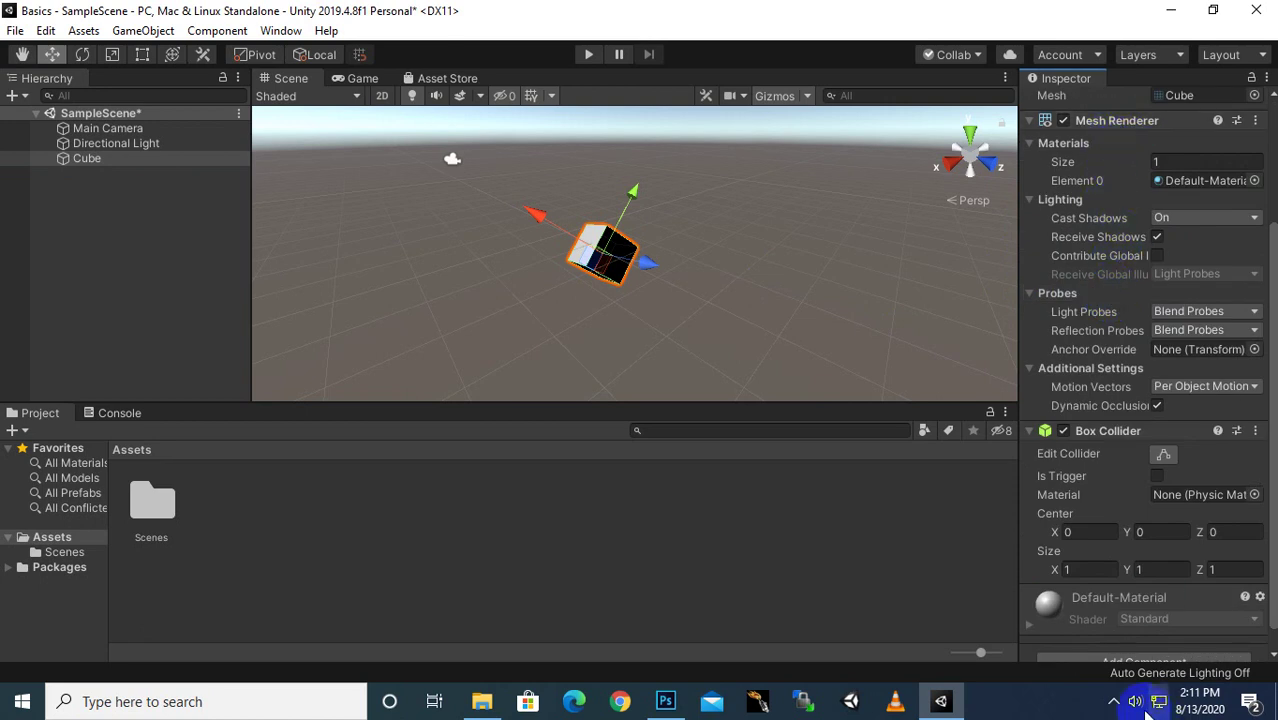
pyautogui.click(1113, 701)
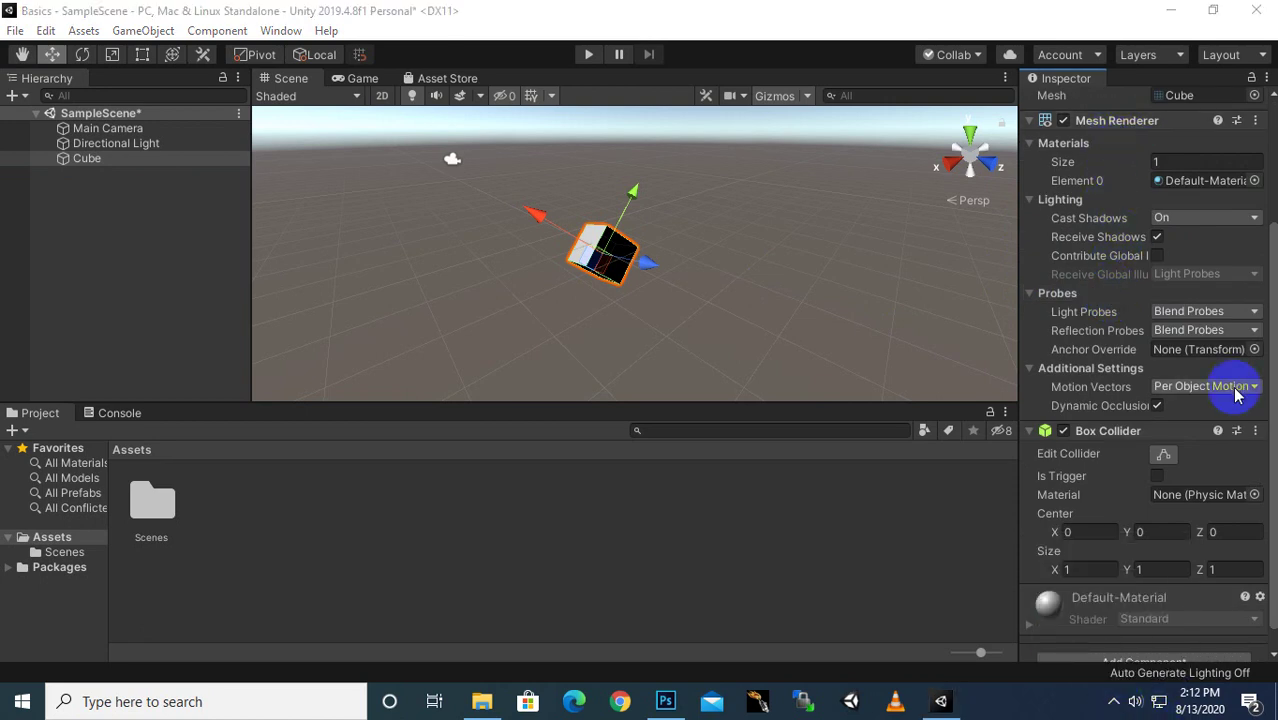
pyautogui.scroll(-1, 1065, 390)
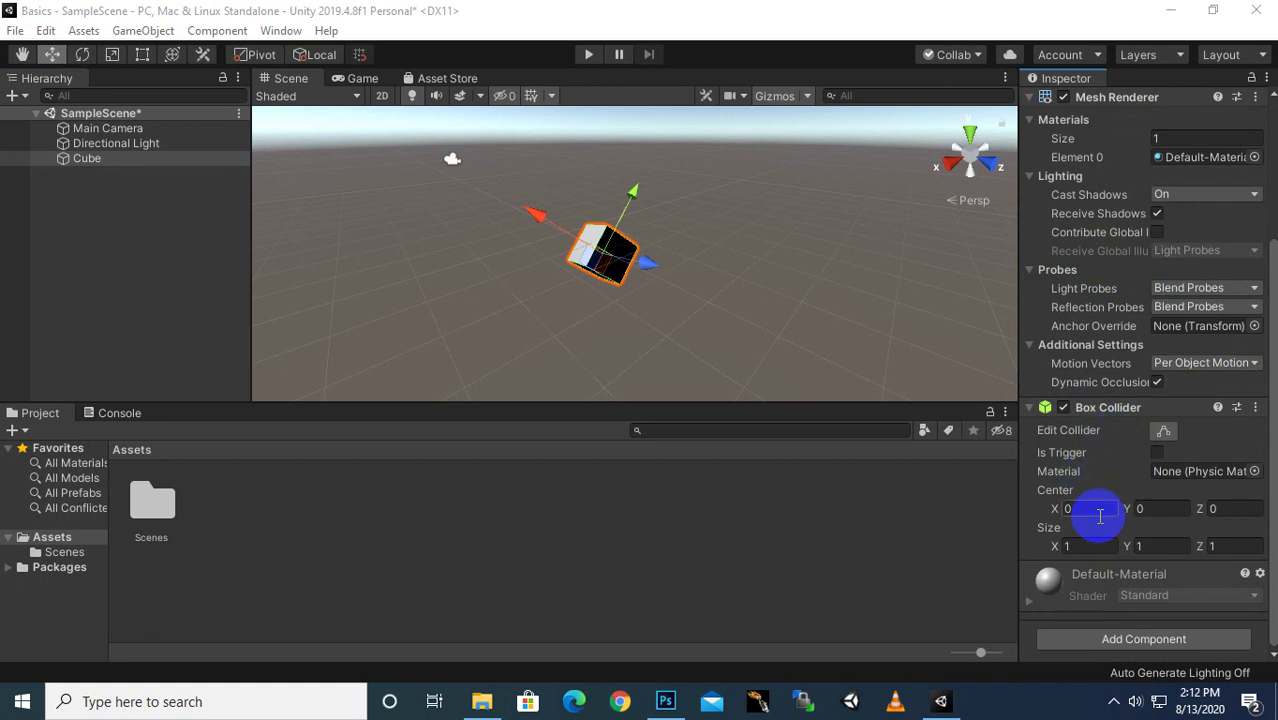
# Open the list of components that can be added to the Cube and examine the Physics and Navigation categories.
pyautogui.click(1130, 645)
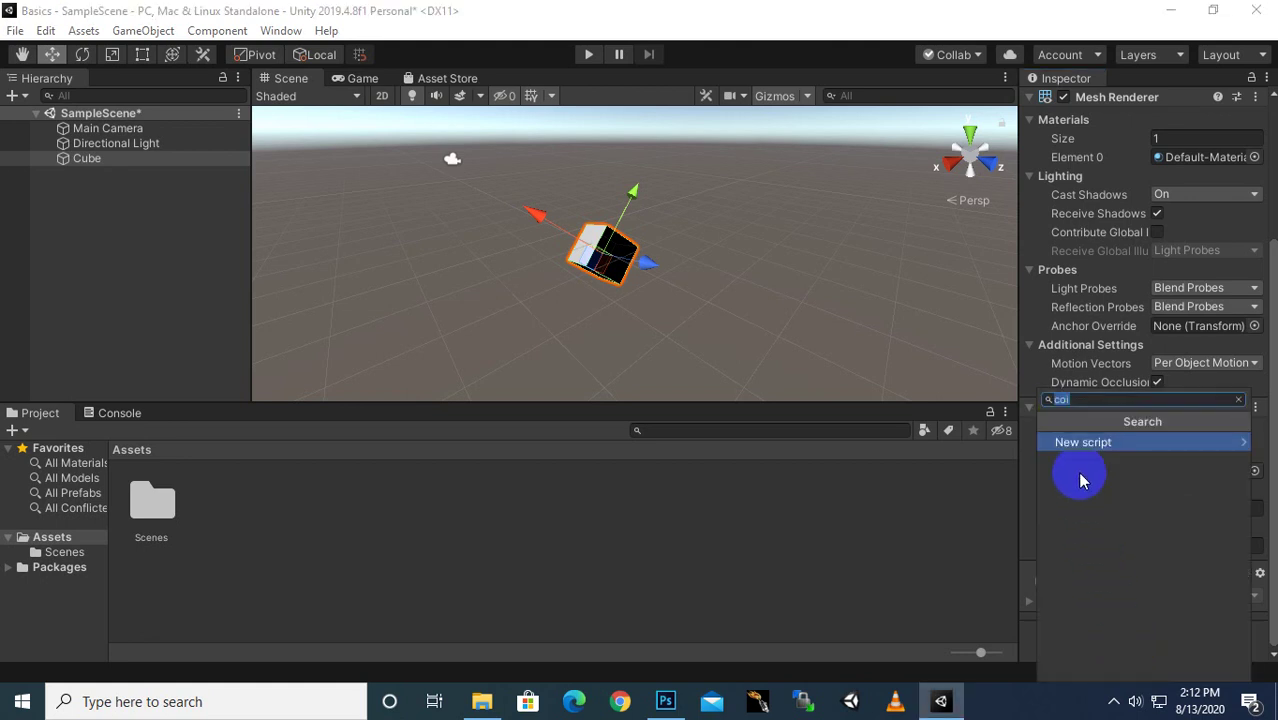
pyautogui.press('BackSpace')
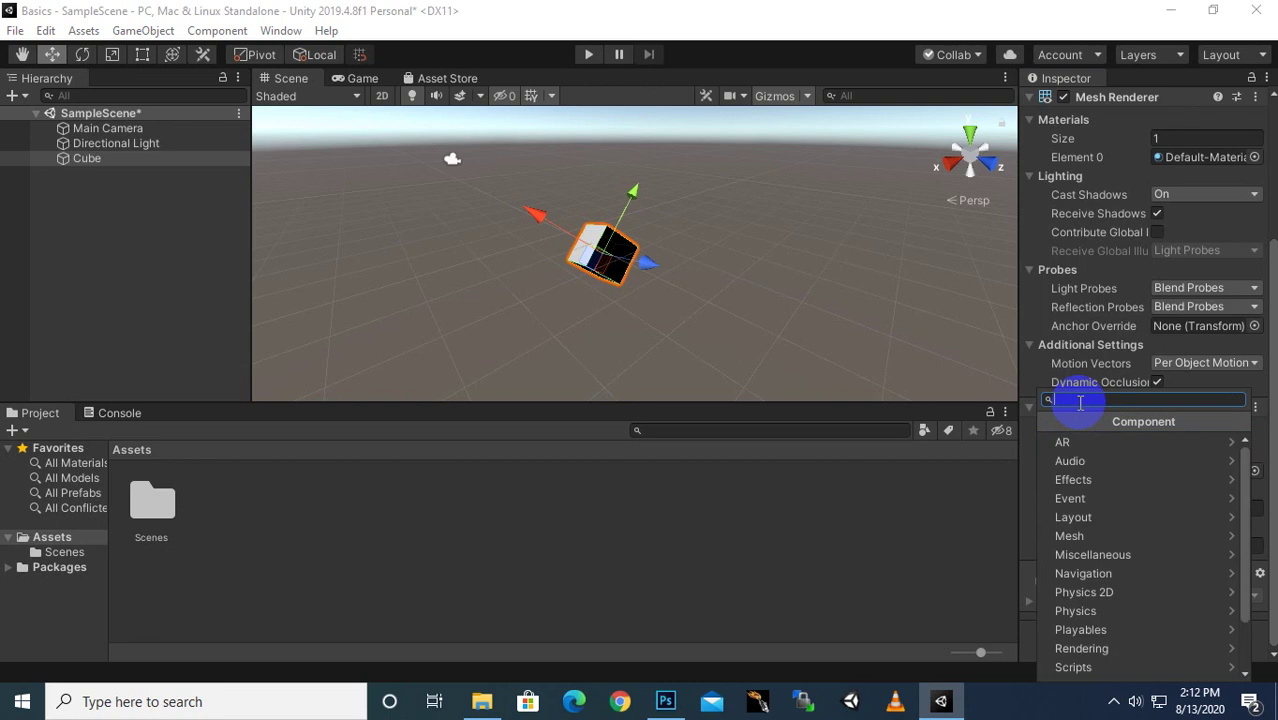
pyautogui.scroll(-1, 1110, 515)
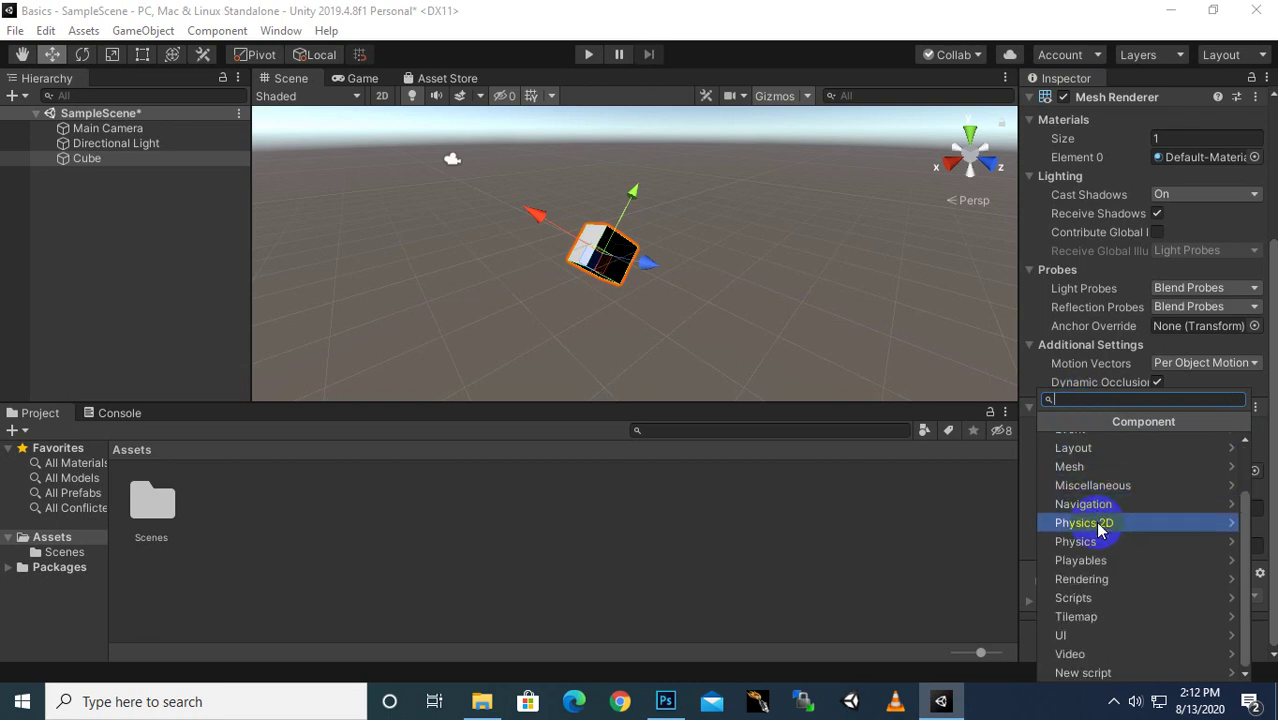
pyautogui.click(1099, 541)
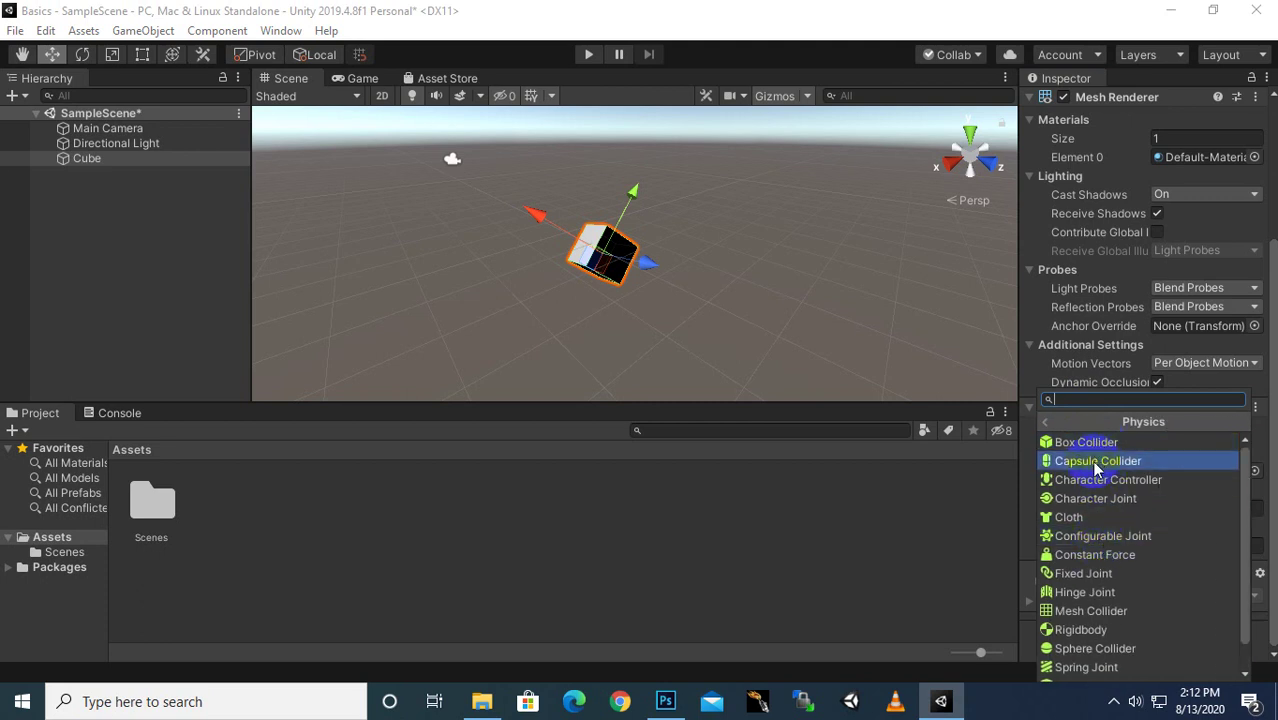
pyautogui.scroll(-1, 1085, 525)
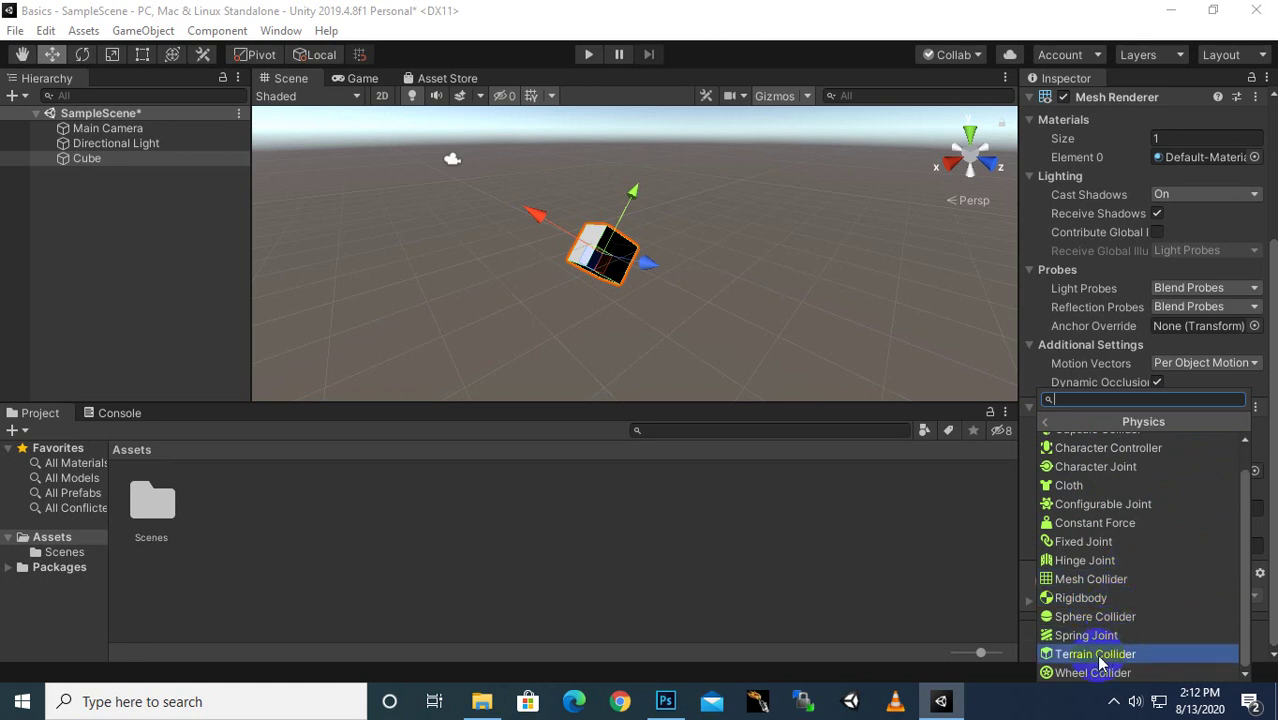
pyautogui.scroll(1, 1090, 650)
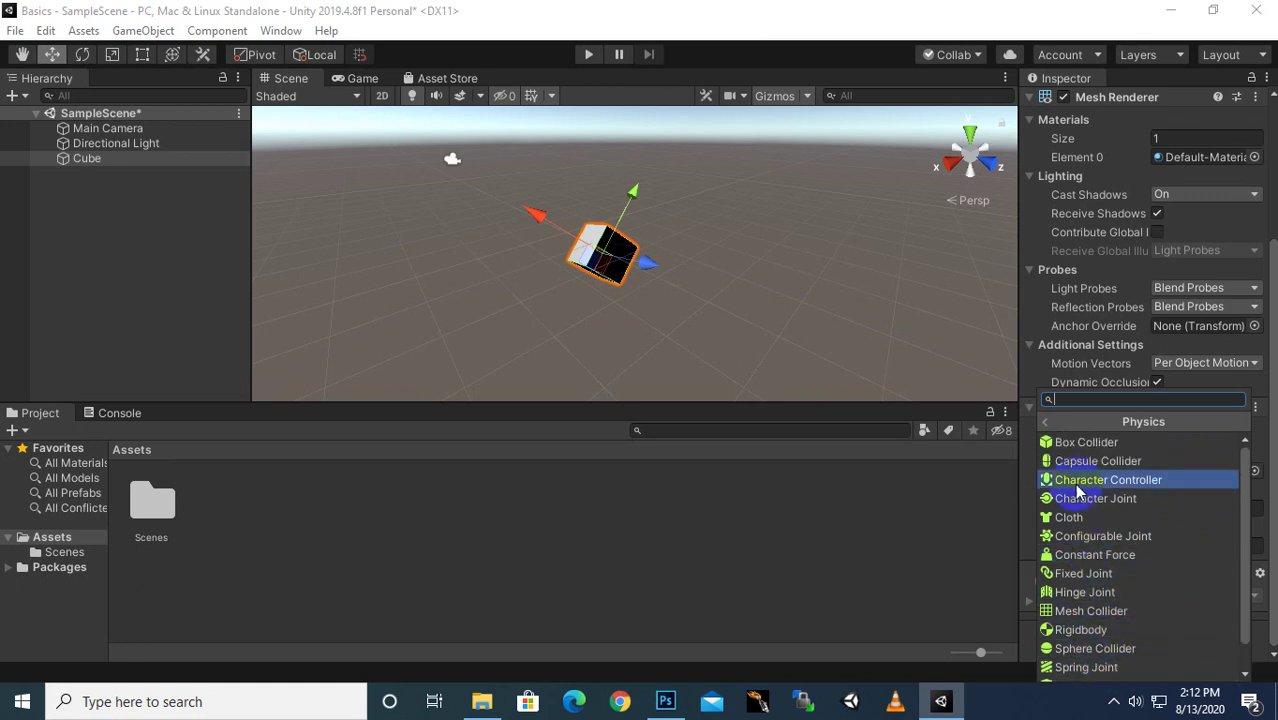
pyautogui.click(1046, 422)
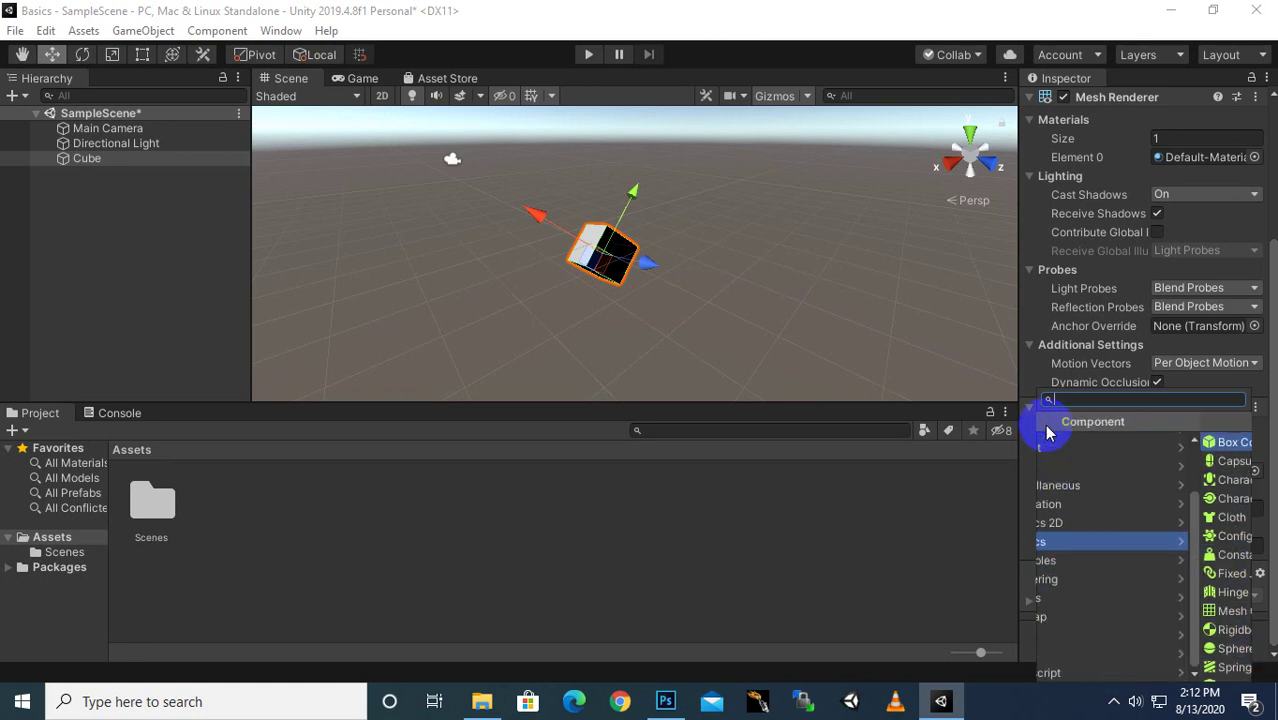
pyautogui.click(1083, 507)
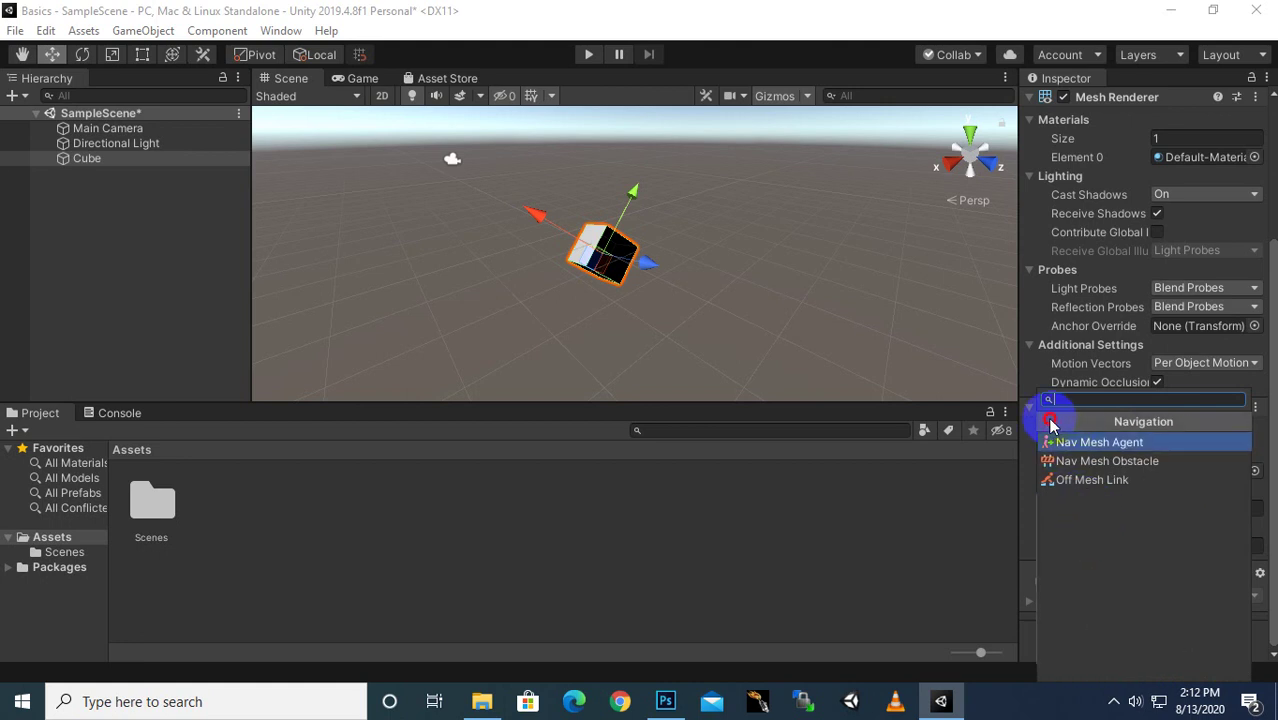
pyautogui.click(1050, 421)
pyautogui.scroll(3, 1085, 478)
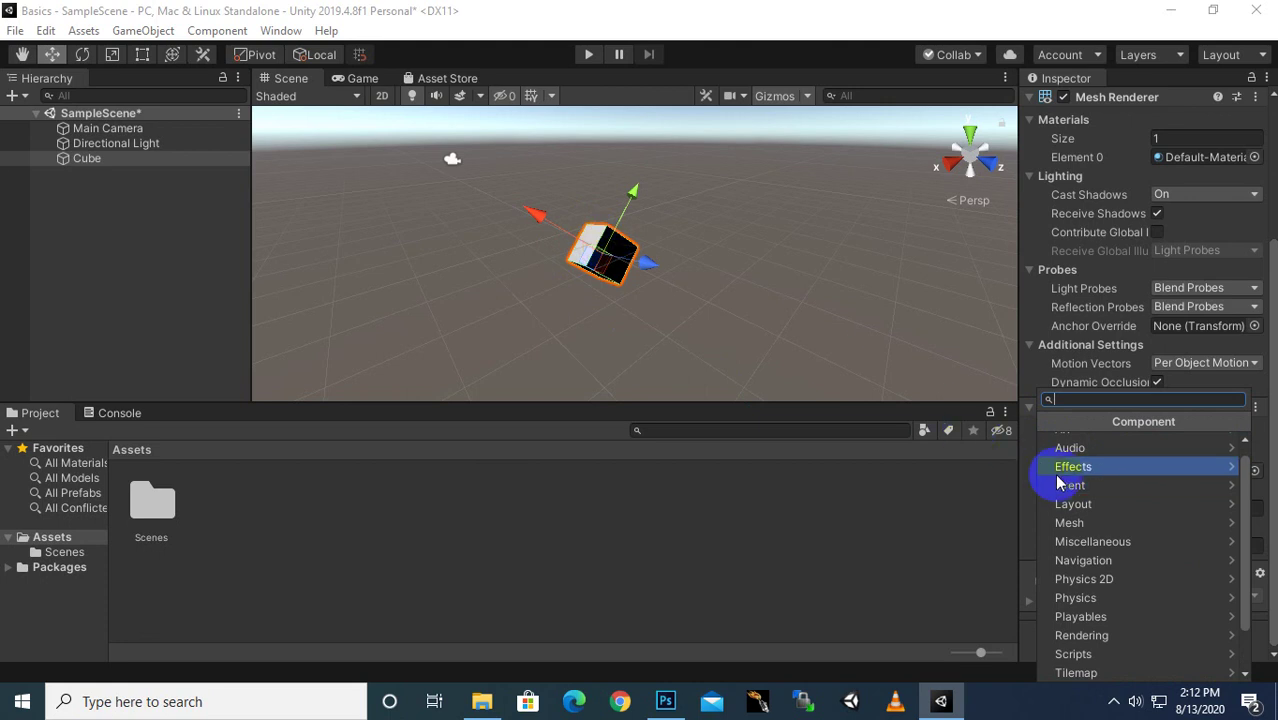
# Examine the Audio, Effects and Event component categories without adding anything, and collapse the Cube's Box Collider settings.
pyautogui.click(1079, 450)
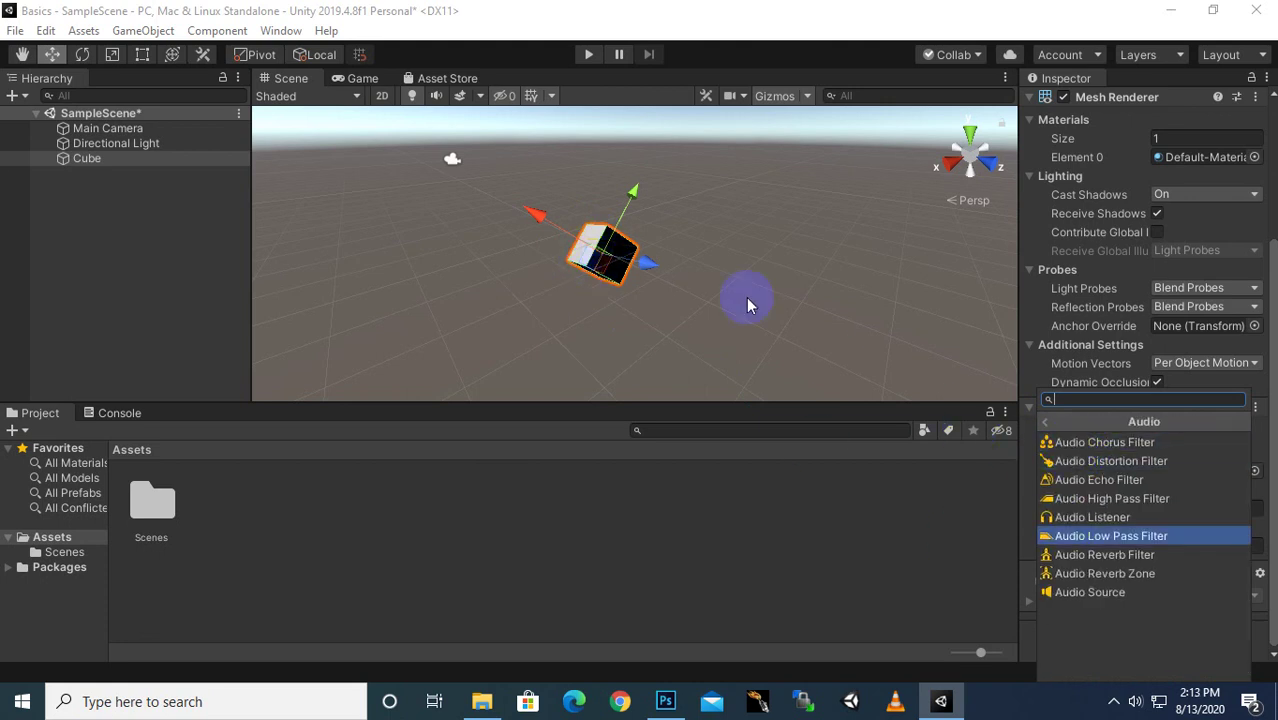
pyautogui.click(1047, 421)
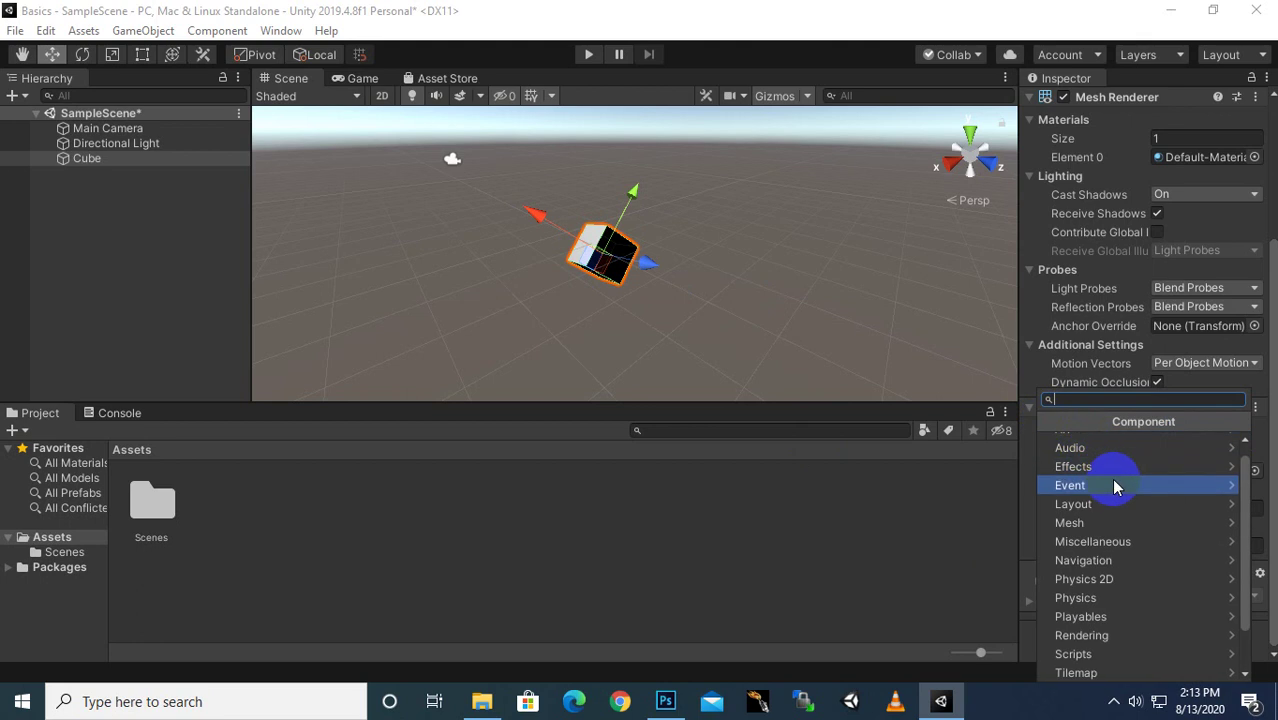
pyautogui.click(1073, 466)
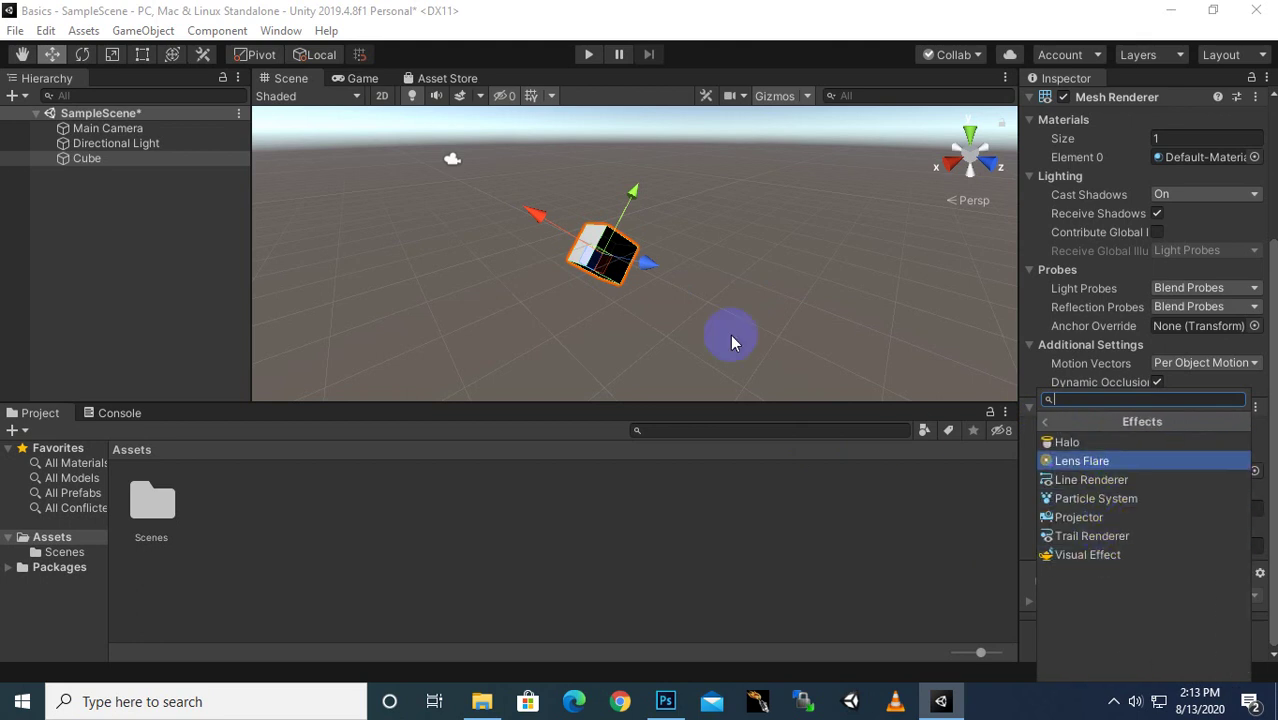
pyautogui.click(1045, 424)
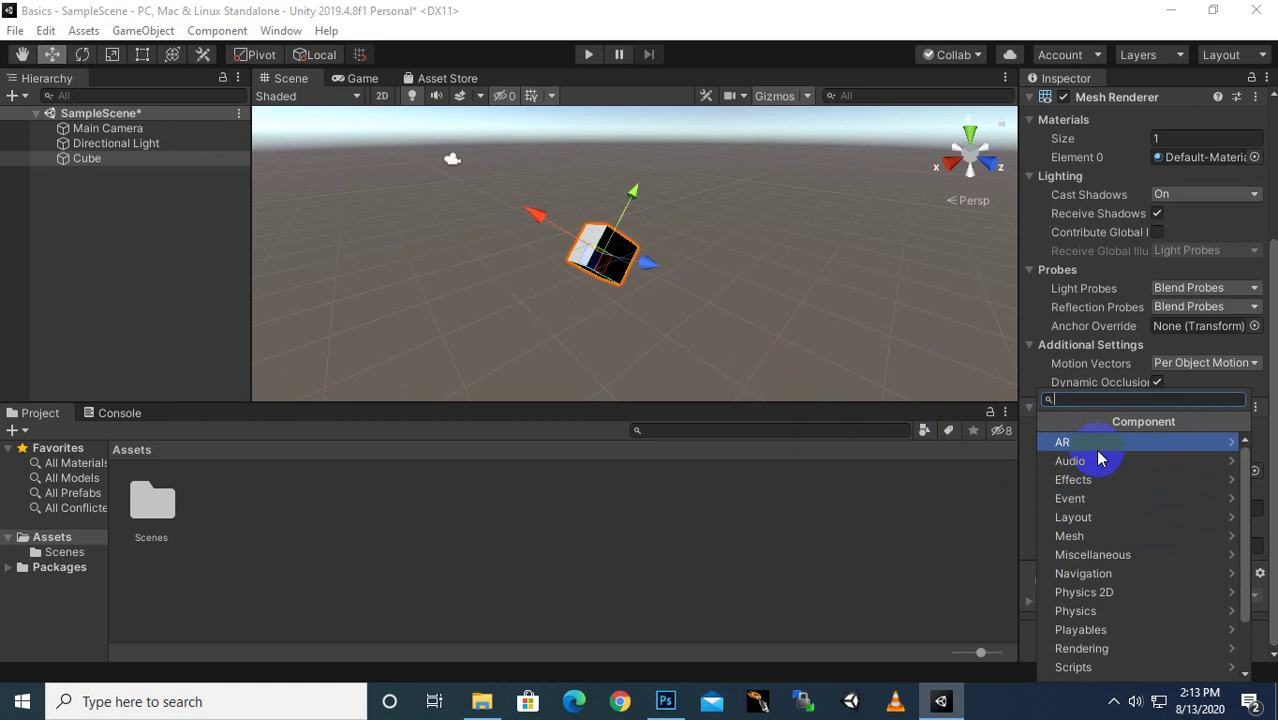
pyautogui.click(1095, 502)
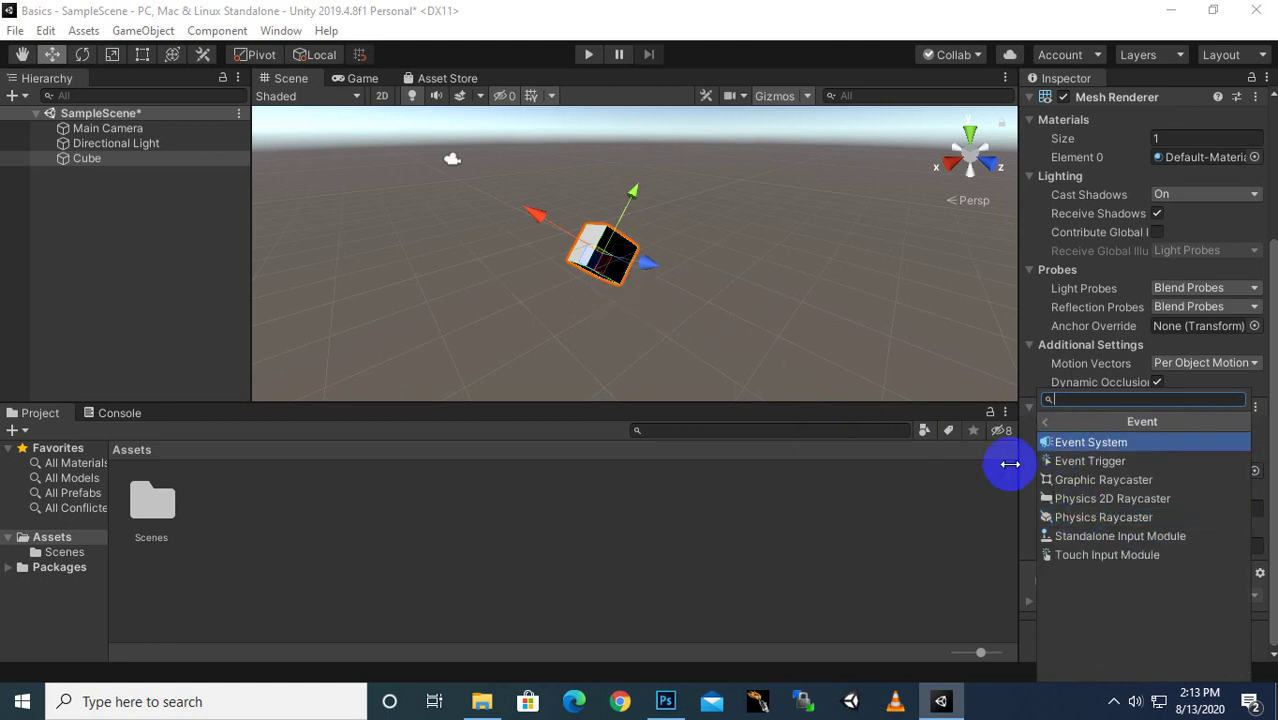
pyautogui.click(1045, 422)
pyautogui.scroll(-2, 1090, 515)
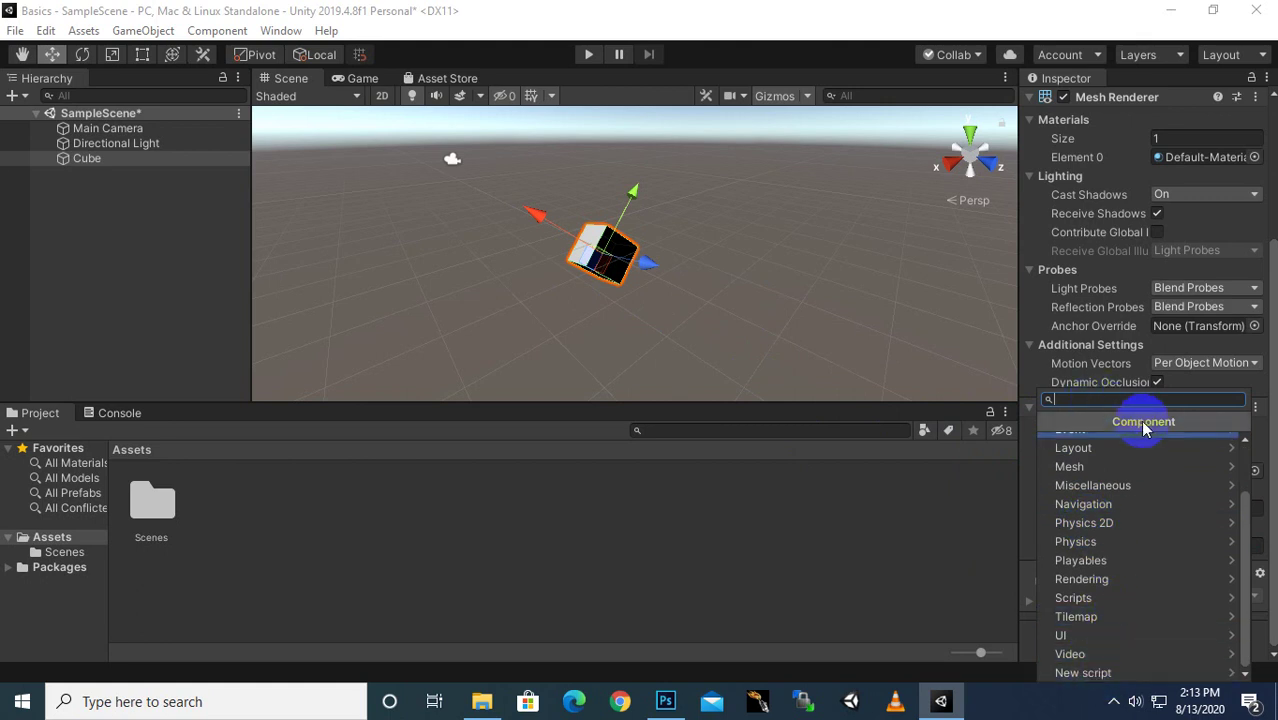
pyautogui.click(1267, 410)
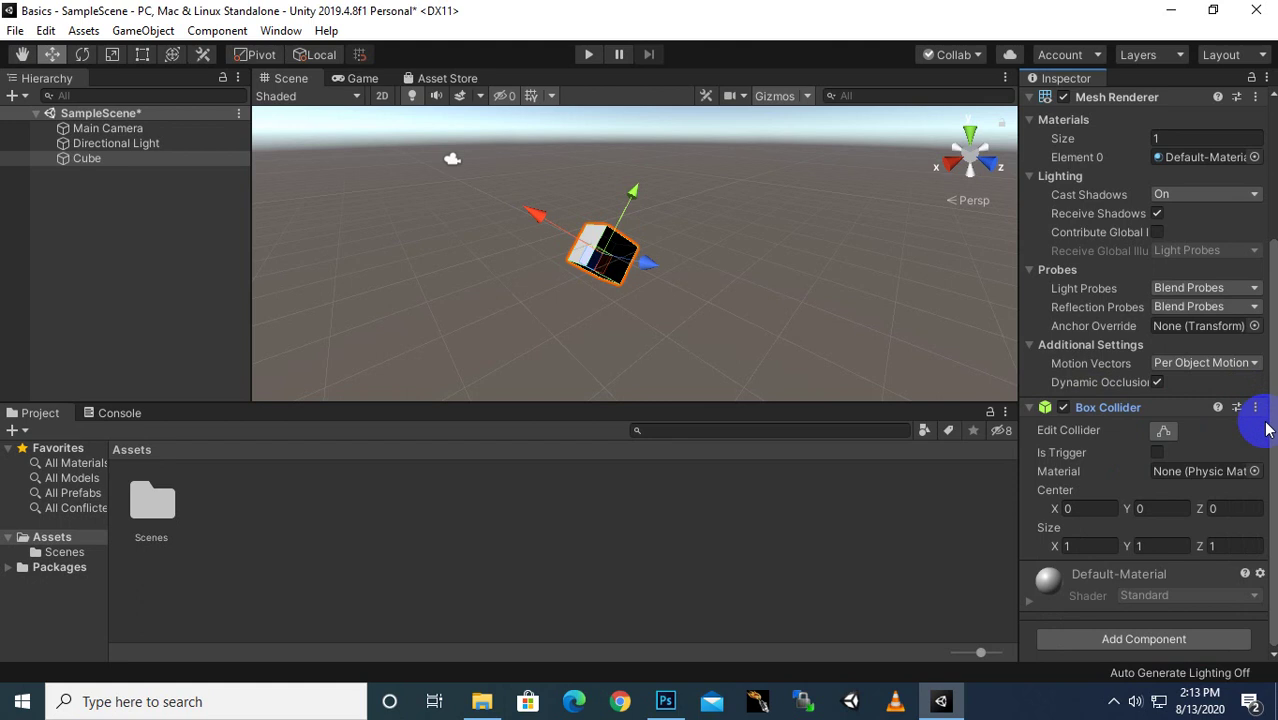
pyautogui.click(1264, 418)
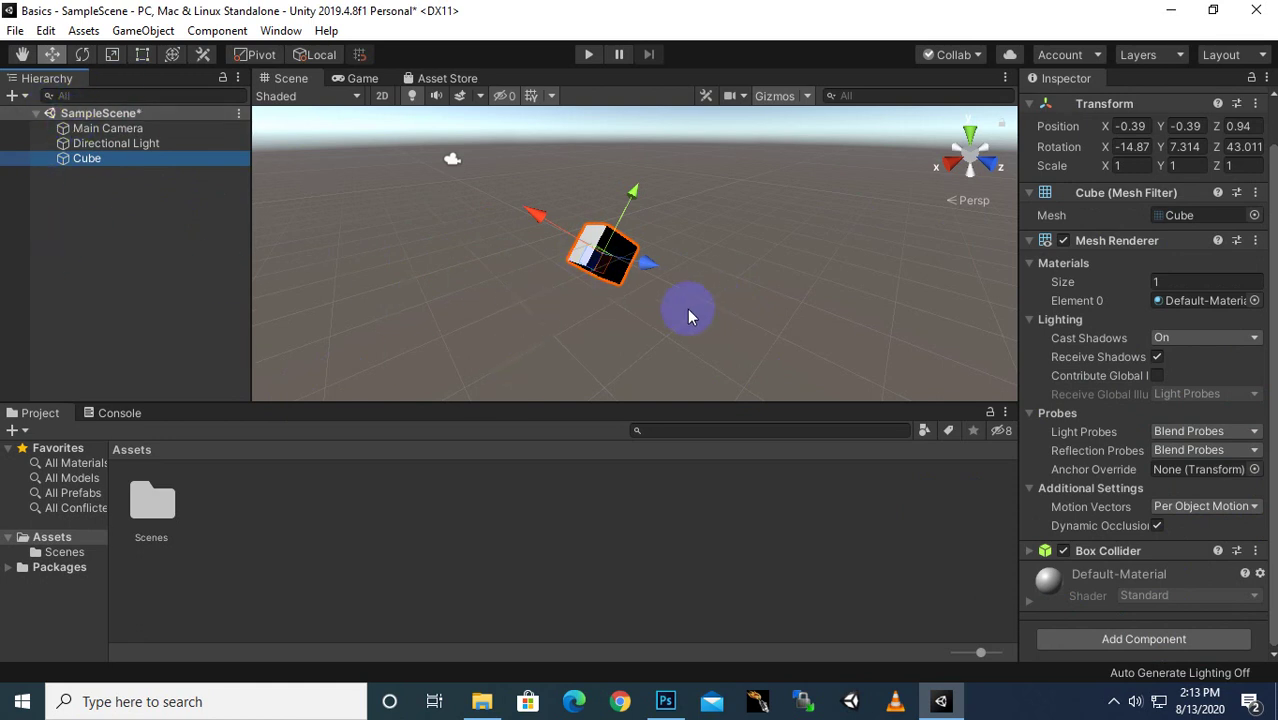
# Create a Plane in the scene.
pyautogui.rightClick(133, 219)
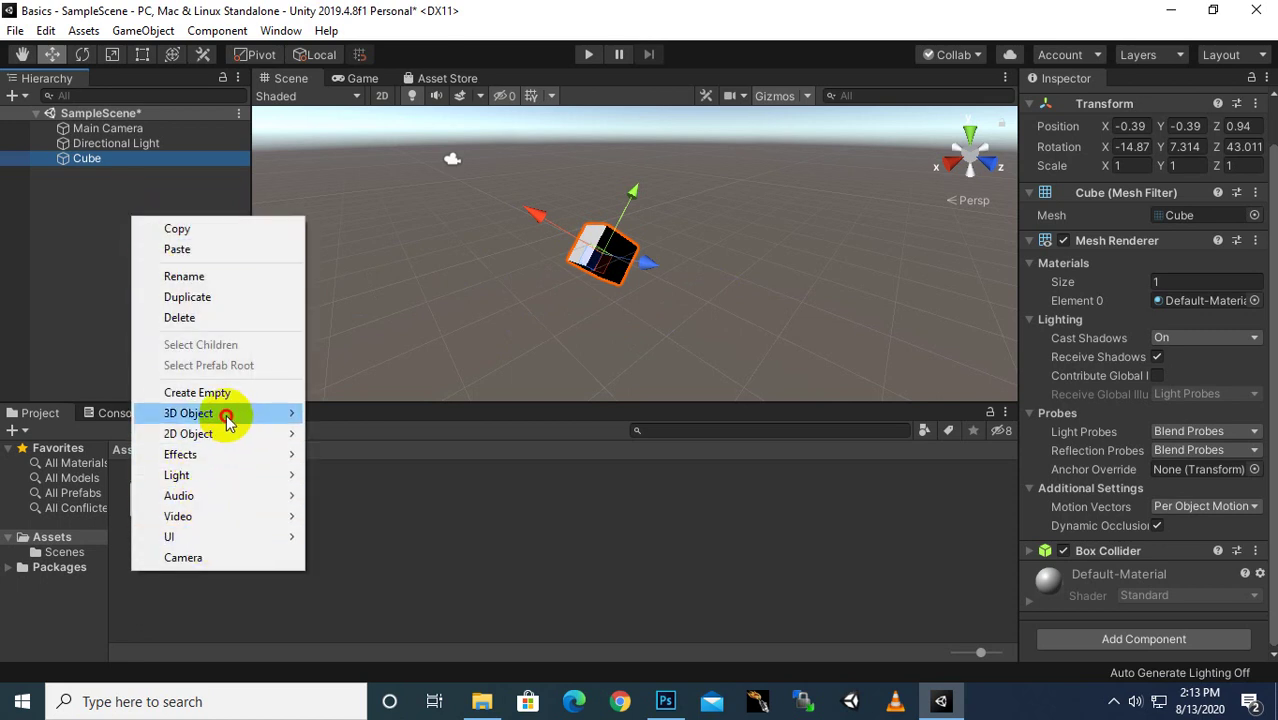
pyautogui.moveTo(230, 413)
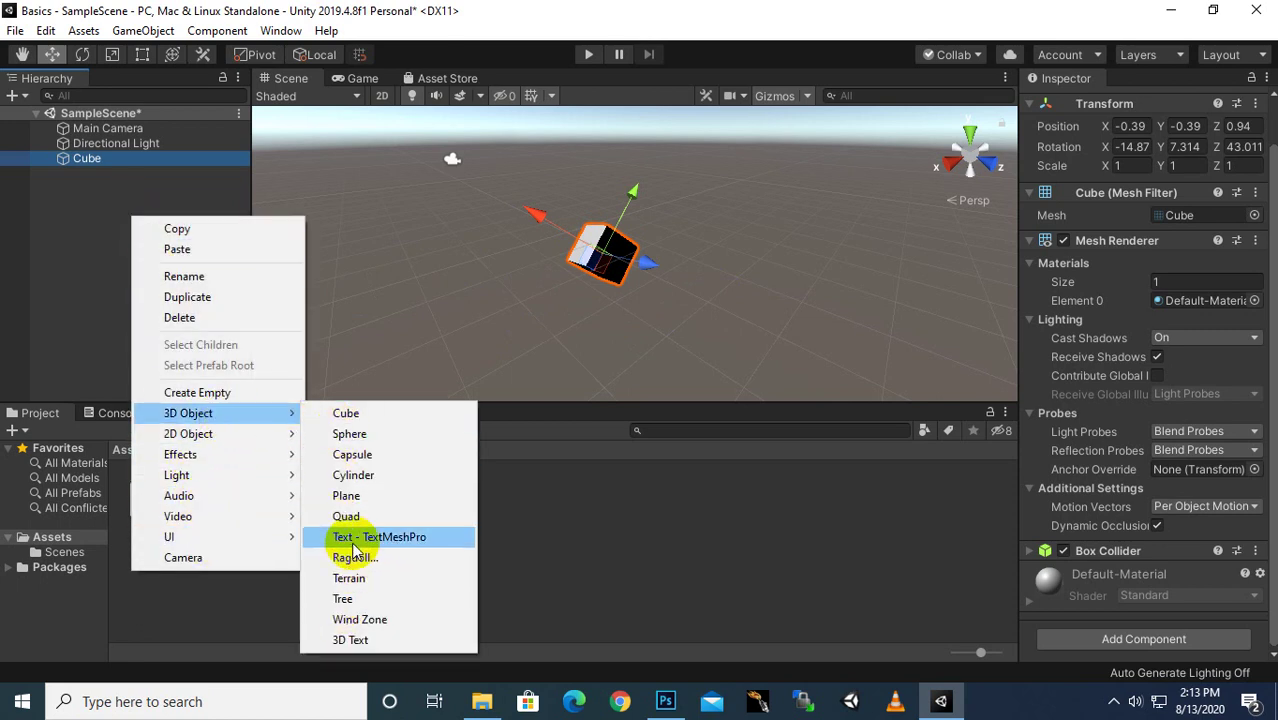
pyautogui.click(346, 495)
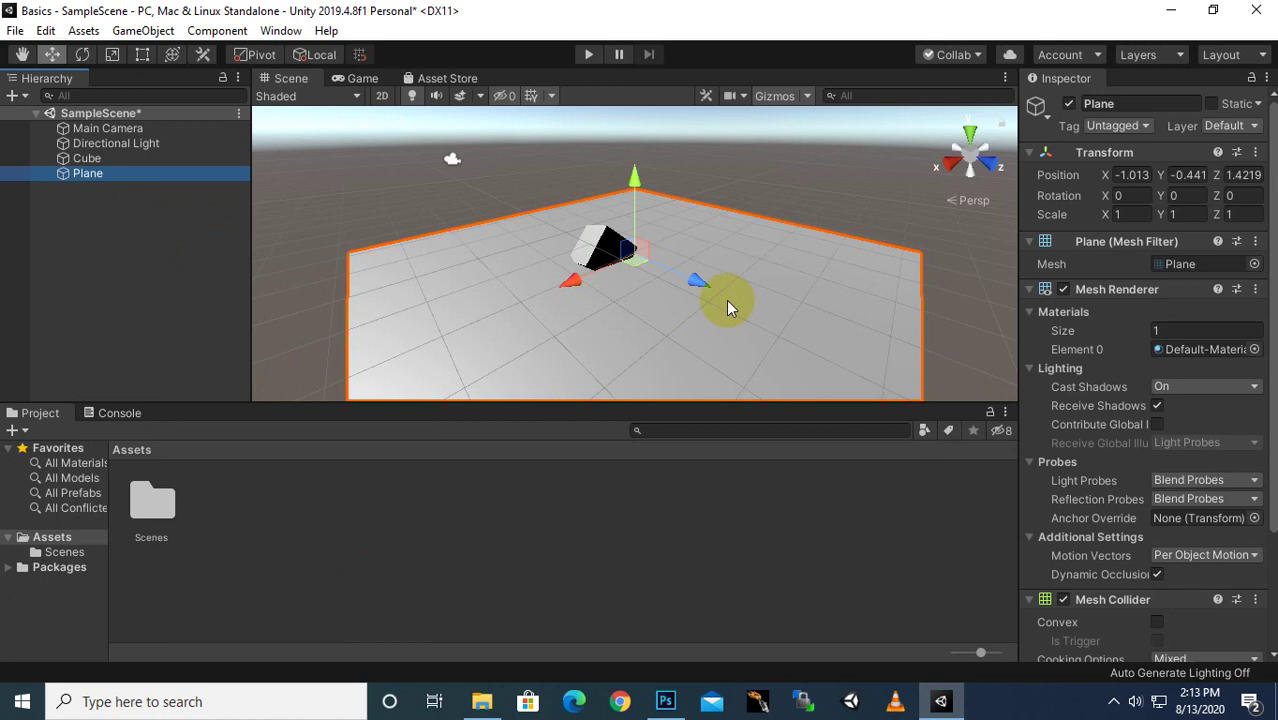
# Set the Plane's position to X 0, Y 0, Z 0.
pyautogui.click(1133, 175)
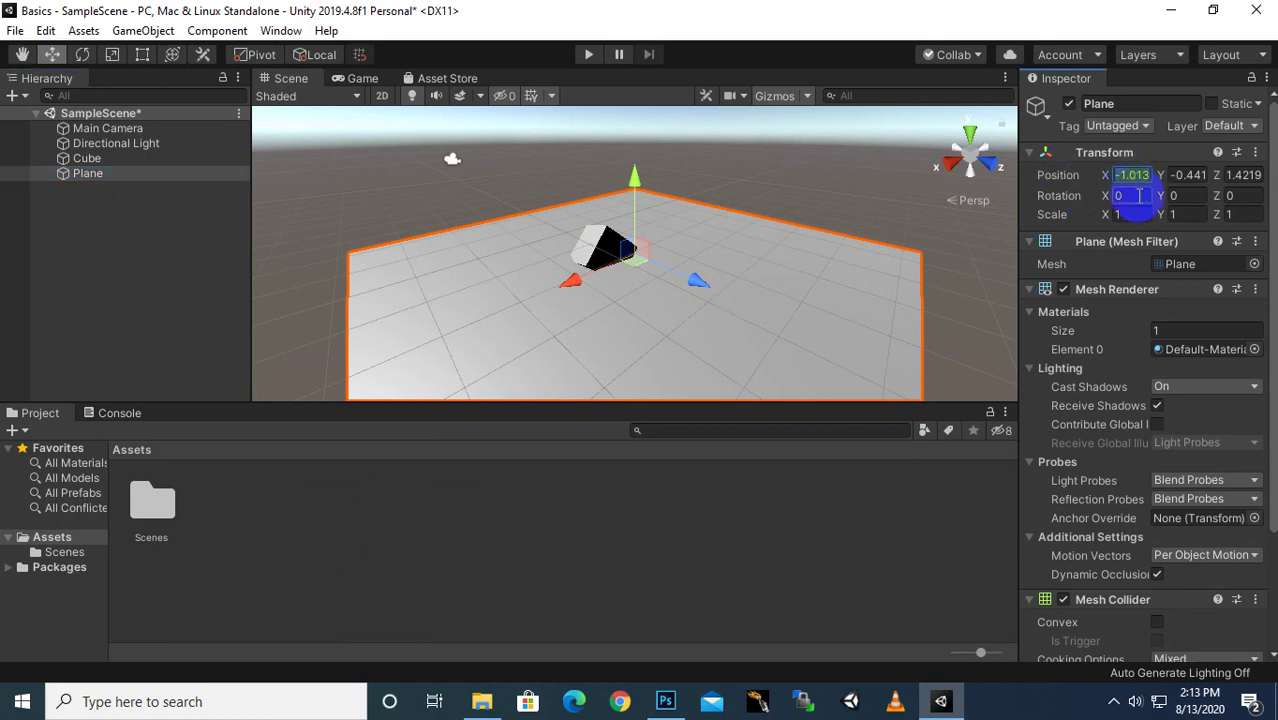
pyautogui.write('0')
pyautogui.click(1184, 175)
pyautogui.write('0')
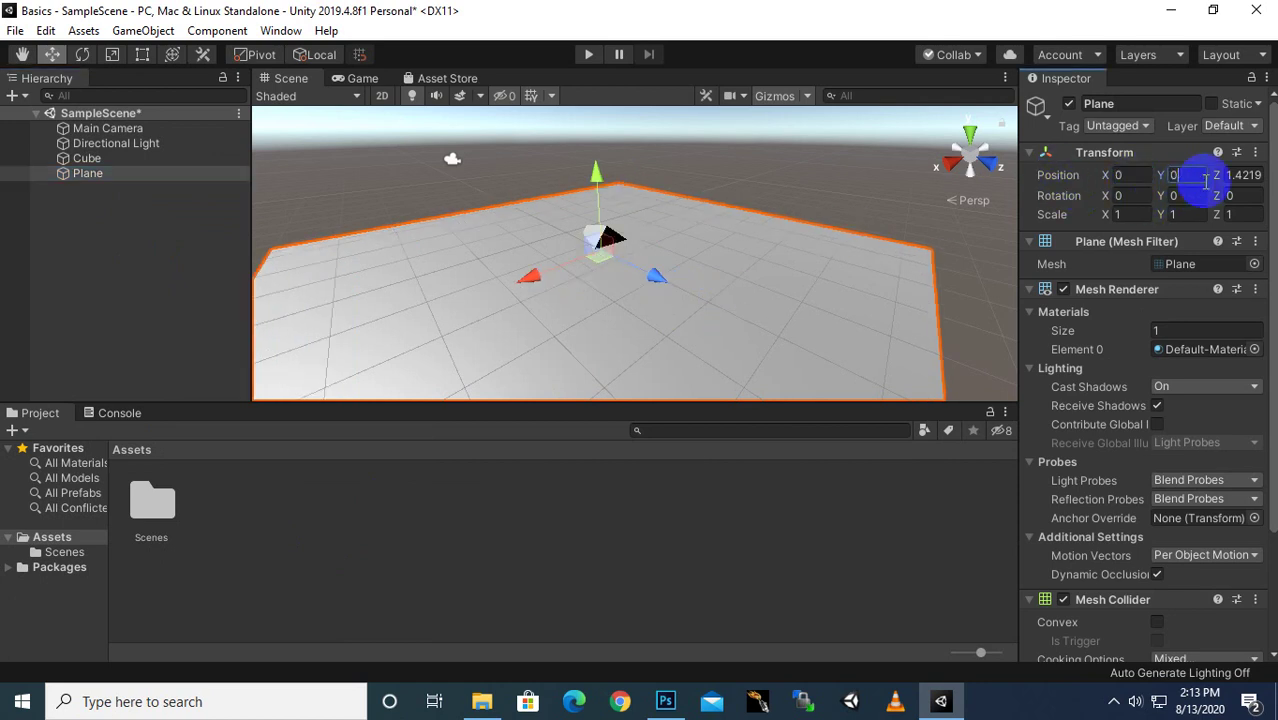
pyautogui.click(1243, 175)
pyautogui.write('0')
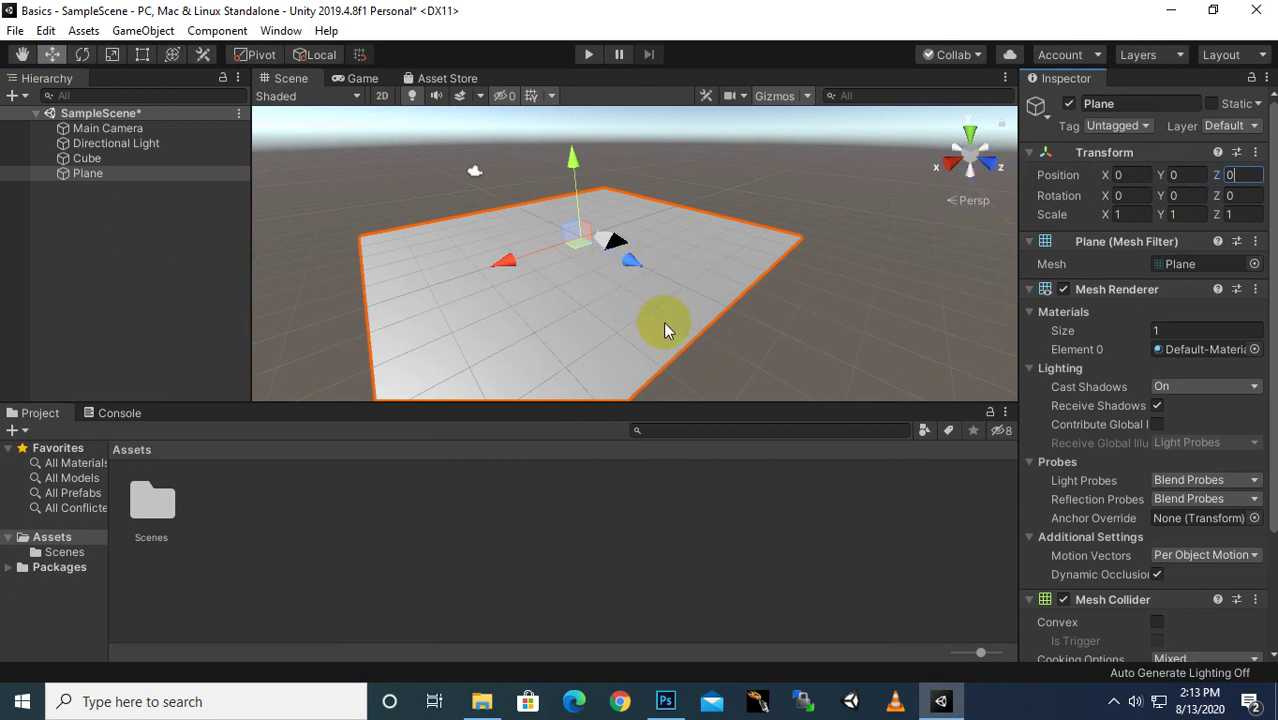
# Select the Cube on the Plane and delete it from the scene.
pyautogui.keyDown('alt'); pyautogui.moveTo(674, 365); pyautogui.dragTo(227, 343); pyautogui.keyUp('alt')
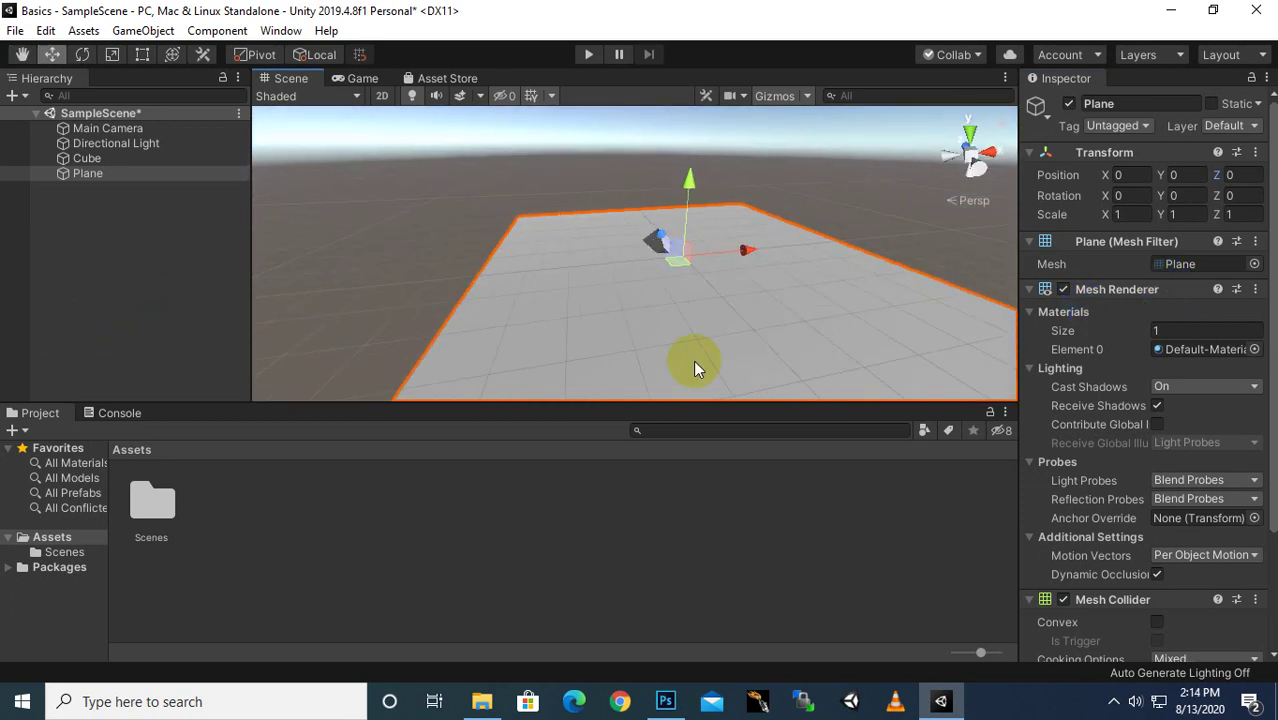
pyautogui.moveTo(600, 208); pyautogui.dragTo(569, 271, button='middle')
pyautogui.scroll(5, 606, 323)
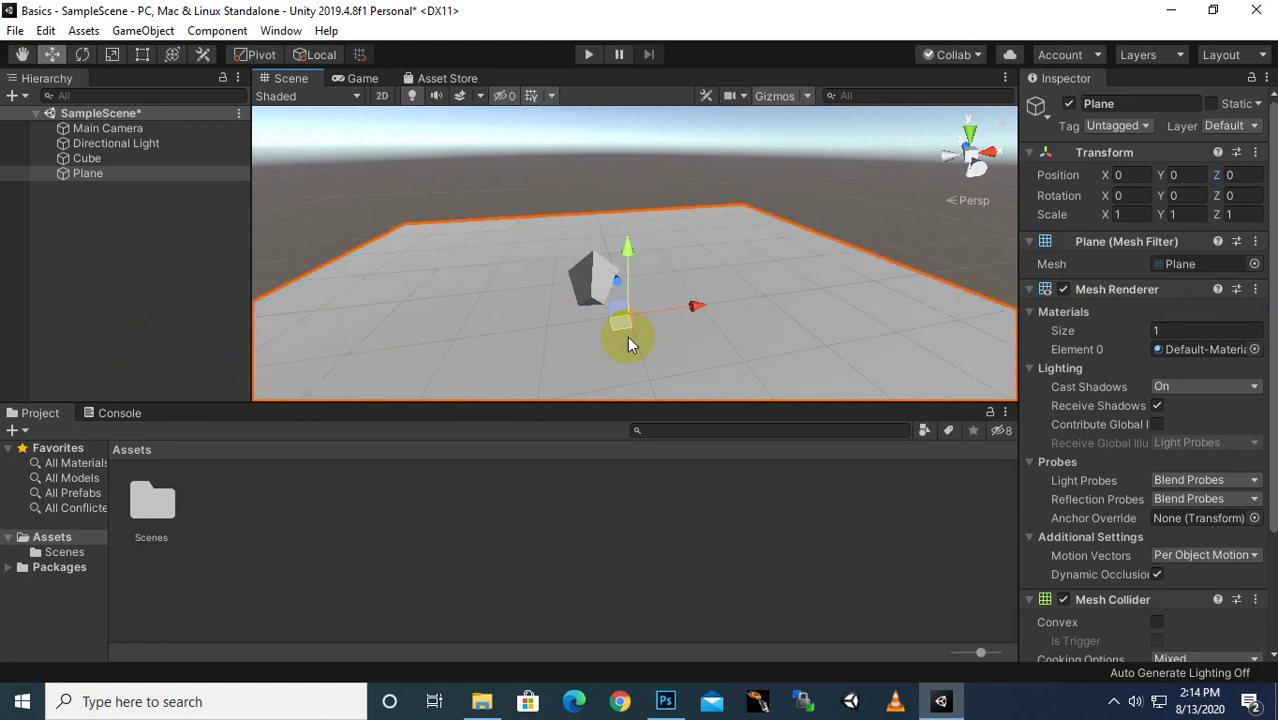
pyautogui.click(589, 294)
pyautogui.moveTo(592, 305); pyautogui.dragTo(672, 216)
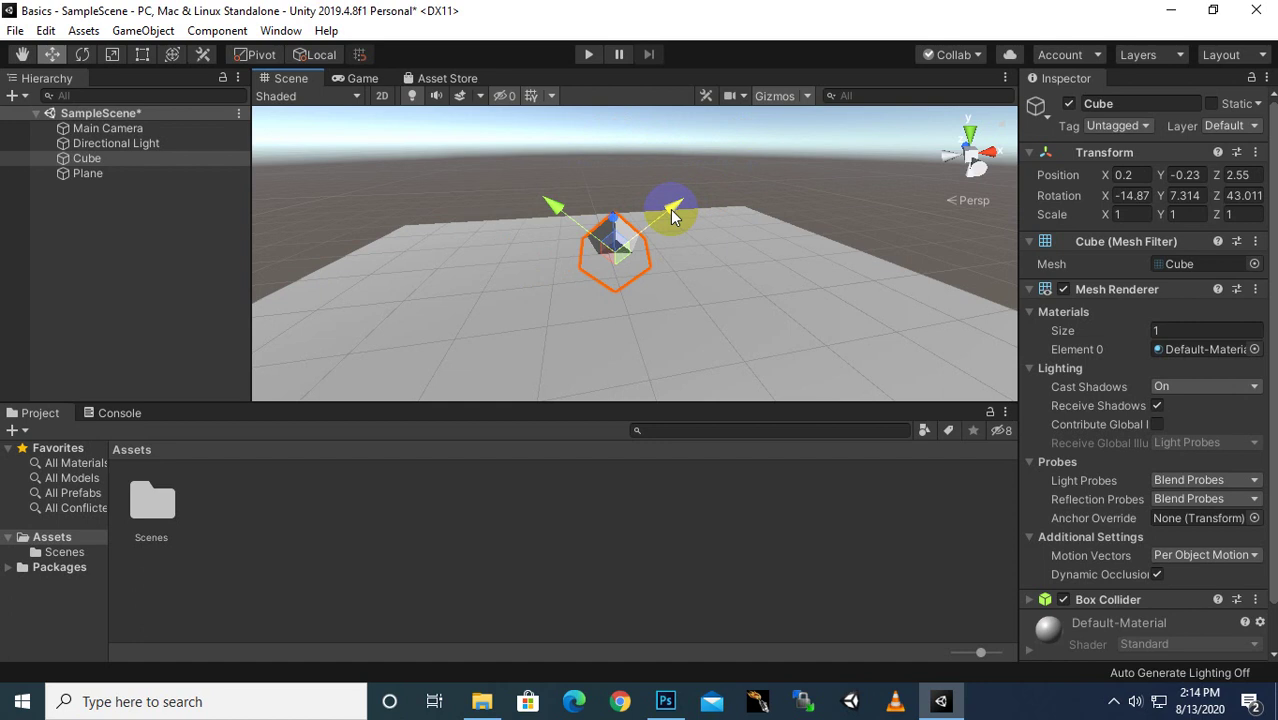
pyautogui.press('Delete')
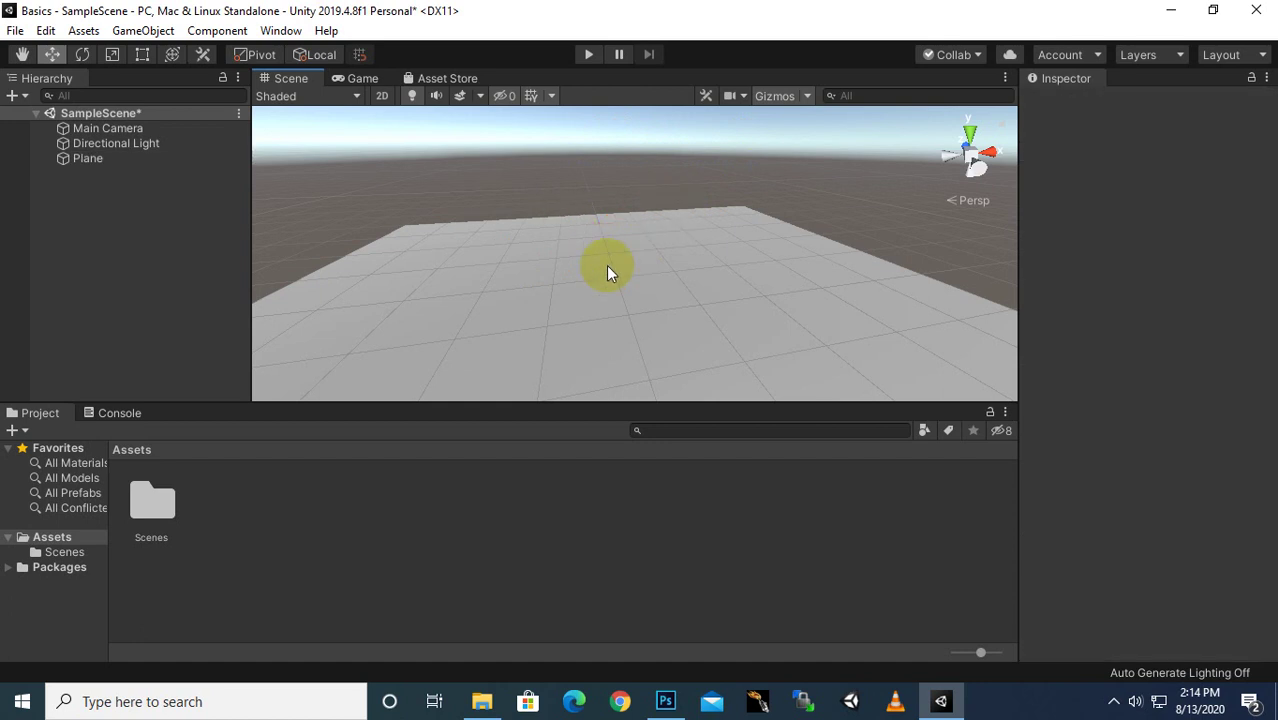
# Create a Sphere and move it above the Plane to about X 0.09, Y 1.51.
pyautogui.rightClick(106, 205)
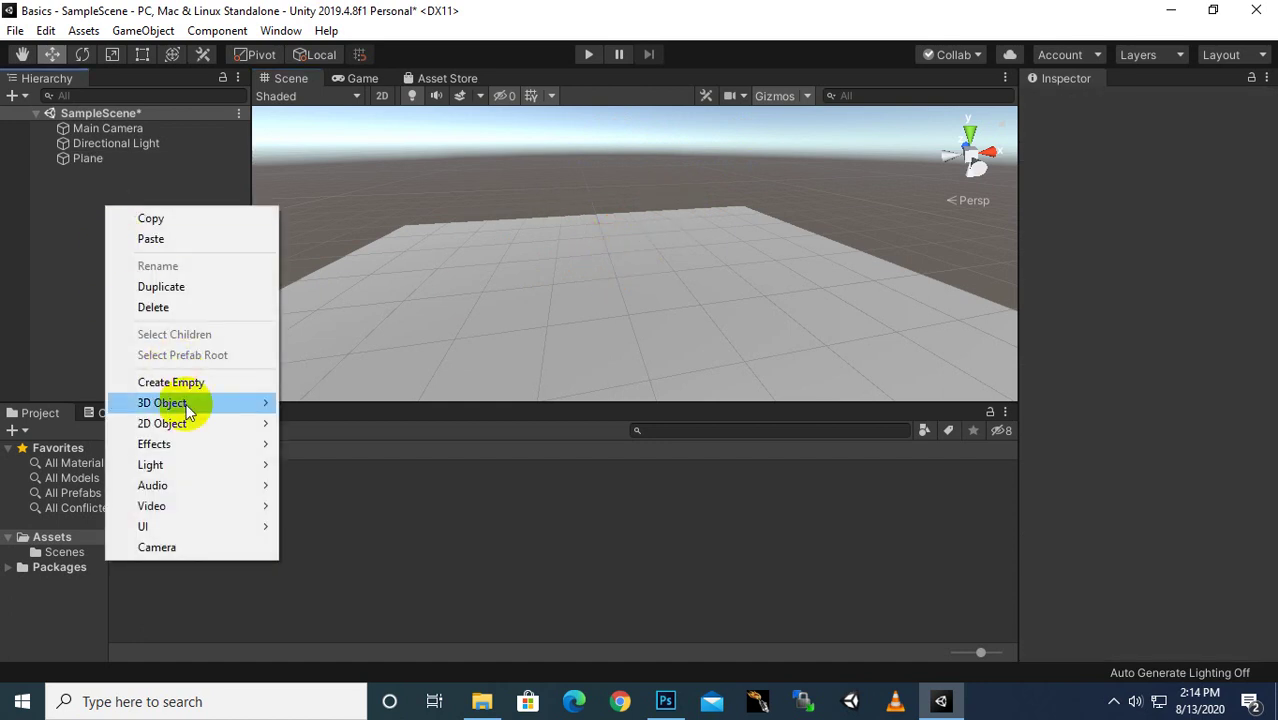
pyautogui.moveTo(177, 403)
pyautogui.click(327, 424)
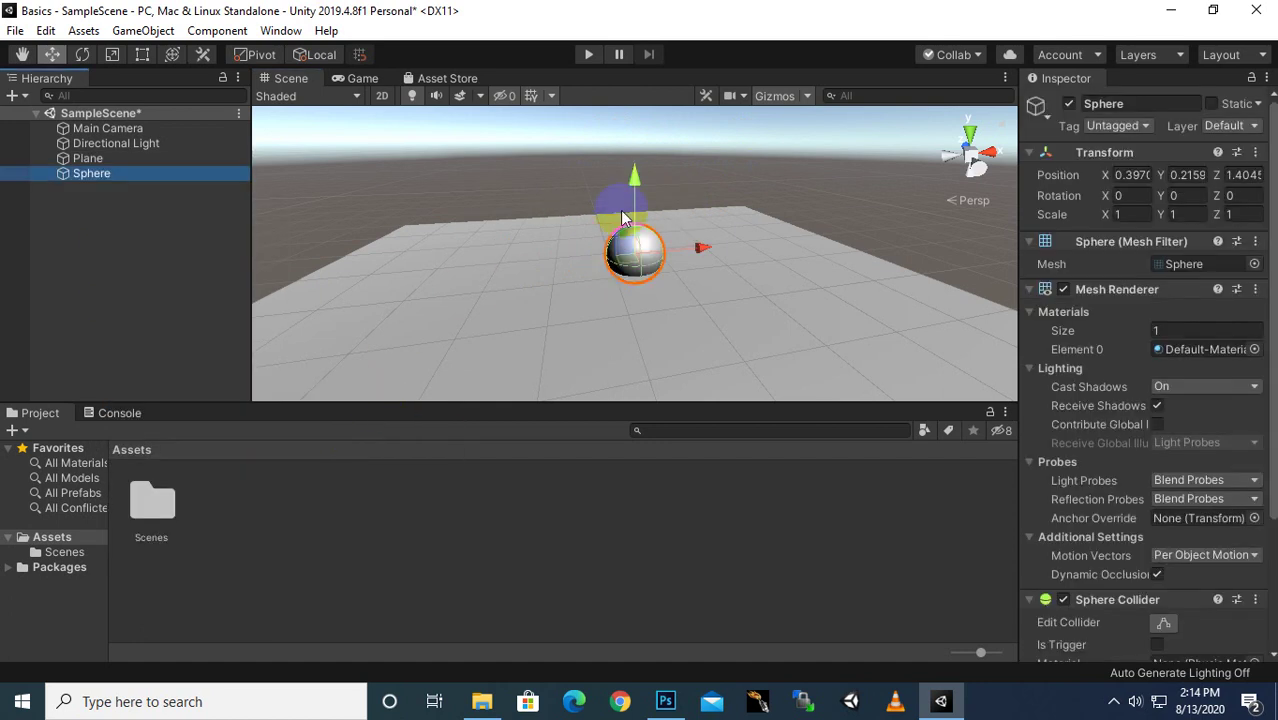
pyautogui.moveTo(647, 180); pyautogui.dragTo(668, 132)
pyautogui.moveTo(706, 178); pyautogui.dragTo(686, 180)
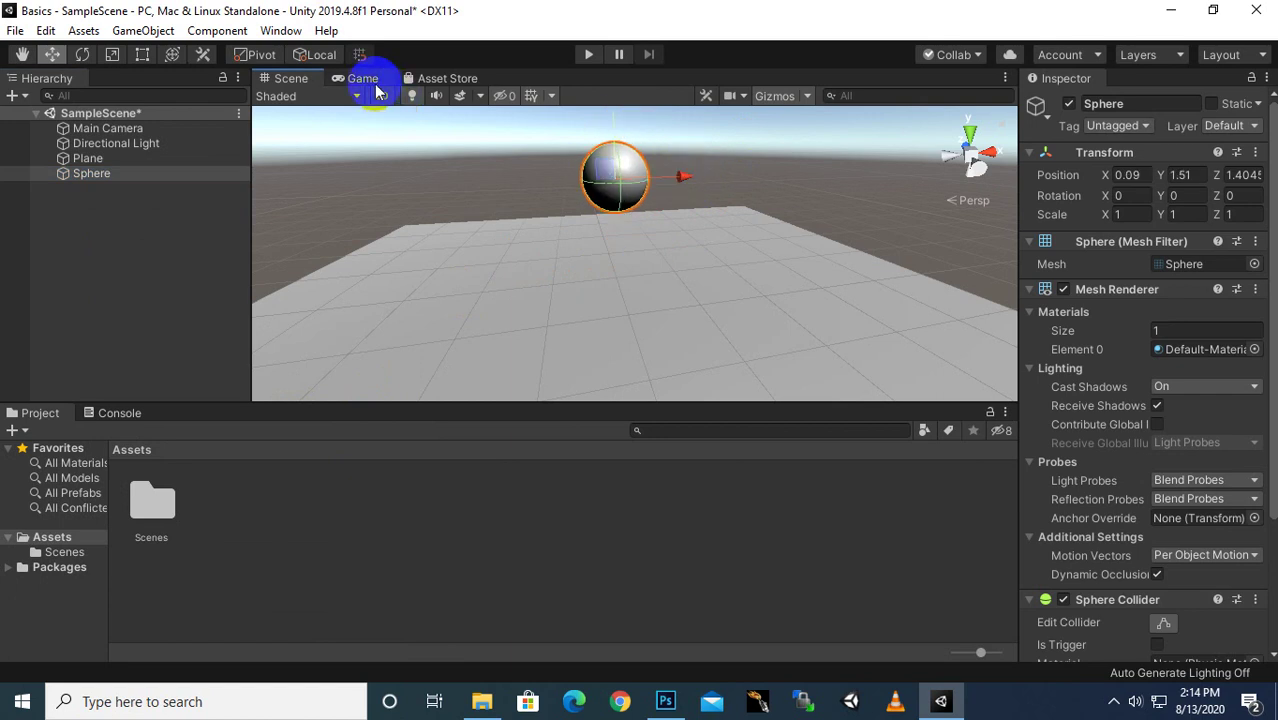
# Check the framing in the Game view and move the Main Camera closer to the Sphere, to about Z -3.43.
pyautogui.click(364, 80)
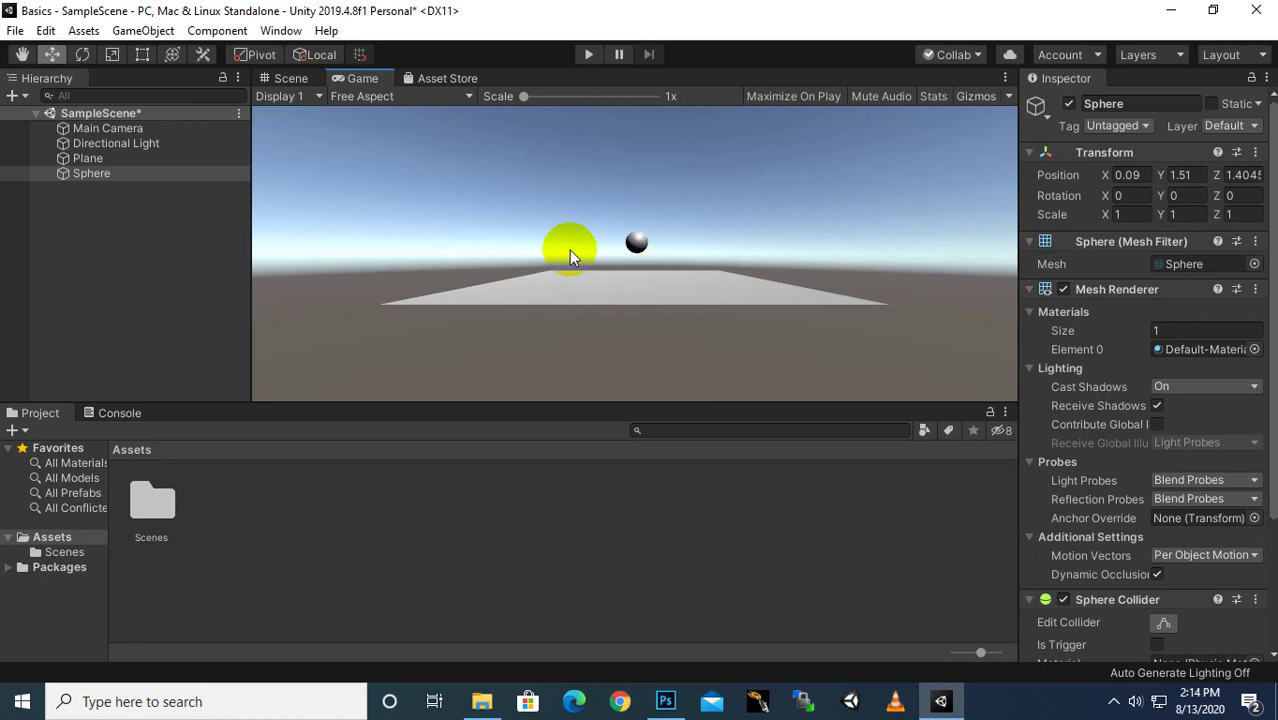
pyautogui.click(289, 78)
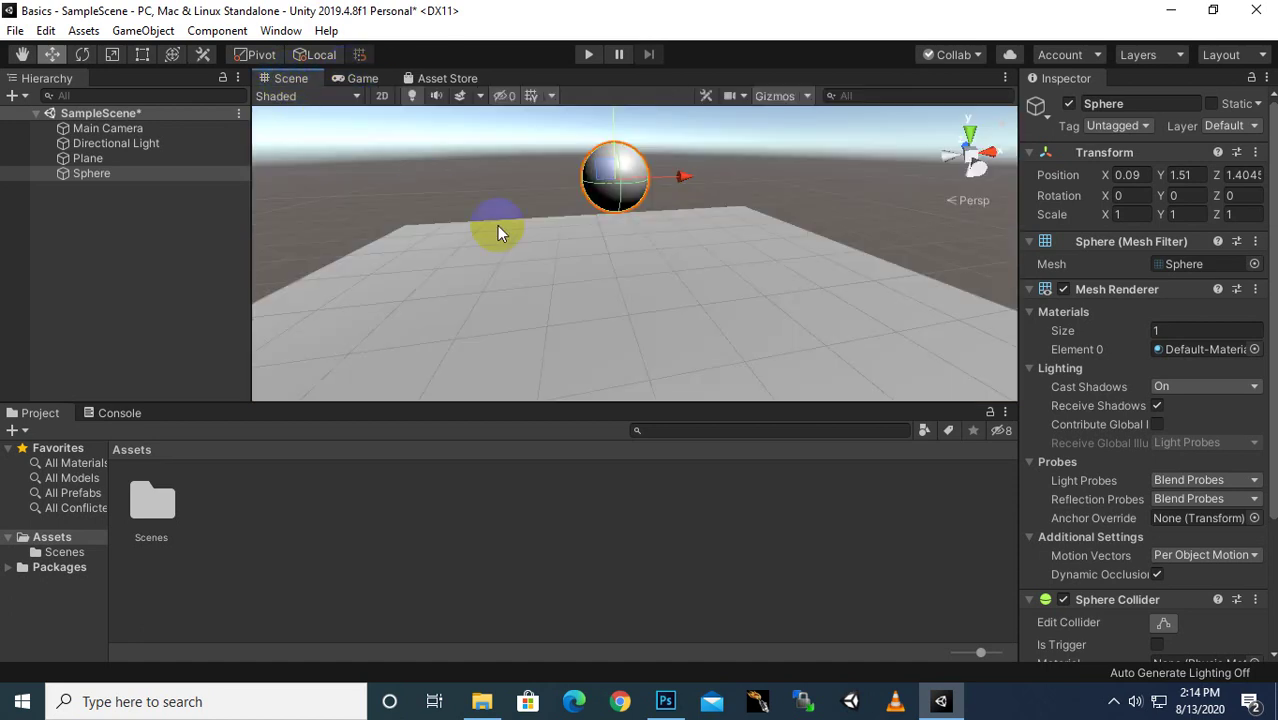
pyautogui.click(88, 129)
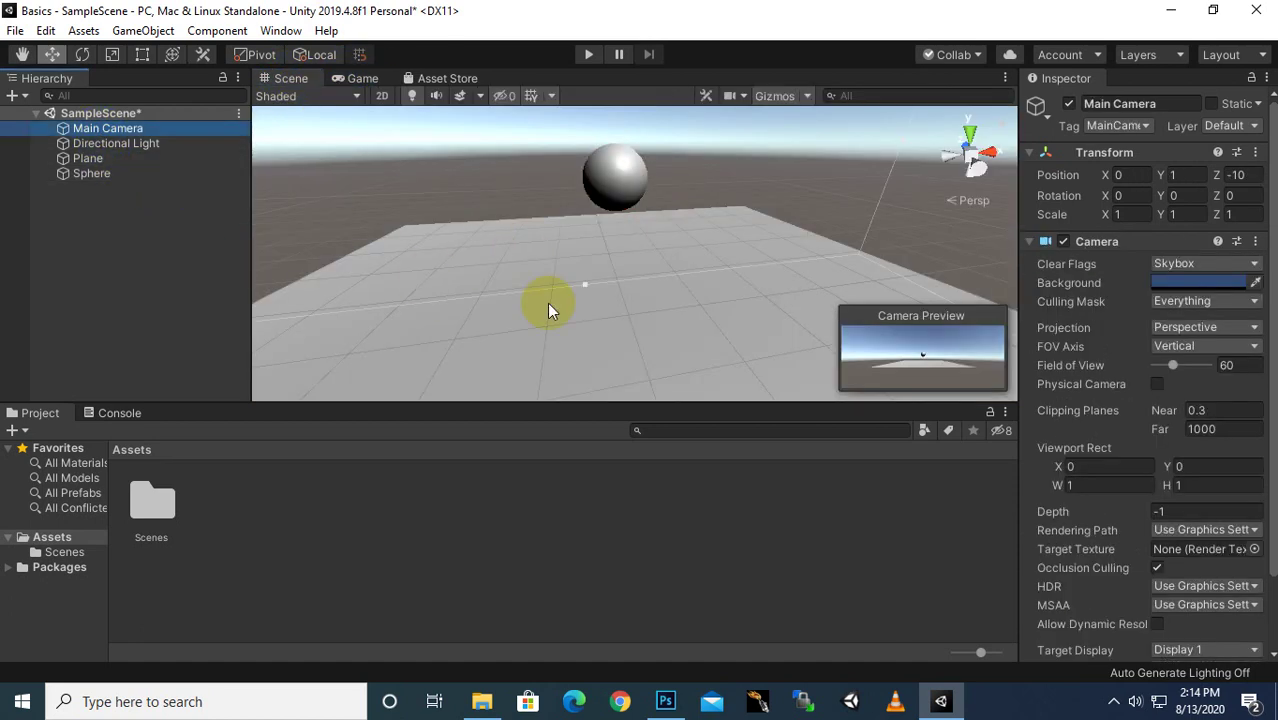
pyautogui.scroll(-10, 674, 291)
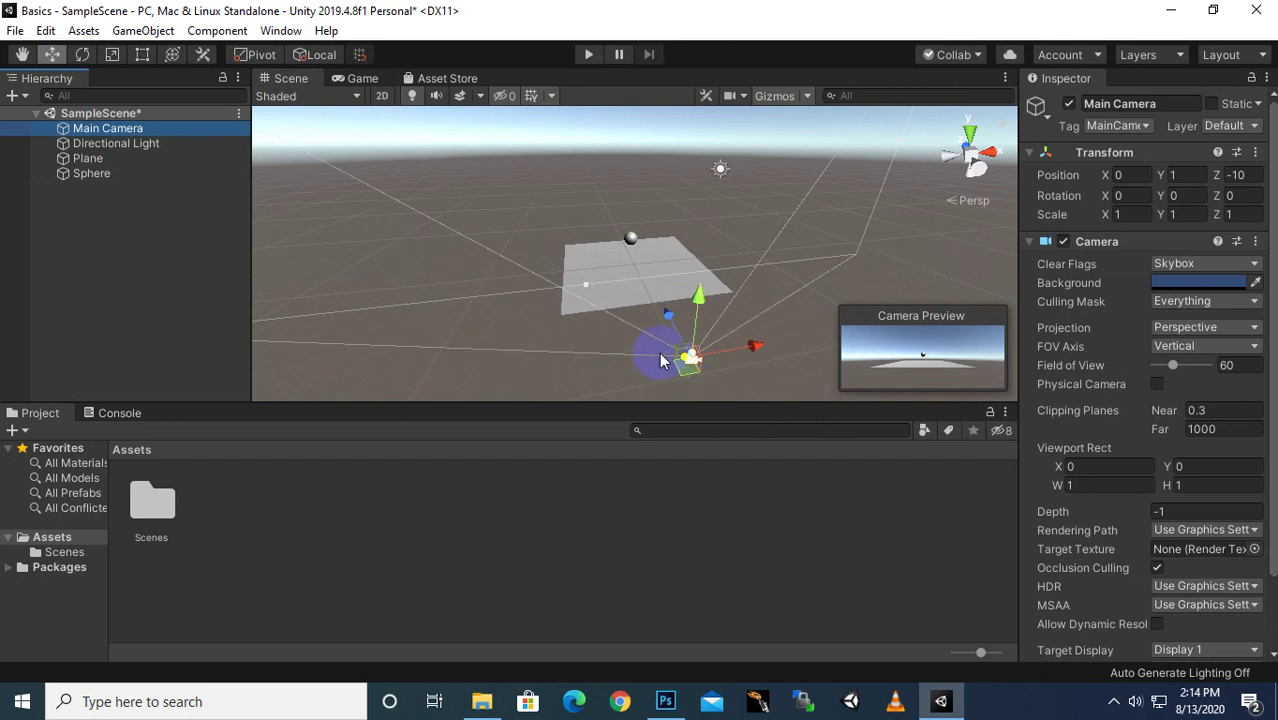
pyautogui.click(96, 130)
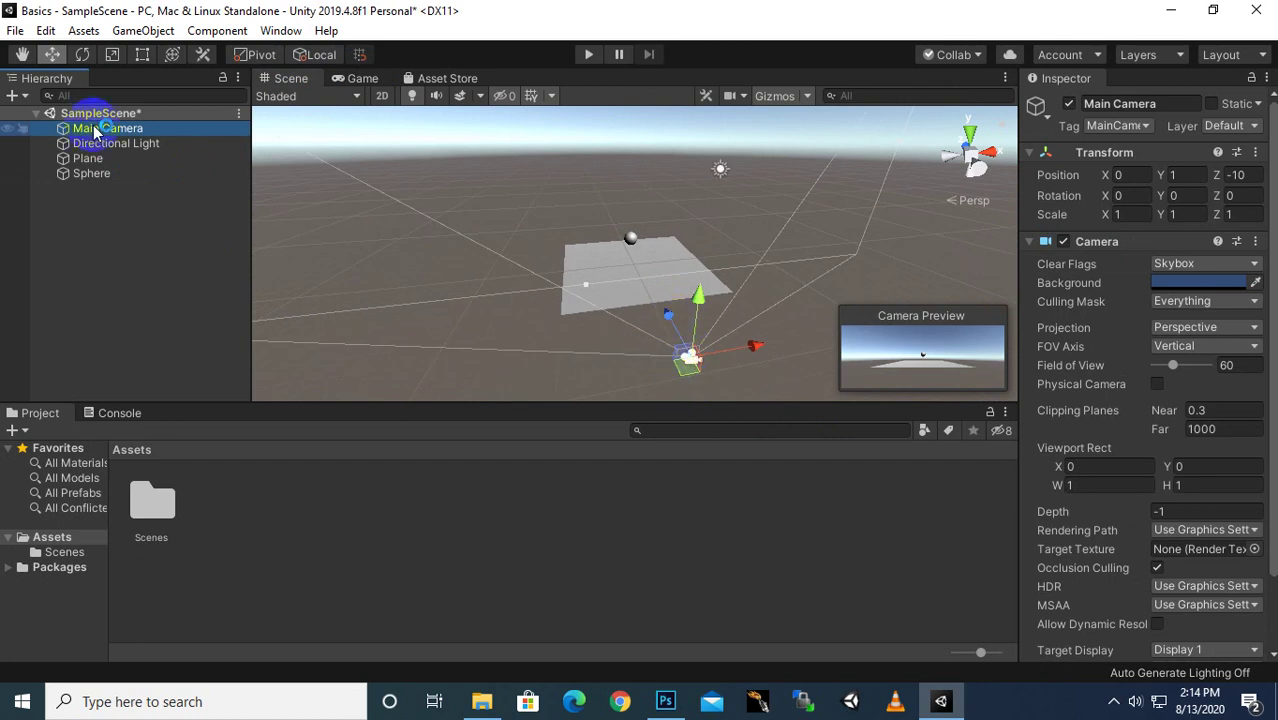
pyautogui.moveTo(670, 320); pyautogui.dragTo(585, 235)
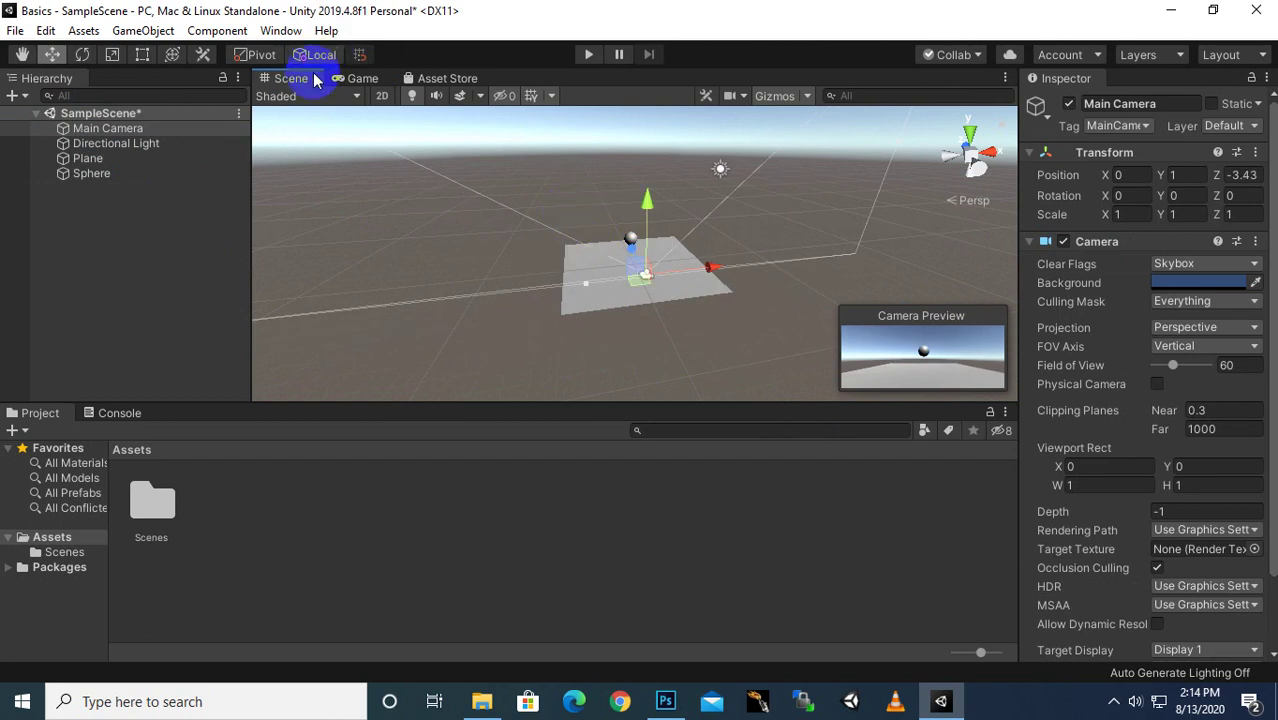
# Raise the Sphere higher above the Plane, to about Y 2.83.
pyautogui.scroll(2, 612, 272)
pyautogui.scroll(4, 612, 268)
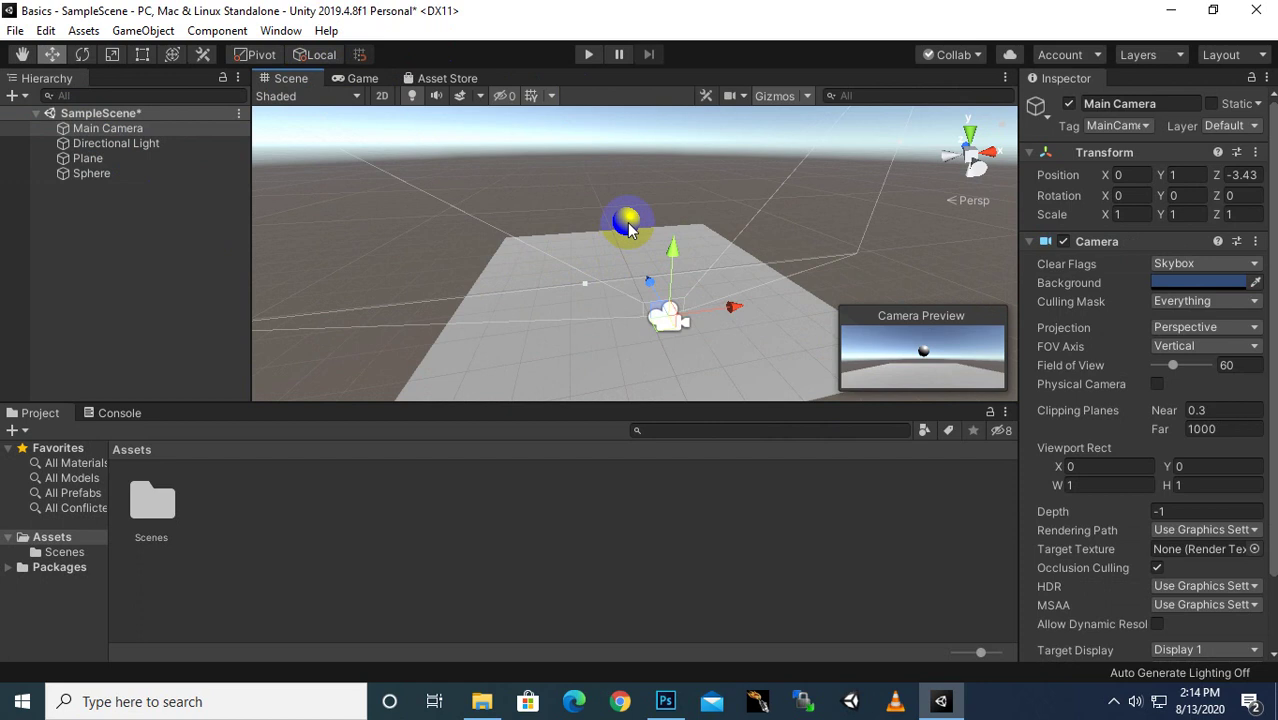
pyautogui.click(625, 224)
pyautogui.moveTo(623, 172); pyautogui.dragTo(614, 133)
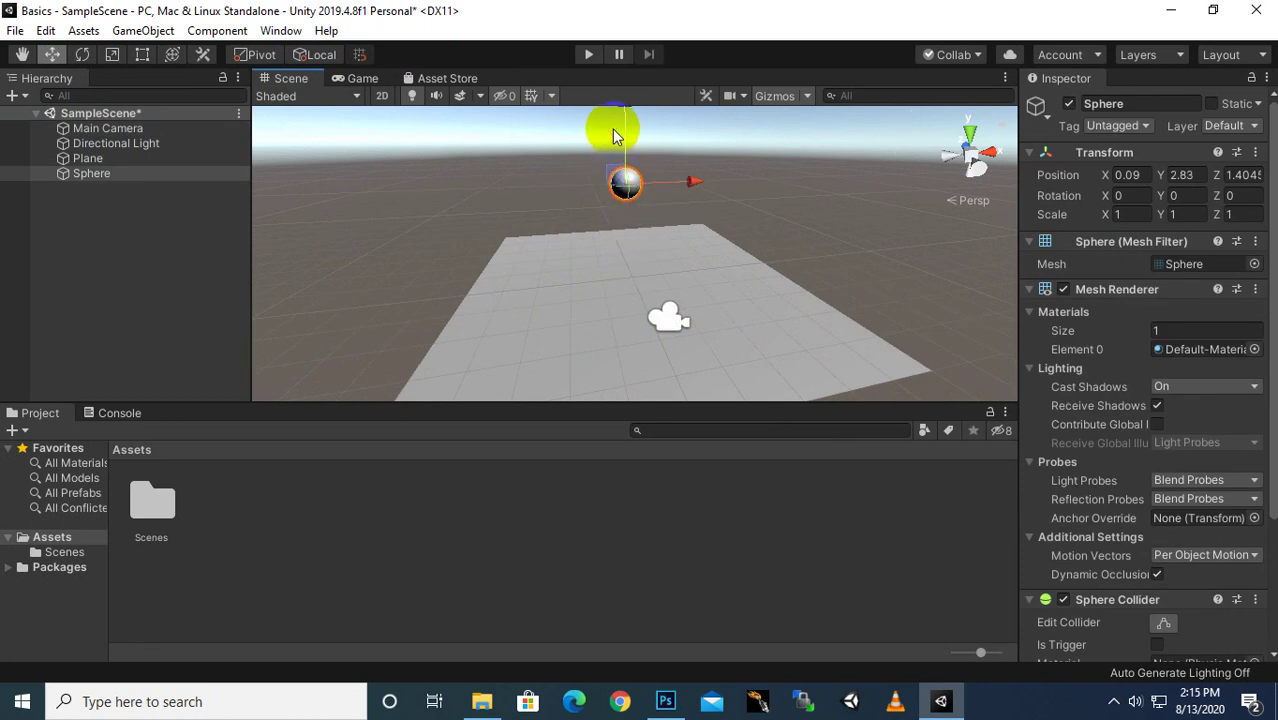
# Preview the Sphere in the Game view, and run the scene briefly before stopping play mode.
pyautogui.click(363, 78)
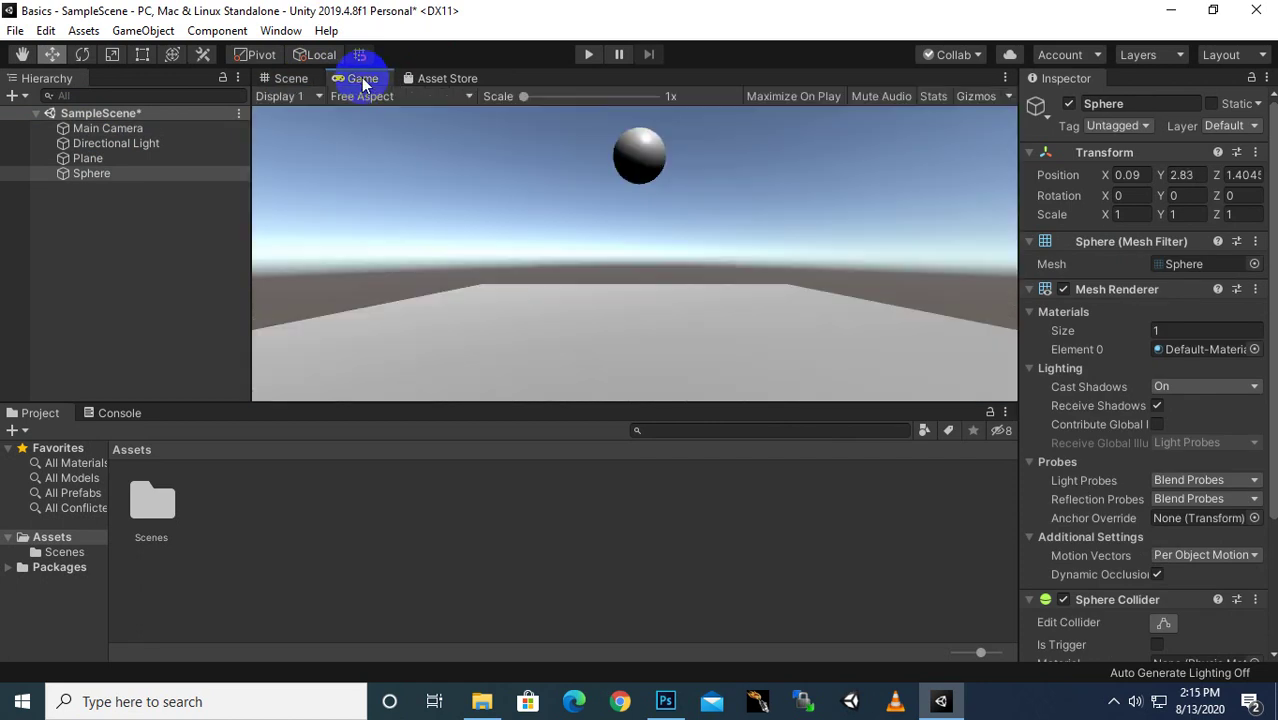
pyautogui.click(278, 78)
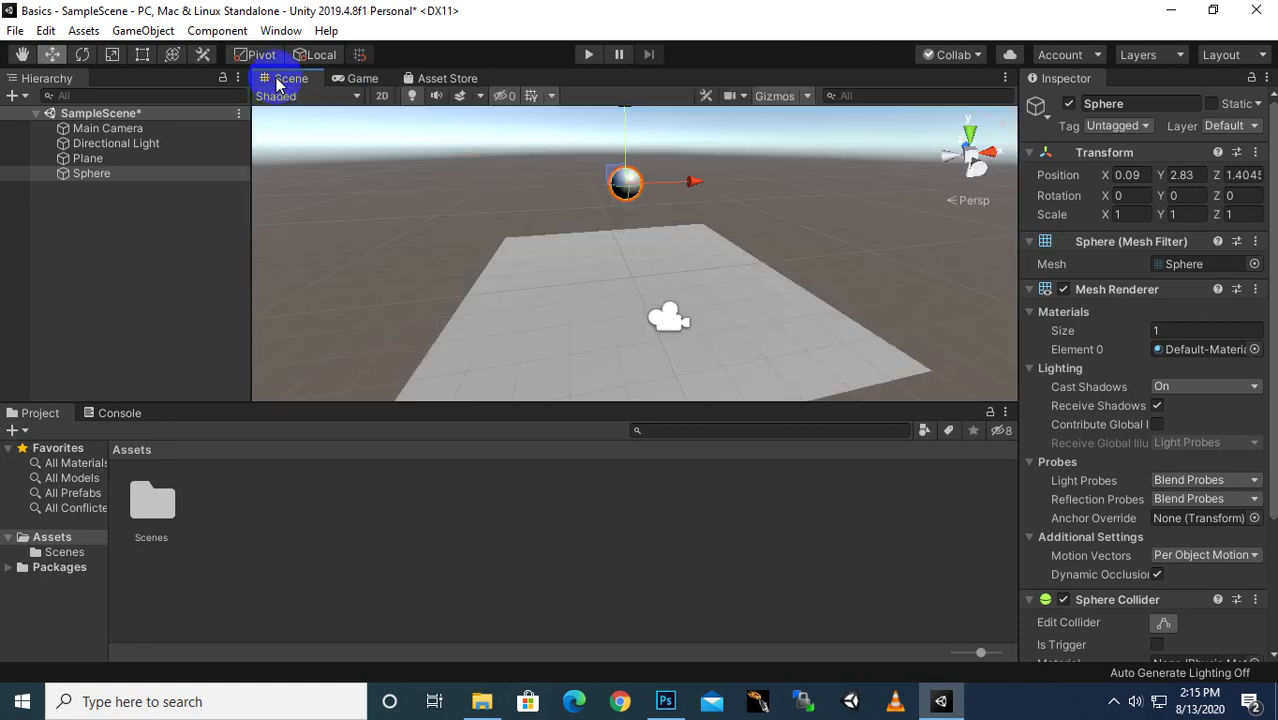
pyautogui.click(585, 58)
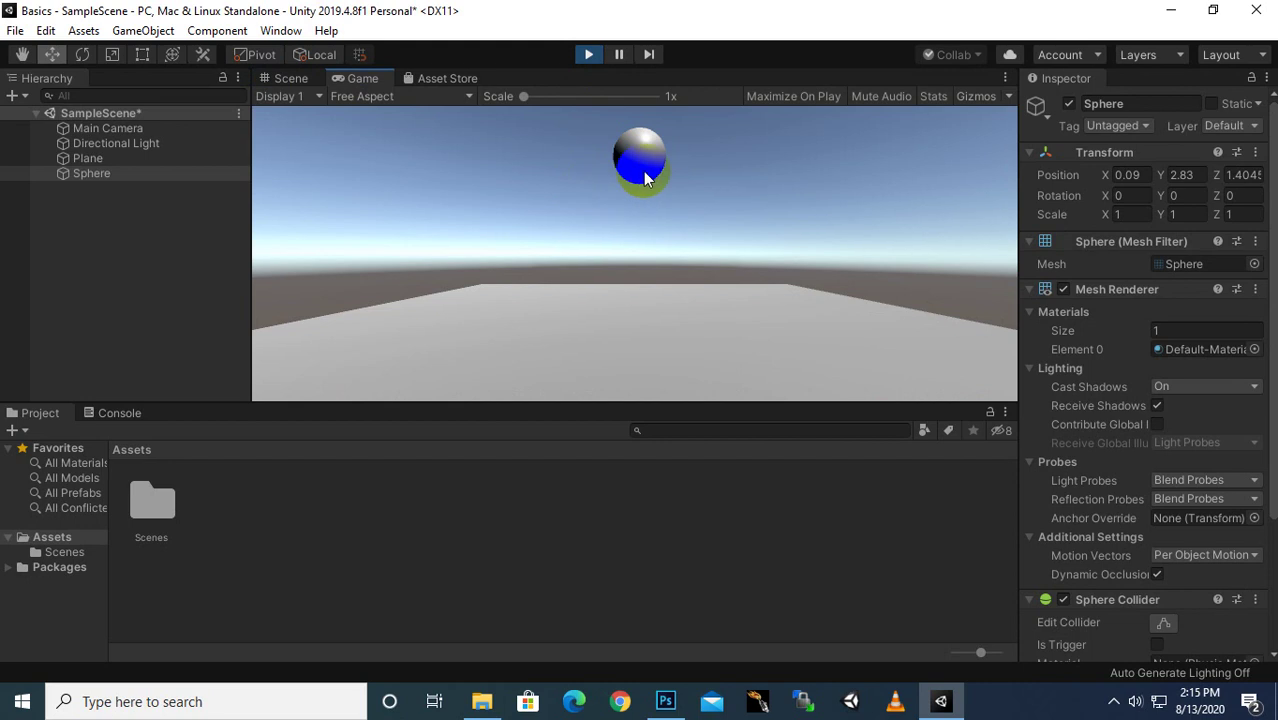
pyautogui.click(588, 56)
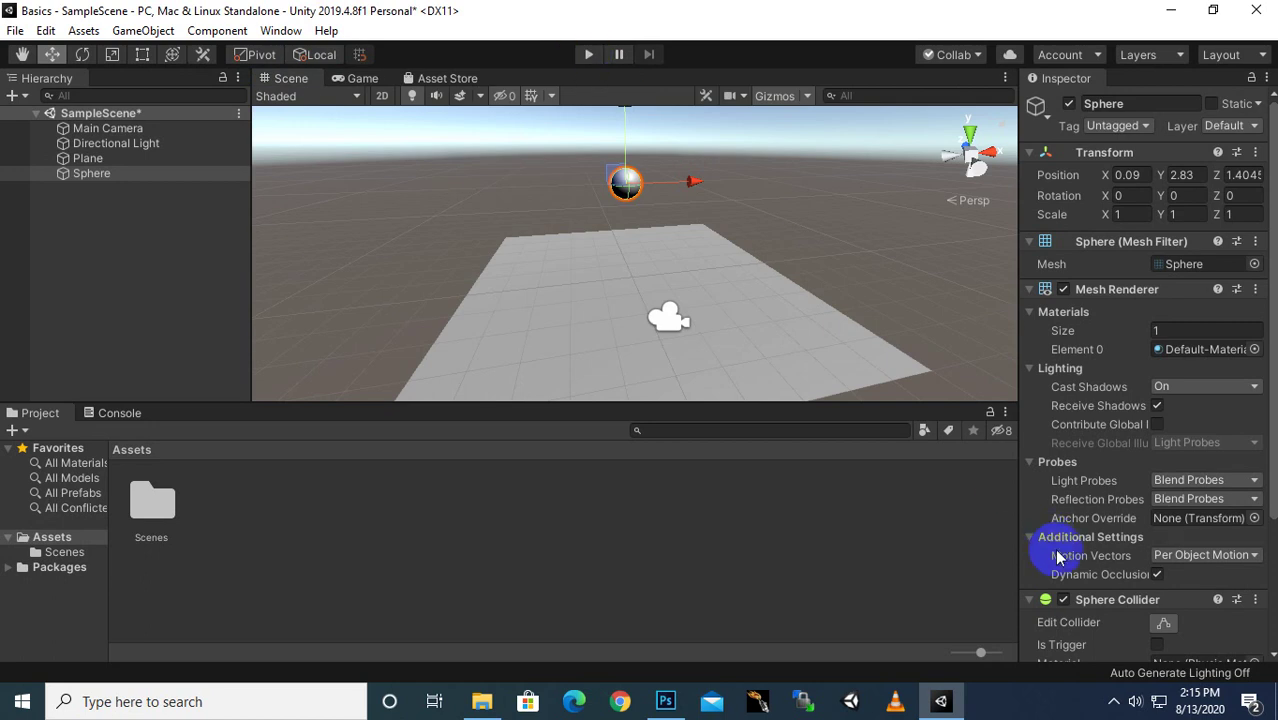
# Examine the collider settings of the Sphere and the Plane, ending with the Sphere selected.
pyautogui.scroll(-3, 1072, 556)
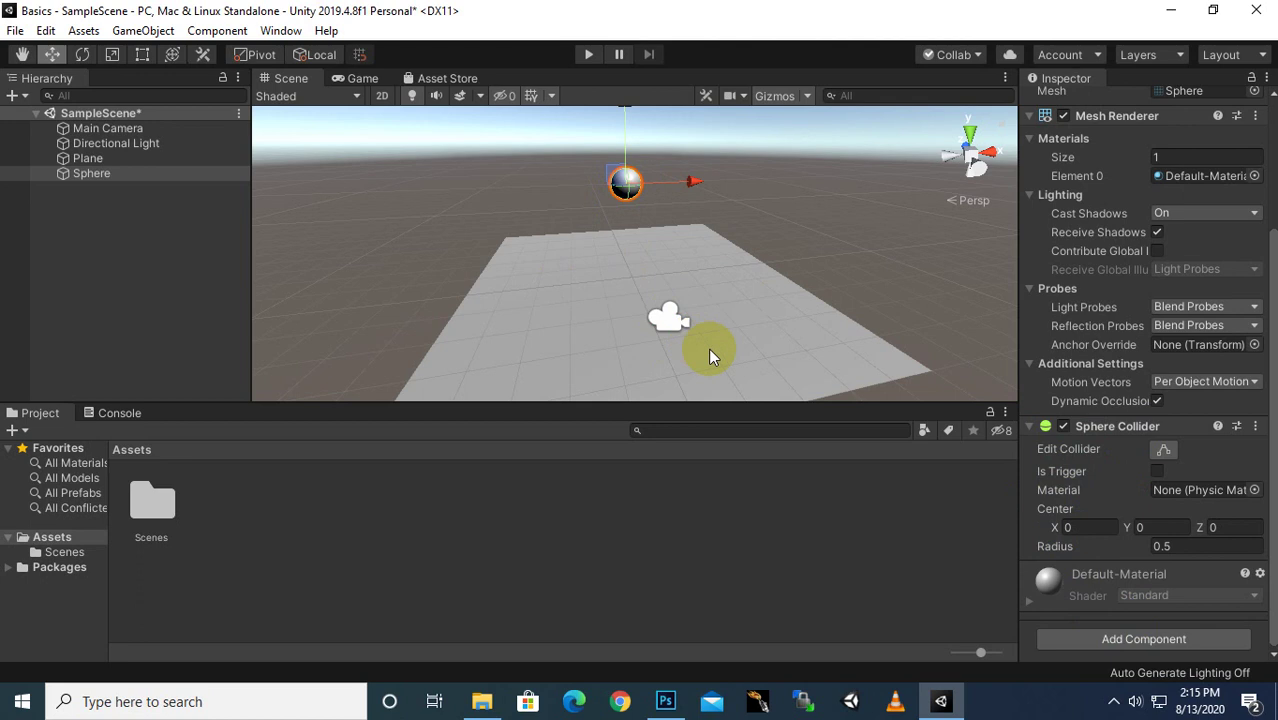
pyautogui.click(750, 345)
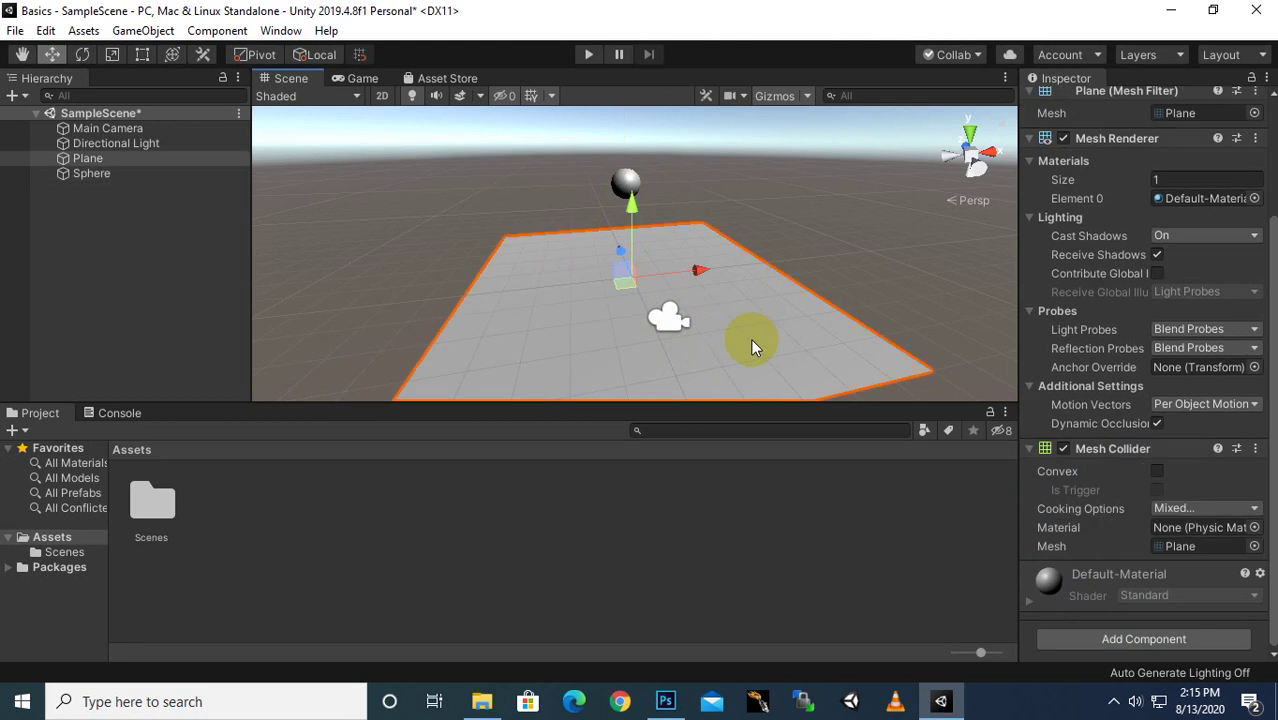
pyautogui.click(625, 184)
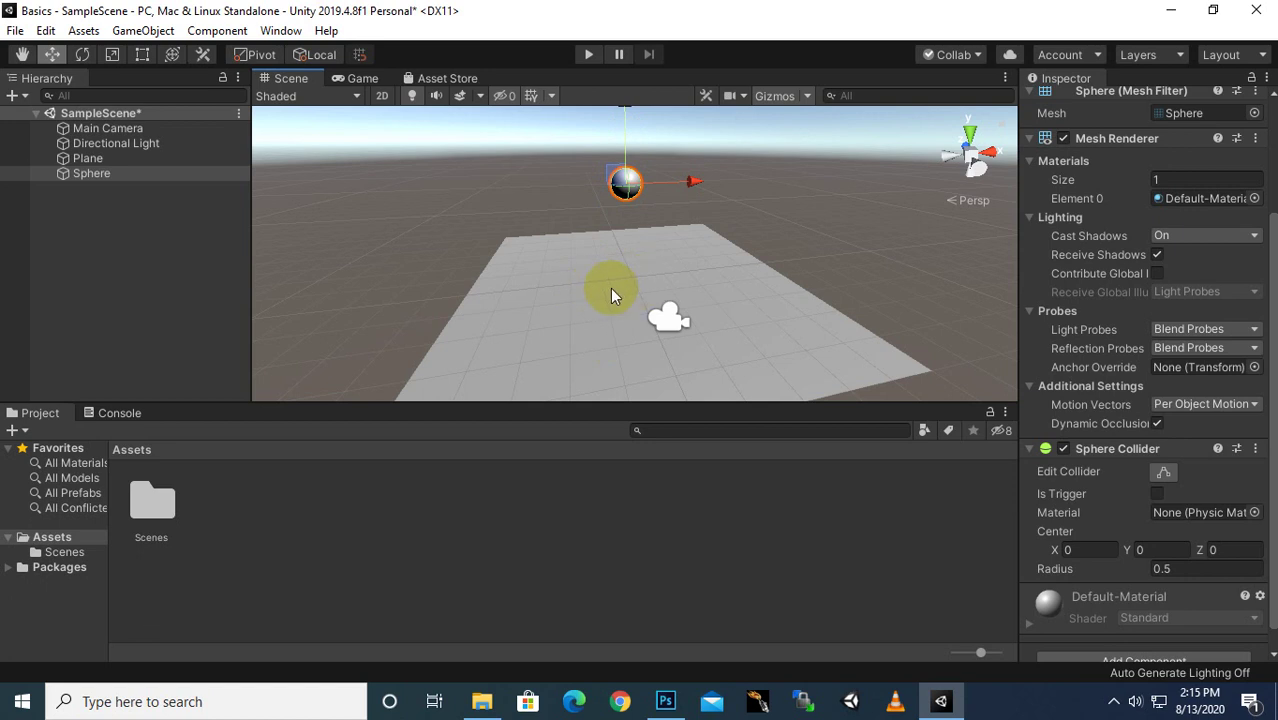
# Raise the Sphere slightly and add a Rigidbody component to it.
pyautogui.moveTo(622, 142)
pyautogui.mouseDown()
pyautogui.moveTo(617, 235)
pyautogui.moveTo(614, 133)
pyautogui.mouseUp()
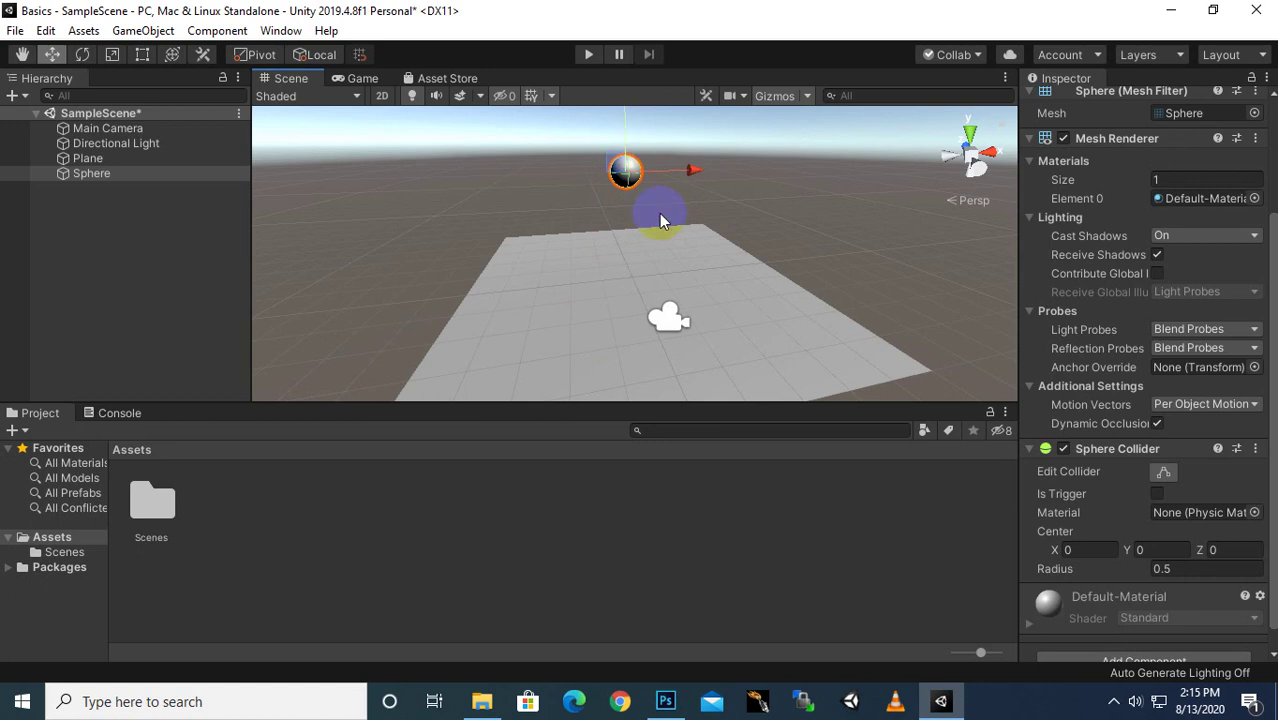
pyautogui.scroll(-1, 1132, 637)
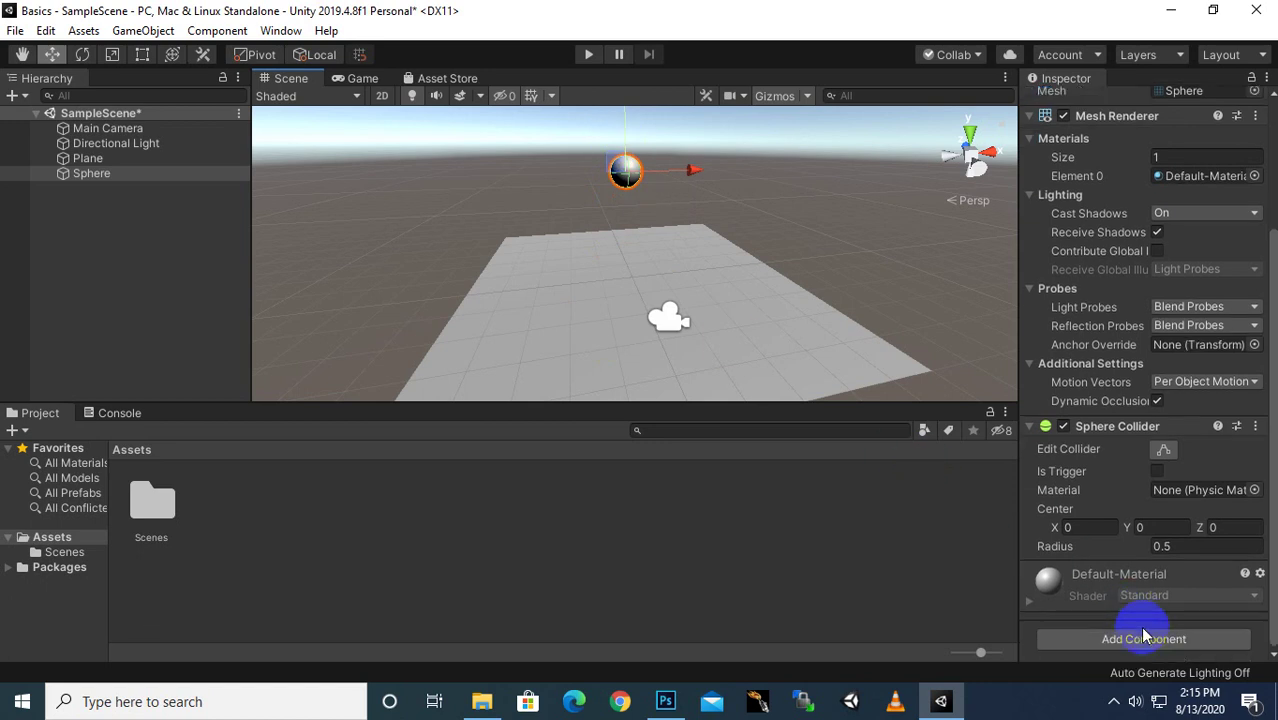
pyautogui.click(1140, 630)
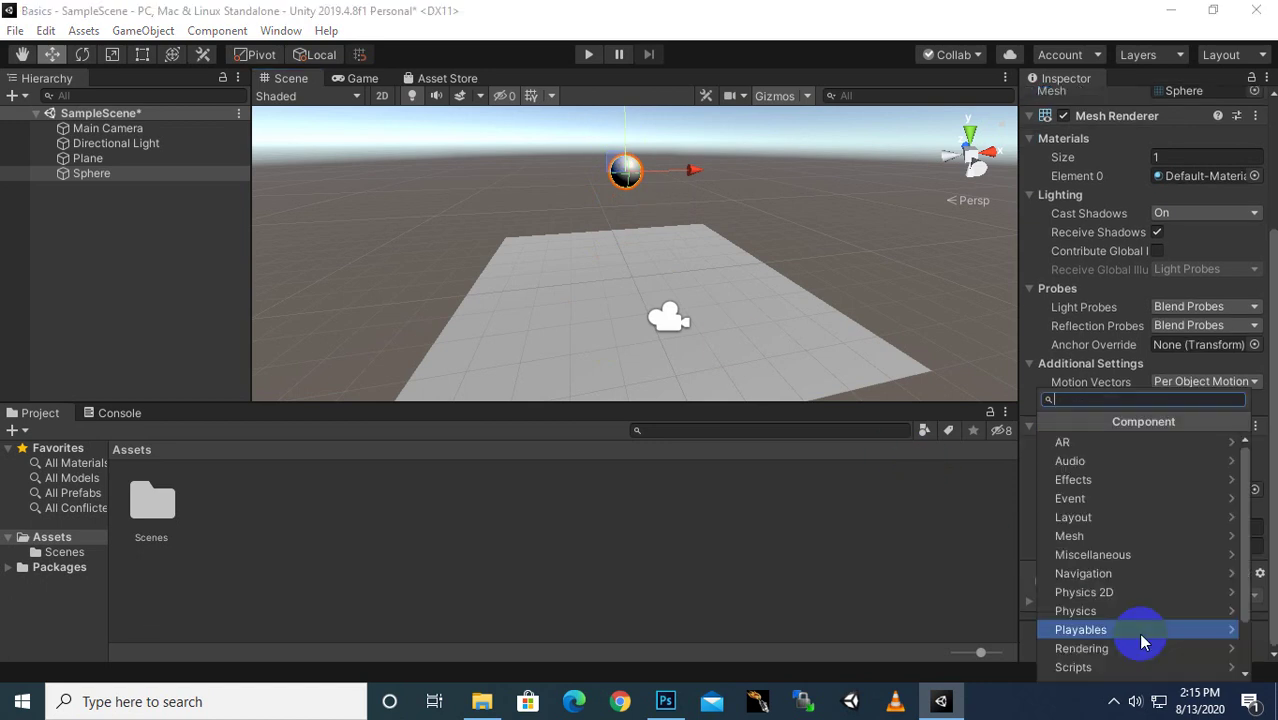
pyautogui.write('rig')
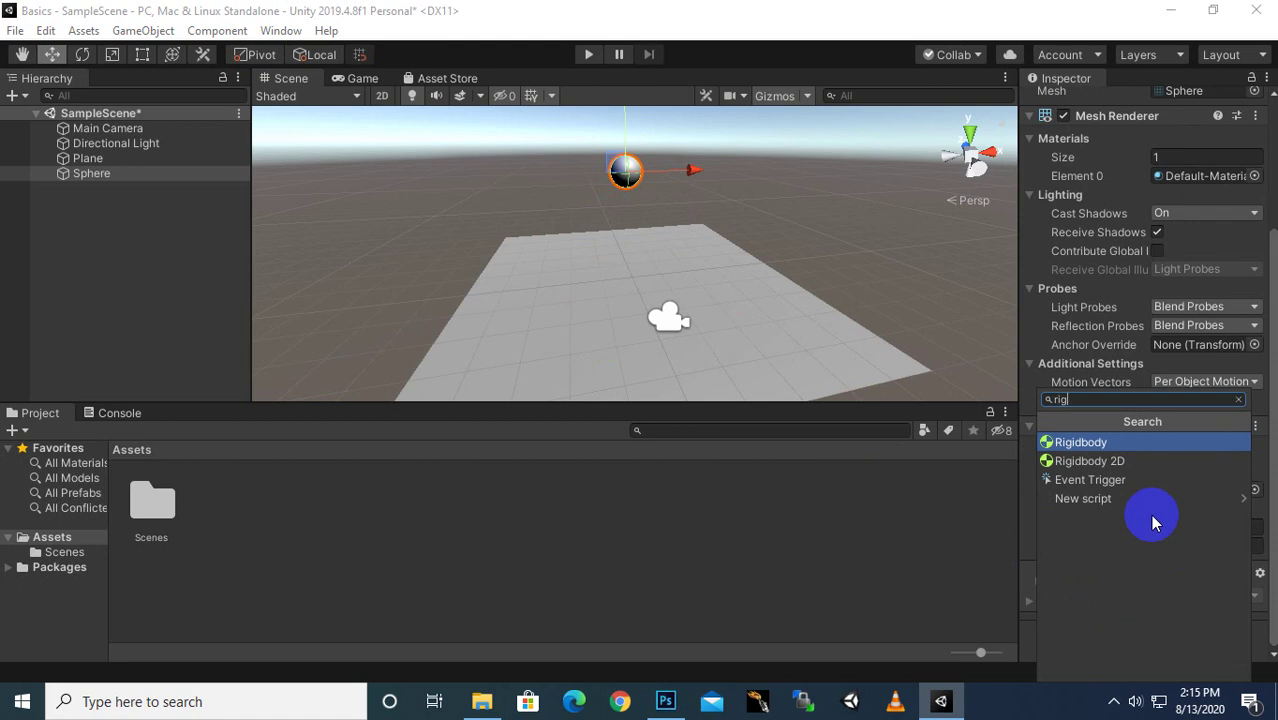
pyautogui.click(1098, 443)
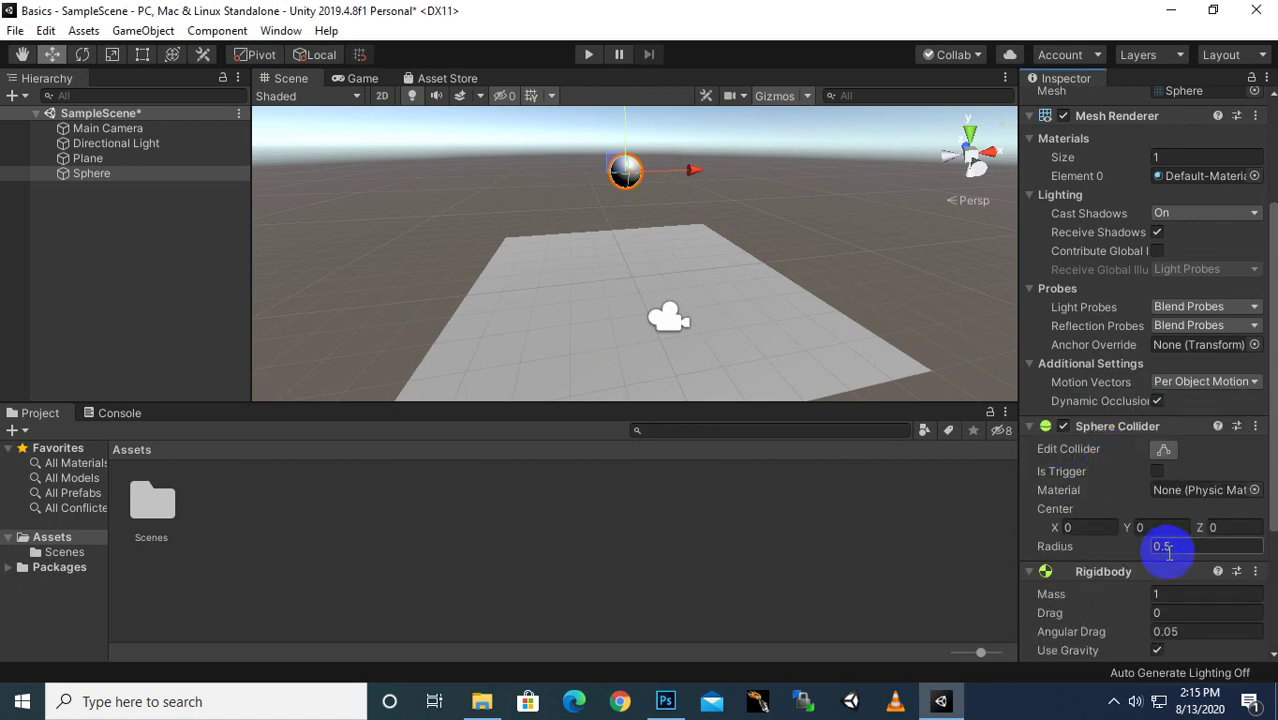
# Examine the Sphere's Rigidbody settings, including Mass and Drag, and play the scene to test its physics.
pyautogui.scroll(-5, 1165, 551)
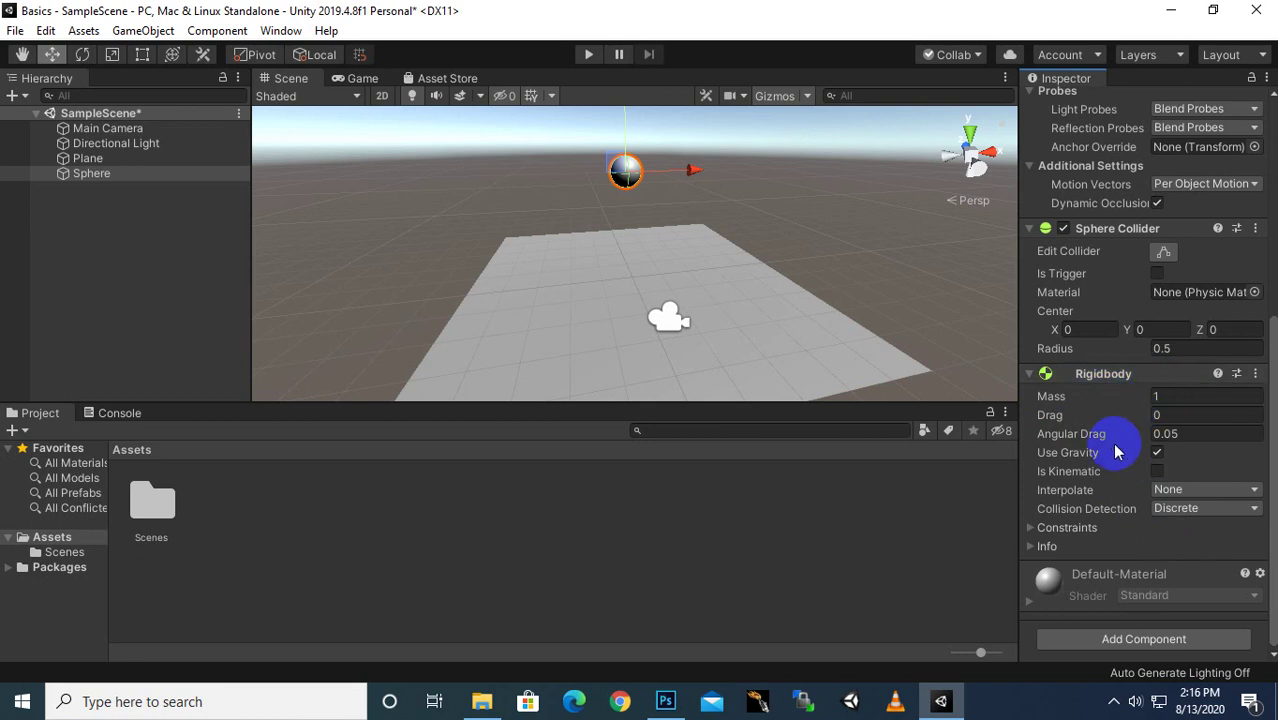
pyautogui.click(1160, 414)
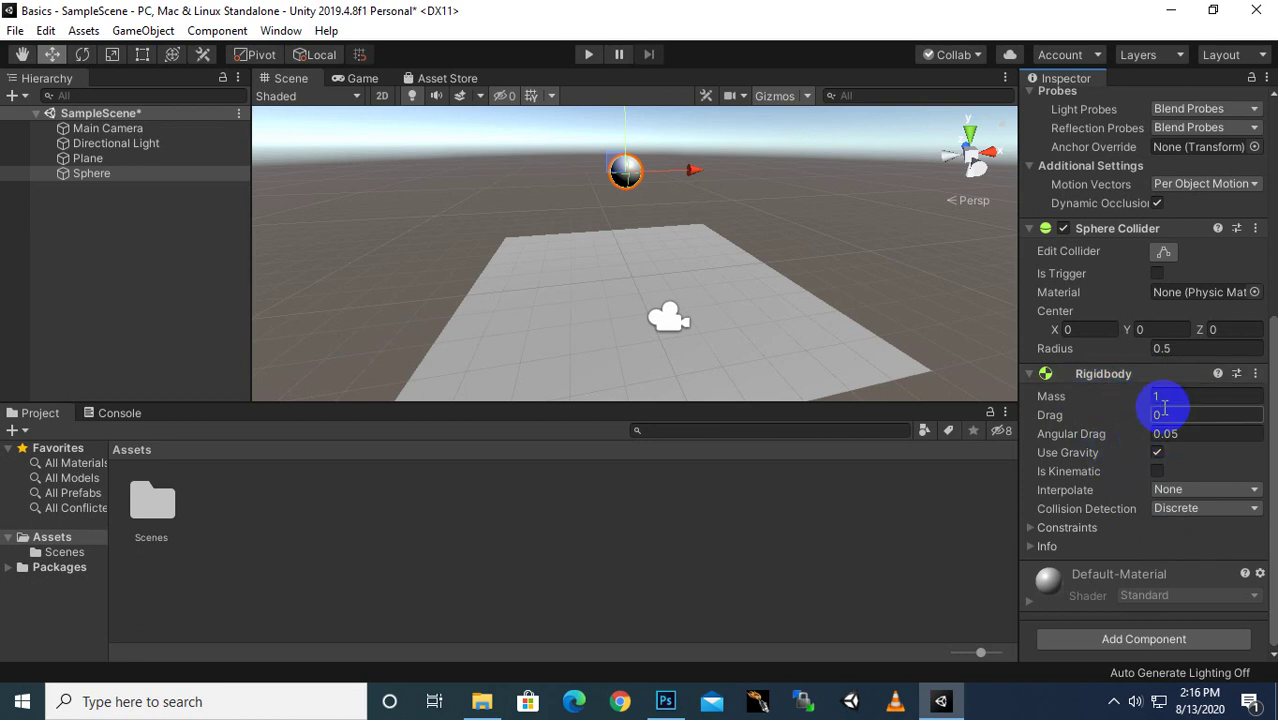
pyautogui.click(1164, 397)
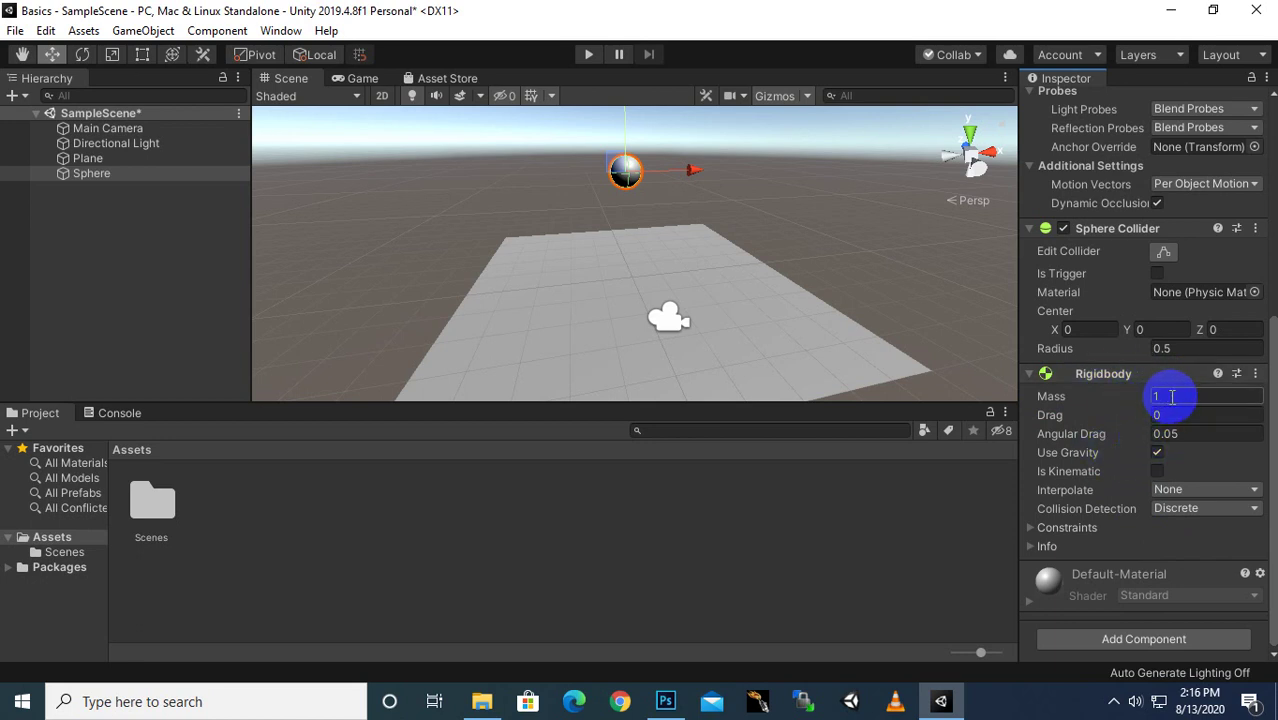
pyautogui.doubleClick(1152, 398)
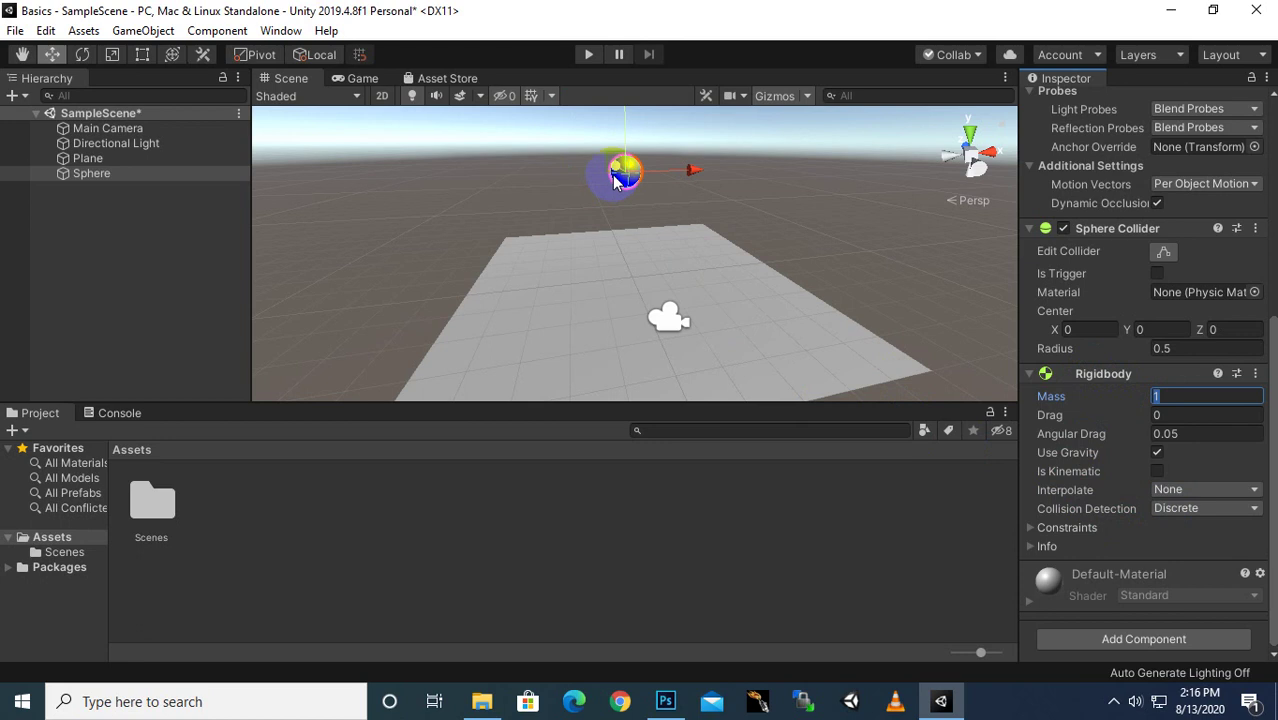
pyautogui.click(588, 57)
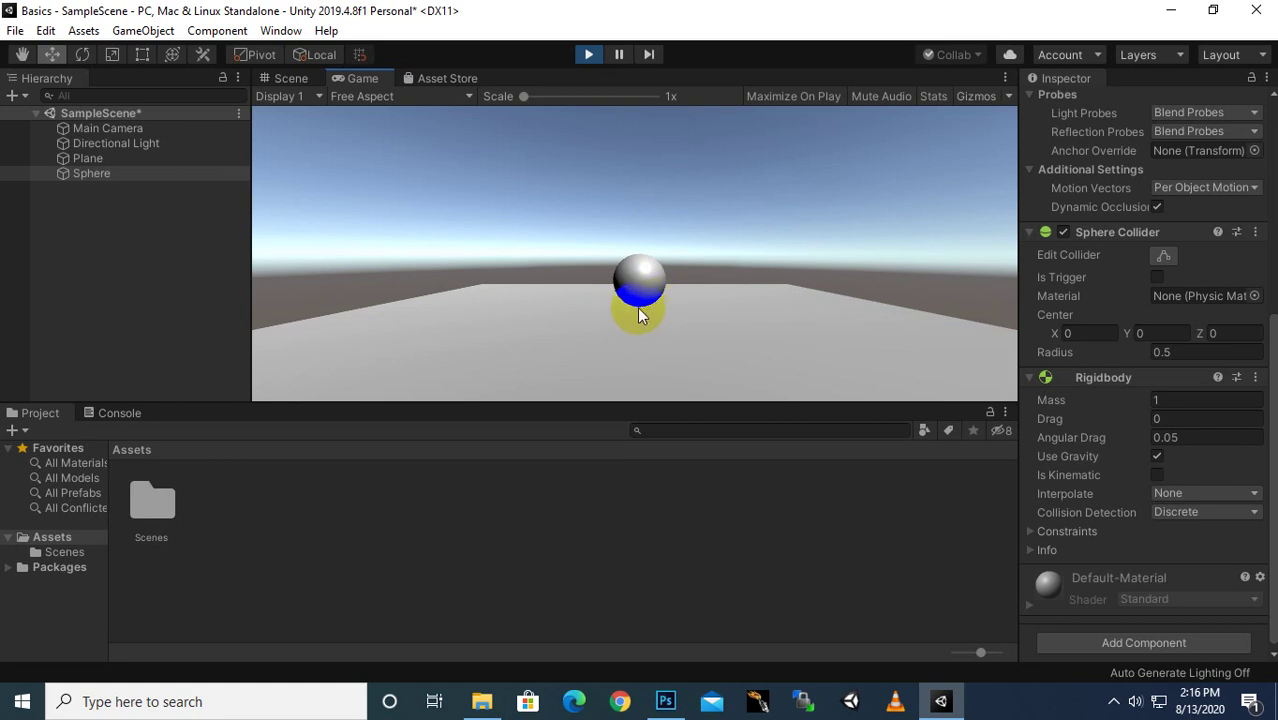
# Stop play mode and return to the Scene view.
pyautogui.click(586, 55)
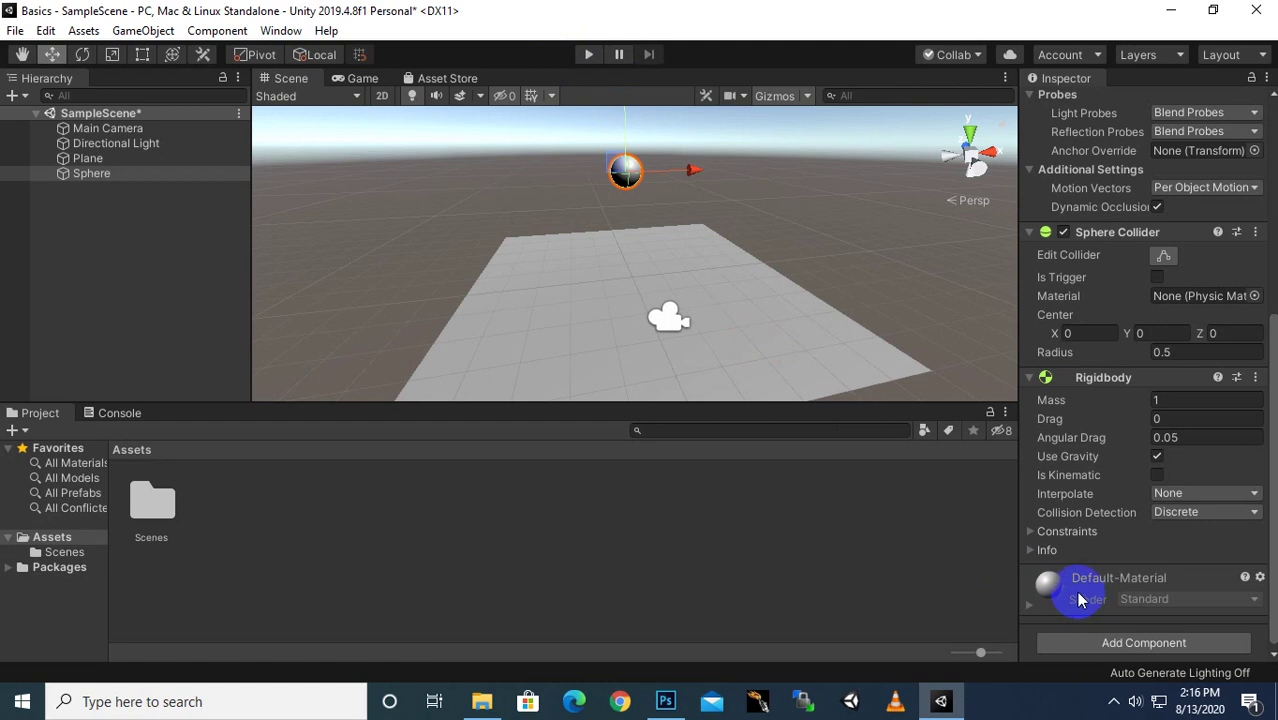
pyautogui.click(1113, 701)
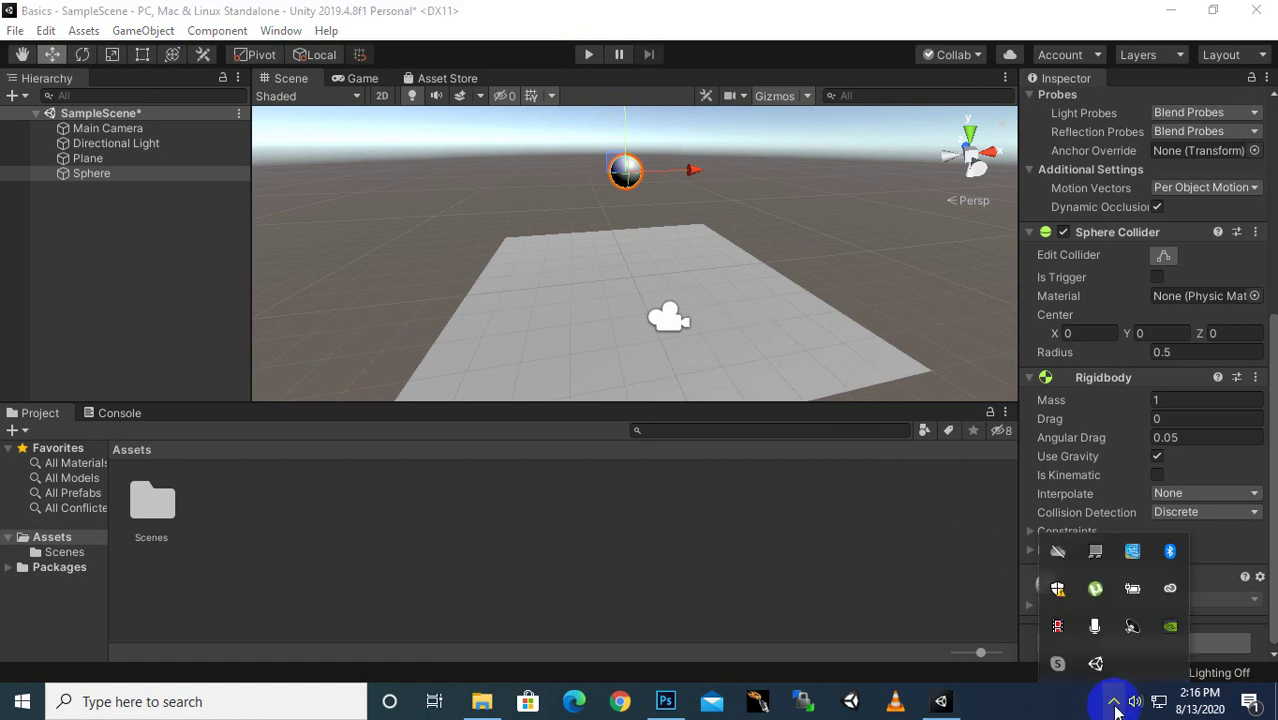
pyautogui.click(1068, 628)
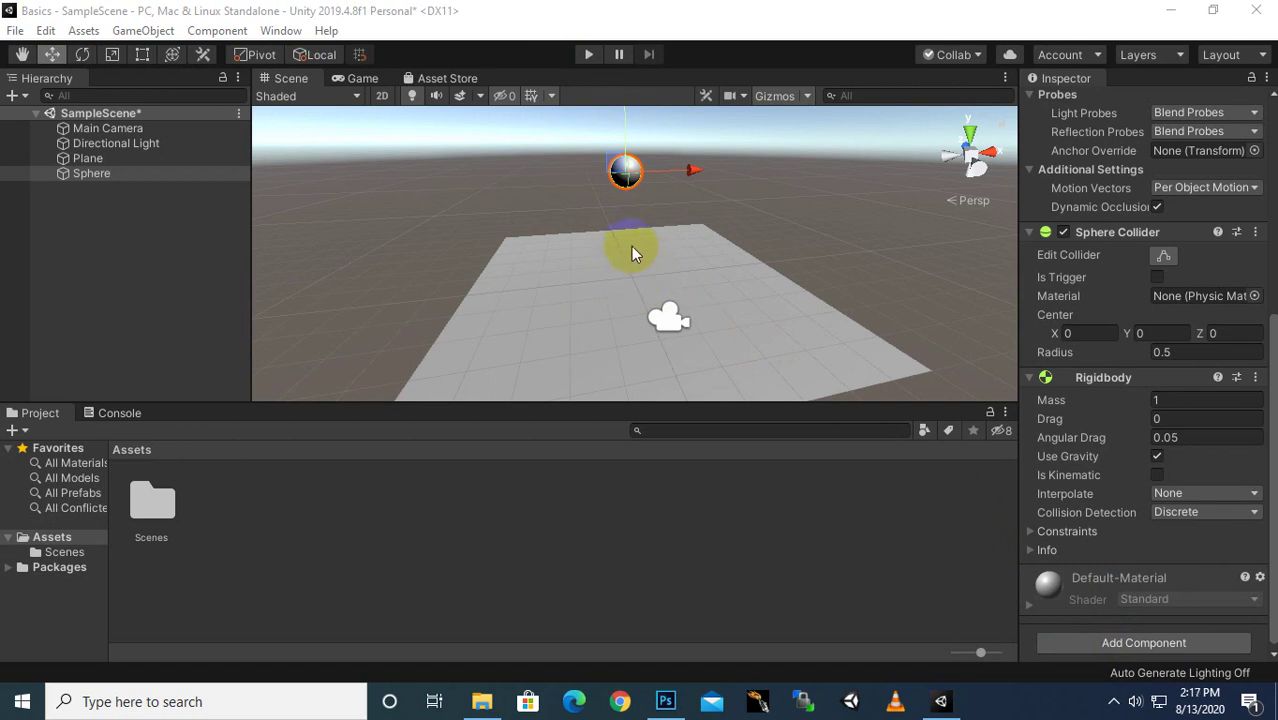
# Switch the Sphere Collider off and back on, and enable its Is Trigger option.
pyautogui.click(1063, 232)
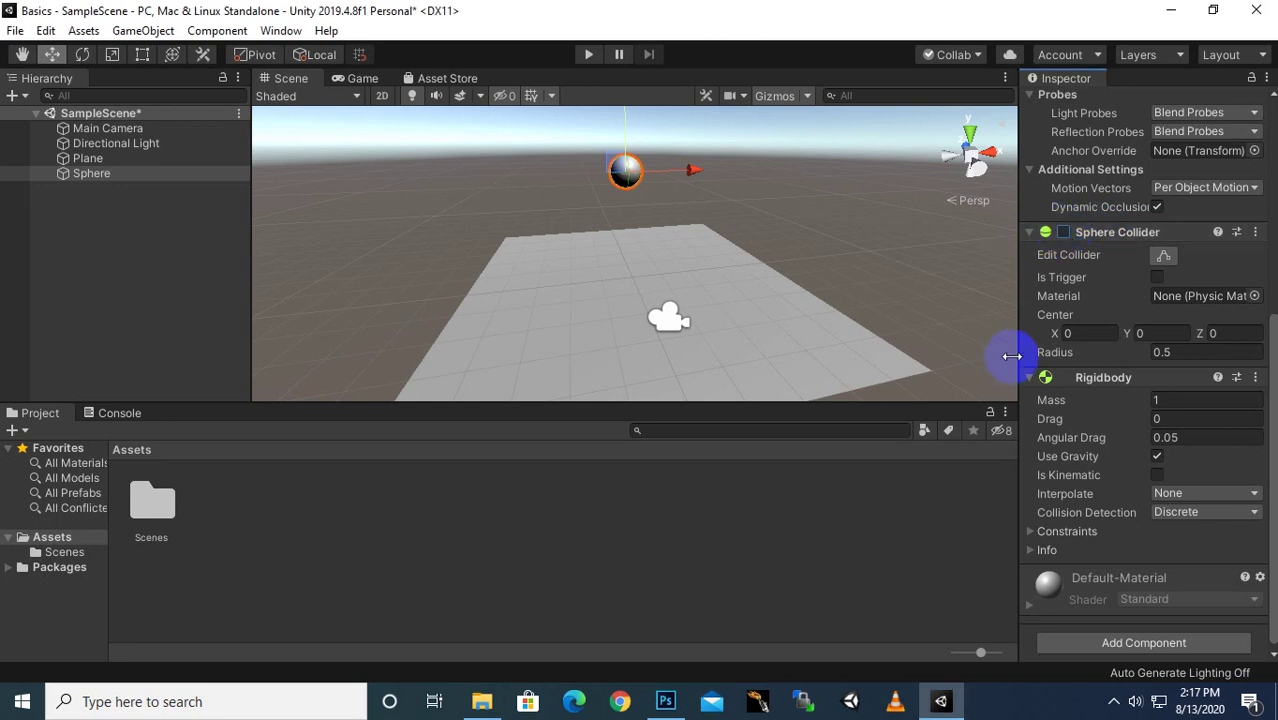
pyautogui.click(1063, 232)
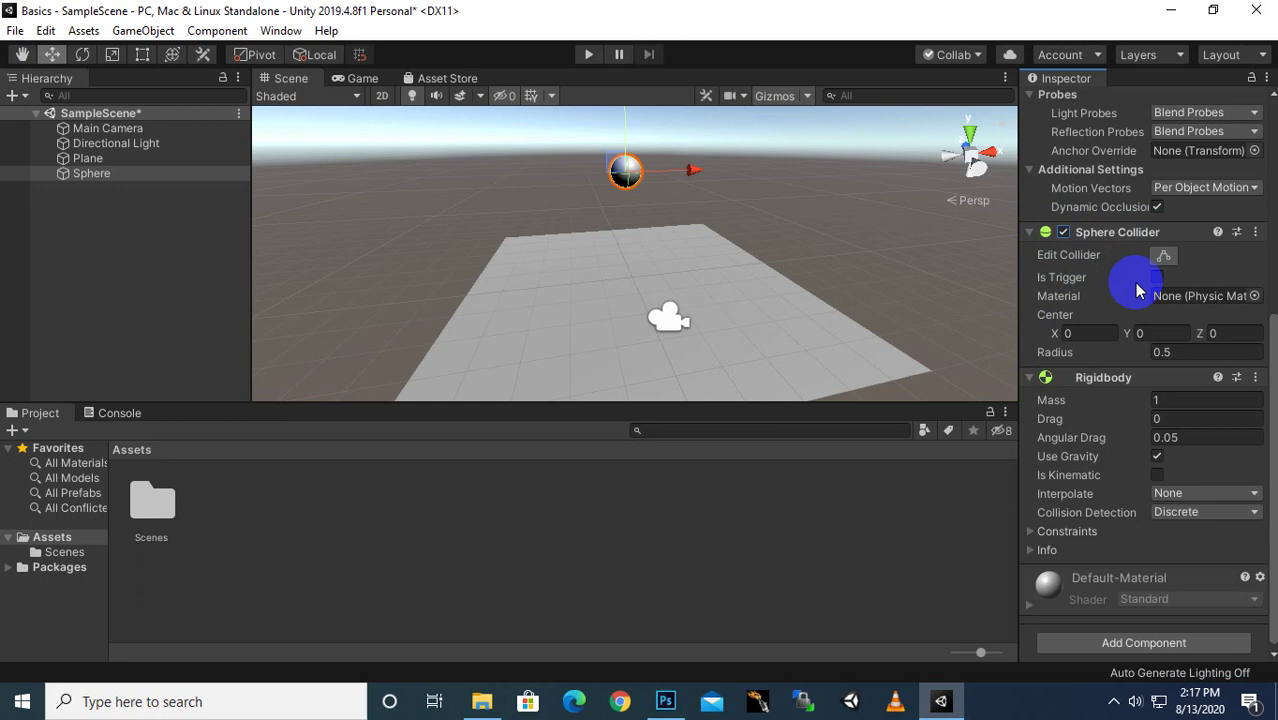
pyautogui.click(1157, 277)
pyautogui.click(1095, 333)
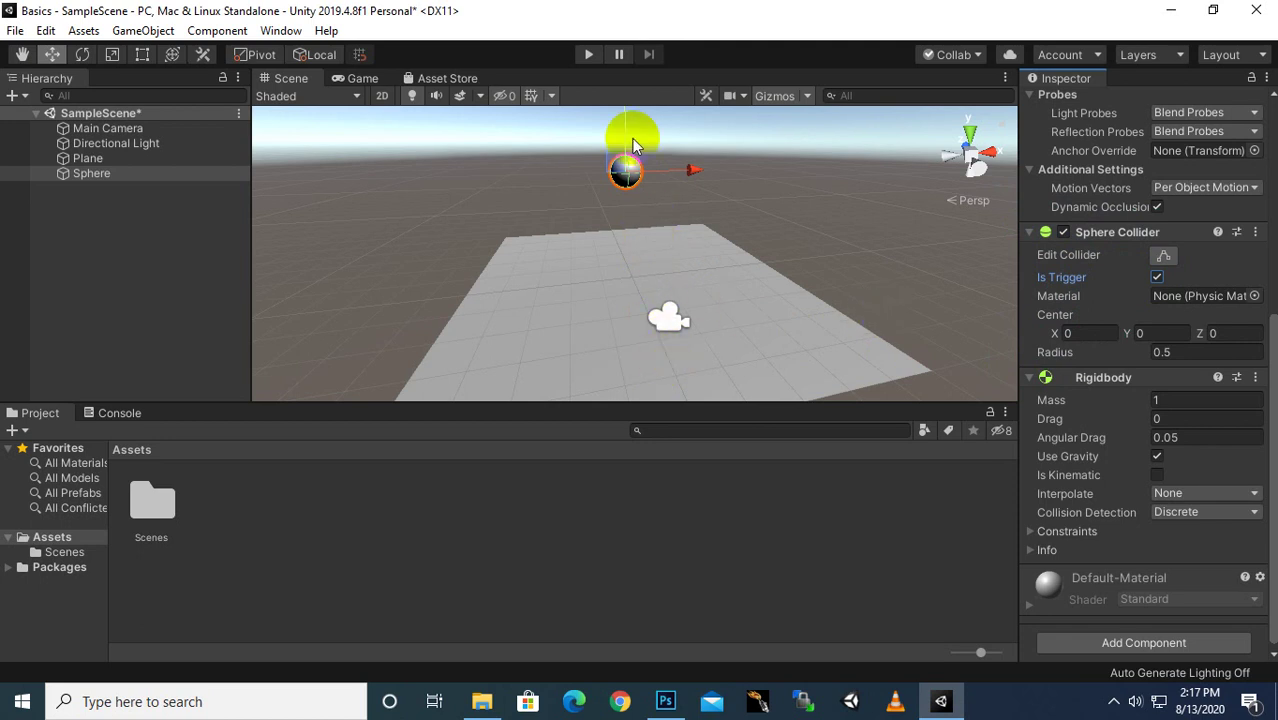
# Play the scene to test the Sphere as a trigger, stop play mode, and reselect the Sphere.
pyautogui.click(588, 54)
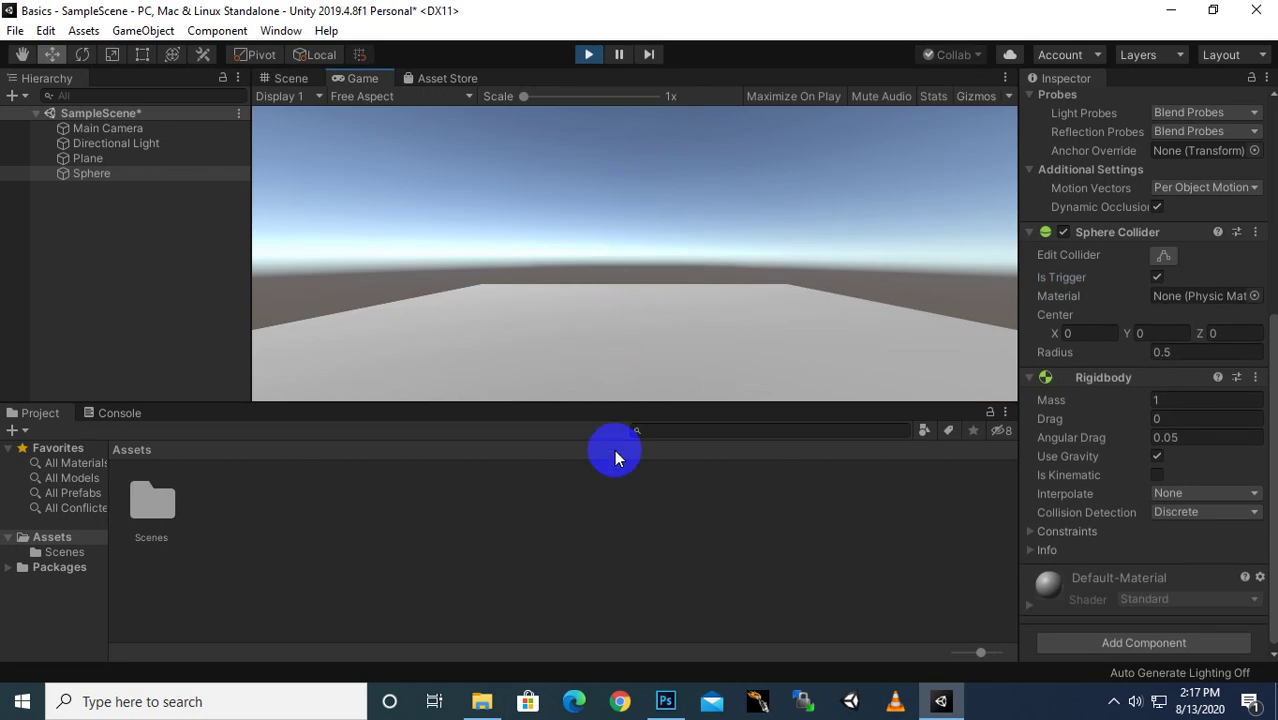
pyautogui.click(588, 54)
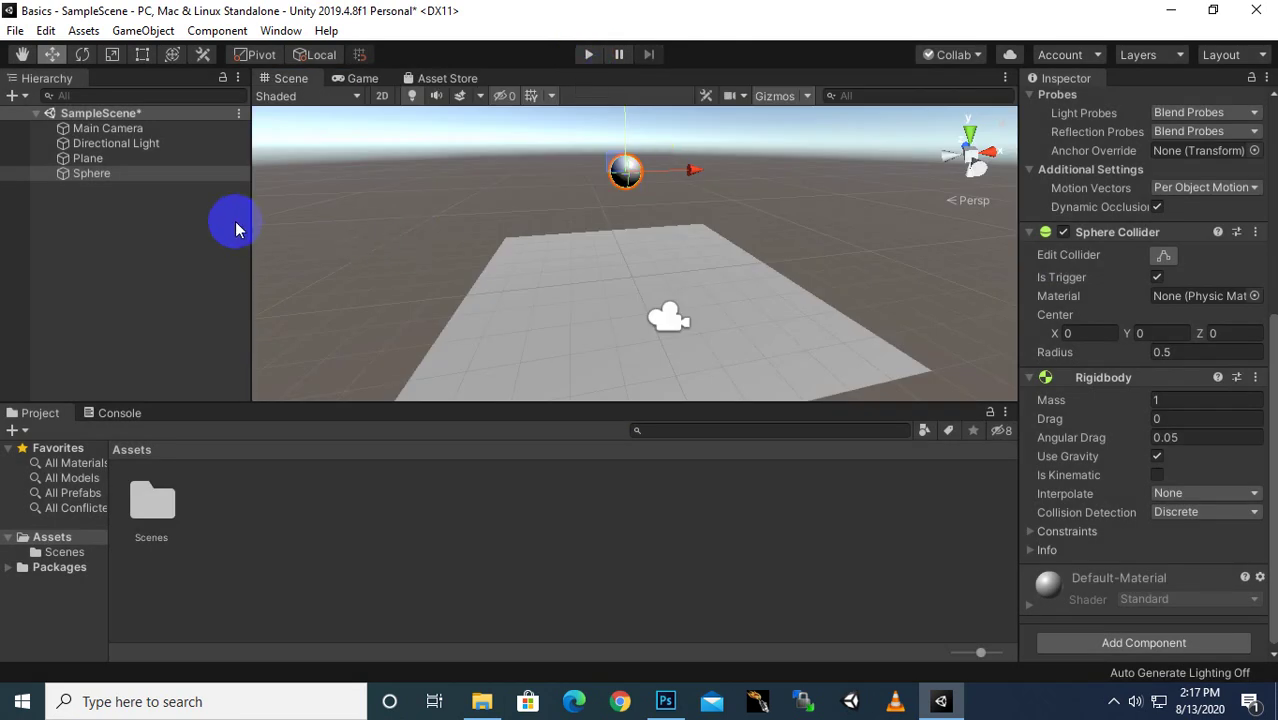
pyautogui.click(128, 173)
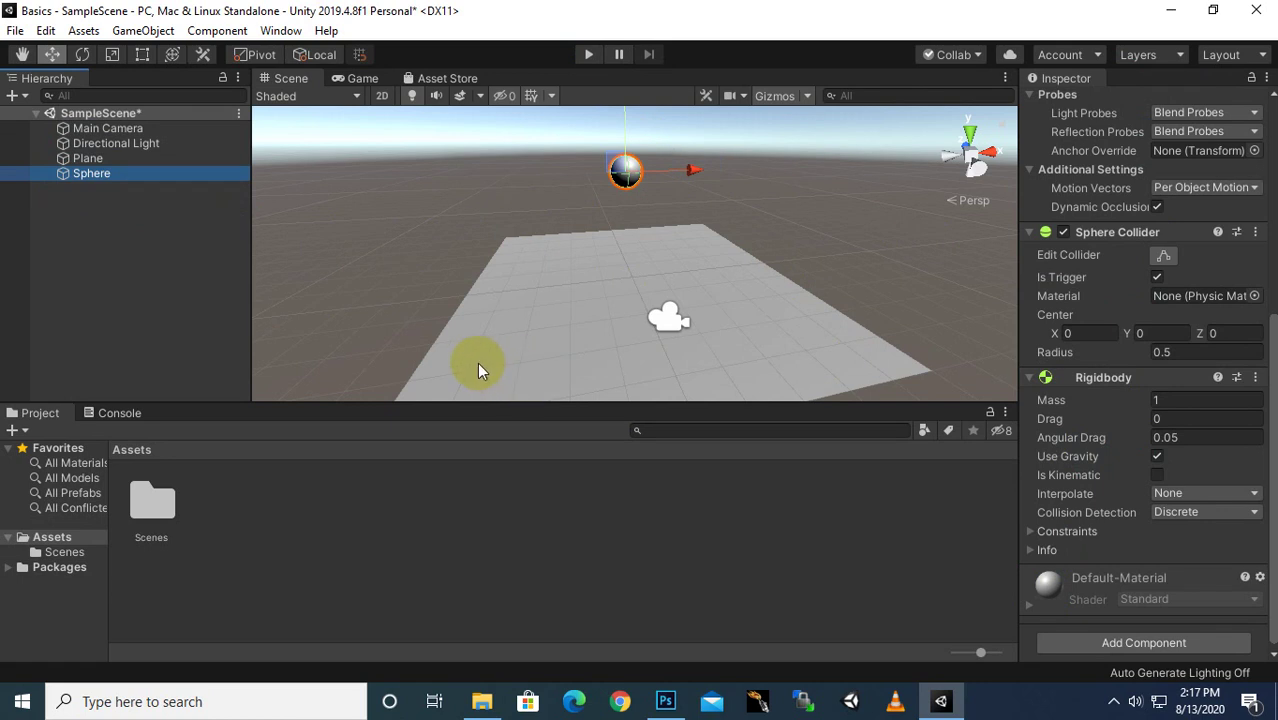
# Create a folder named Scripts in the project's Assets.
pyautogui.click(139, 455)
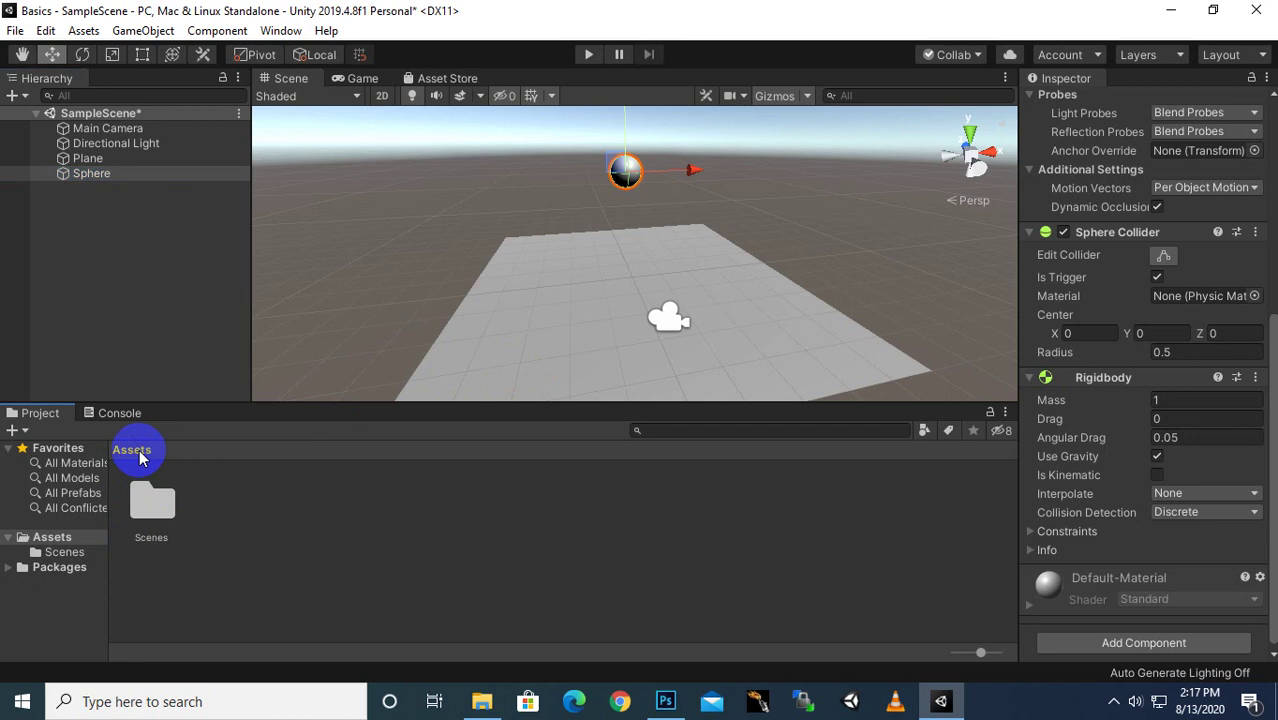
pyautogui.rightClick(232, 528)
pyautogui.moveTo(464, 68)
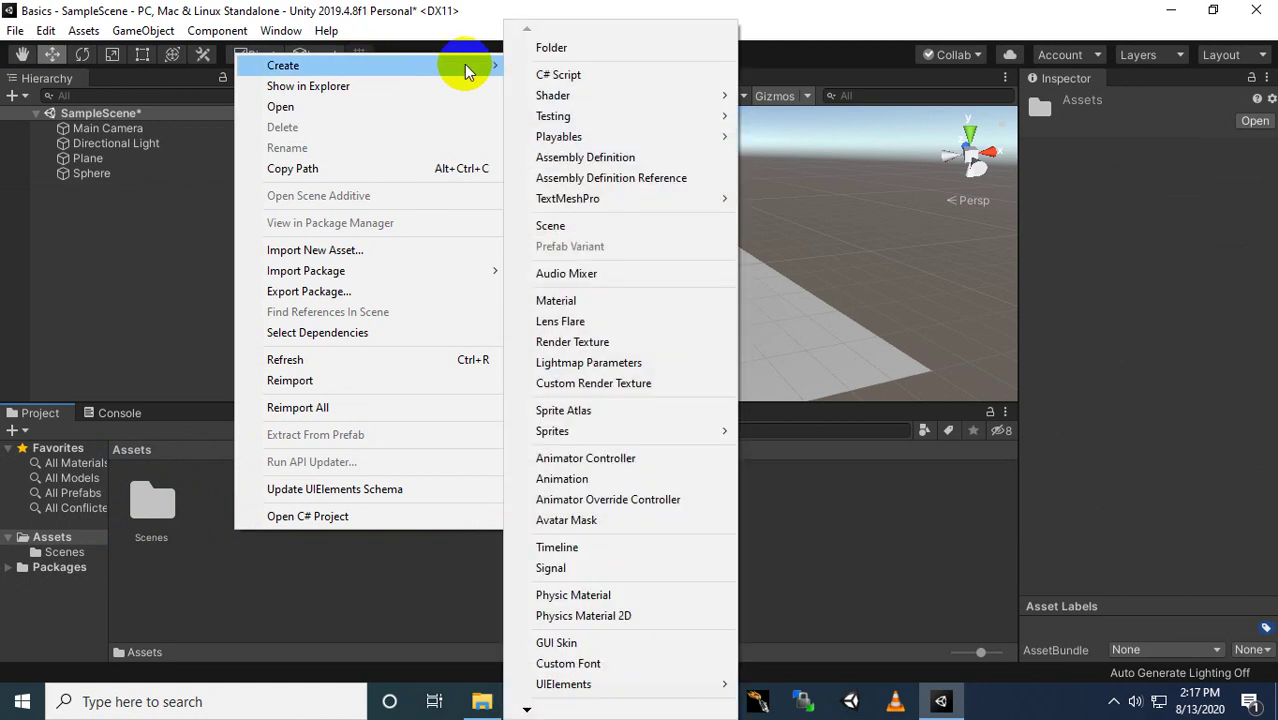
pyautogui.click(530, 45)
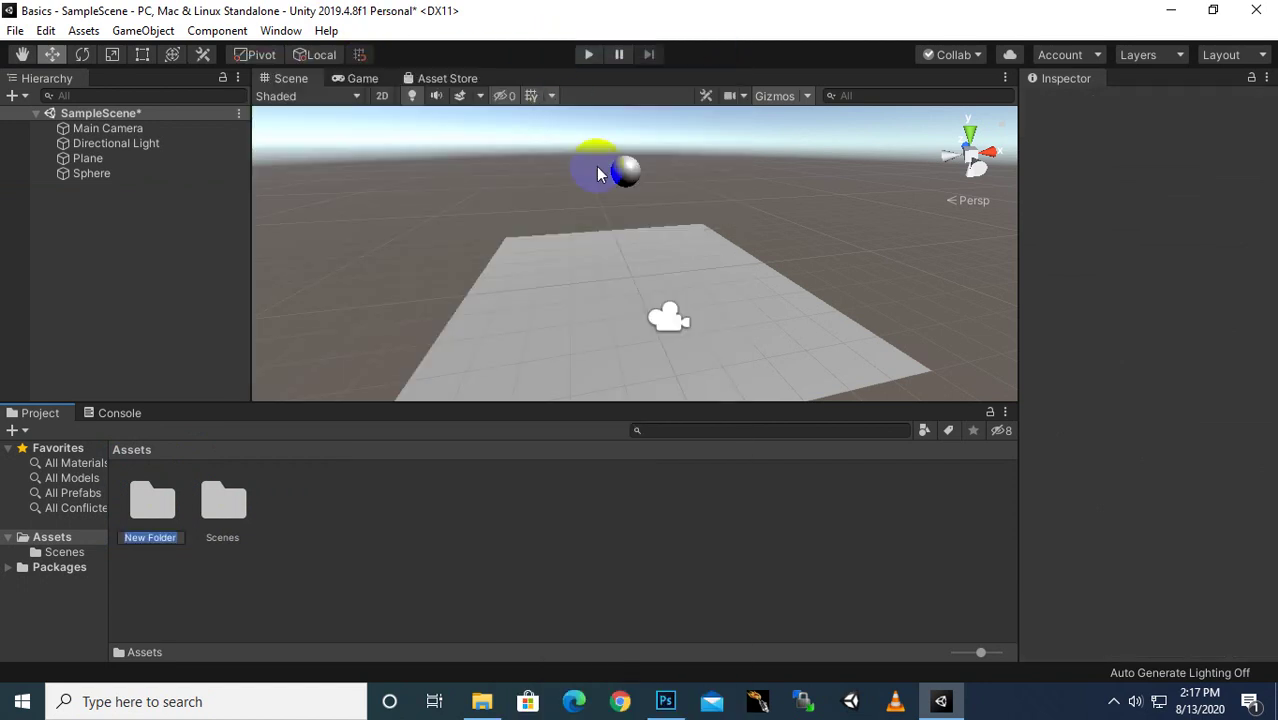
pyautogui.write('Scripts')
pyautogui.press('Return')
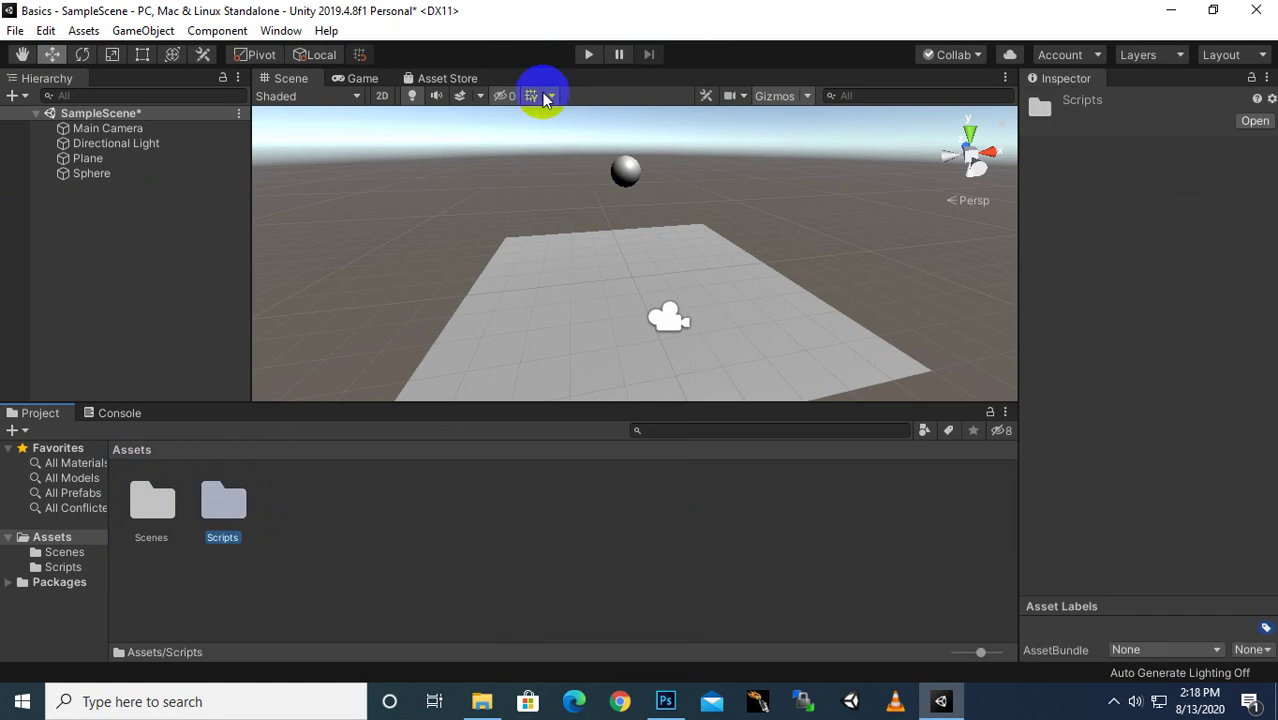
pyautogui.rightClick(295, 532)
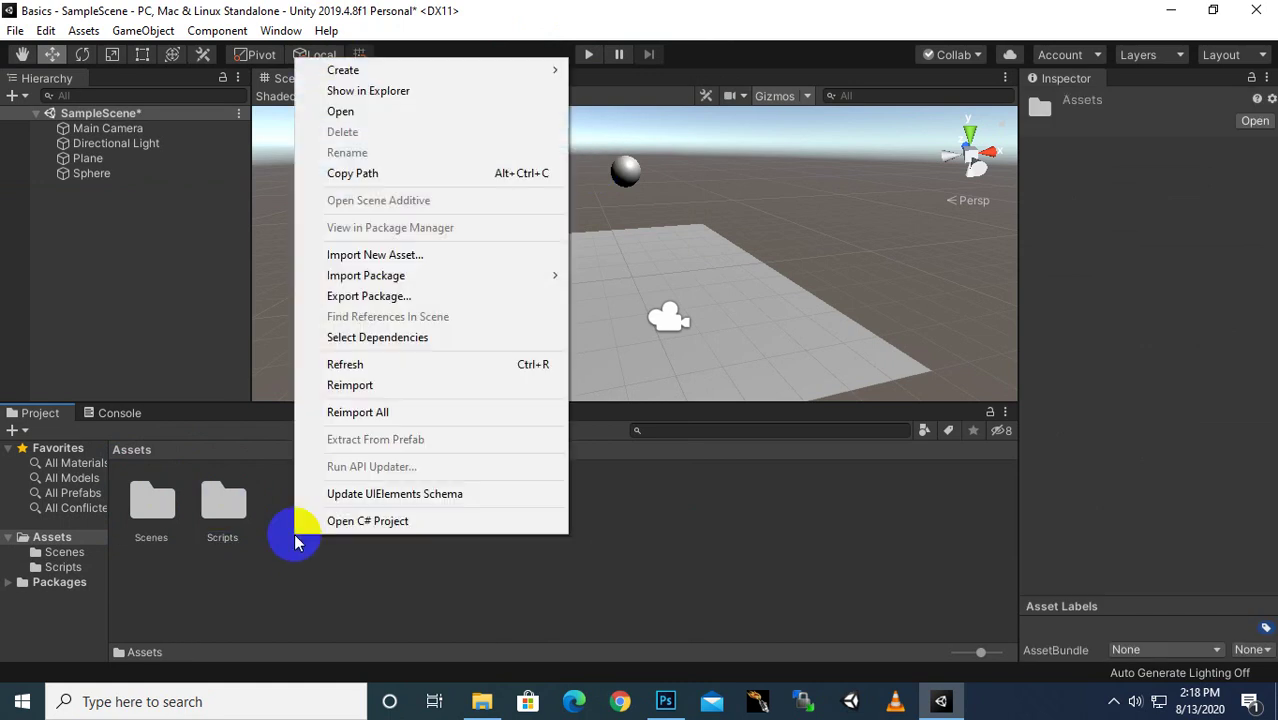
pyautogui.click(485, 578)
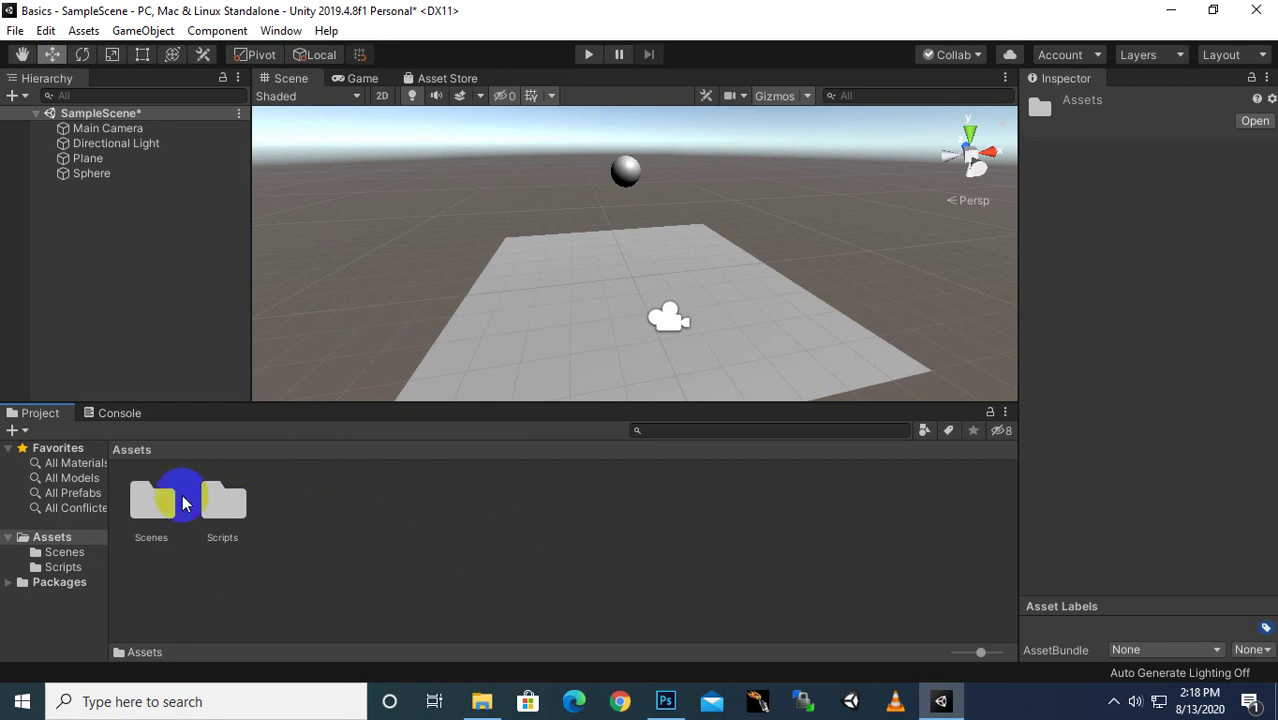
# Switch to File Explorer and open the Assets folder of the Basics project to compare it with the assets in Unity.
pyautogui.click(481, 700)
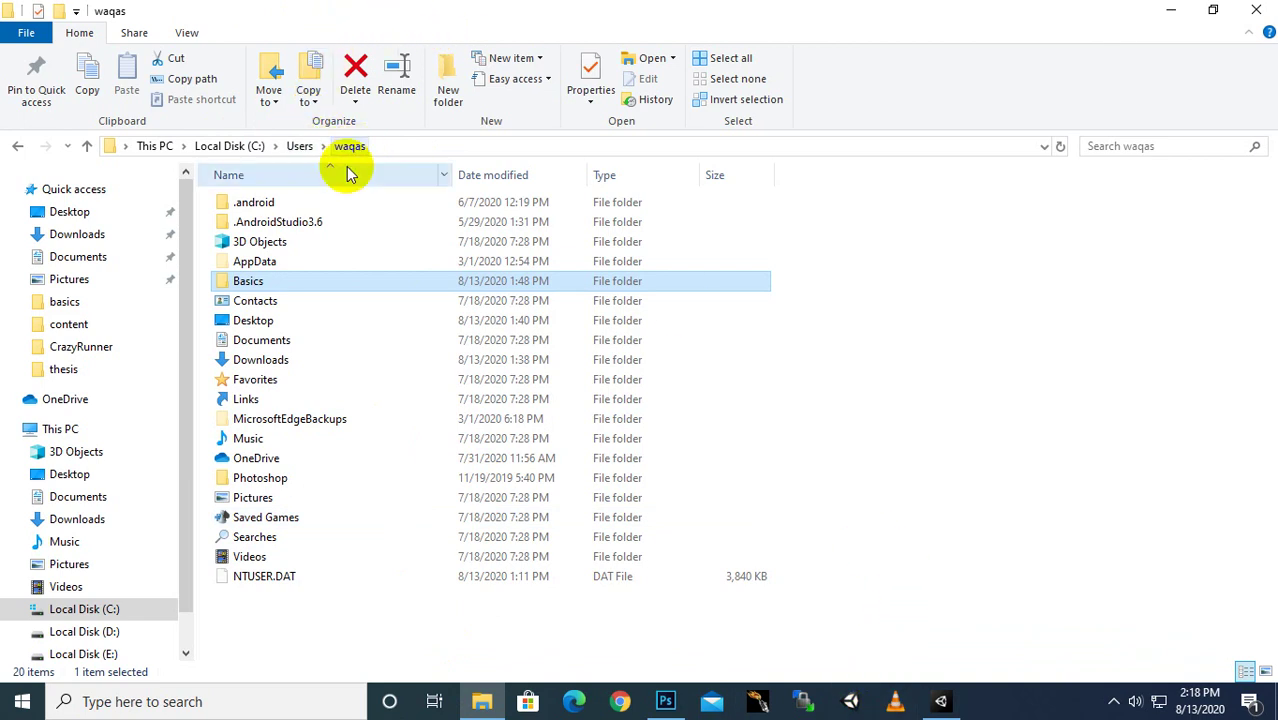
pyautogui.doubleClick(249, 283)
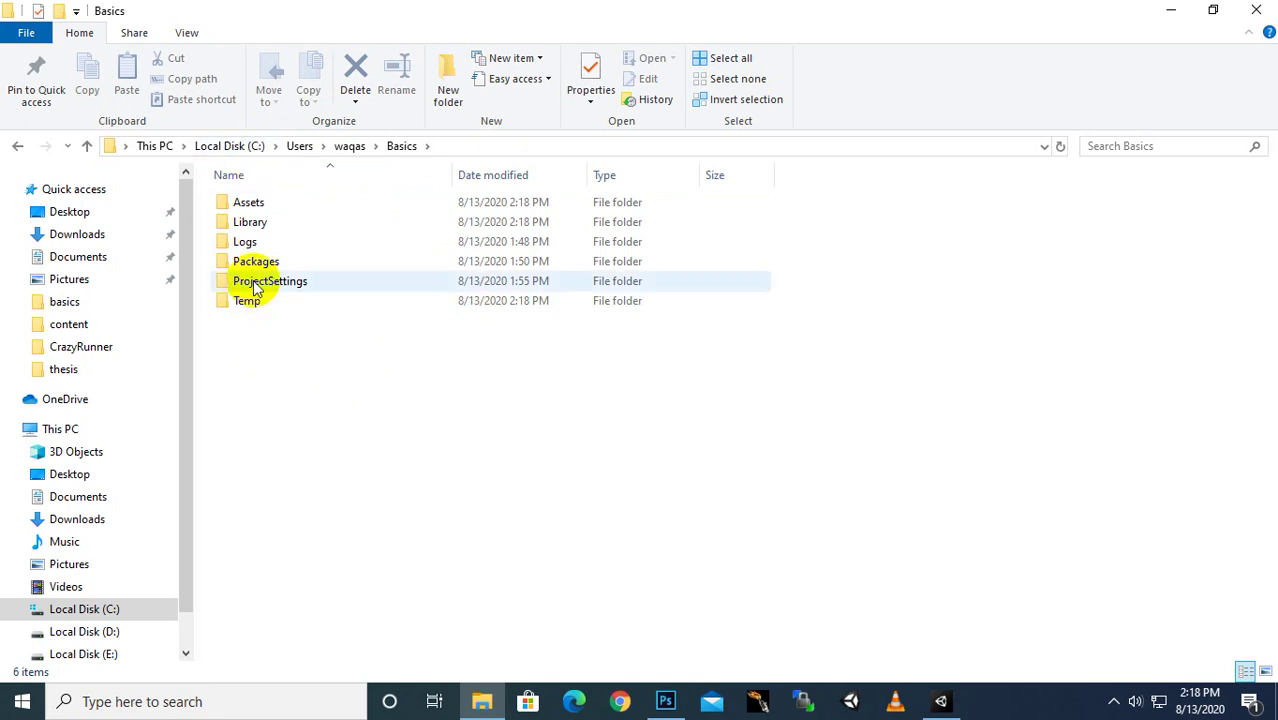
pyautogui.click(250, 210)
pyautogui.doubleClick(251, 212)
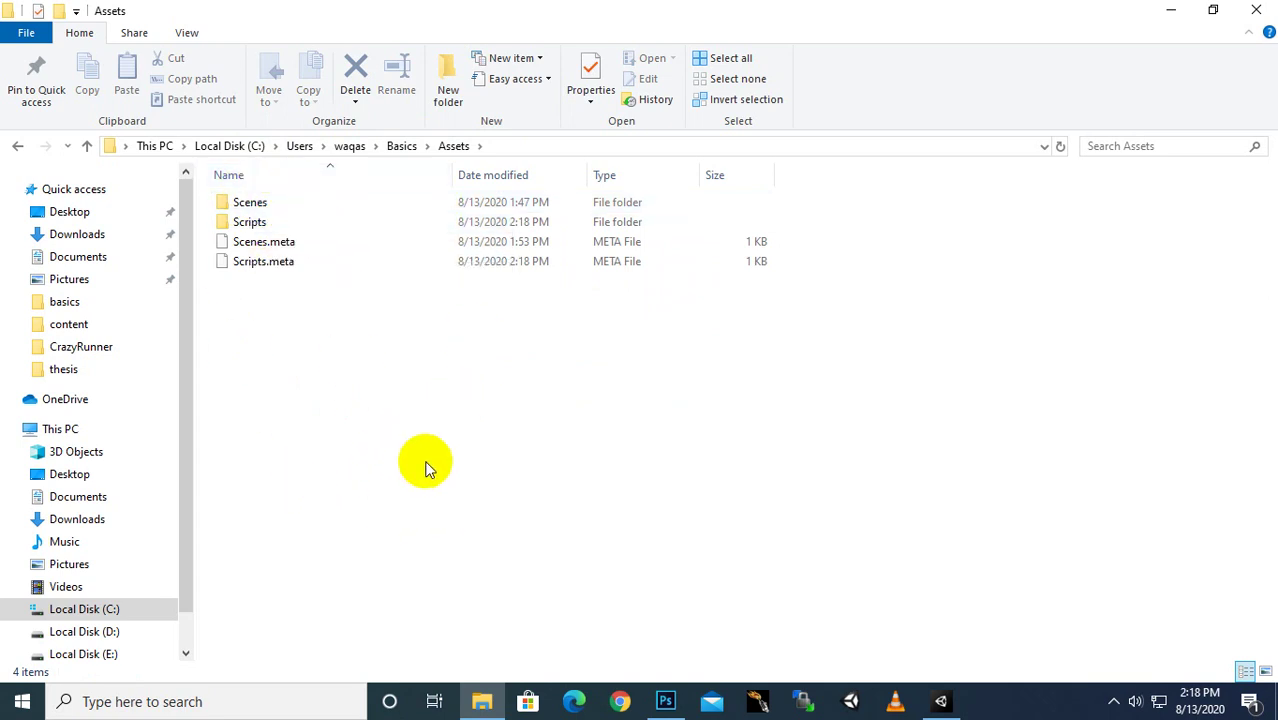
pyautogui.click(941, 701)
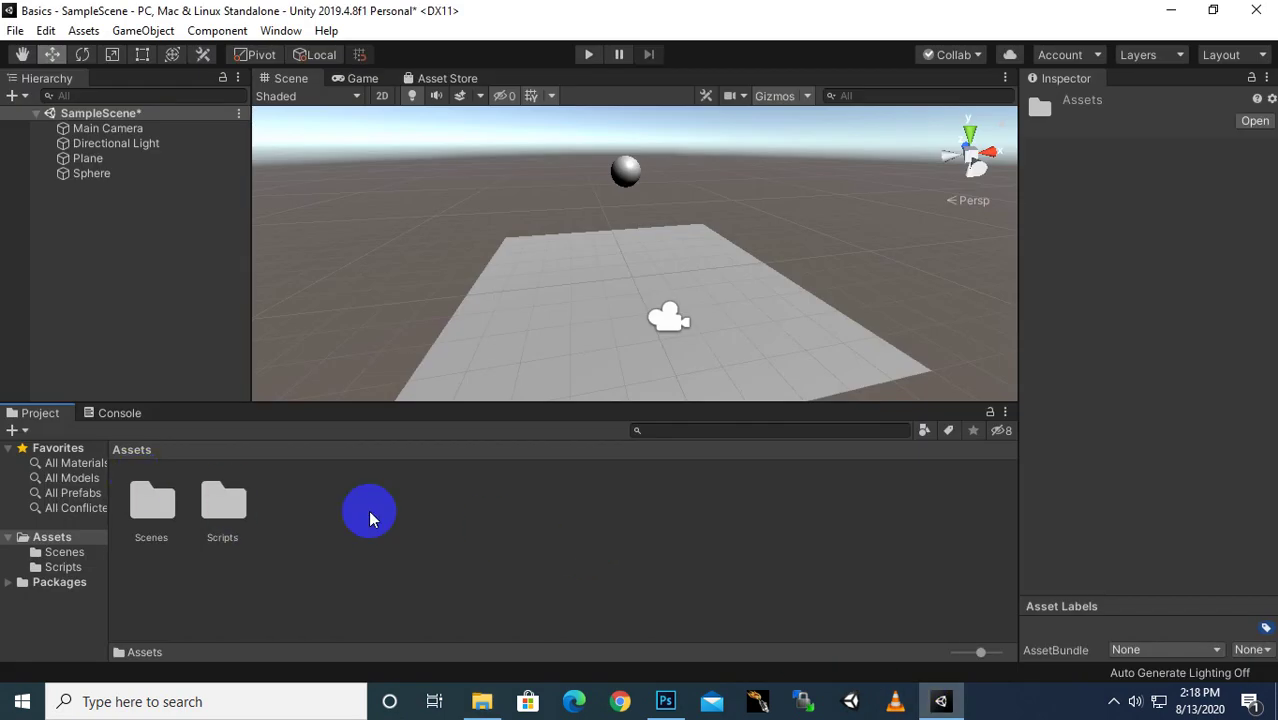
pyautogui.click(482, 701)
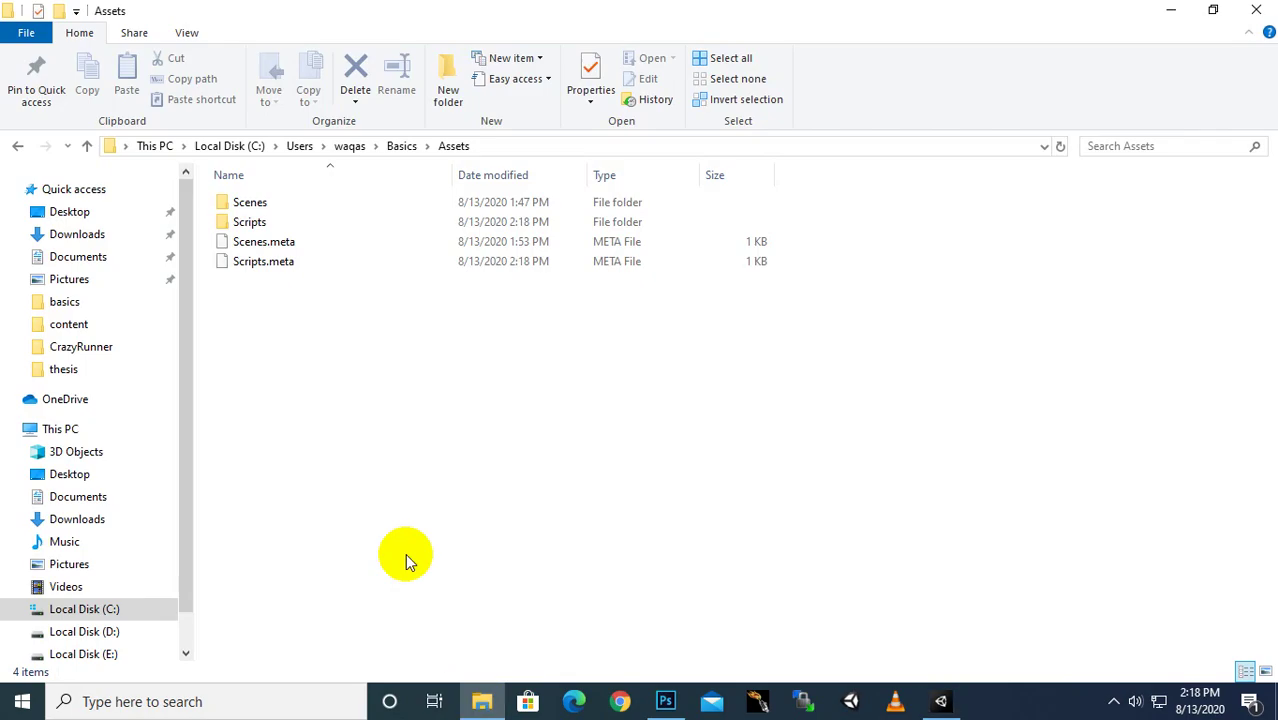
# Create a folder named Audios inside the Basics project's Assets folder in File Explorer.
pyautogui.rightClick(346, 297)
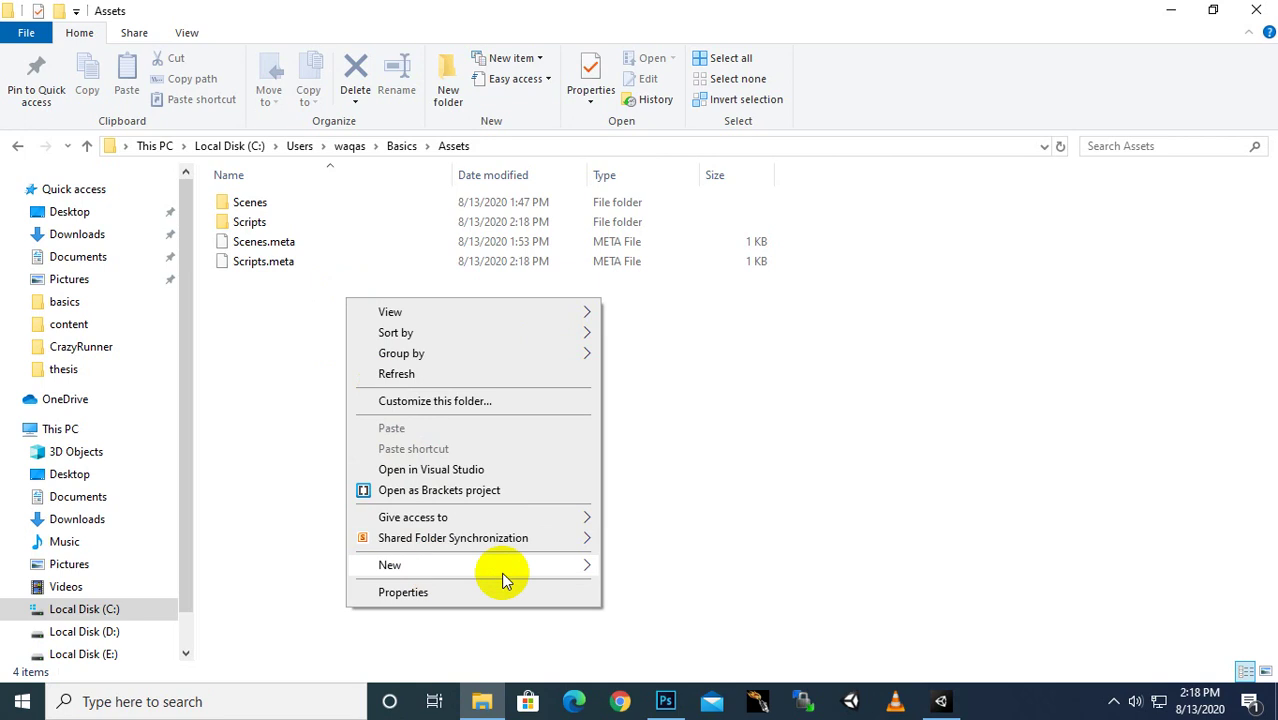
pyautogui.moveTo(505, 570)
pyautogui.click(669, 352)
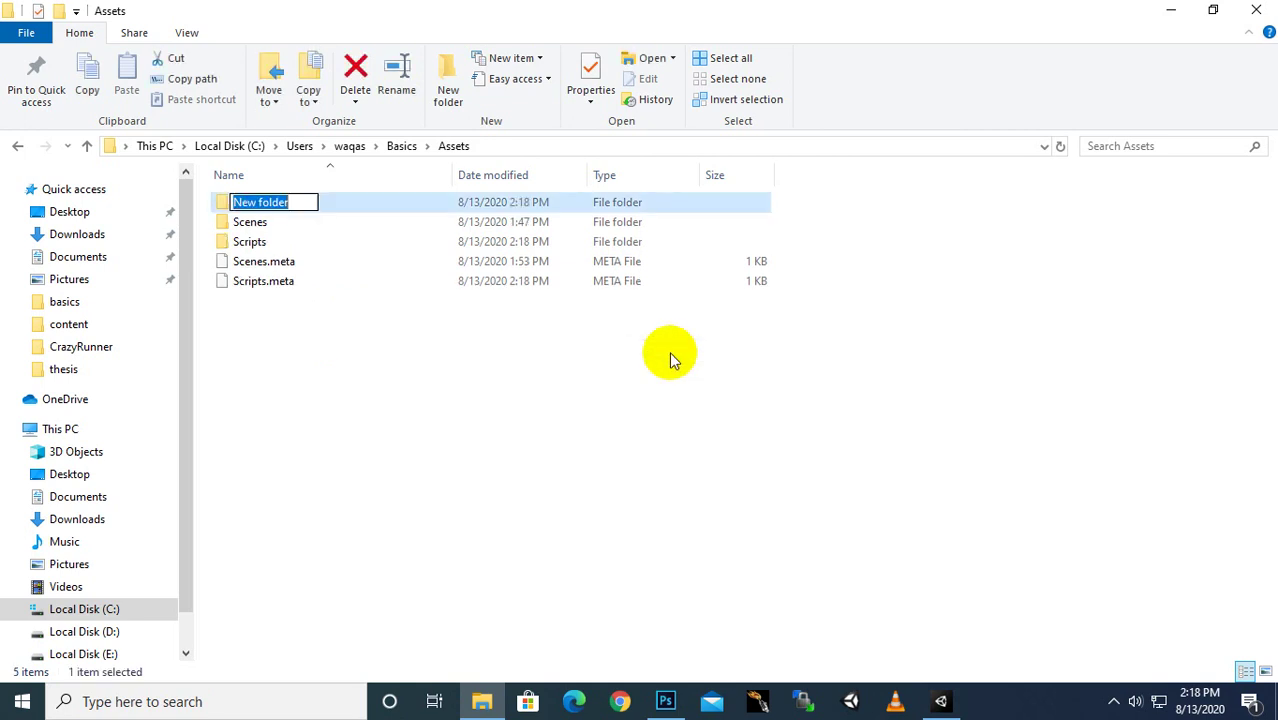
pyautogui.write('Audios')
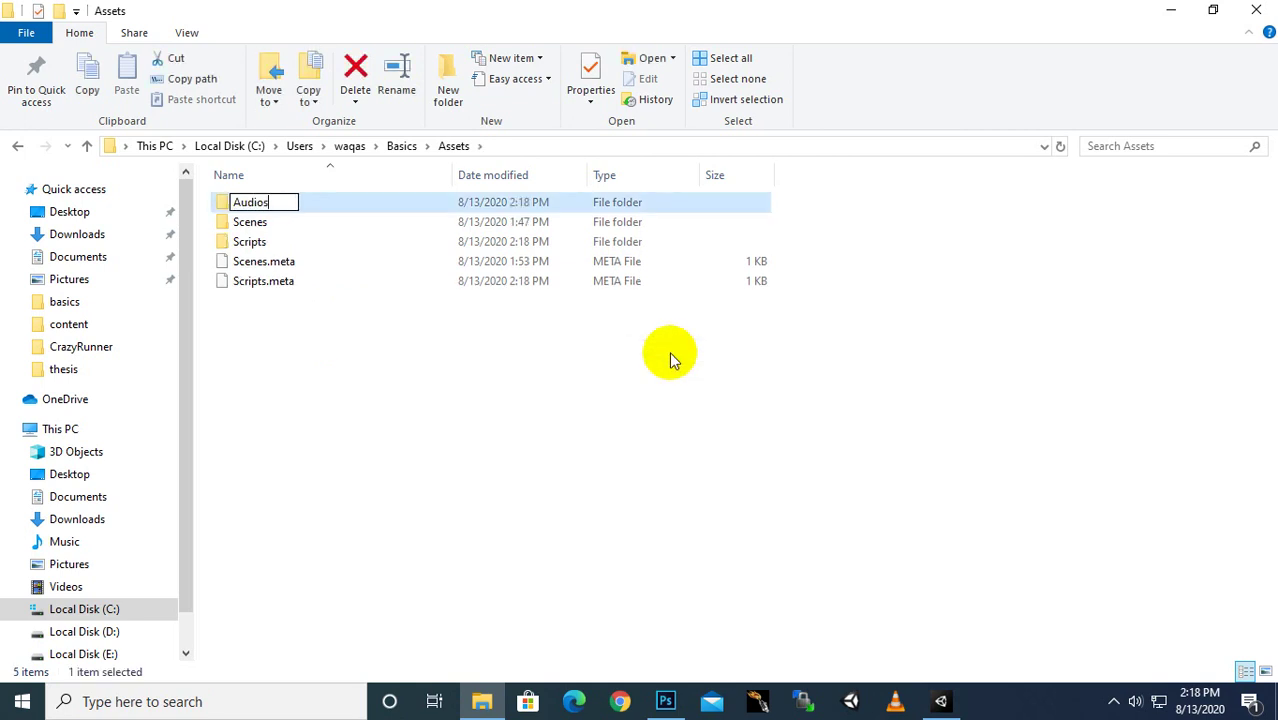
pyautogui.press('Return')
pyautogui.click(733, 537)
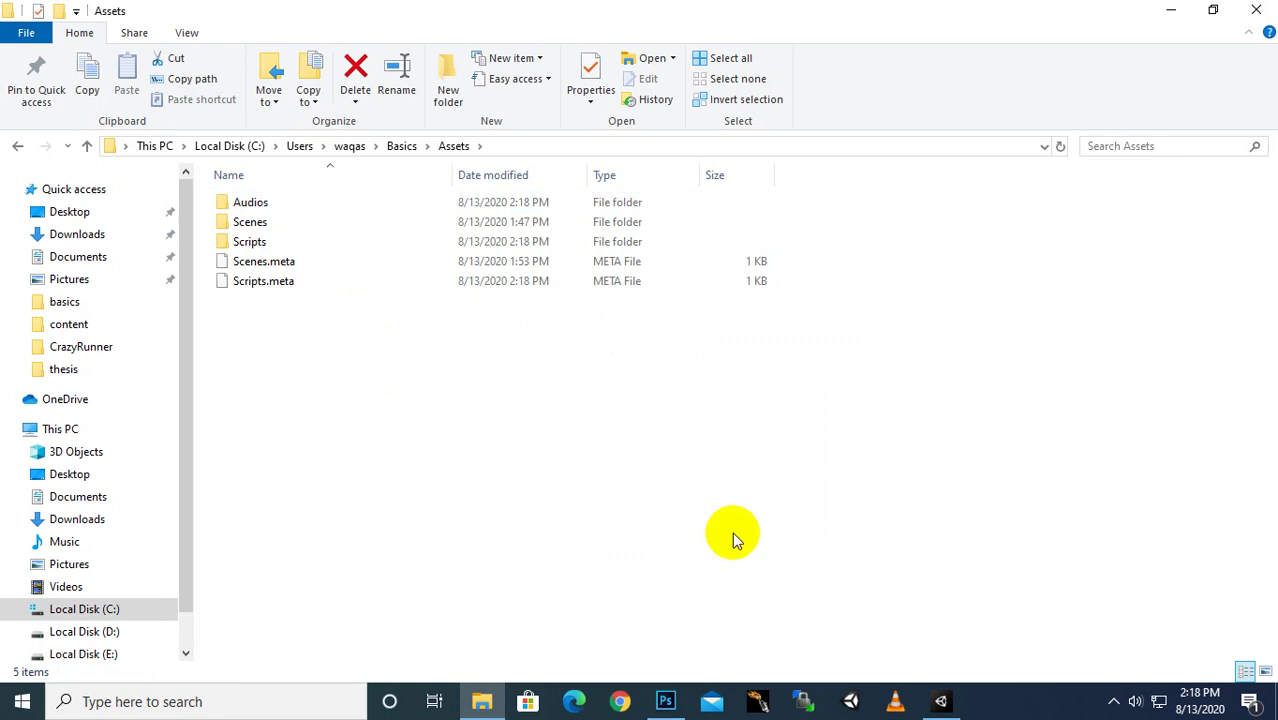
# Switch back to Unity, select the Audios folder, and view the Console before returning to the project assets.
pyautogui.click(940, 701)
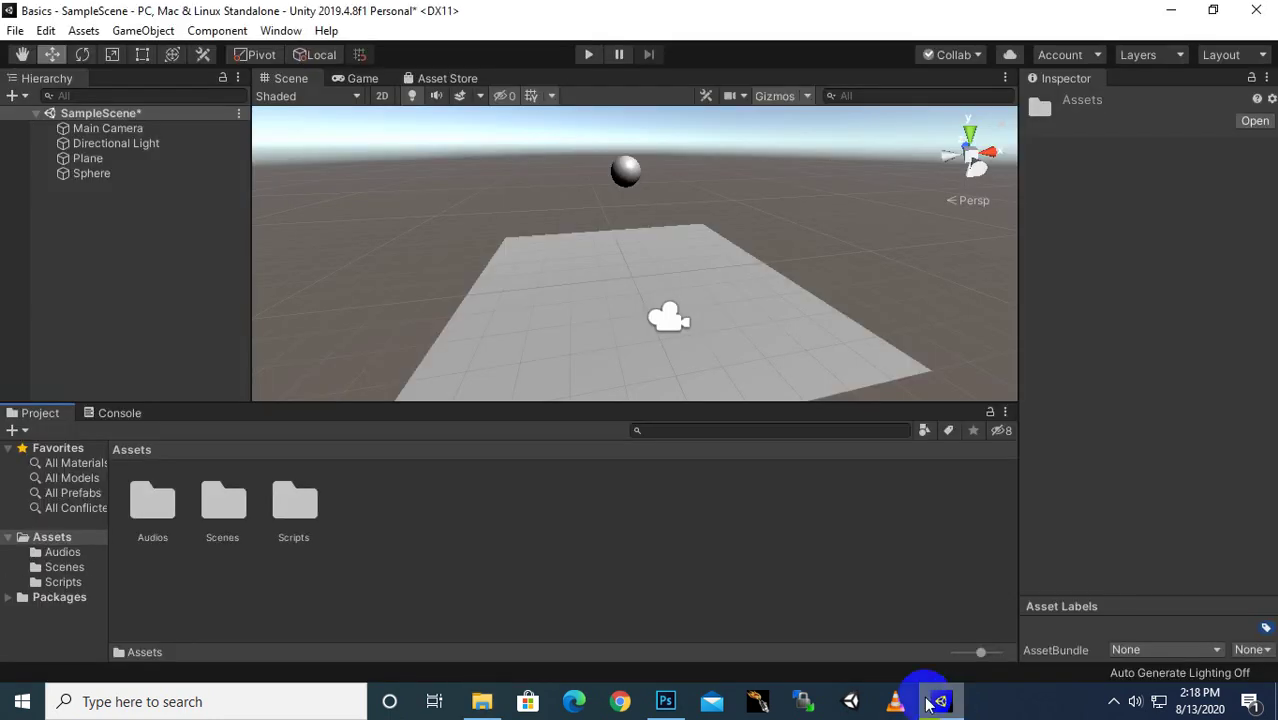
pyautogui.click(170, 507)
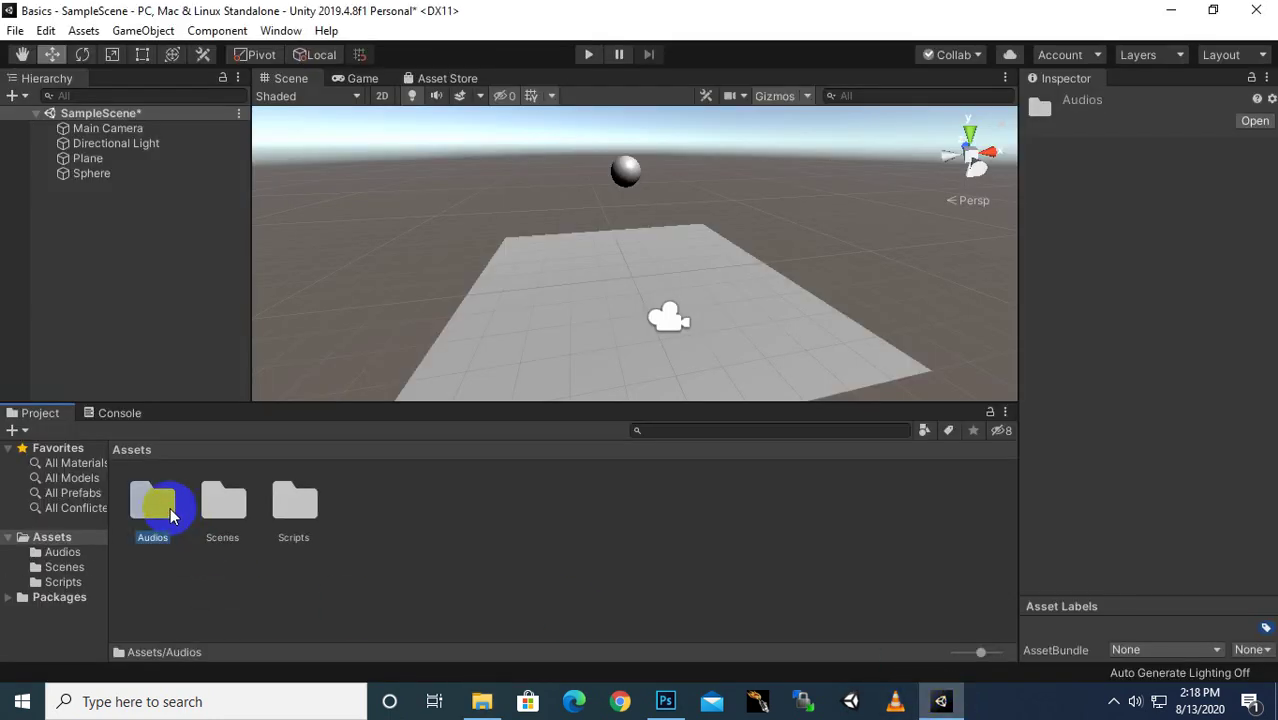
pyautogui.click(164, 500)
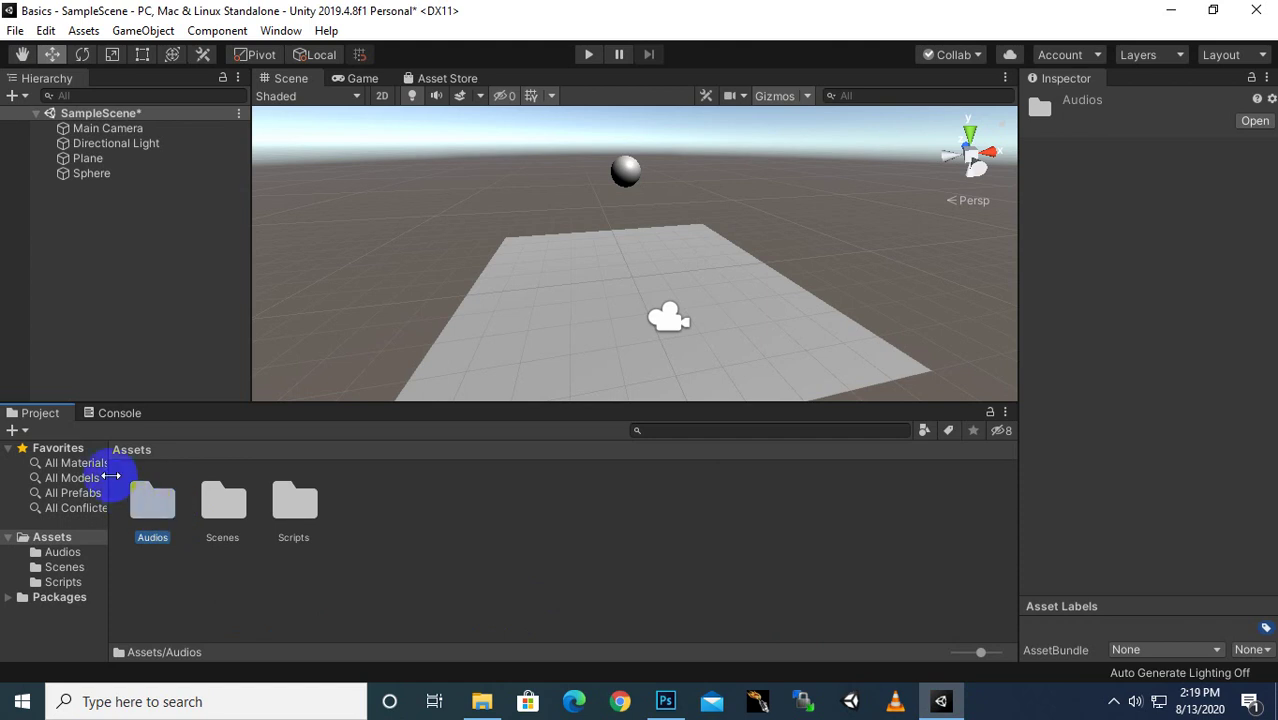
pyautogui.click(122, 413)
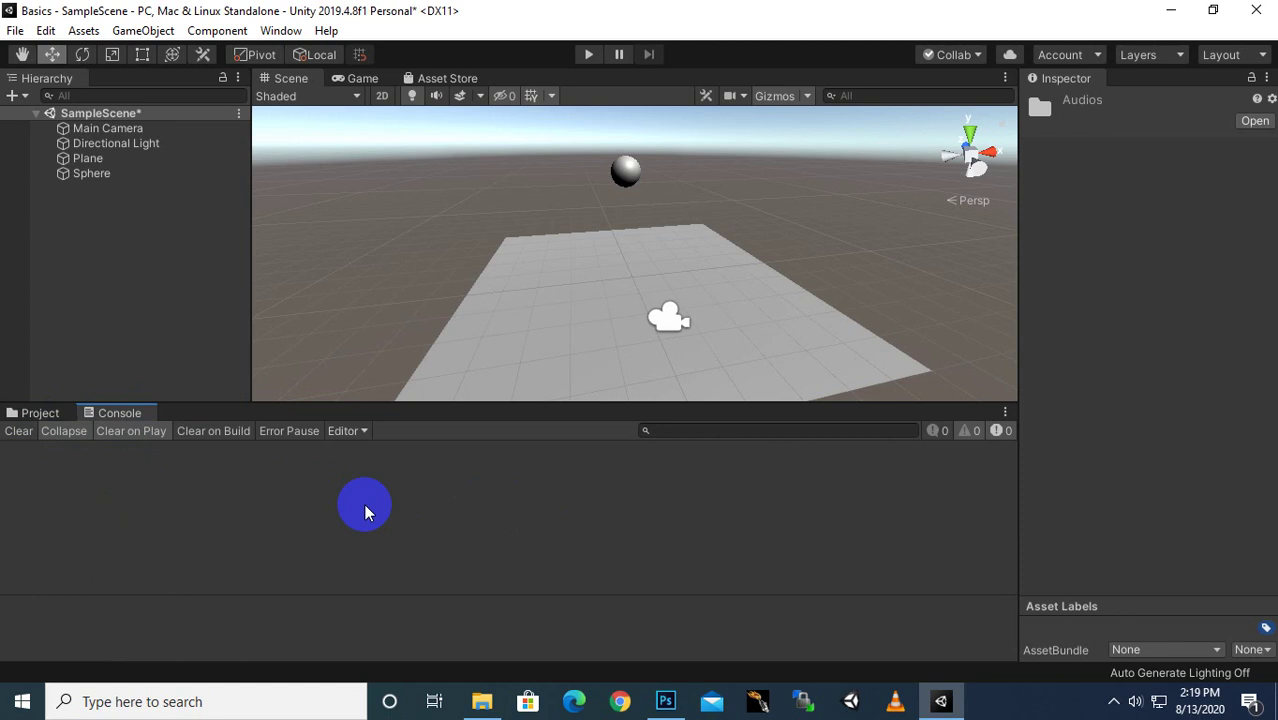
pyautogui.click(44, 413)
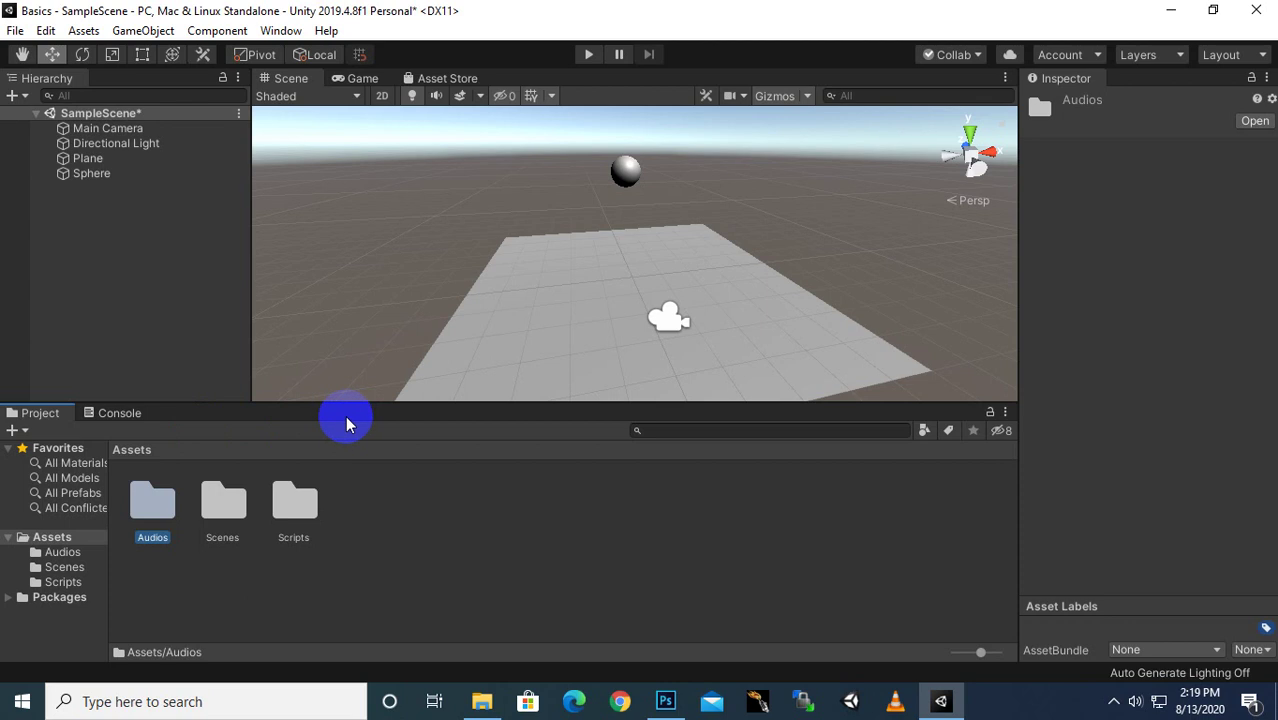
# Try the Tall and Wide editor layouts, ending with the 4 Split layout.
pyautogui.click(1260, 55)
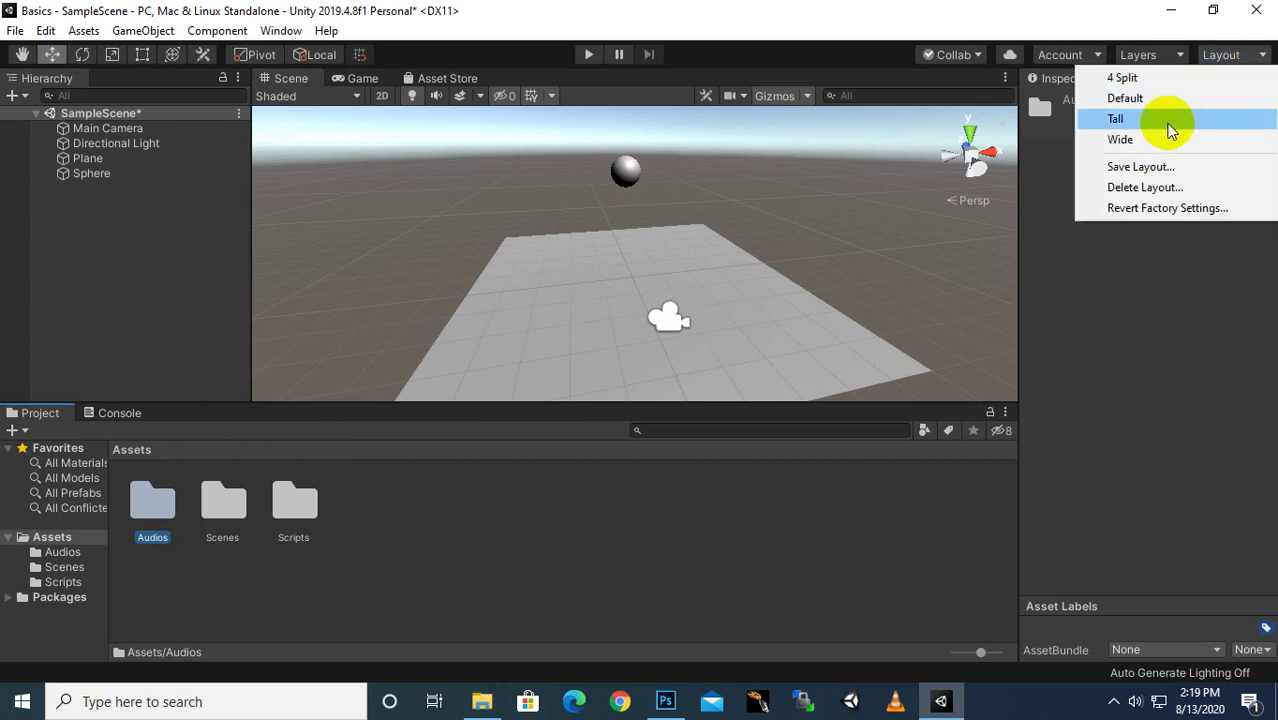
pyautogui.click(1116, 122)
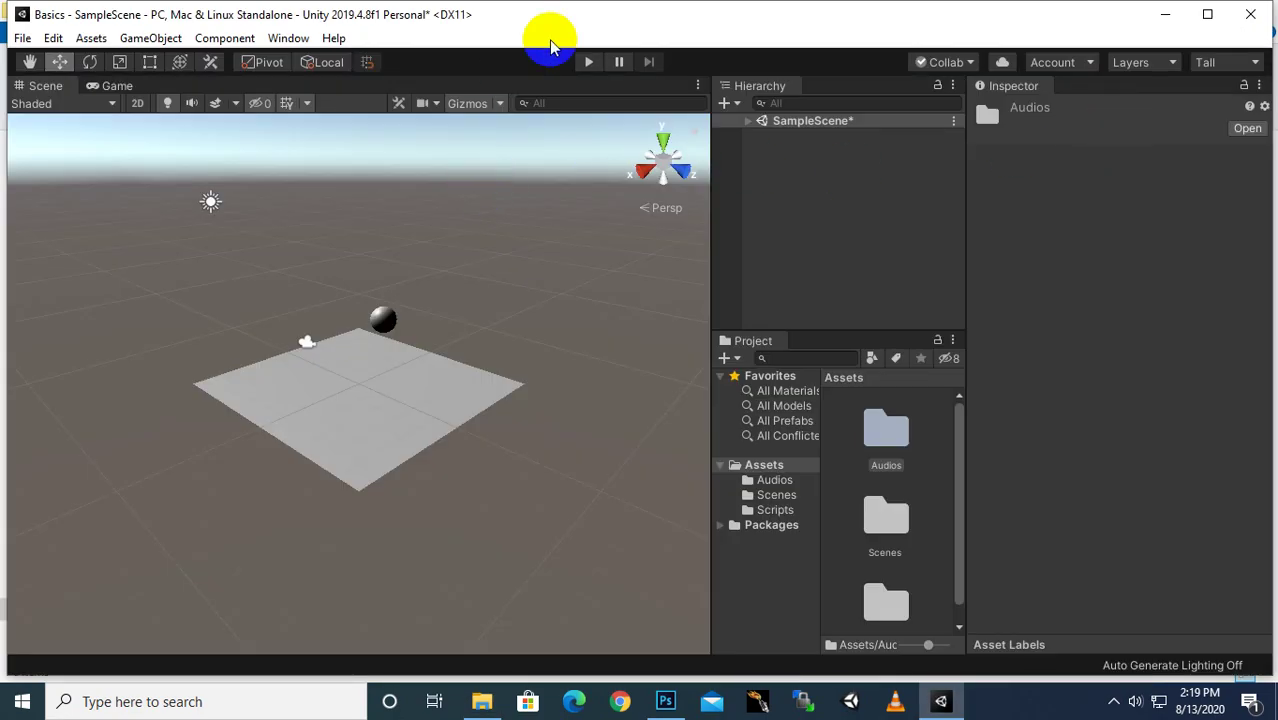
pyautogui.click(1232, 66)
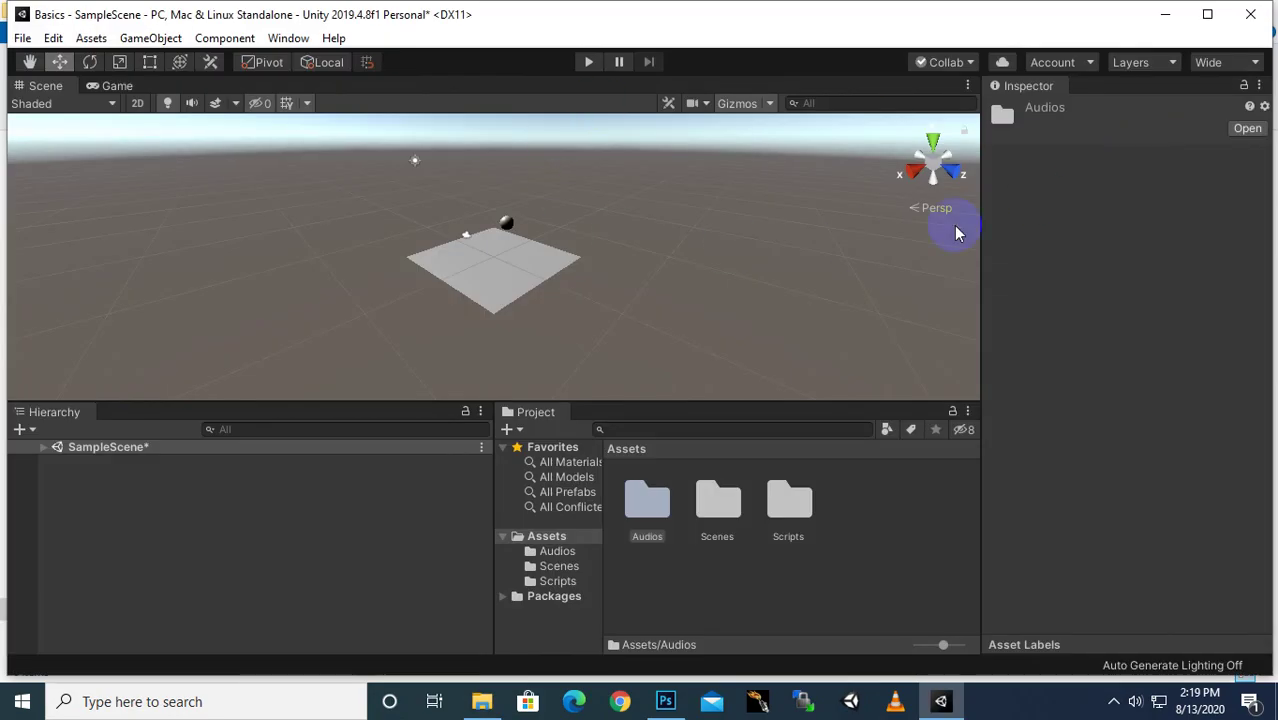
pyautogui.click(1228, 66)
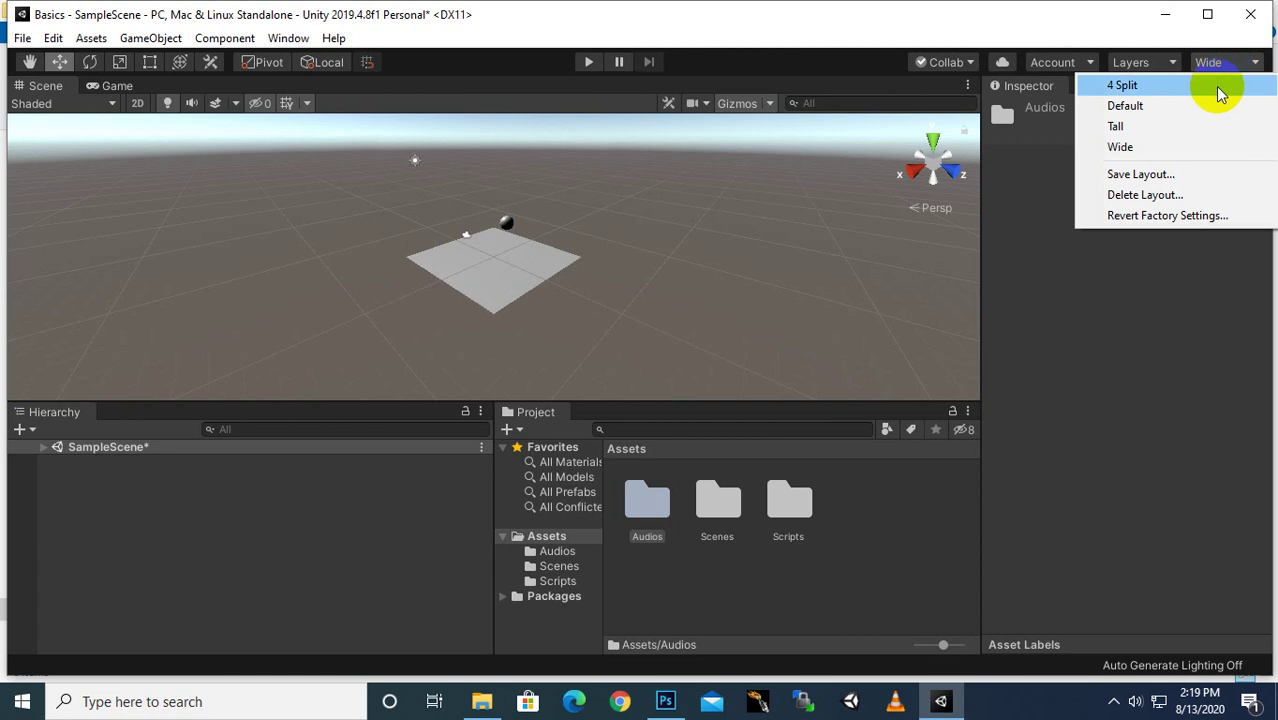
pyautogui.click(1213, 87)
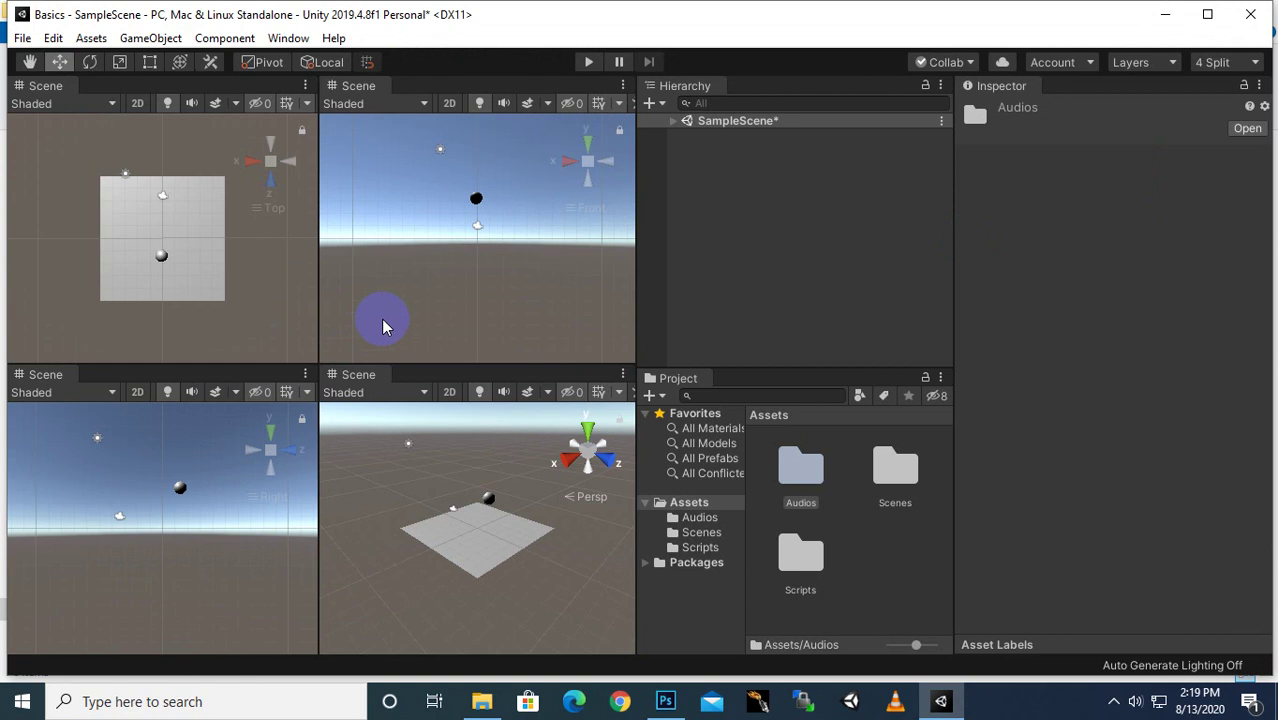
pyautogui.click(171, 486)
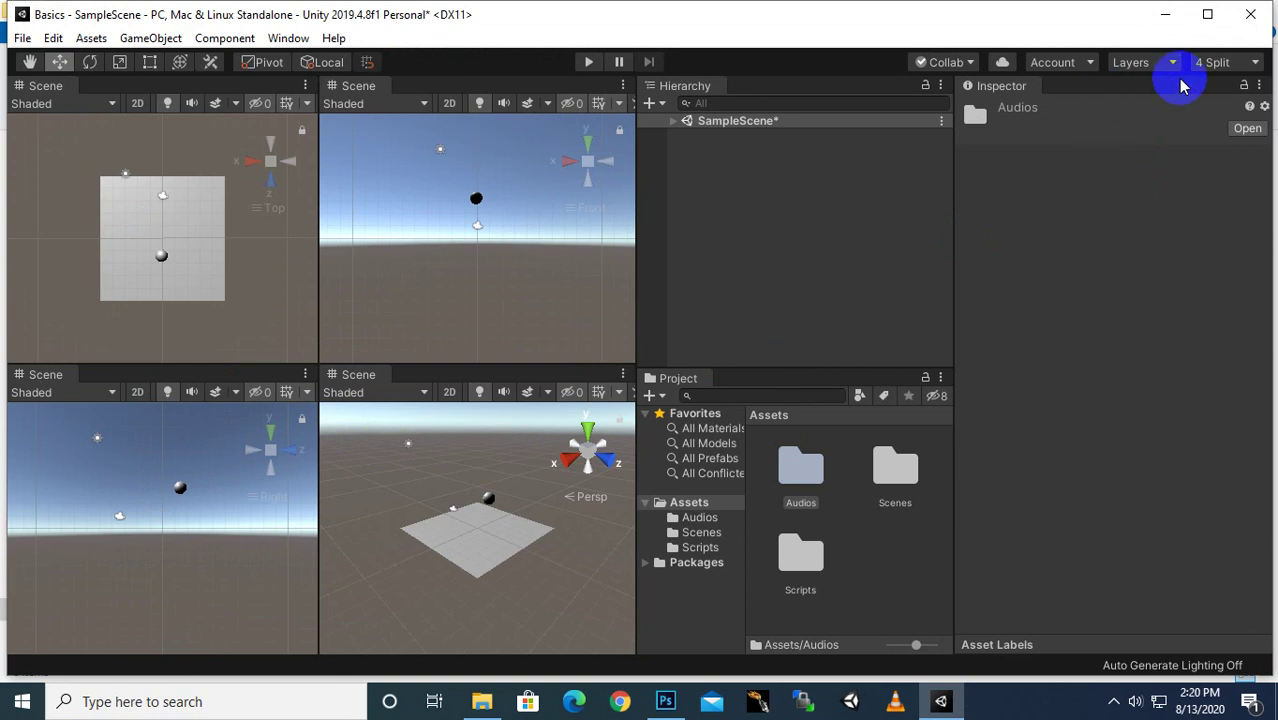
# Switch the editor to the Default layout and compare the Game view with the Scene view.
pyautogui.click(1207, 65)
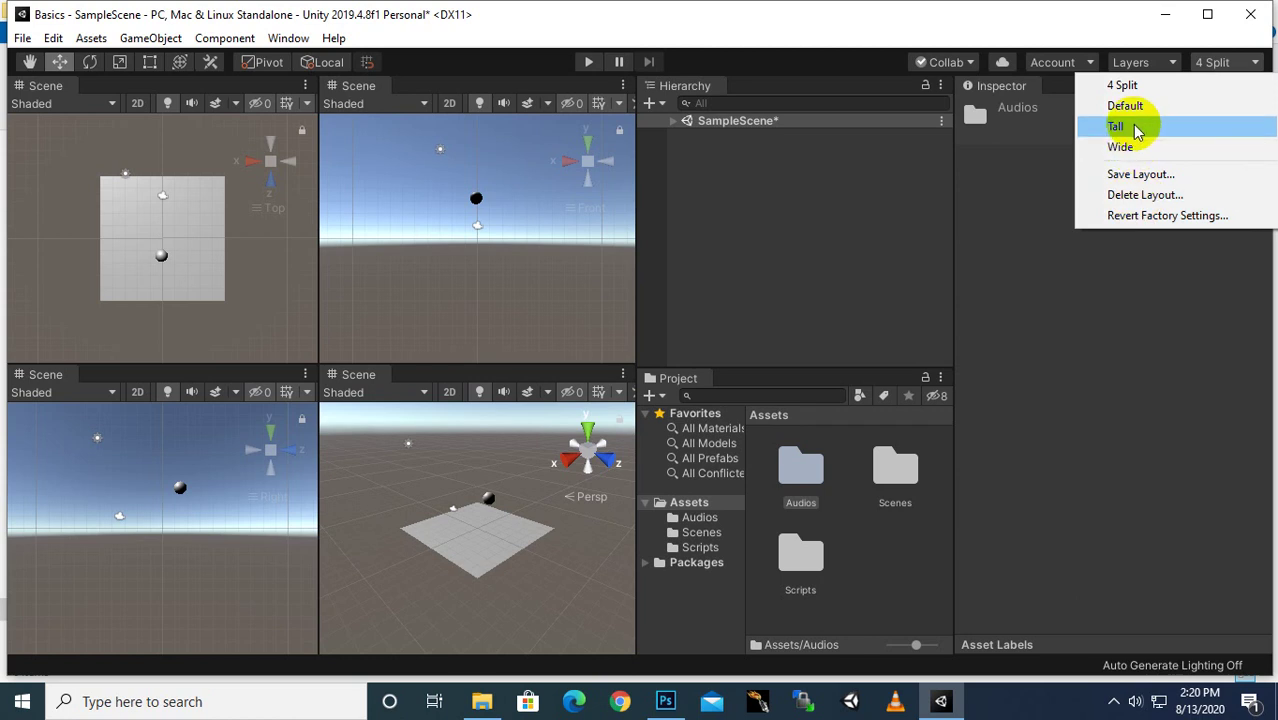
pyautogui.click(1127, 130)
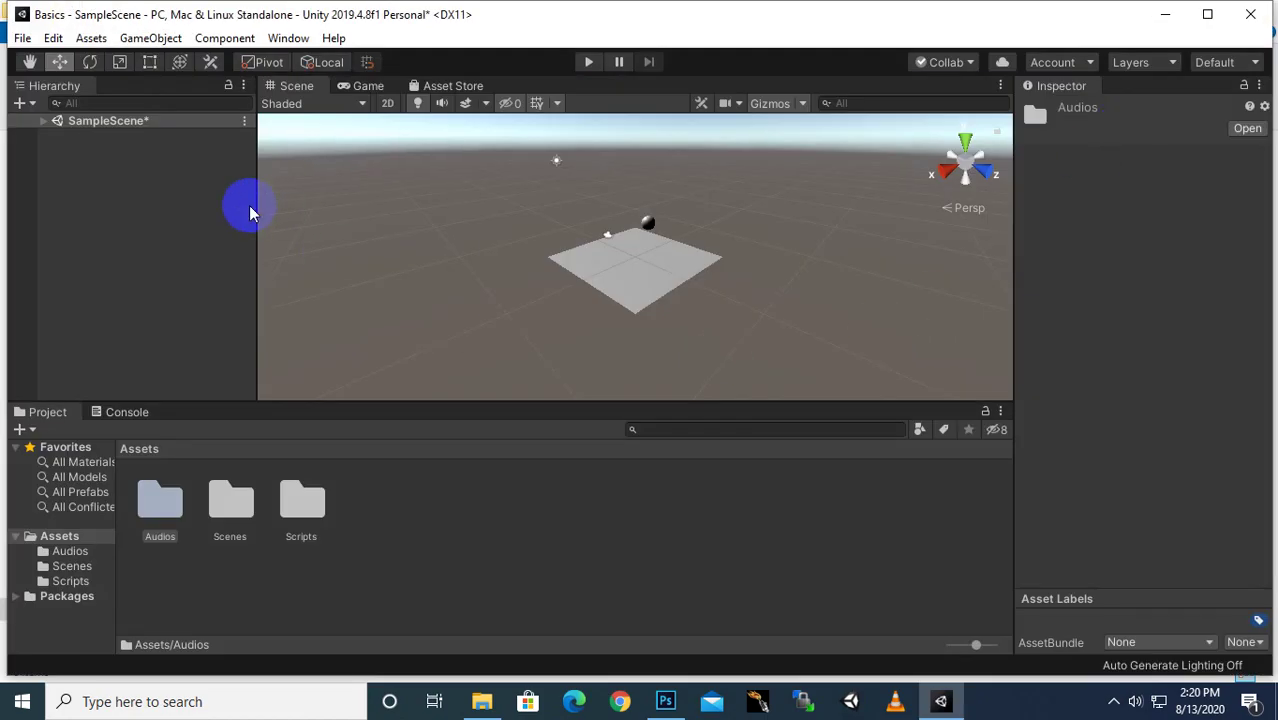
pyautogui.click(364, 87)
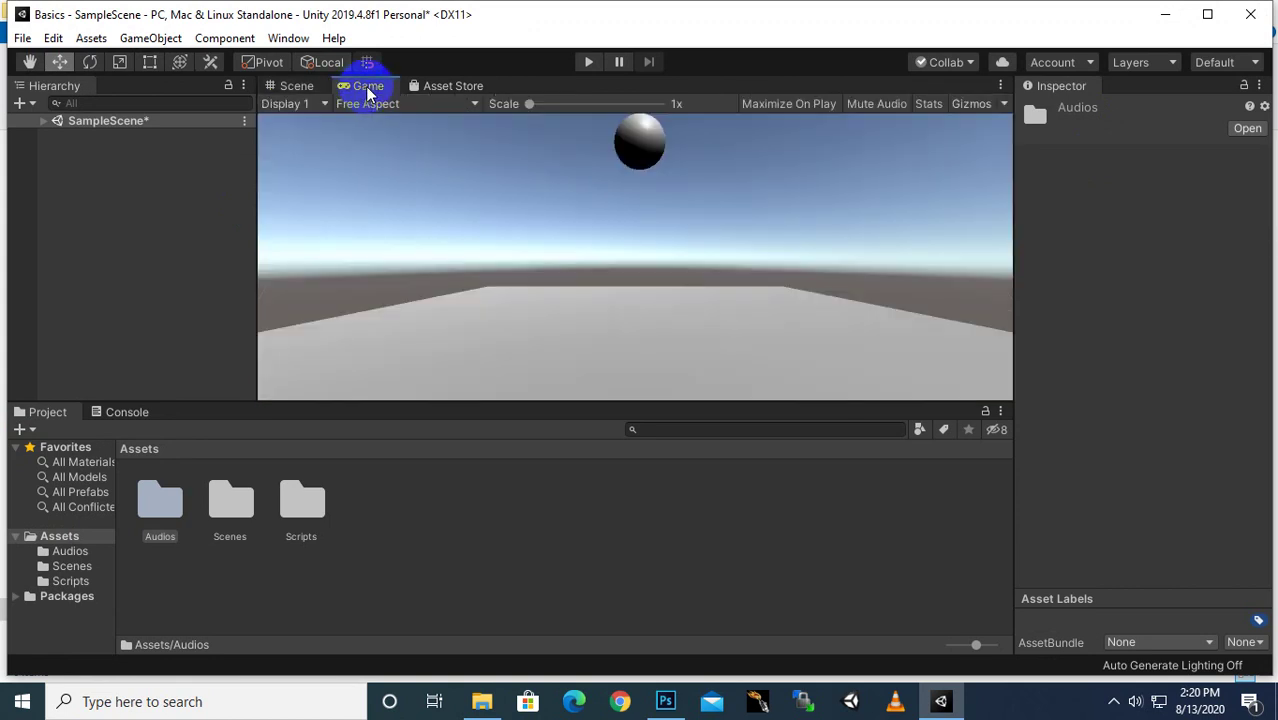
pyautogui.click(294, 87)
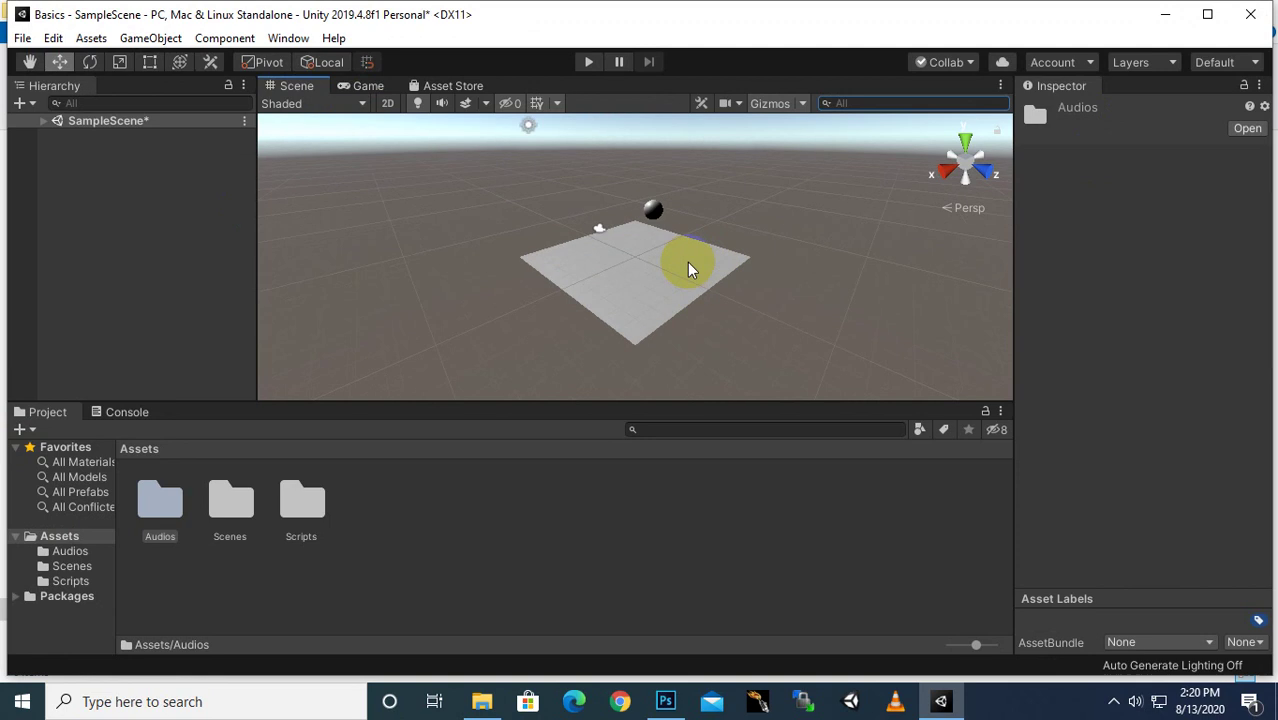
# Select the Sphere in the Scene view and dock the Game view side by side with the Scene view.
pyautogui.scroll(3, 689, 268)
pyautogui.moveTo(688, 268); pyautogui.dragTo(565, 285, button='middle')
pyautogui.click(608, 232)
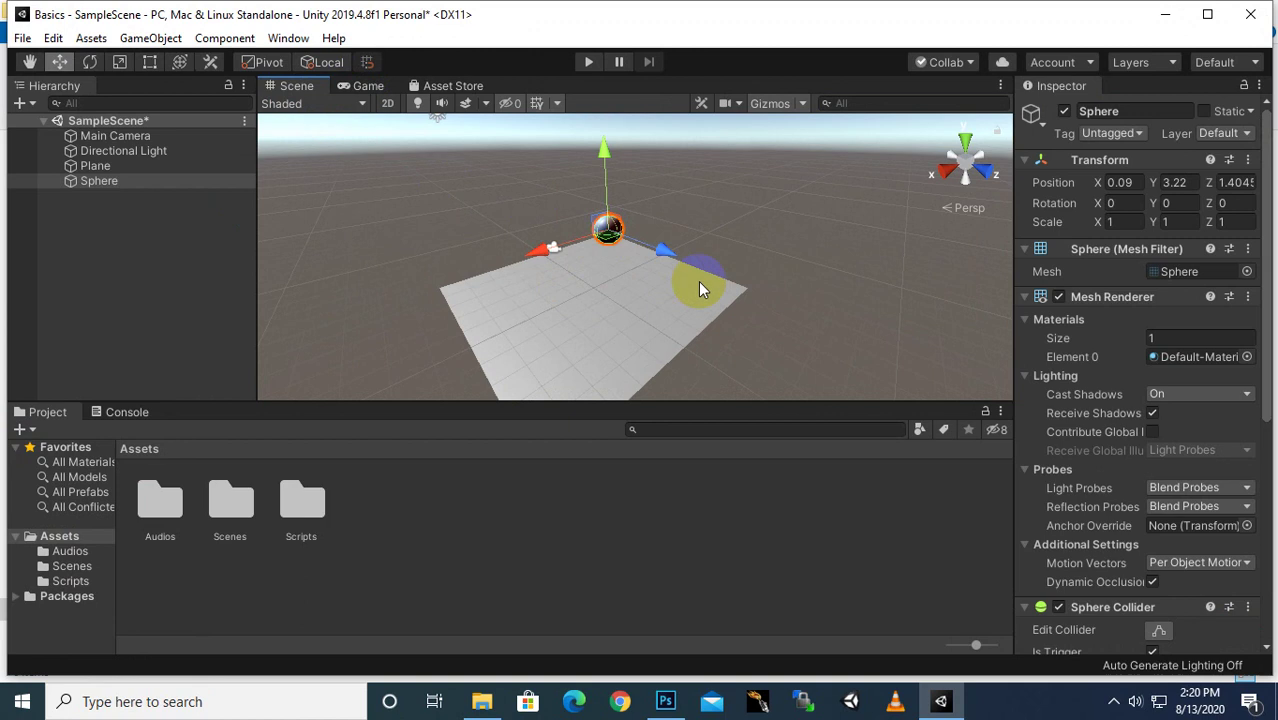
pyautogui.moveTo(645, 286); pyautogui.dragTo(577, 282, button='middle')
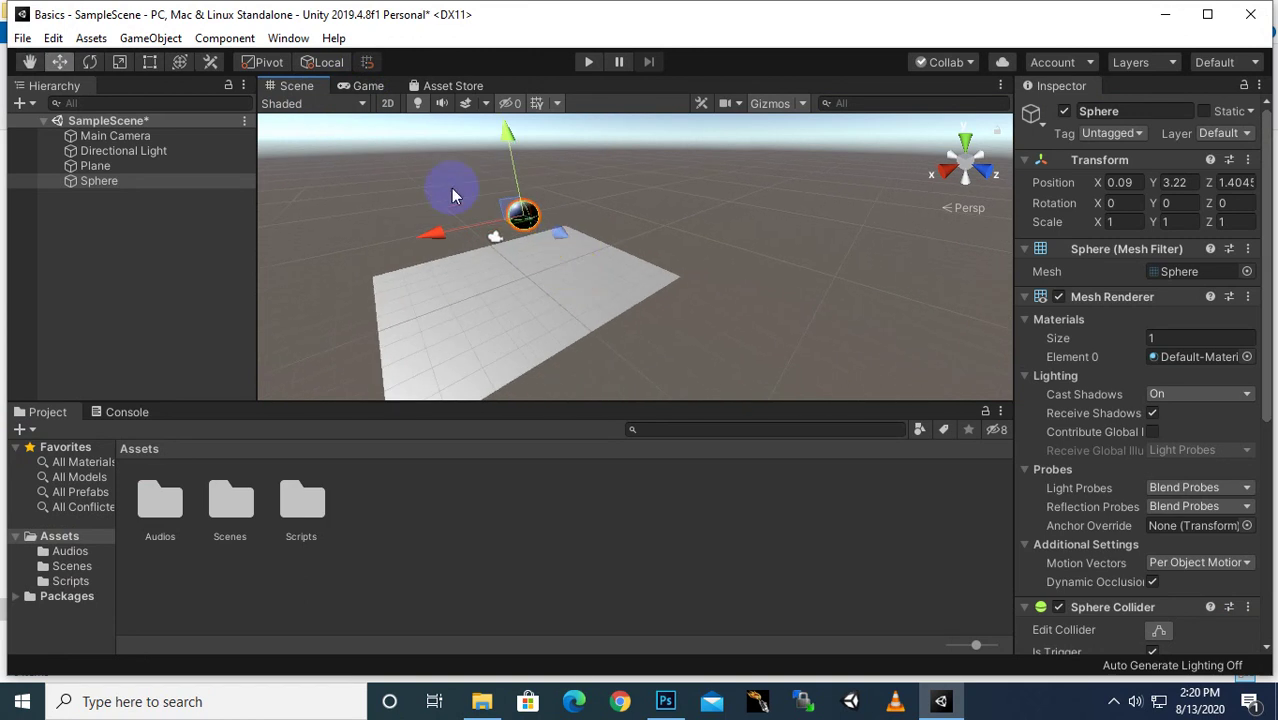
pyautogui.click(376, 90)
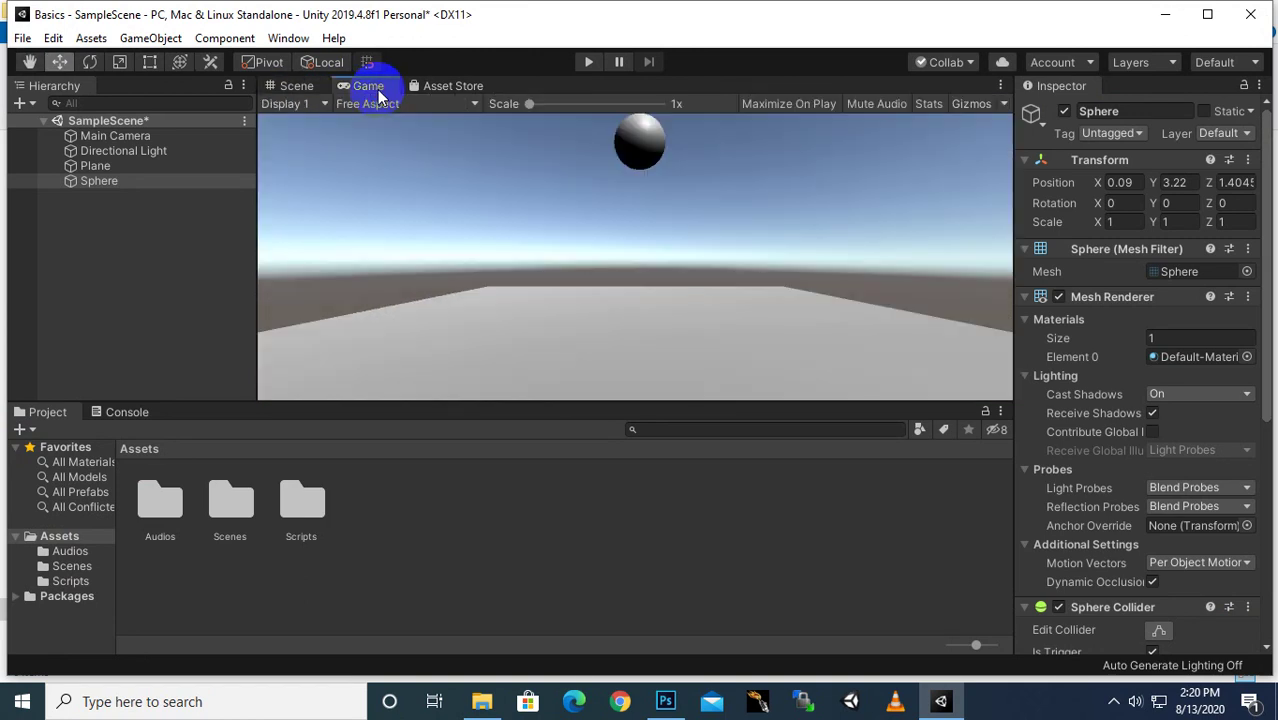
pyautogui.moveTo(373, 92); pyautogui.dragTo(493, 345)
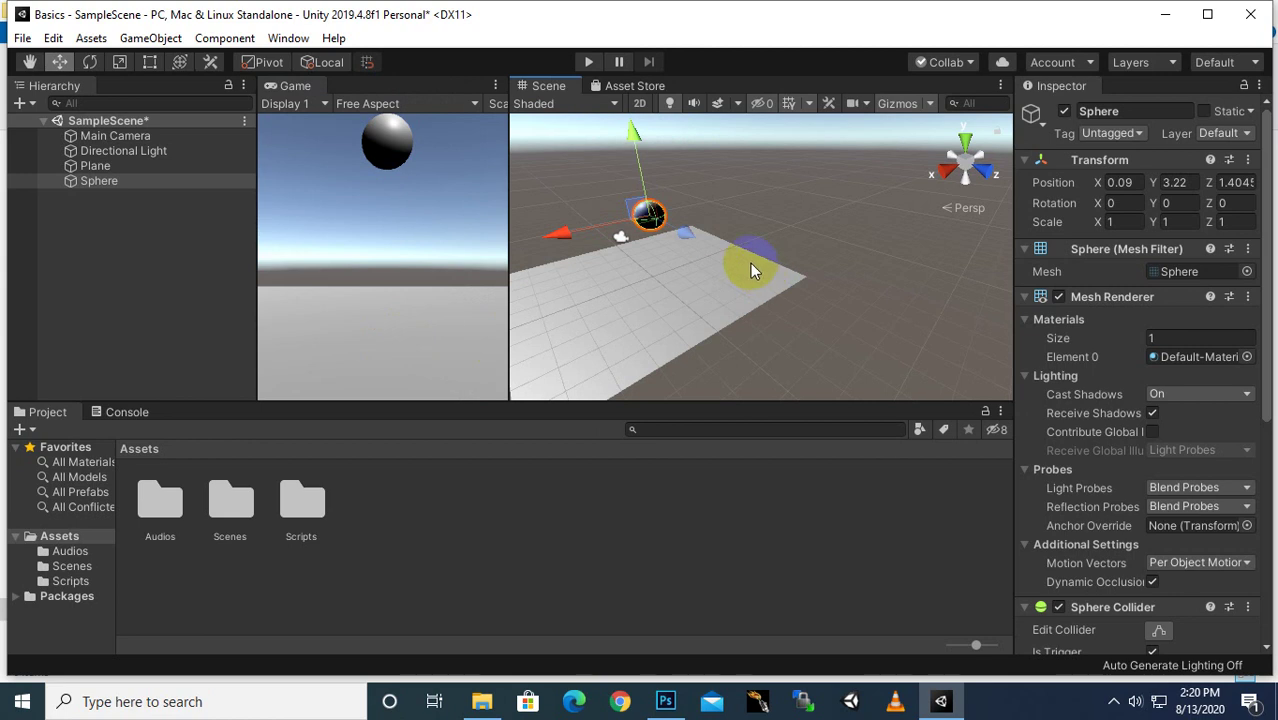
# Move the Sphere to about Y 2.35 and Z 2.69, and reset the editor to the Default layout.
pyautogui.moveTo(691, 235); pyautogui.dragTo(629, 178)
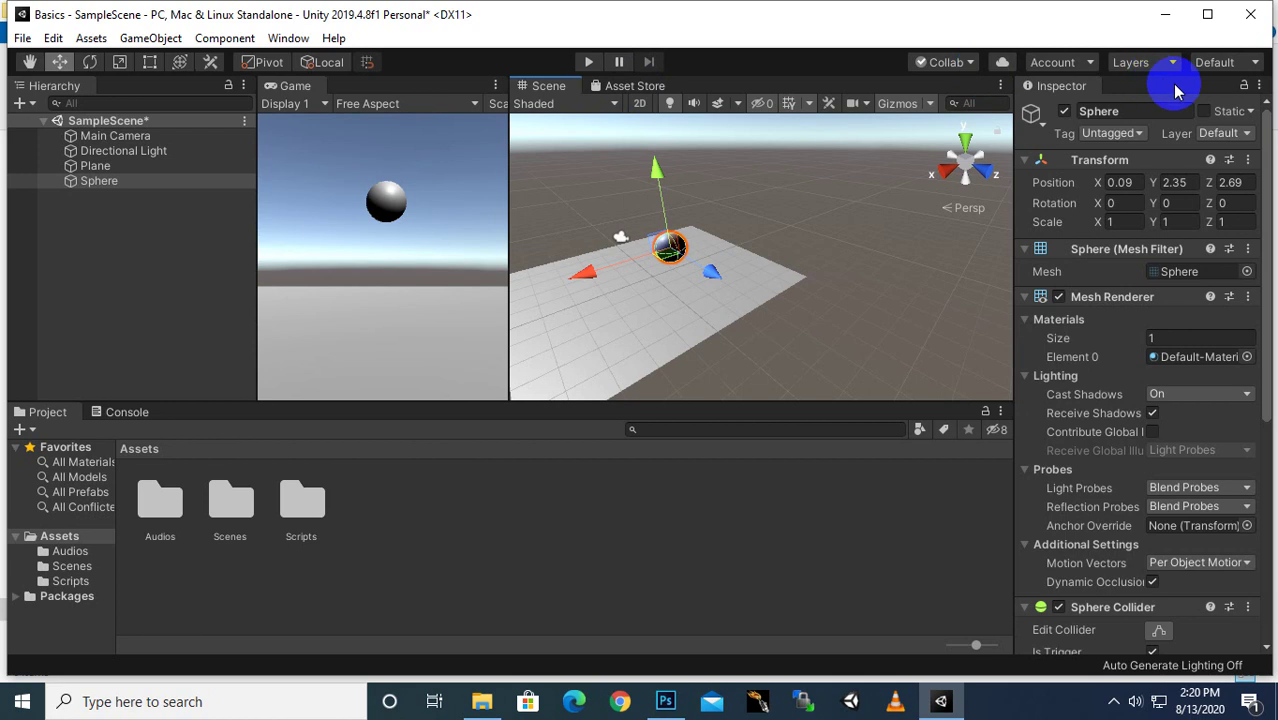
pyautogui.click(1214, 64)
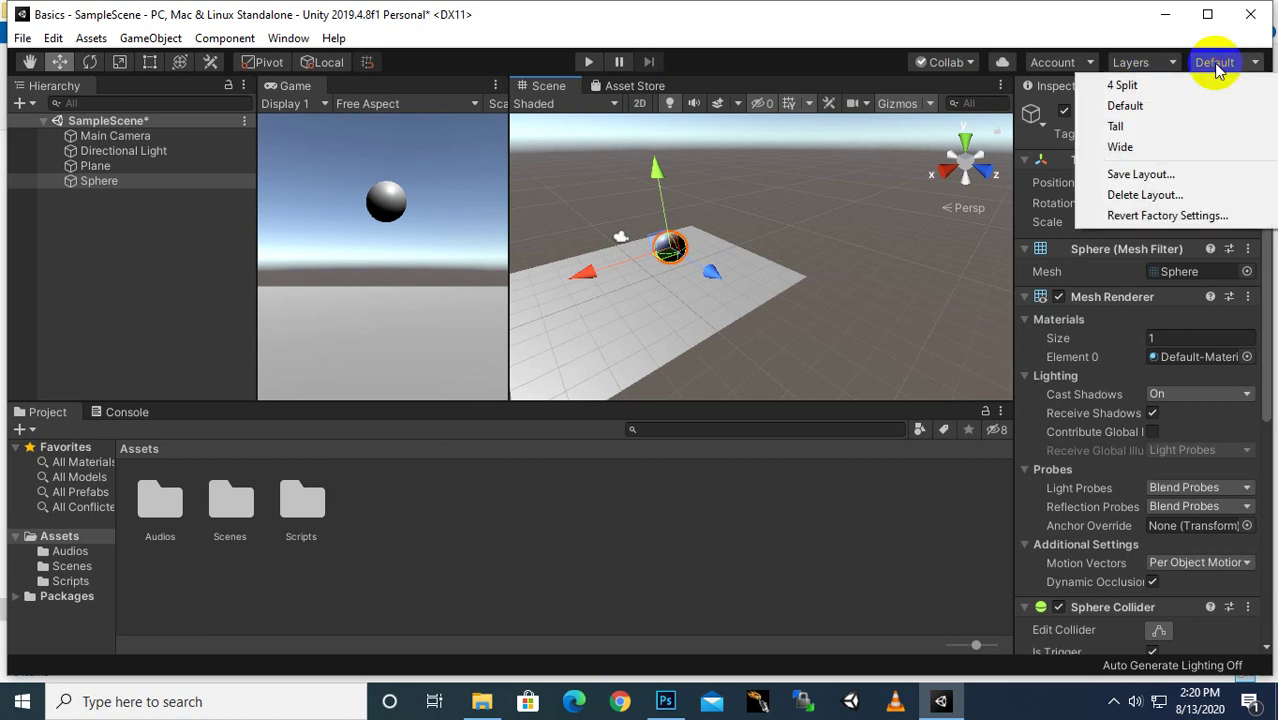
pyautogui.click(1200, 119)
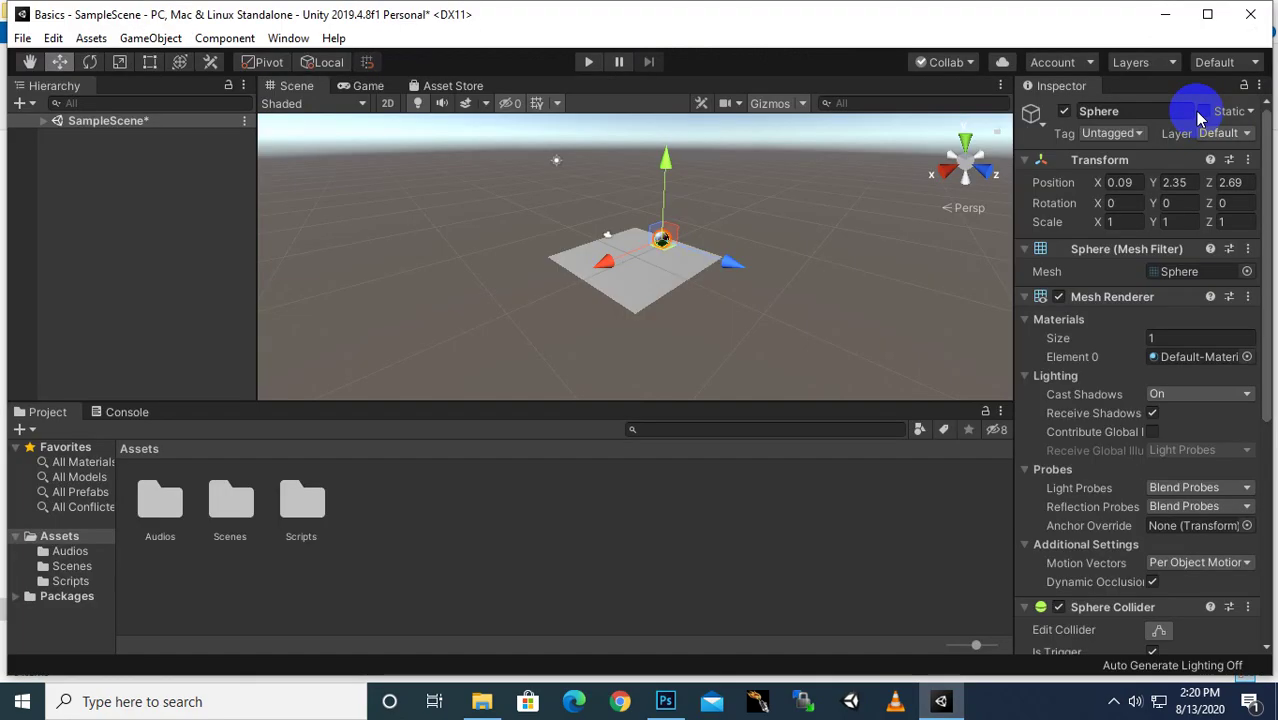
pyautogui.click(1113, 701)
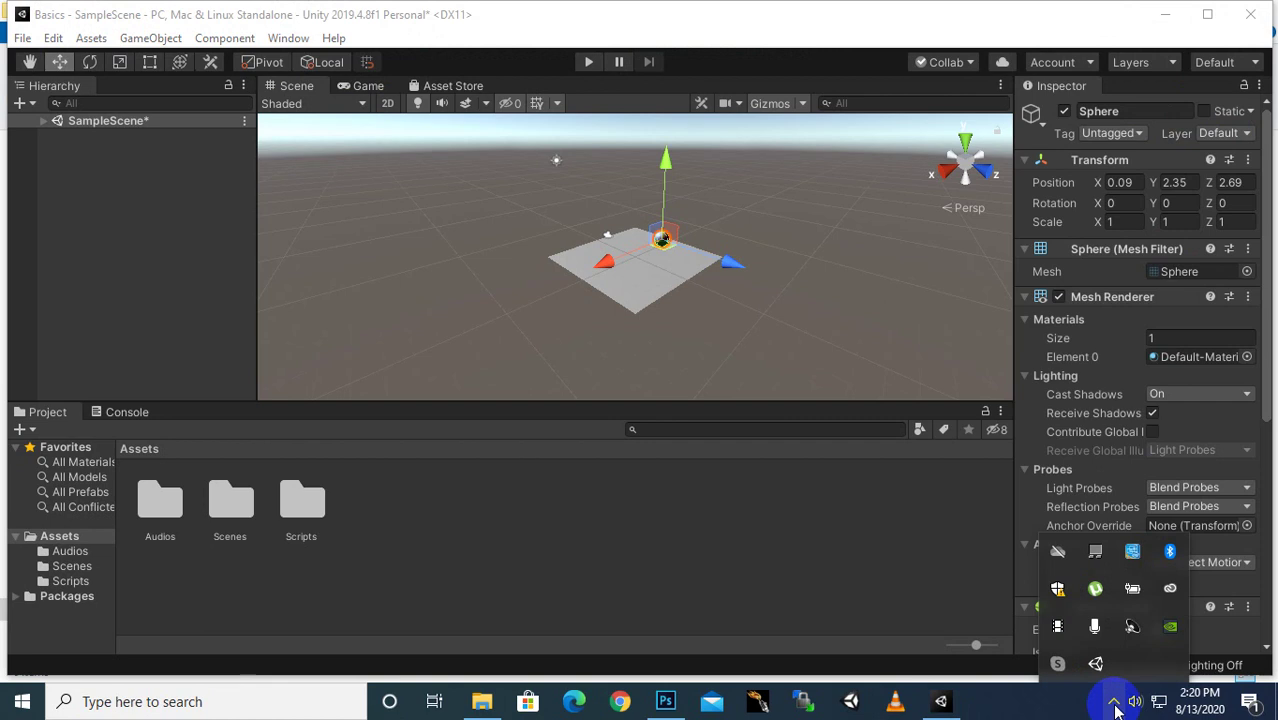
pyautogui.click(1066, 627)
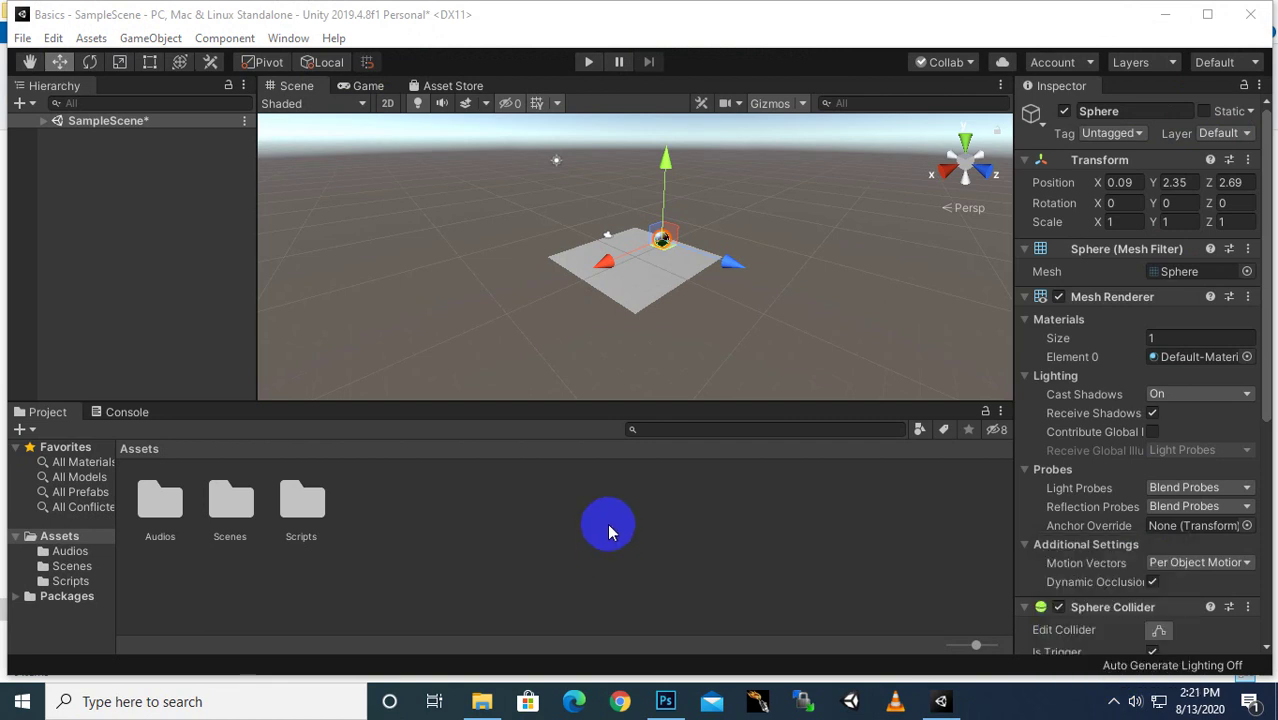
# Maximize the Unity editor window.
pyautogui.doubleClick(921, 20)
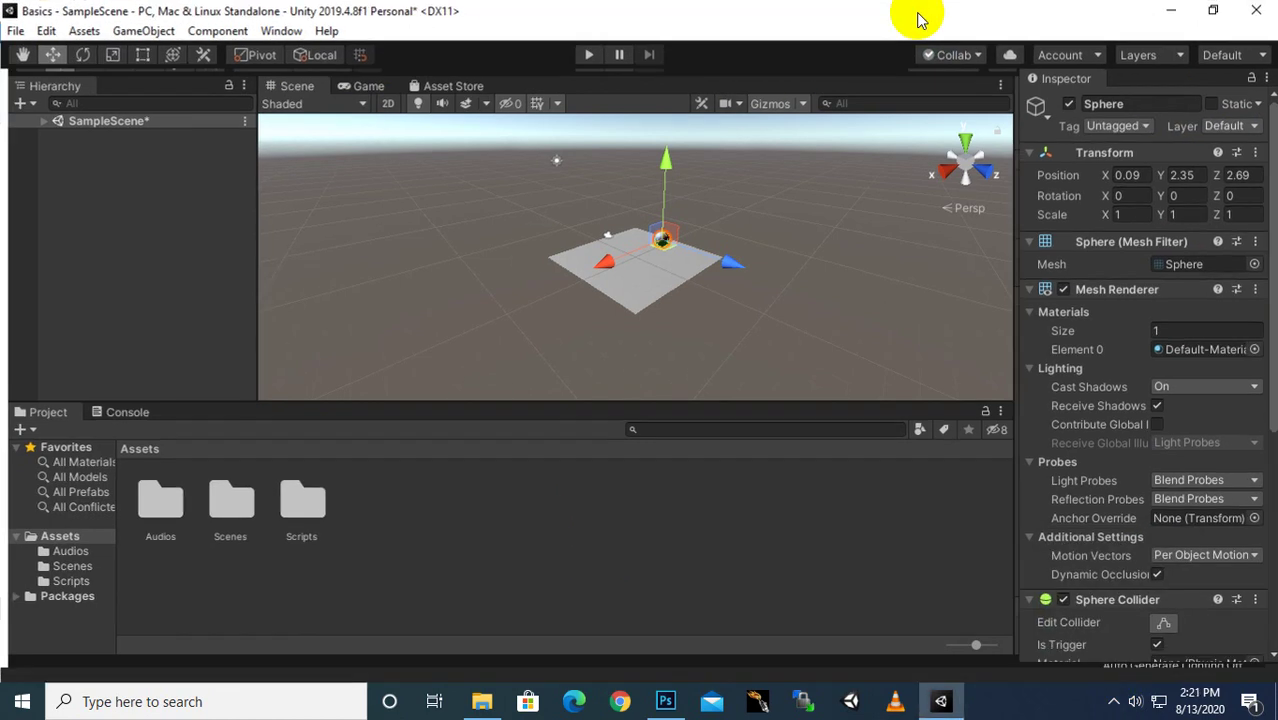
pyautogui.click(797, 316)
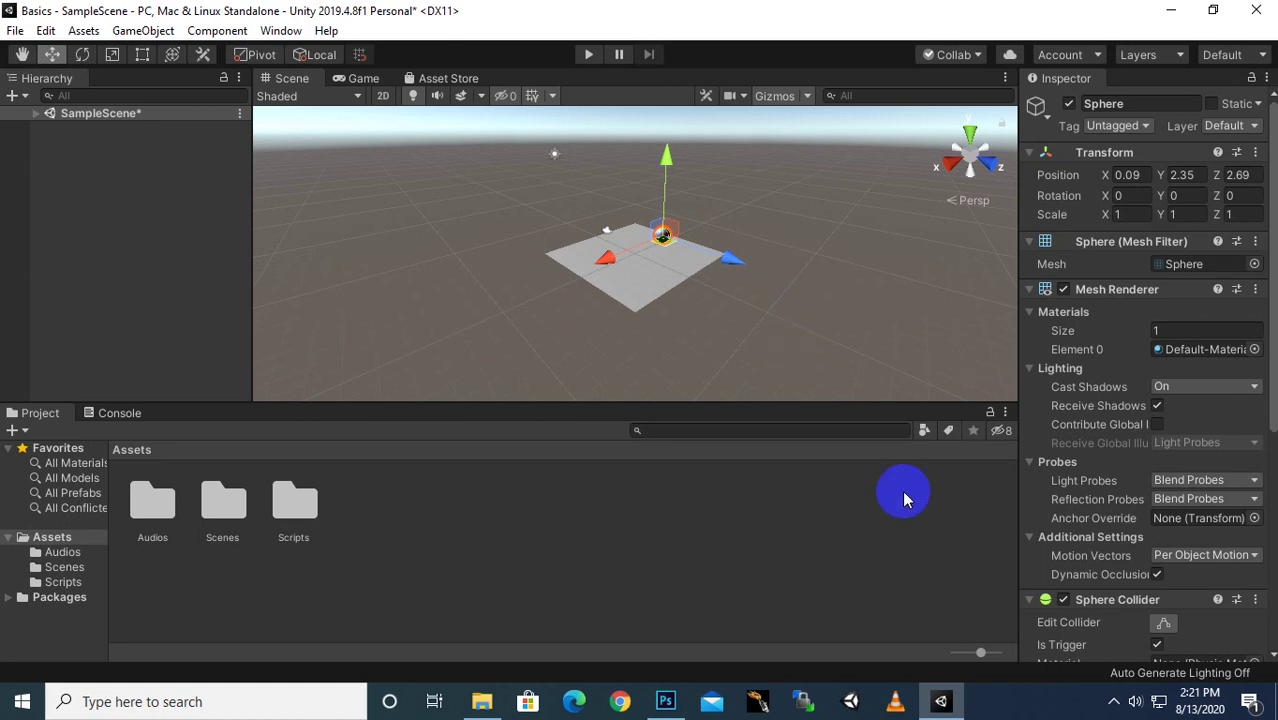
pyautogui.click(1113, 701)
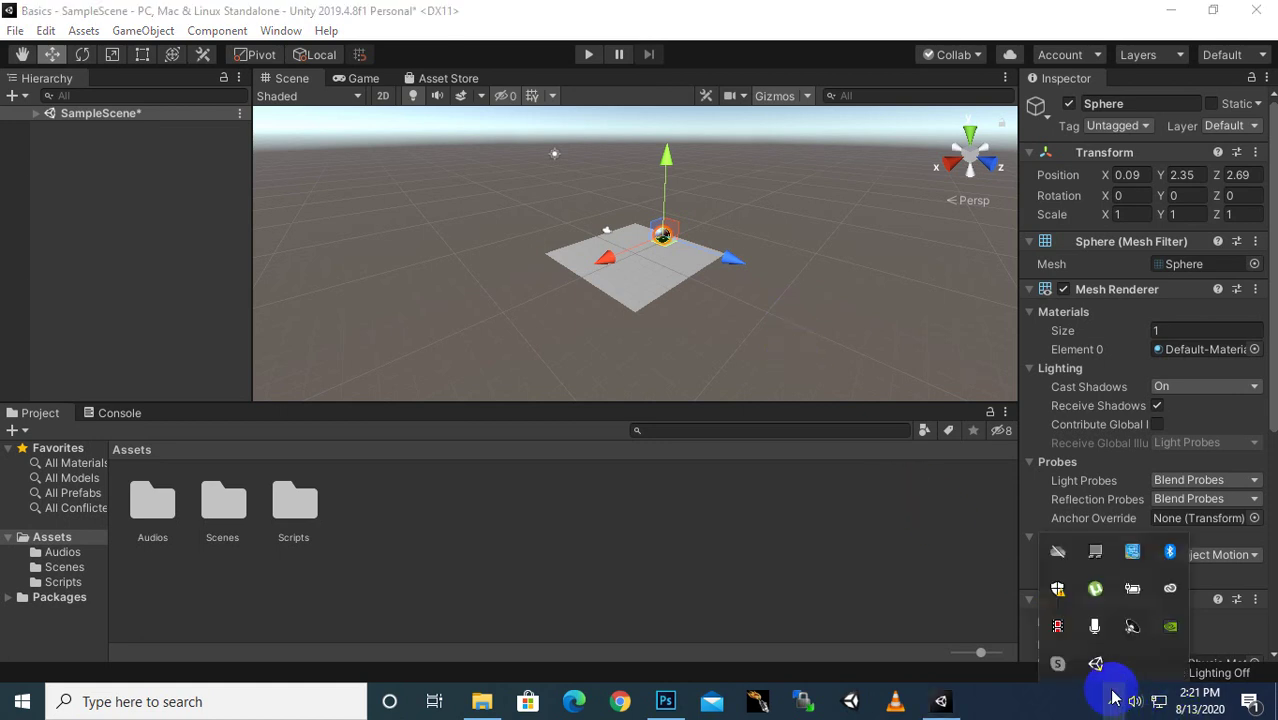